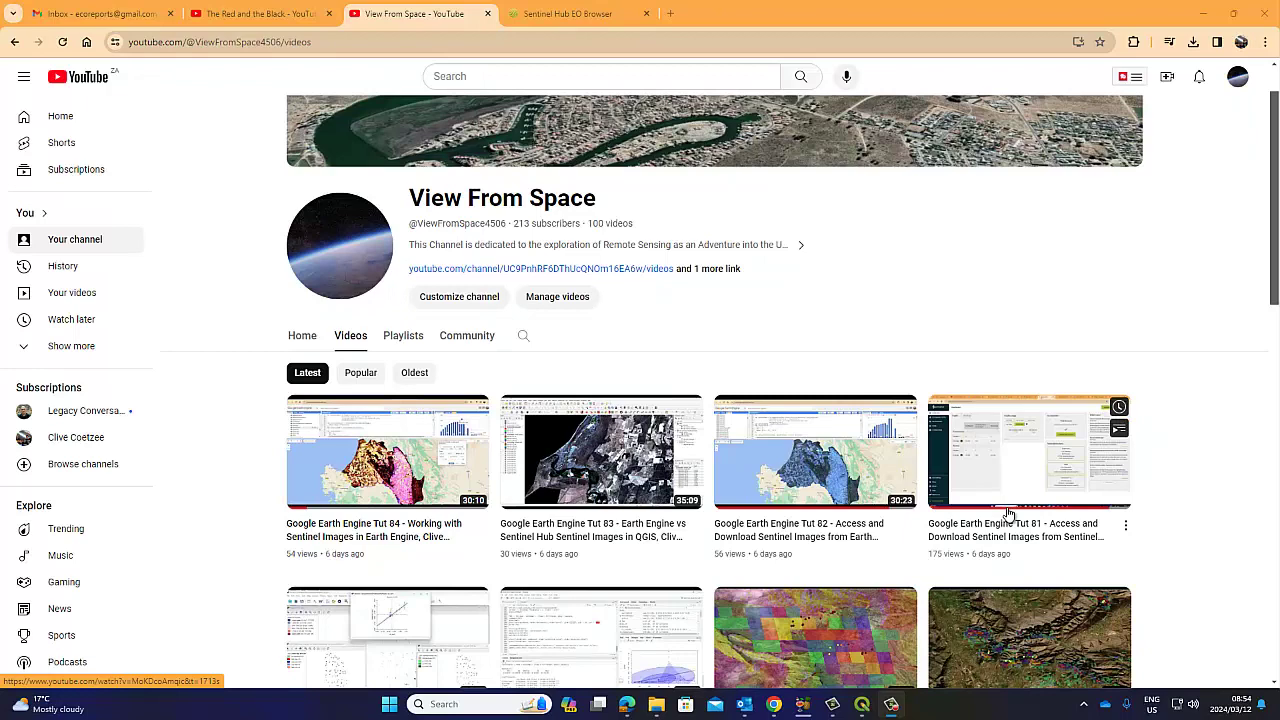
- Switch to Sentinel Hub EO Browser and sign in to the existing account
{"action": "left_click", "coordinate": [565, 13]}
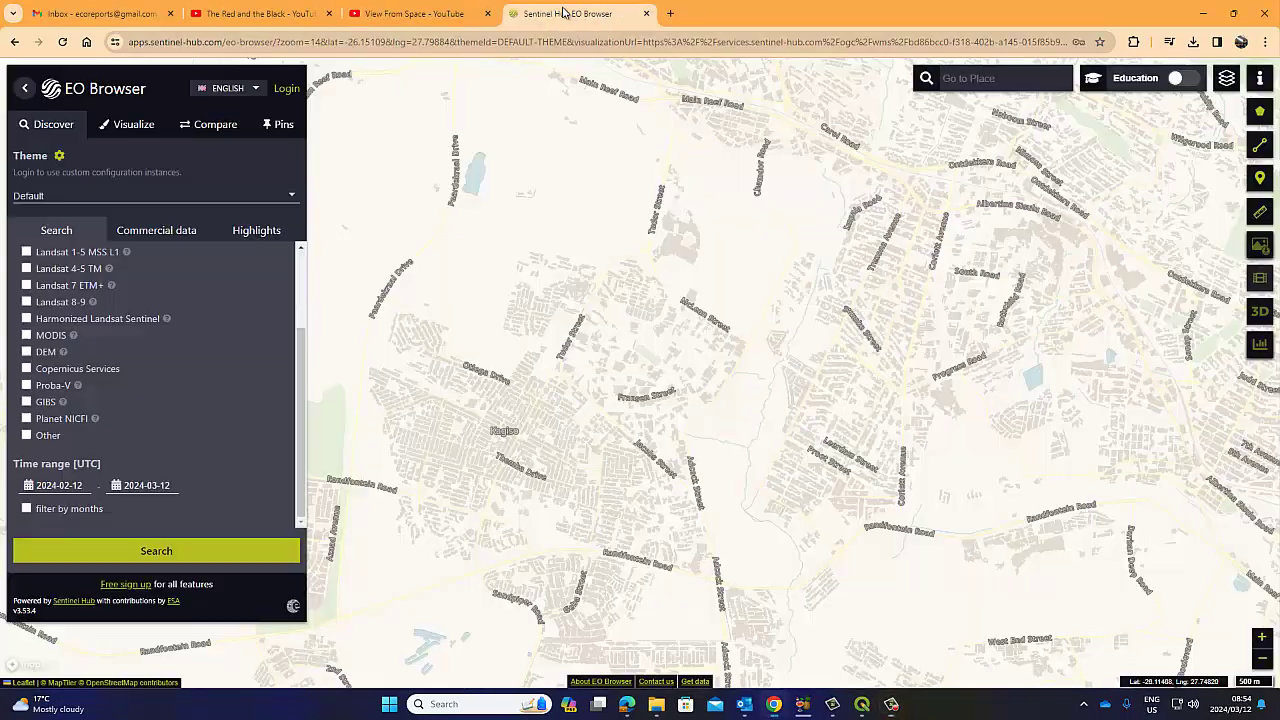
{"action": "left_click", "coordinate": [232, 46]}
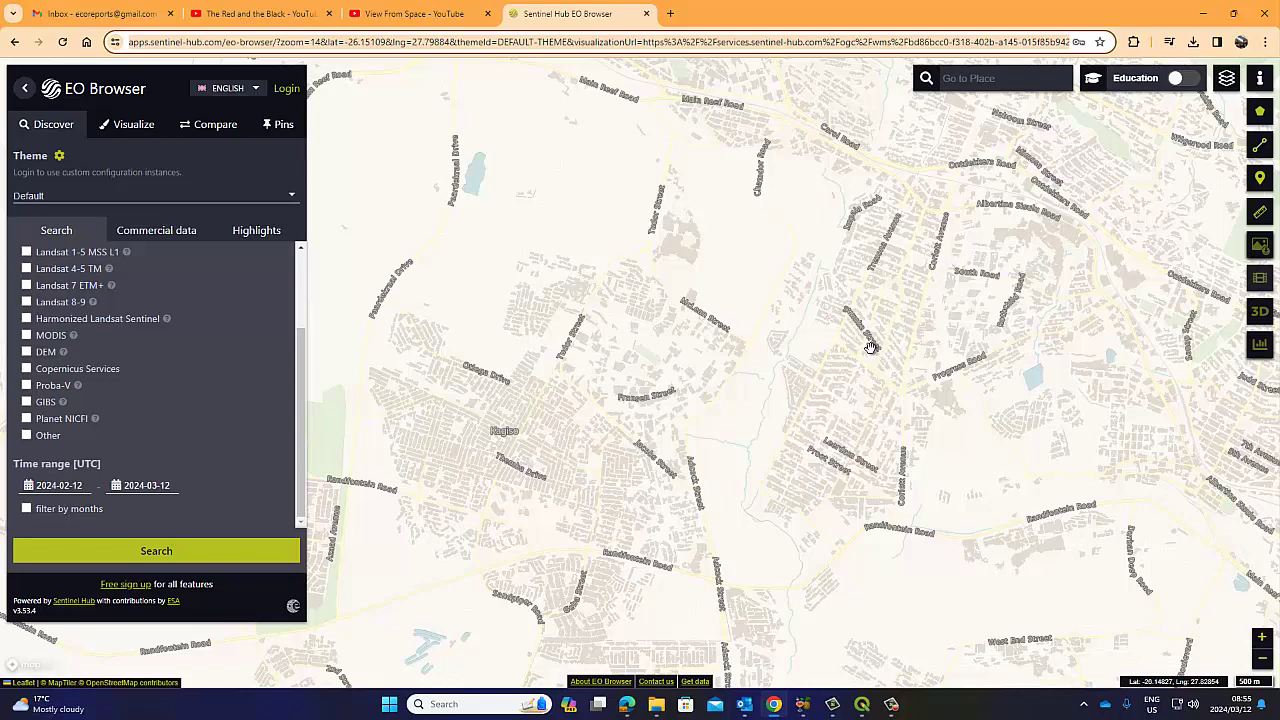
{"action": "left_click", "coordinate": [285, 89]}
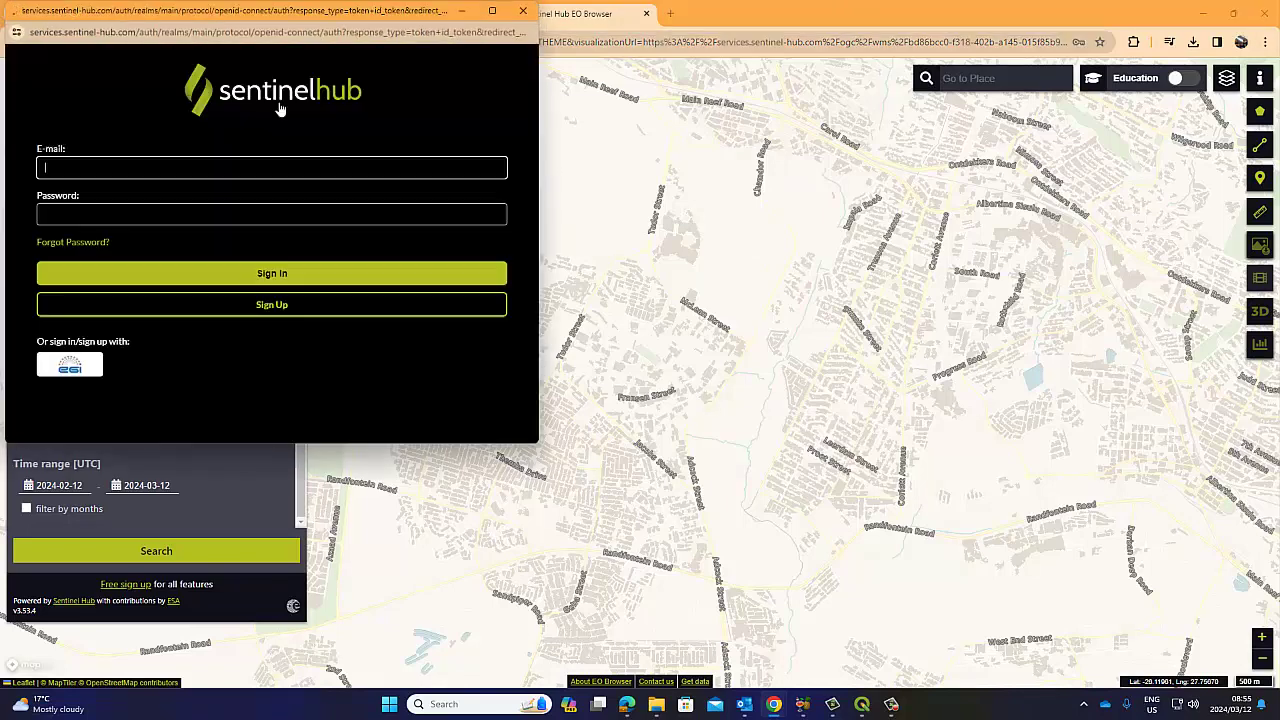
{"action": "left_click", "coordinate": [264, 276]}
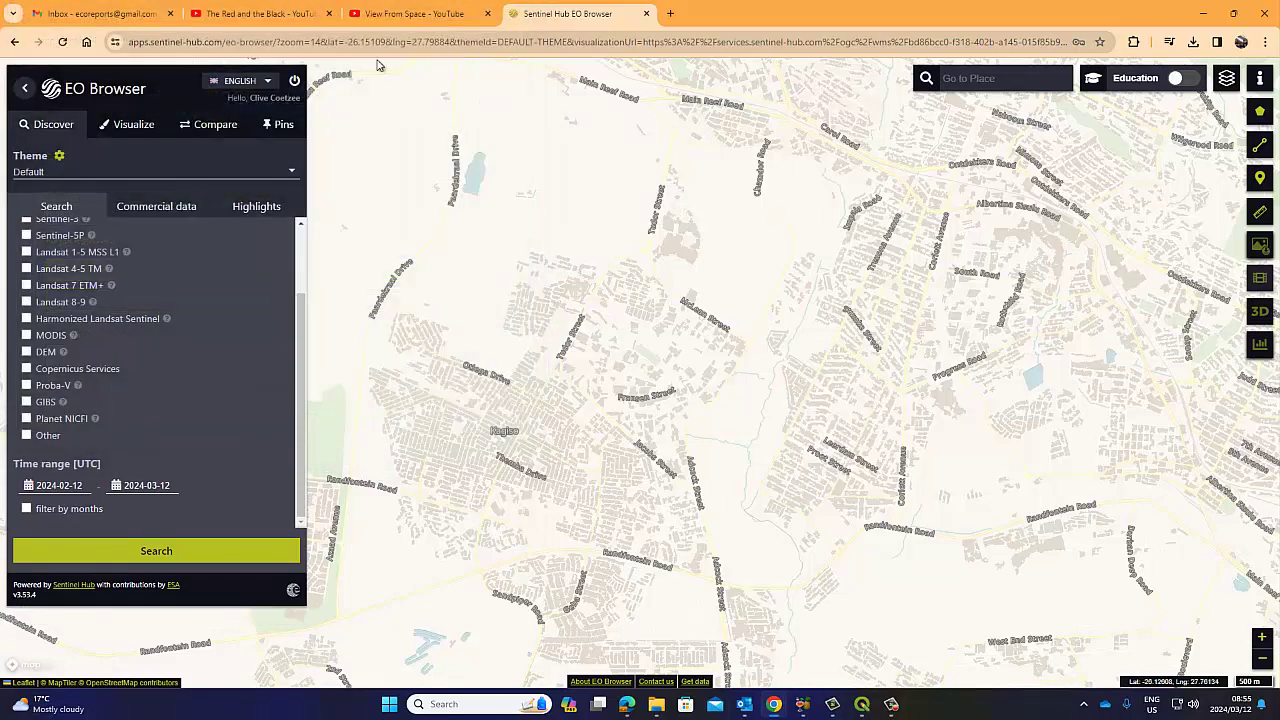
{"action": "left_click", "coordinate": [267, 82]}
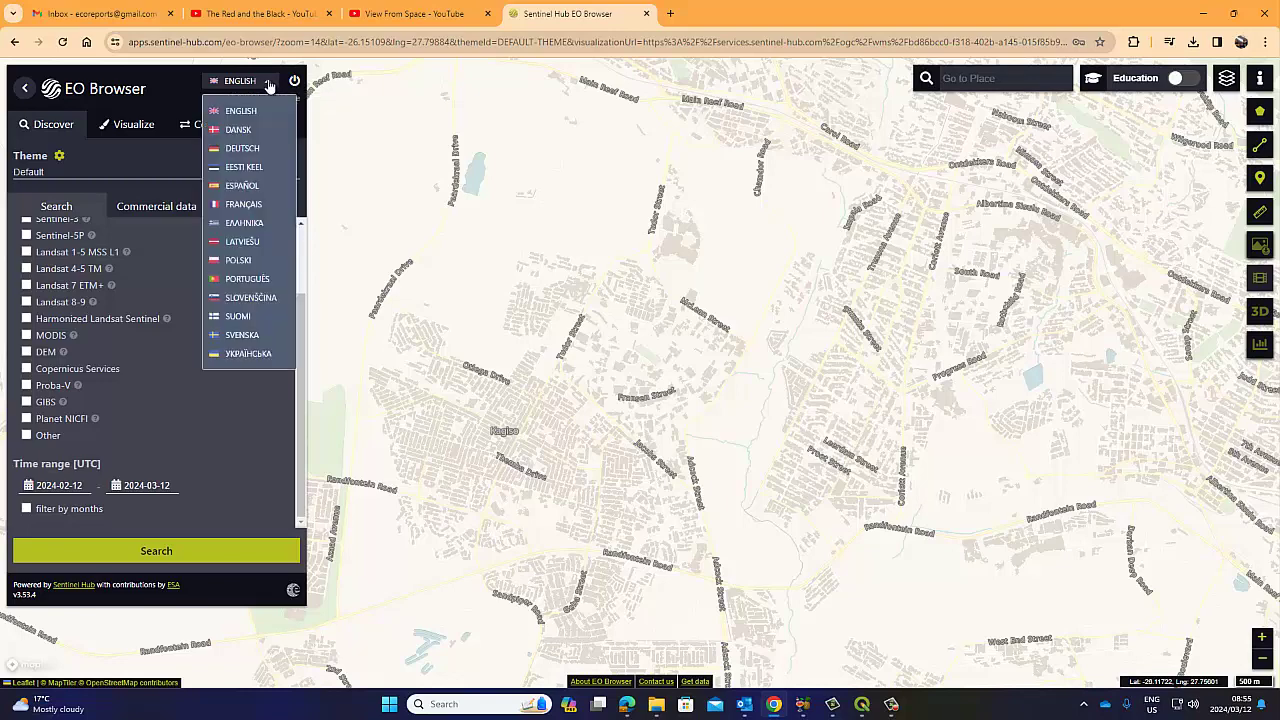
{"action": "left_click", "coordinate": [268, 84]}
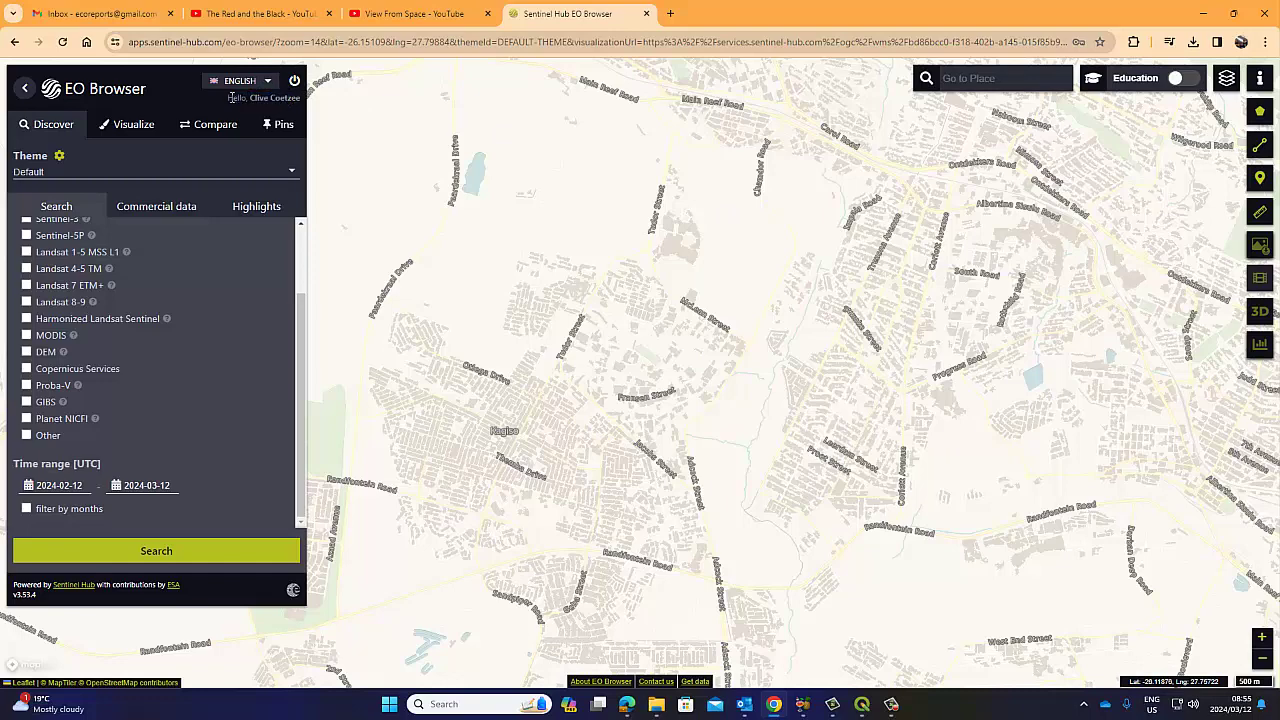
{"action": "left_click_drag", "start_coordinate": [234, 99], "coordinate": [298, 99]}
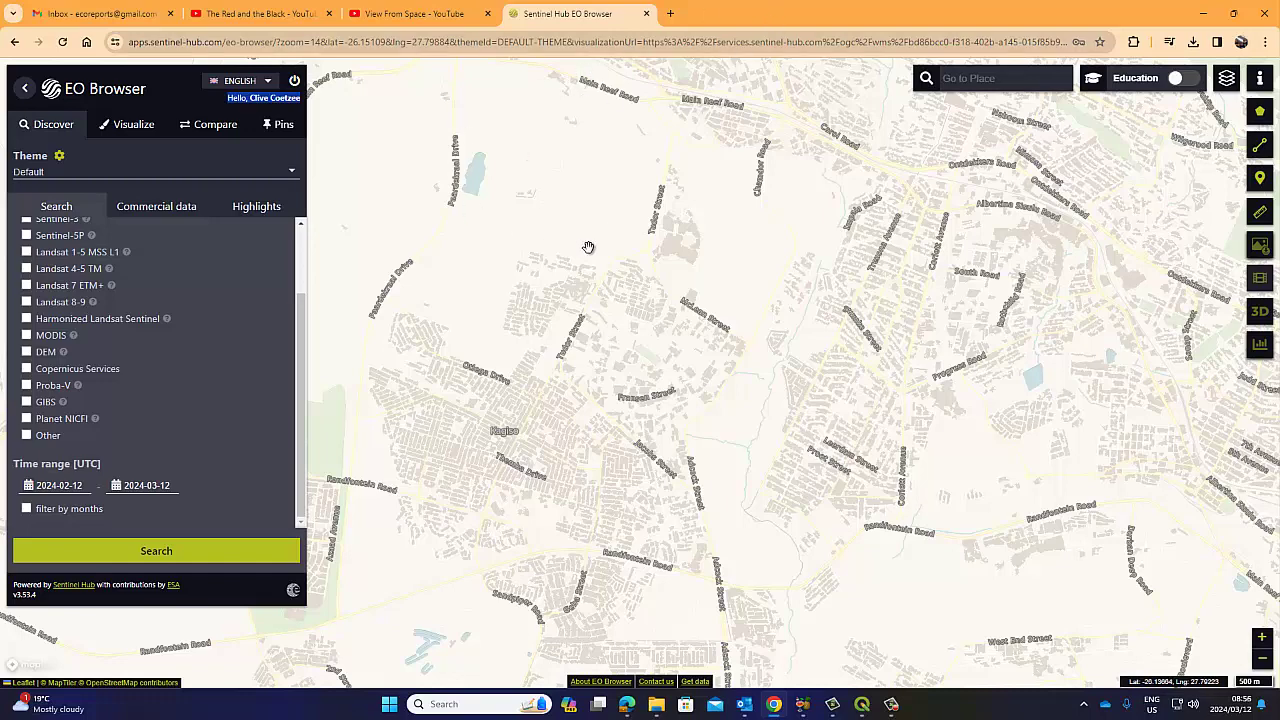
- Reload the page and bring the map from Gauteng to South Africa's Western Cape
{"action": "left_click", "coordinate": [63, 42]}
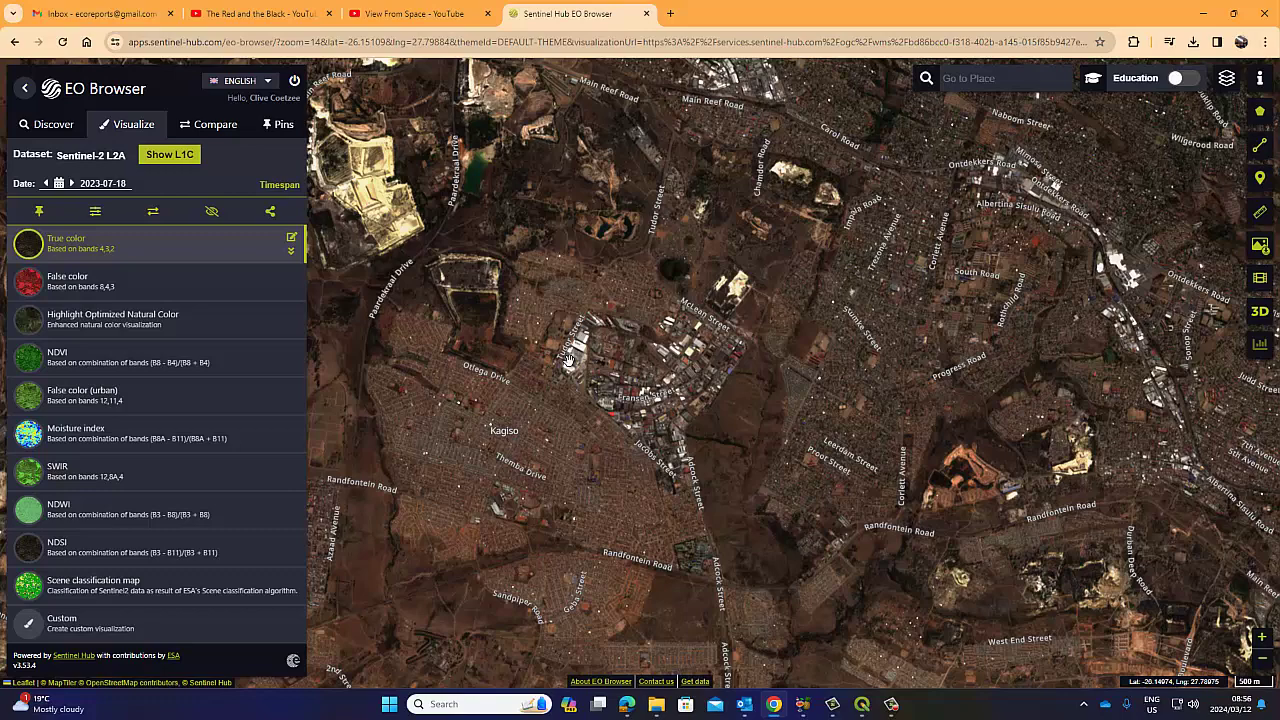
{"action": "scroll", "coordinate": [569, 359], "scroll_direction": "down", "scroll_amount": 3}
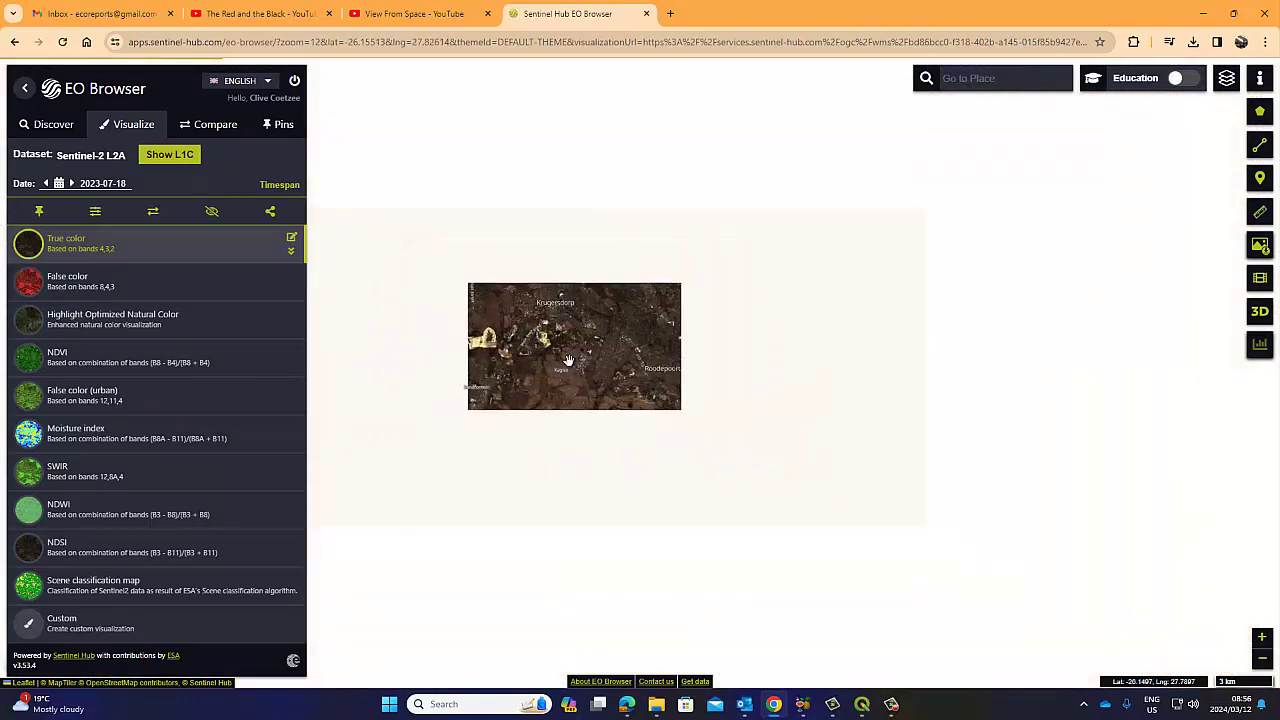
{"action": "scroll", "coordinate": [552, 372], "scroll_direction": "down", "scroll_amount": 1}
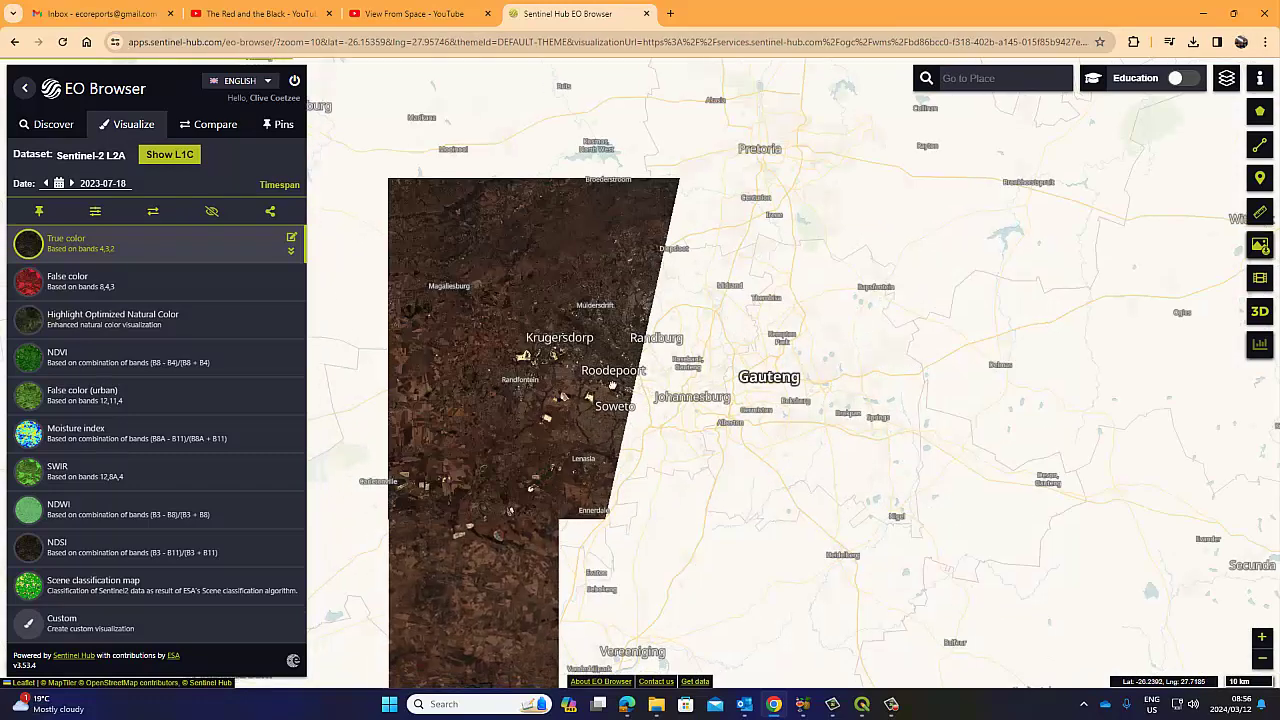
{"action": "left_click_drag", "start_coordinate": [520, 421], "coordinate": [806, 298]}
{"action": "scroll", "coordinate": [703, 351], "scroll_direction": "down", "scroll_amount": 2}
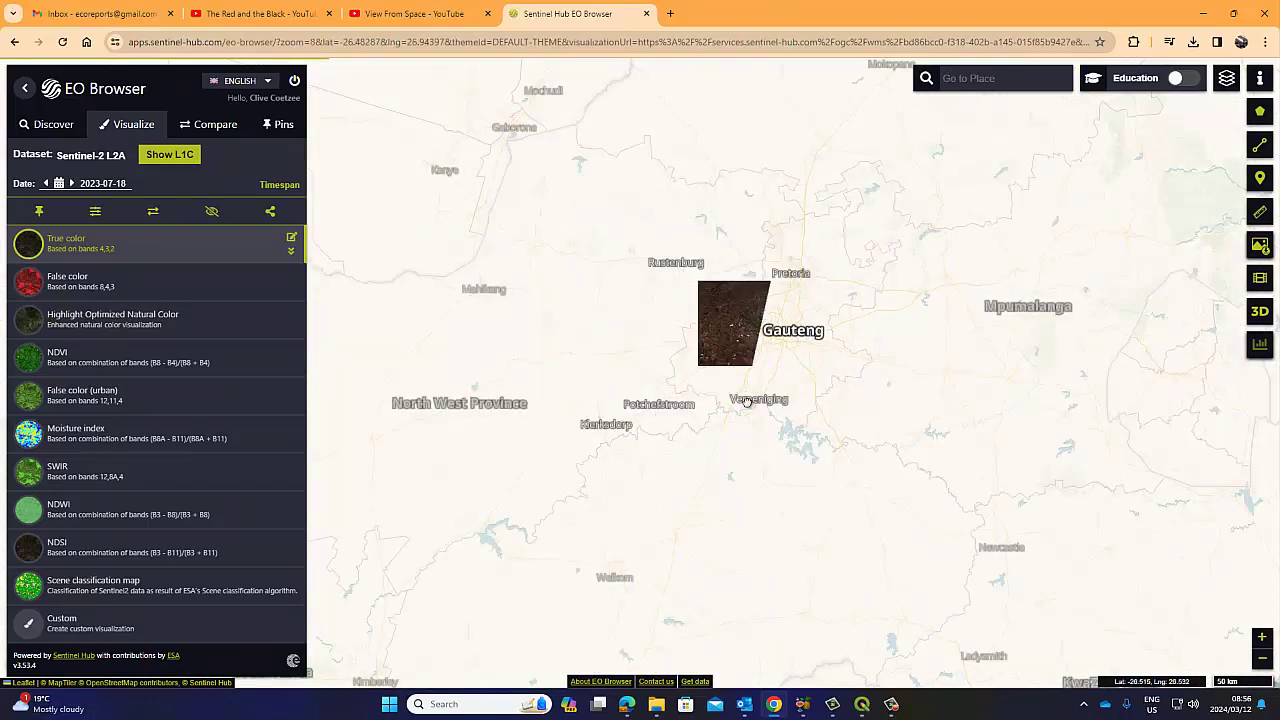
{"action": "left_click_drag", "start_coordinate": [590, 383], "coordinate": [814, 404]}
{"action": "scroll", "coordinate": [706, 429], "scroll_direction": "down", "scroll_amount": 1}
{"action": "left_click_drag", "start_coordinate": [589, 503], "coordinate": [834, 320]}
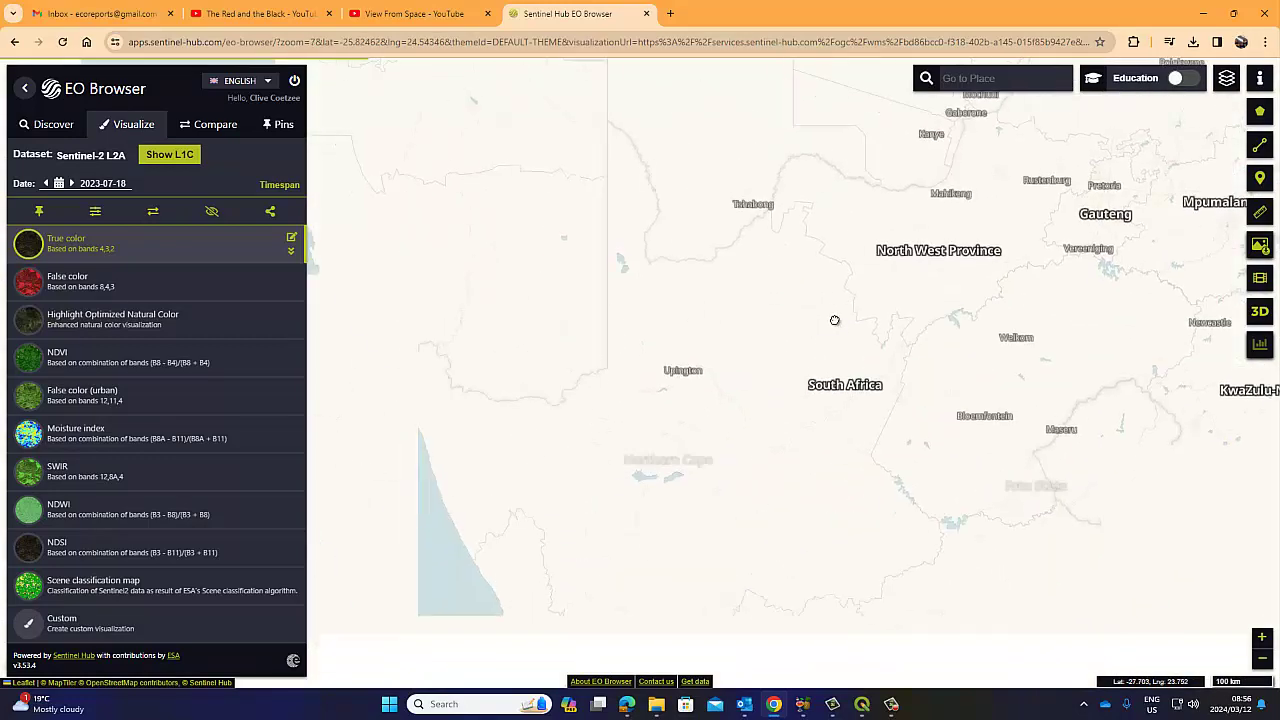
{"action": "left_click_drag", "start_coordinate": [653, 528], "coordinate": [697, 311]}
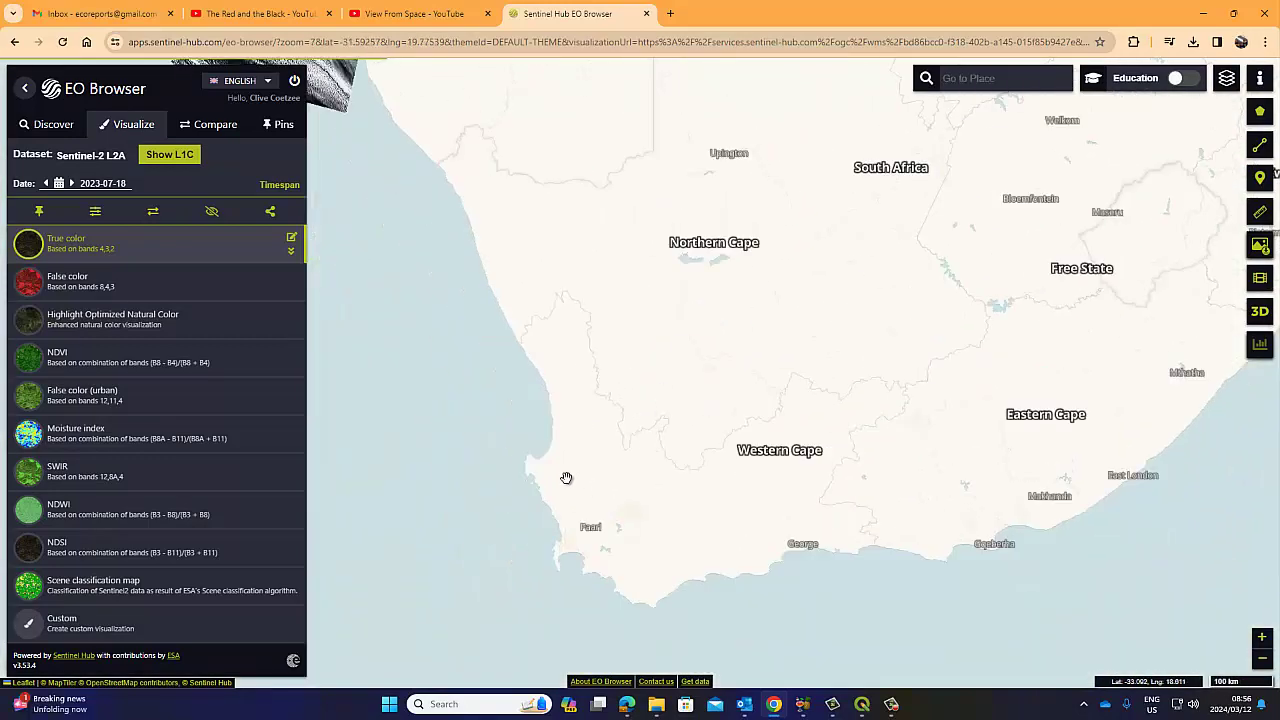
{"action": "scroll", "coordinate": [564, 477], "scroll_direction": "up", "scroll_amount": 1}
- Frame the map on the West Coast around Saint Helena Bay and Velddrif, including the inland area around Piketberg and Citrusdal
{"action": "mouse_move", "coordinate": [1262, 115]}
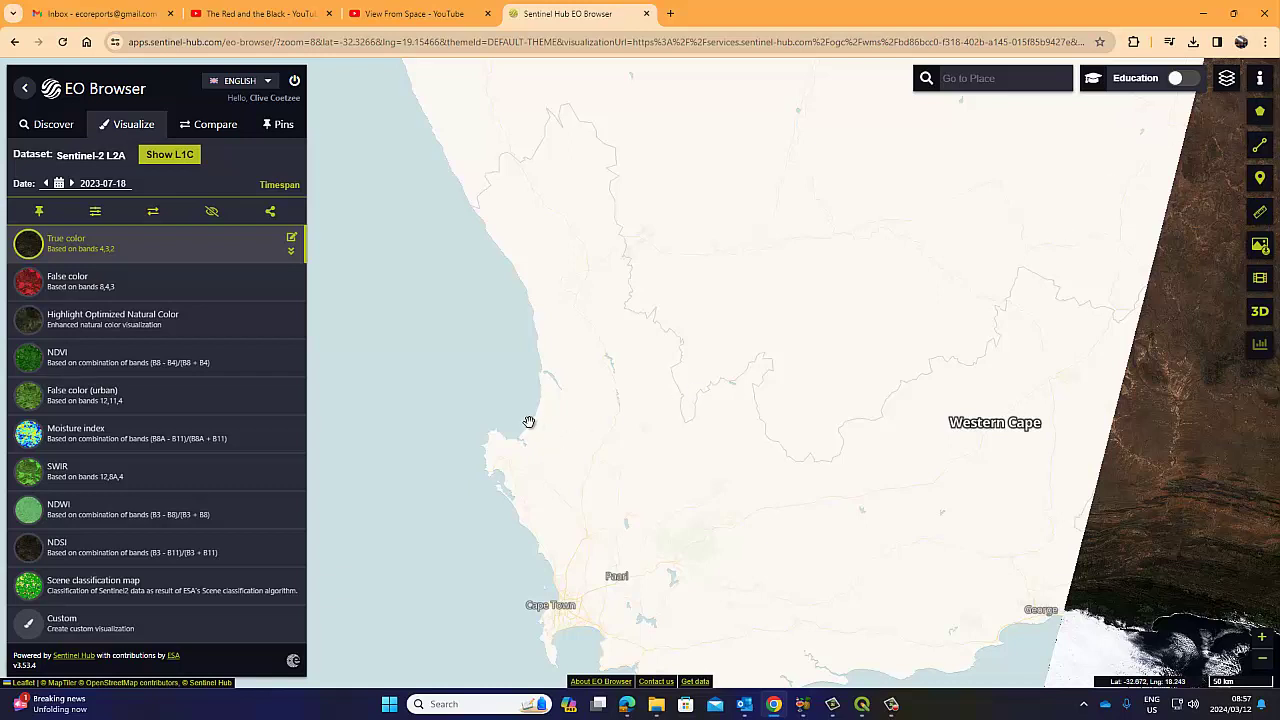
{"action": "scroll", "coordinate": [530, 420], "scroll_direction": "up", "scroll_amount": 3}
{"action": "left_click_drag", "start_coordinate": [534, 503], "coordinate": [737, 377]}
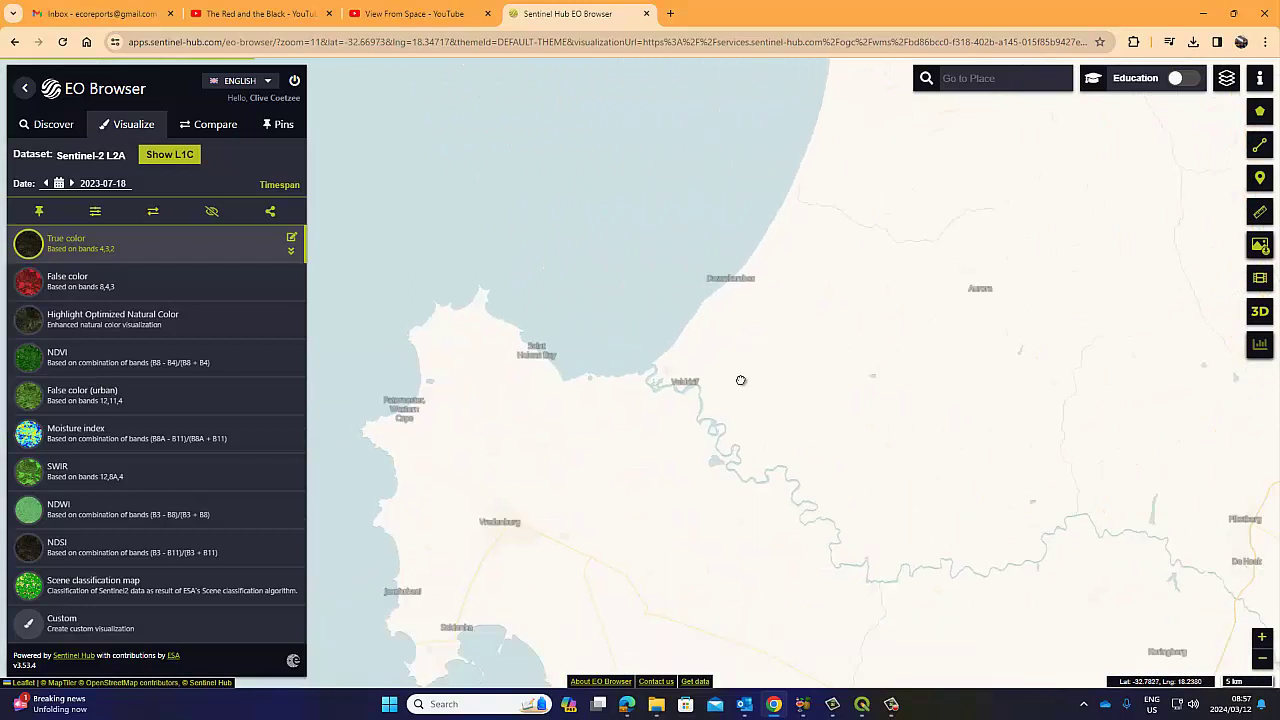
{"action": "left_click_drag", "start_coordinate": [851, 391], "coordinate": [626, 289]}
{"action": "scroll", "coordinate": [628, 300], "scroll_direction": "down", "scroll_amount": 1}
{"action": "scroll", "coordinate": [650, 310], "scroll_direction": "down", "scroll_amount": 1}
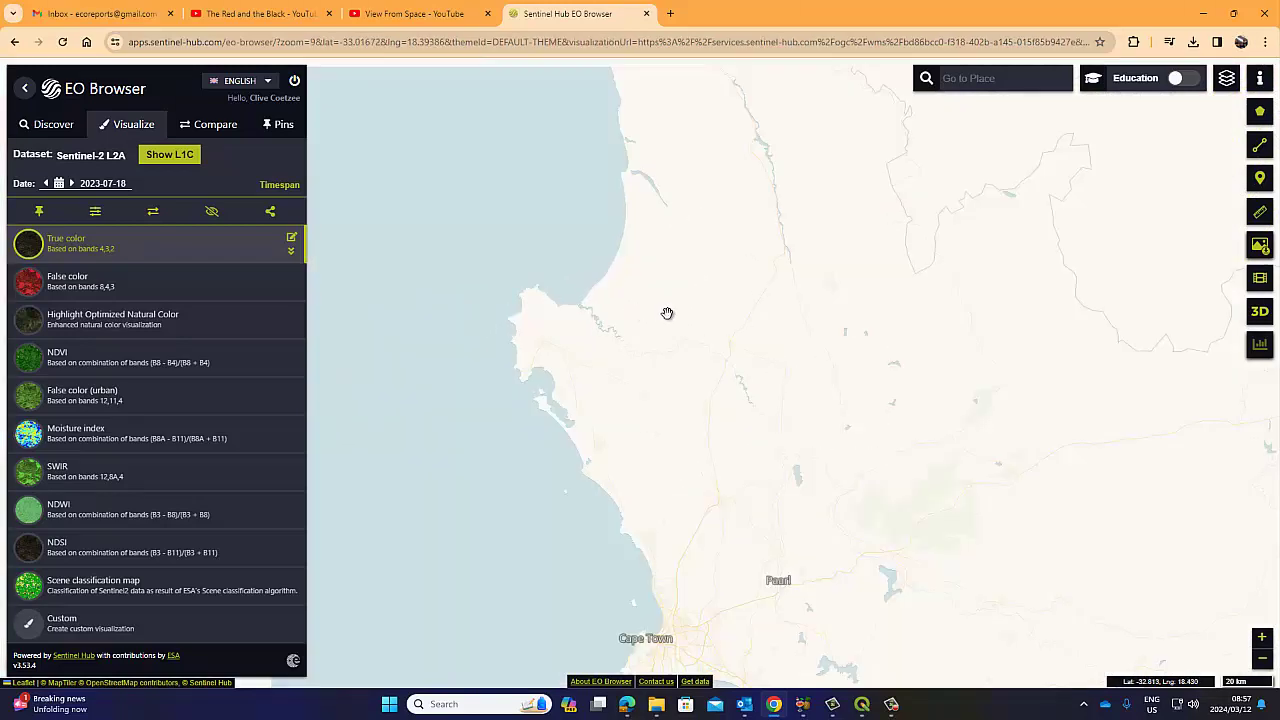
{"action": "scroll", "coordinate": [675, 316], "scroll_direction": "up", "scroll_amount": 1}
{"action": "left_click_drag", "start_coordinate": [666, 334], "coordinate": [677, 383]}
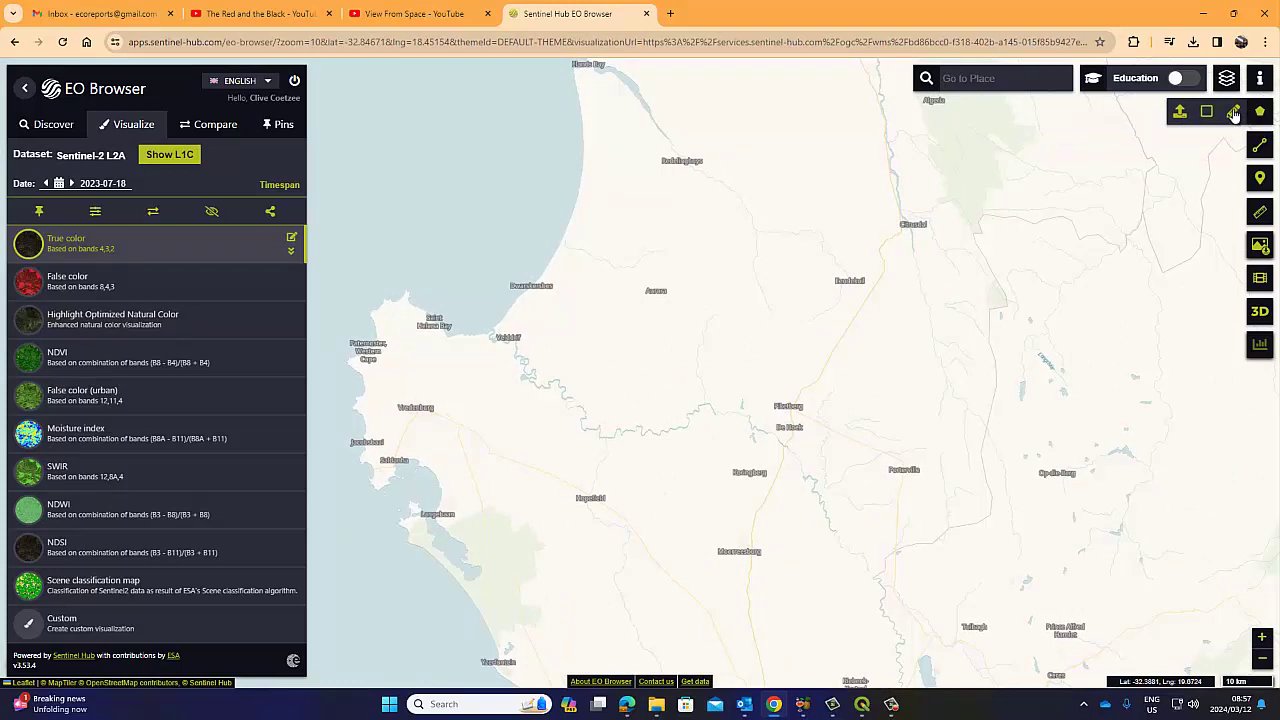
- Draw a closed area-of-interest polygon of about 8,900 km² from Elands Bay down the coast past Velddrif, inland through Hopefield to Op-die-Berg and back
{"action": "left_click", "coordinate": [1234, 112]}
{"action": "left_click_drag", "start_coordinate": [565, 130], "coordinate": [554, 178]}
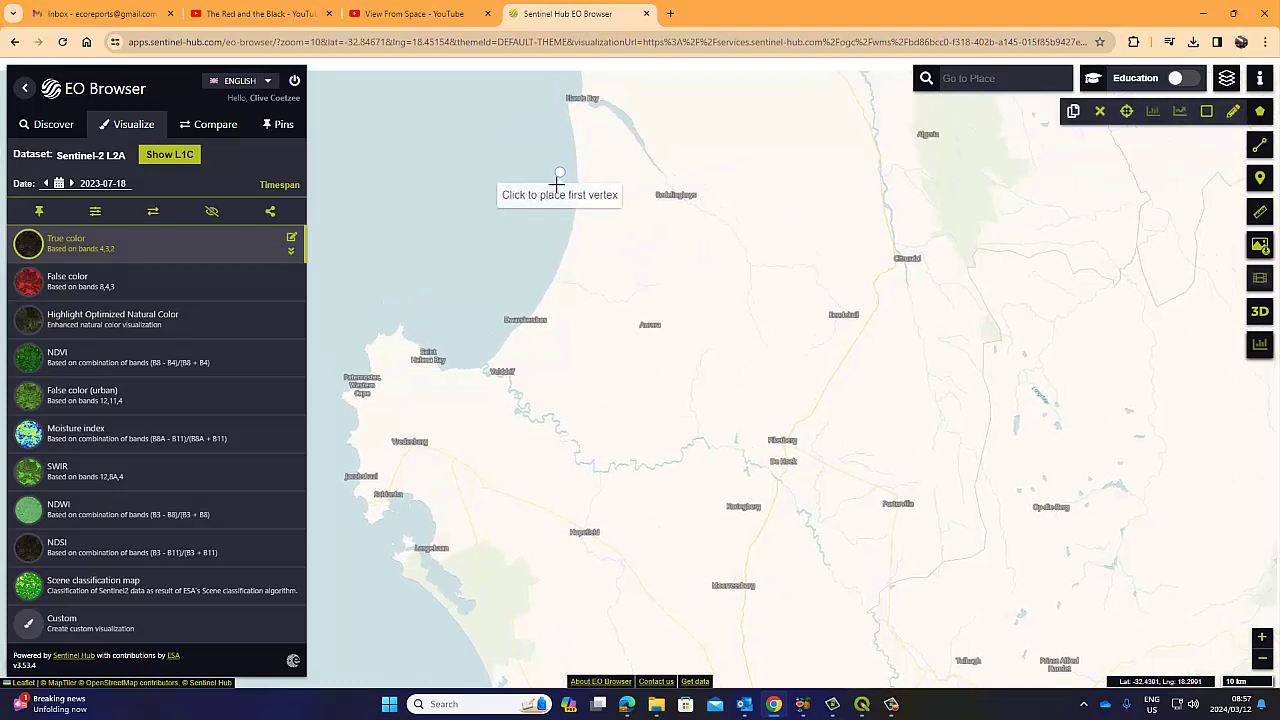
{"action": "left_click", "coordinate": [547, 137]}
{"action": "left_click", "coordinate": [531, 212]}
{"action": "left_click", "coordinate": [534, 289]}
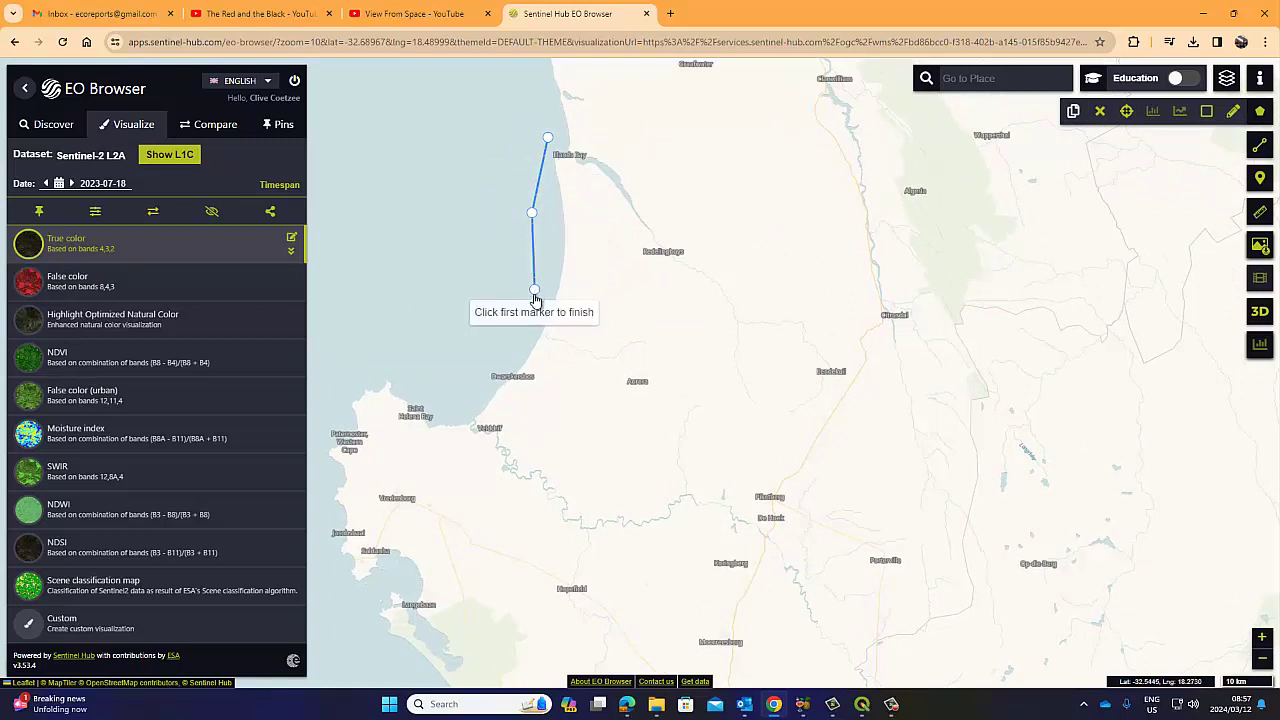
{"action": "left_click", "coordinate": [506, 344]}
{"action": "left_click", "coordinate": [477, 375]}
{"action": "left_click", "coordinate": [442, 410]}
{"action": "left_click", "coordinate": [443, 468]}
{"action": "left_click", "coordinate": [492, 554]}
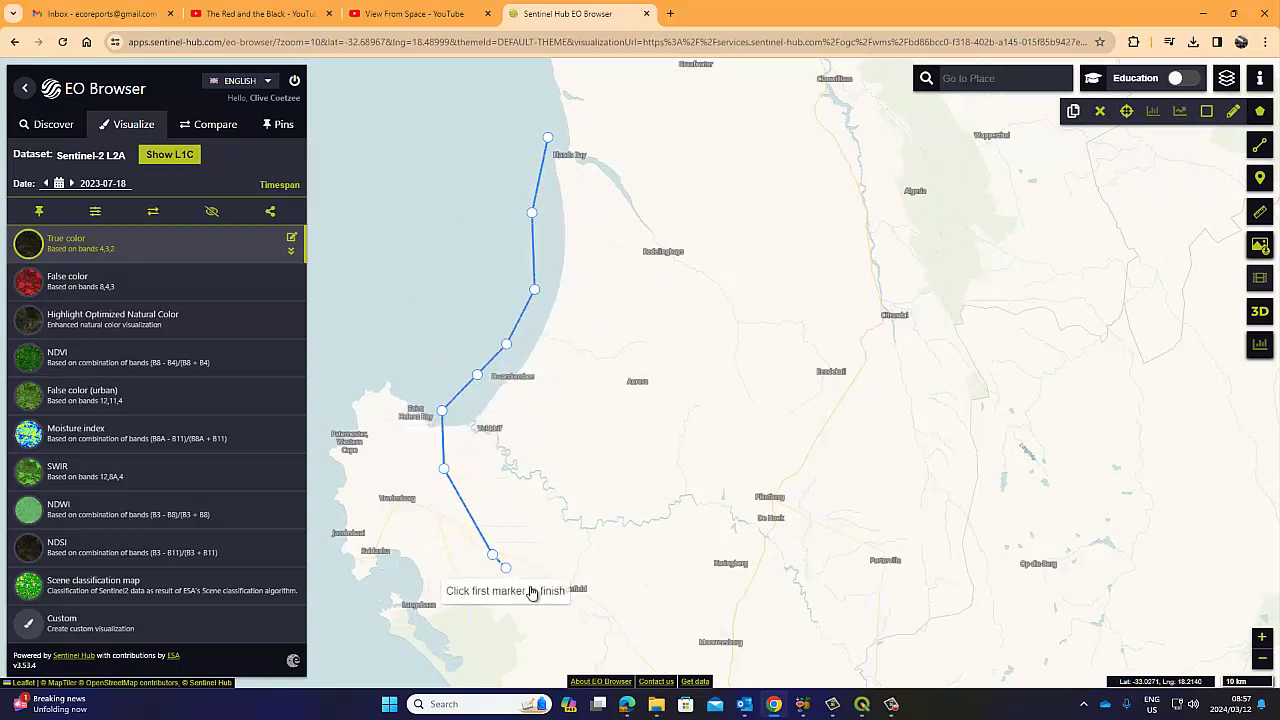
{"action": "left_click", "coordinate": [562, 602]}
{"action": "left_click", "coordinate": [641, 626]}
{"action": "left_click", "coordinate": [724, 645]}
{"action": "left_click", "coordinate": [857, 648]}
{"action": "left_click", "coordinate": [942, 648]}
{"action": "left_click", "coordinate": [1001, 626]}
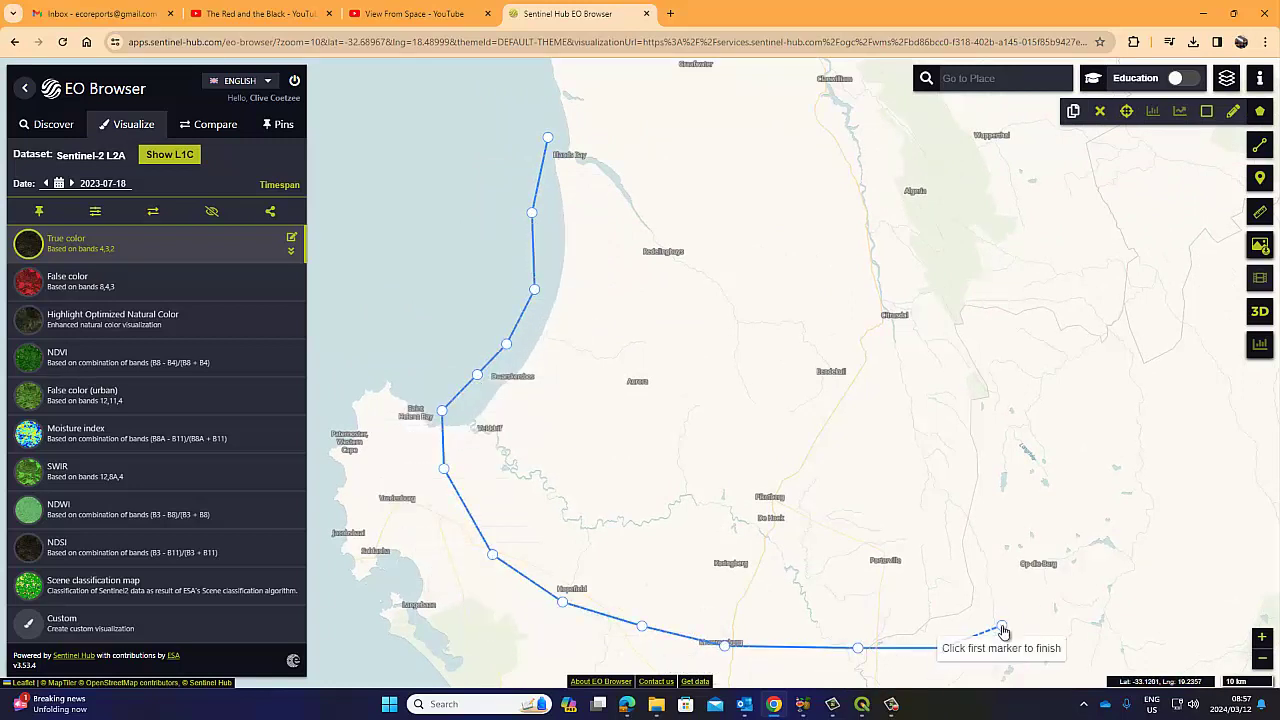
{"action": "left_click", "coordinate": [1062, 580]}
{"action": "left_click", "coordinate": [1081, 518]}
{"action": "left_click", "coordinate": [1054, 397]}
{"action": "left_click", "coordinate": [976, 308]}
{"action": "left_click", "coordinate": [906, 245]}
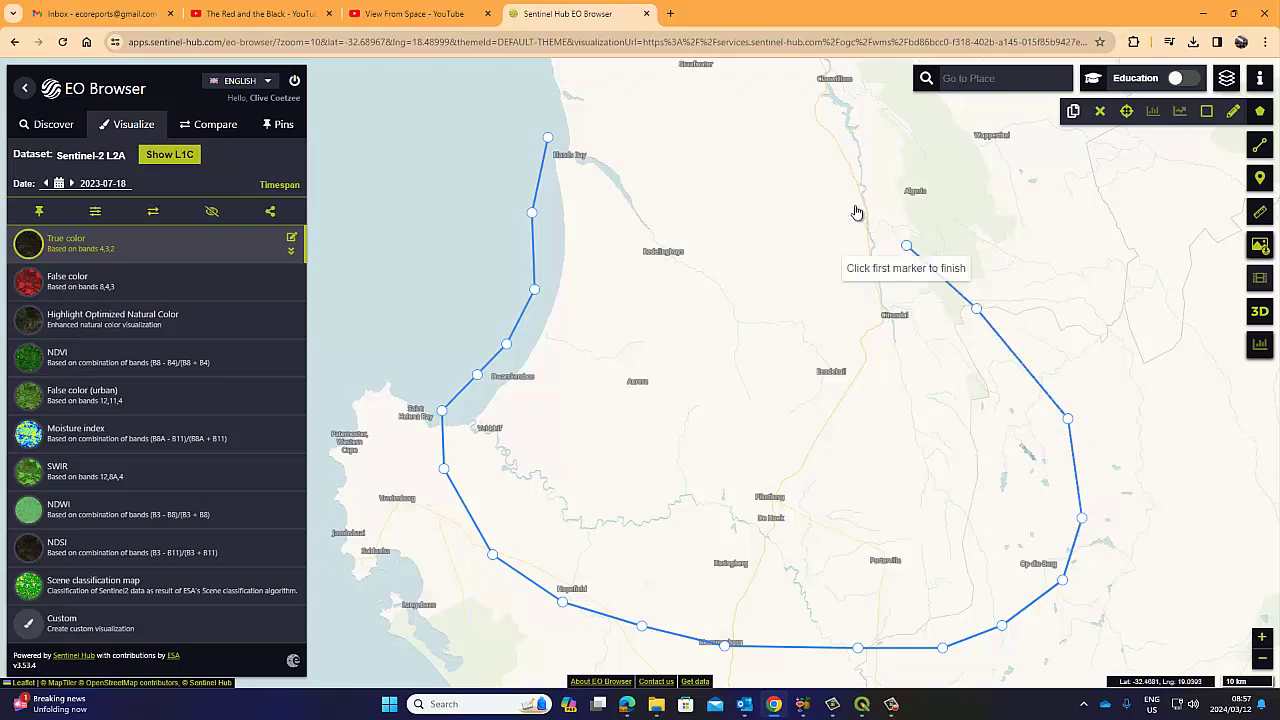
{"action": "left_click", "coordinate": [806, 176]}
{"action": "left_click", "coordinate": [734, 152]}
{"action": "left_click", "coordinate": [624, 143]}
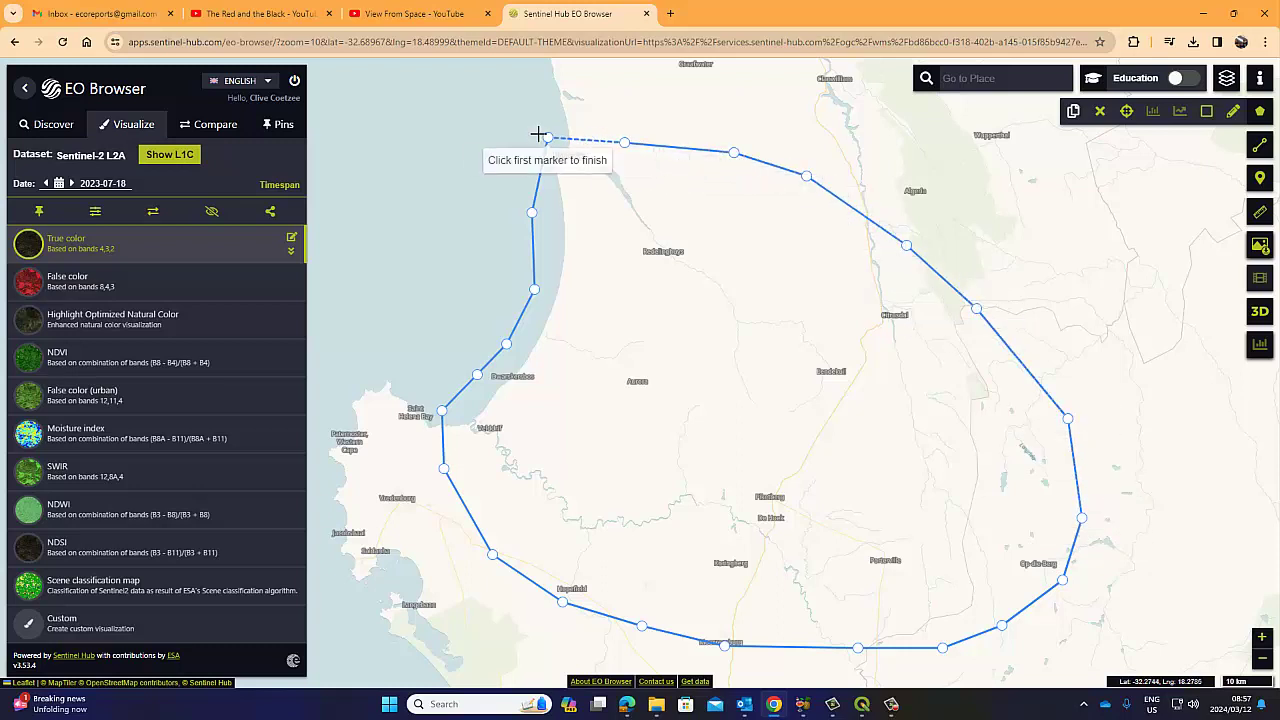
{"action": "left_click", "coordinate": [548, 138]}
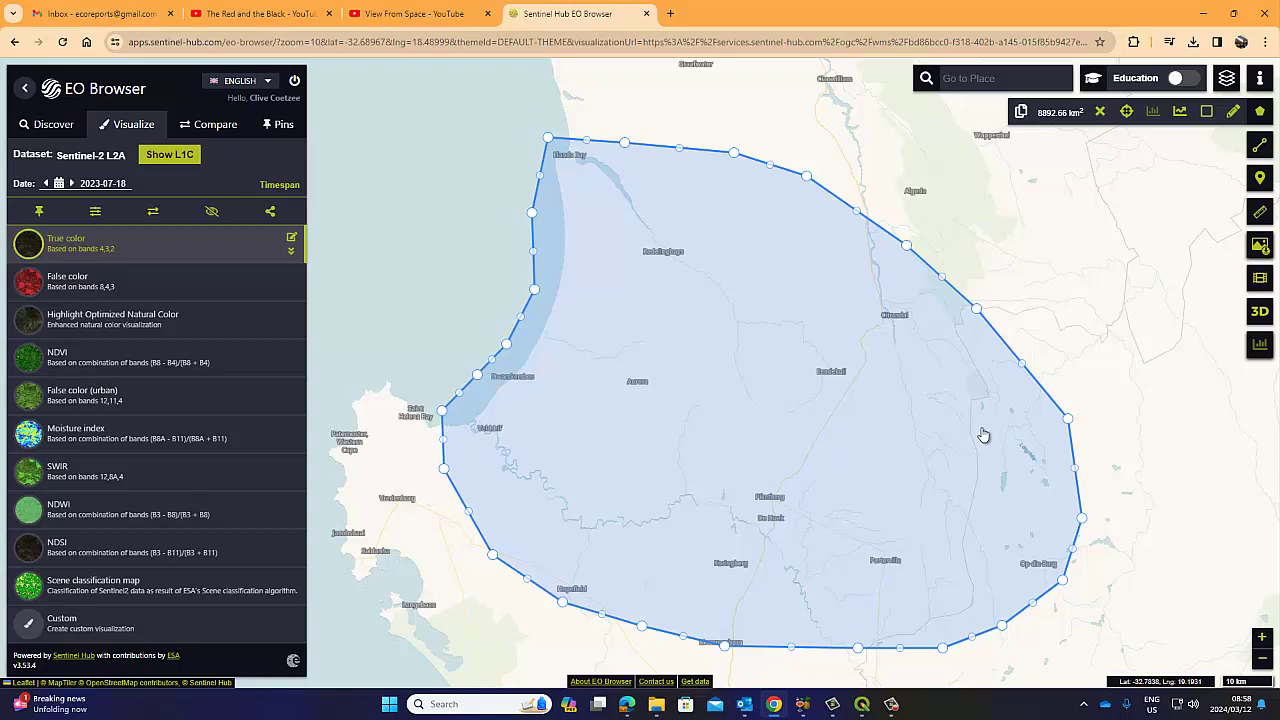
- Open the scene search settings and review the available data sources and the time range
{"action": "mouse_move", "coordinate": [1228, 78]}
{"action": "left_click", "coordinate": [50, 128]}
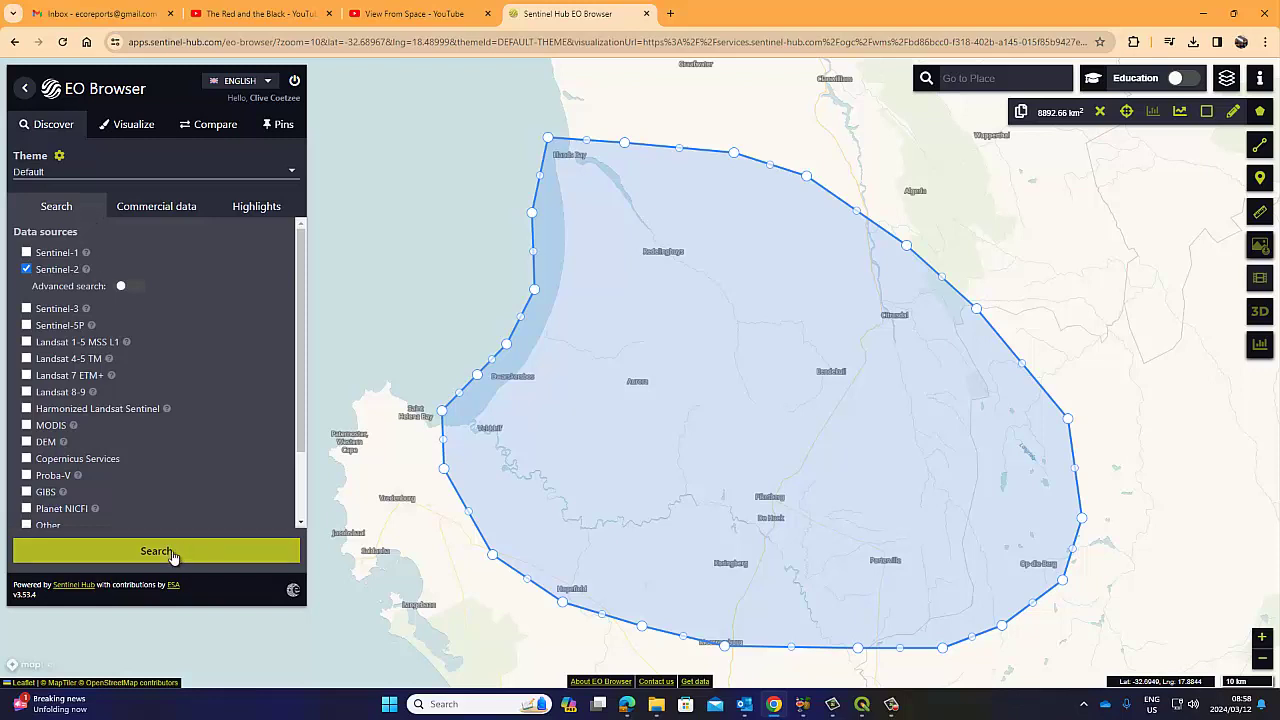
{"action": "left_click_drag", "start_coordinate": [300, 430], "coordinate": [297, 520]}
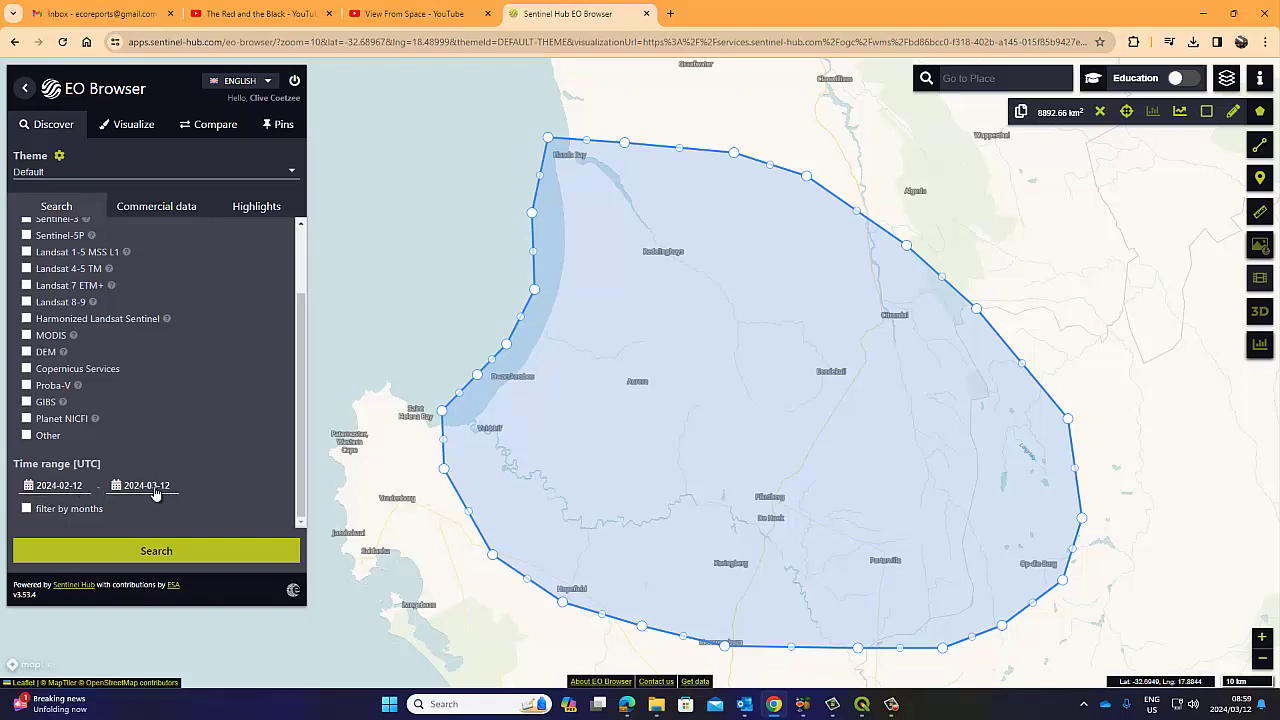
{"action": "scroll", "coordinate": [80, 395], "scroll_direction": "up", "scroll_amount": 2}
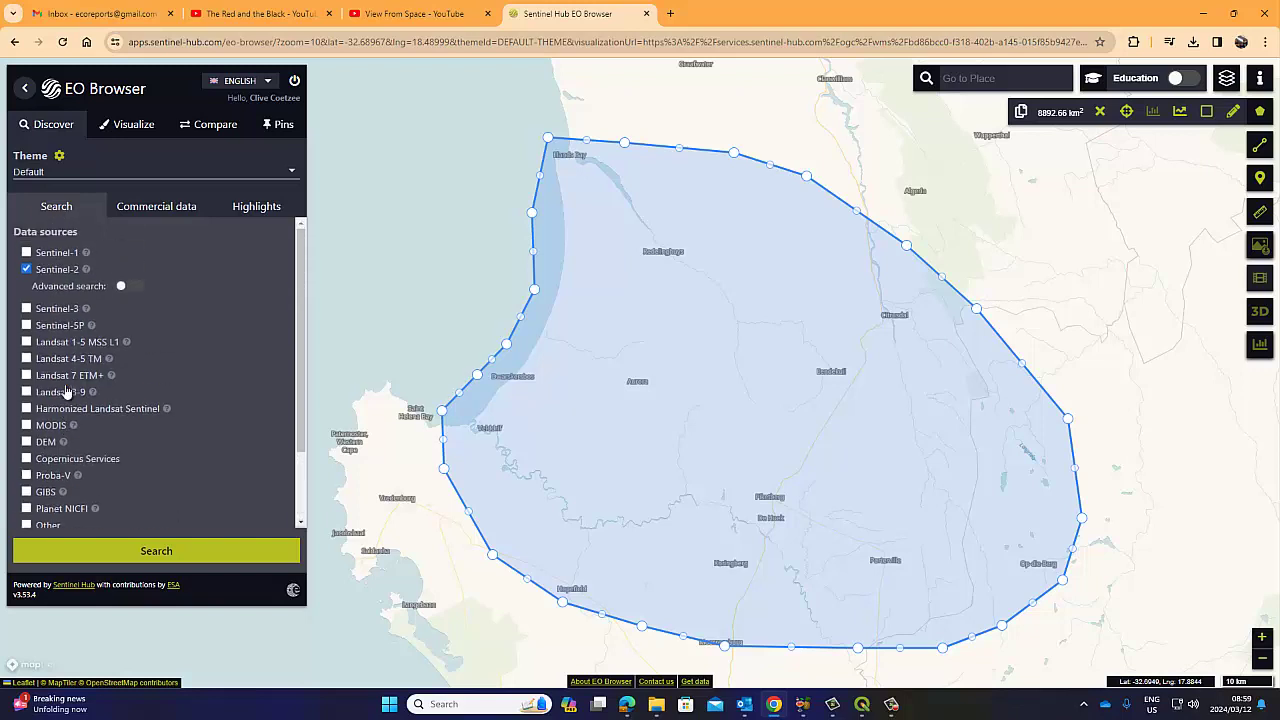
{"action": "left_click", "coordinate": [127, 287]}
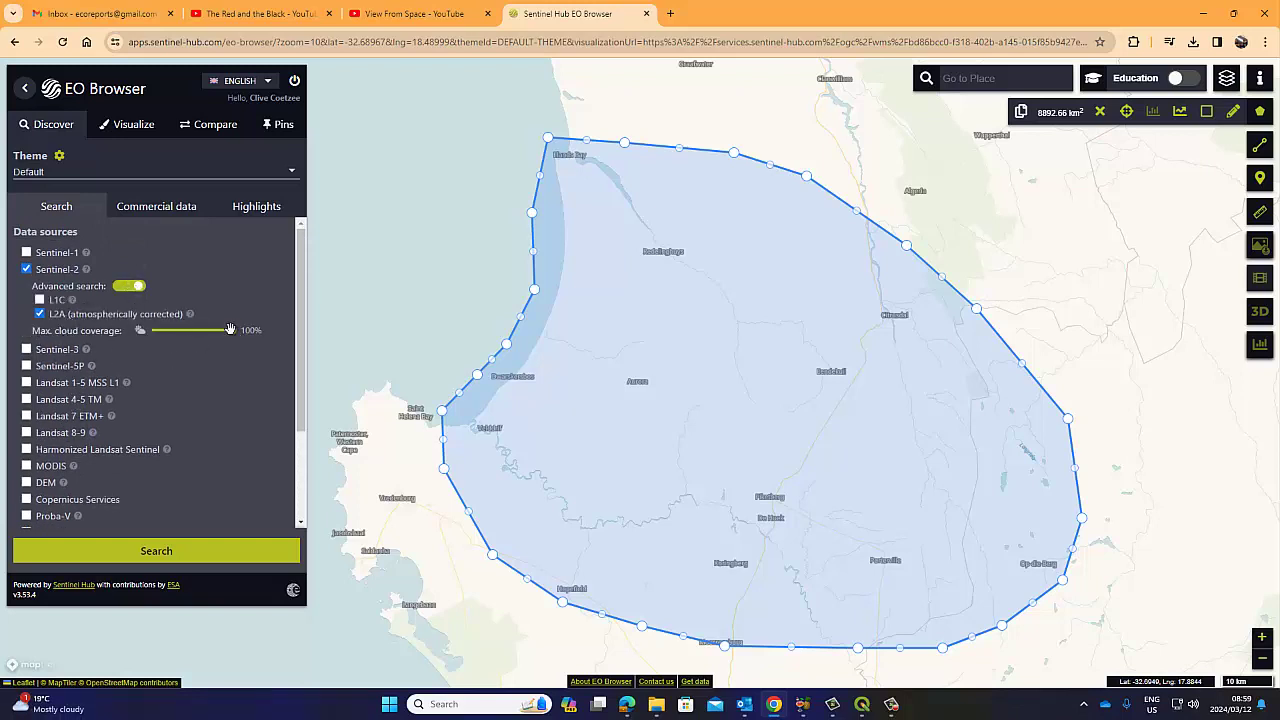
{"action": "left_click_drag", "start_coordinate": [232, 330], "coordinate": [159, 338]}
{"action": "left_click", "coordinate": [127, 287]}
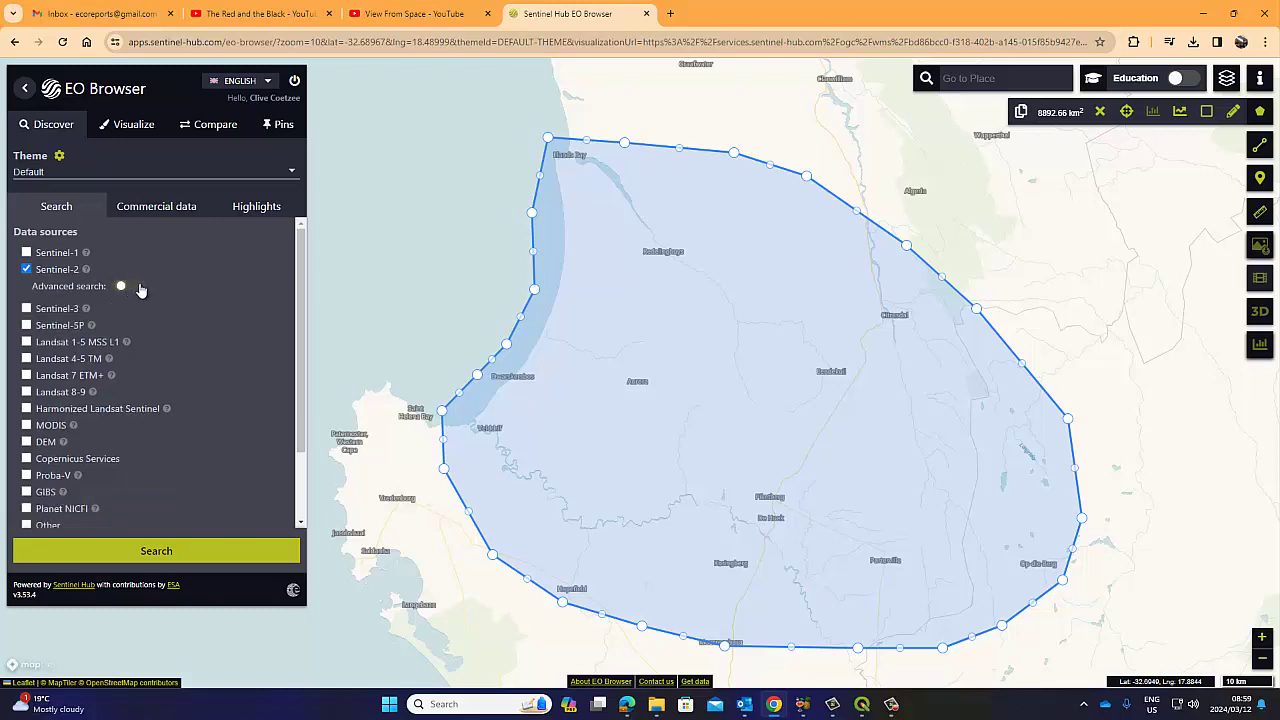
- Enable the advanced search for Sentinel-2 and limit its maximum cloud coverage to 10%
{"action": "left_click", "coordinate": [141, 289]}
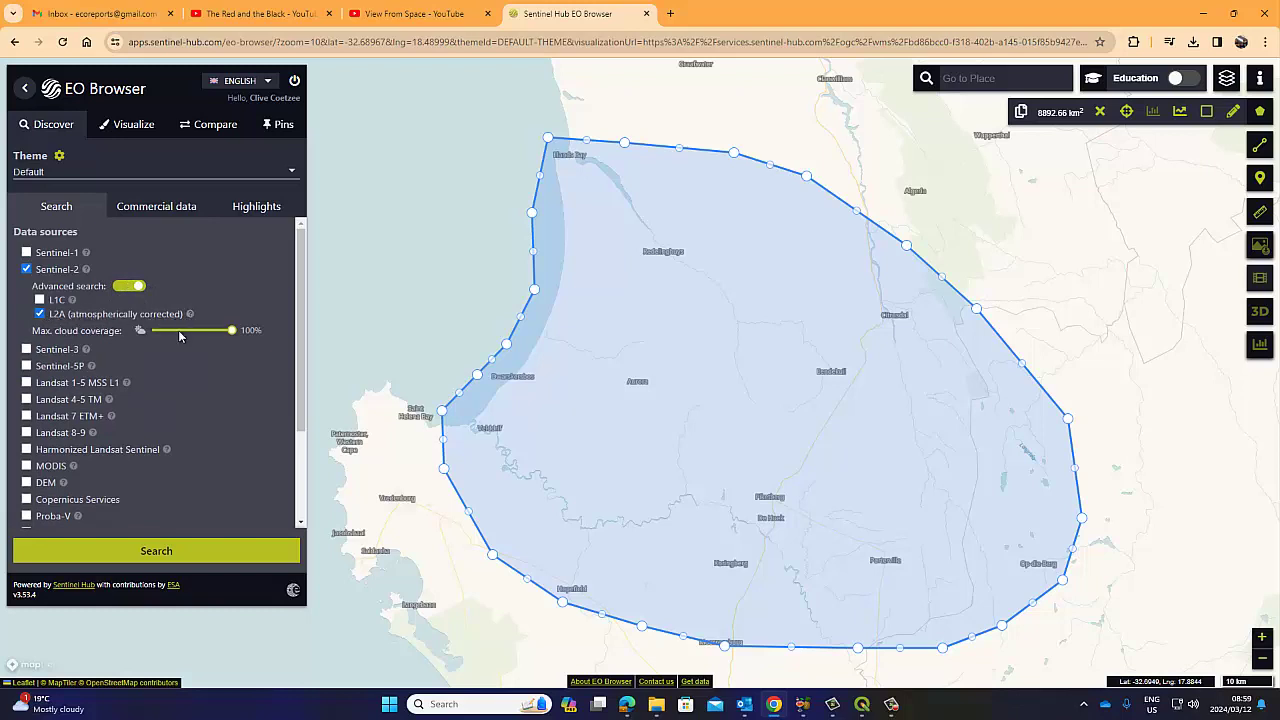
{"action": "left_click_drag", "start_coordinate": [230, 330], "coordinate": [161, 341]}
{"action": "left_click_drag", "start_coordinate": [161, 341], "coordinate": [160, 334]}
- Add Landsat 8-9 and Harmonized Landsat Sentinel as data sources, each with maximum cloud coverage set to 10%
{"action": "left_click", "coordinate": [27, 433]}
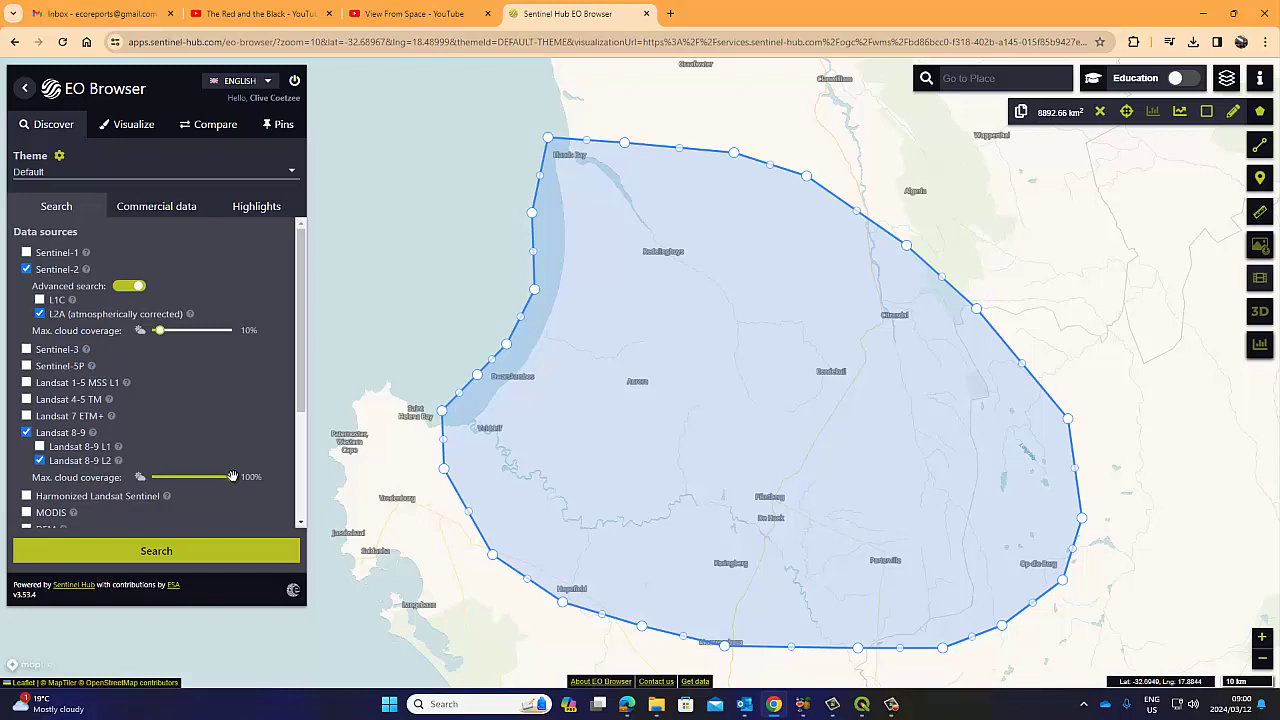
{"action": "left_click_drag", "start_coordinate": [232, 476], "coordinate": [161, 481]}
{"action": "scroll", "coordinate": [195, 397], "scroll_direction": "down", "scroll_amount": 3}
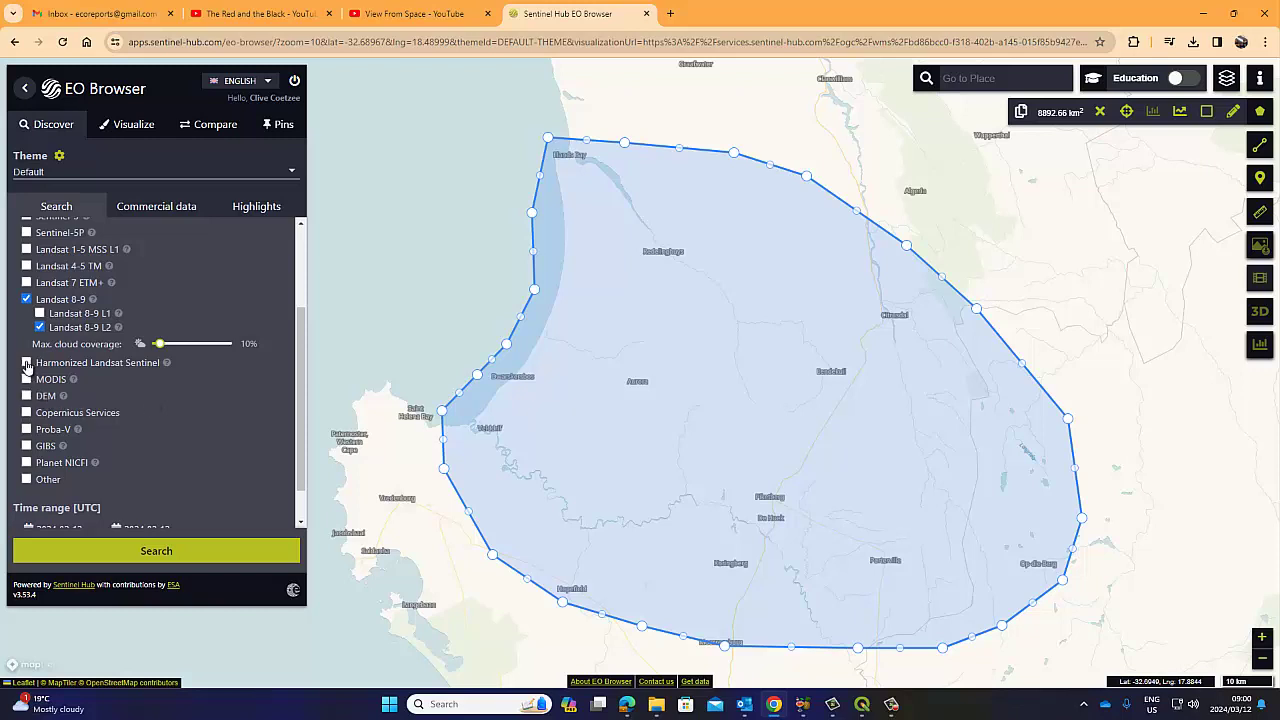
{"action": "left_click", "coordinate": [26, 363]}
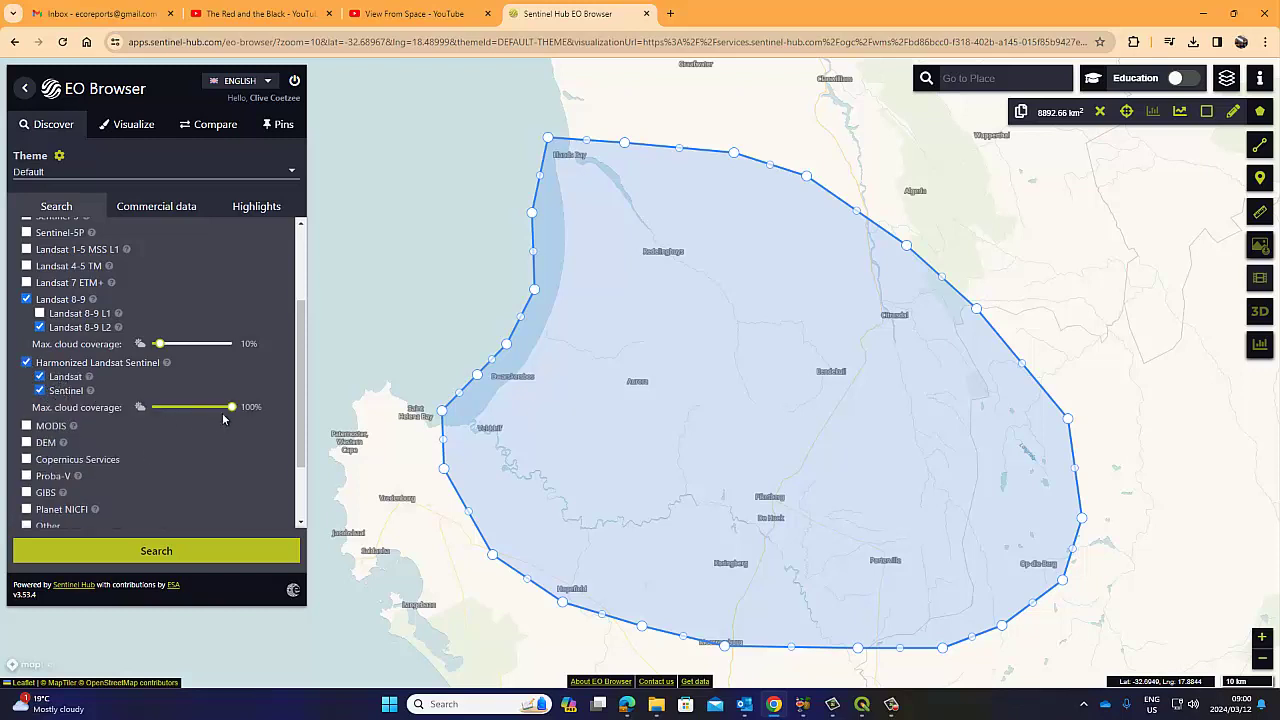
{"action": "left_click_drag", "start_coordinate": [232, 408], "coordinate": [161, 421]}
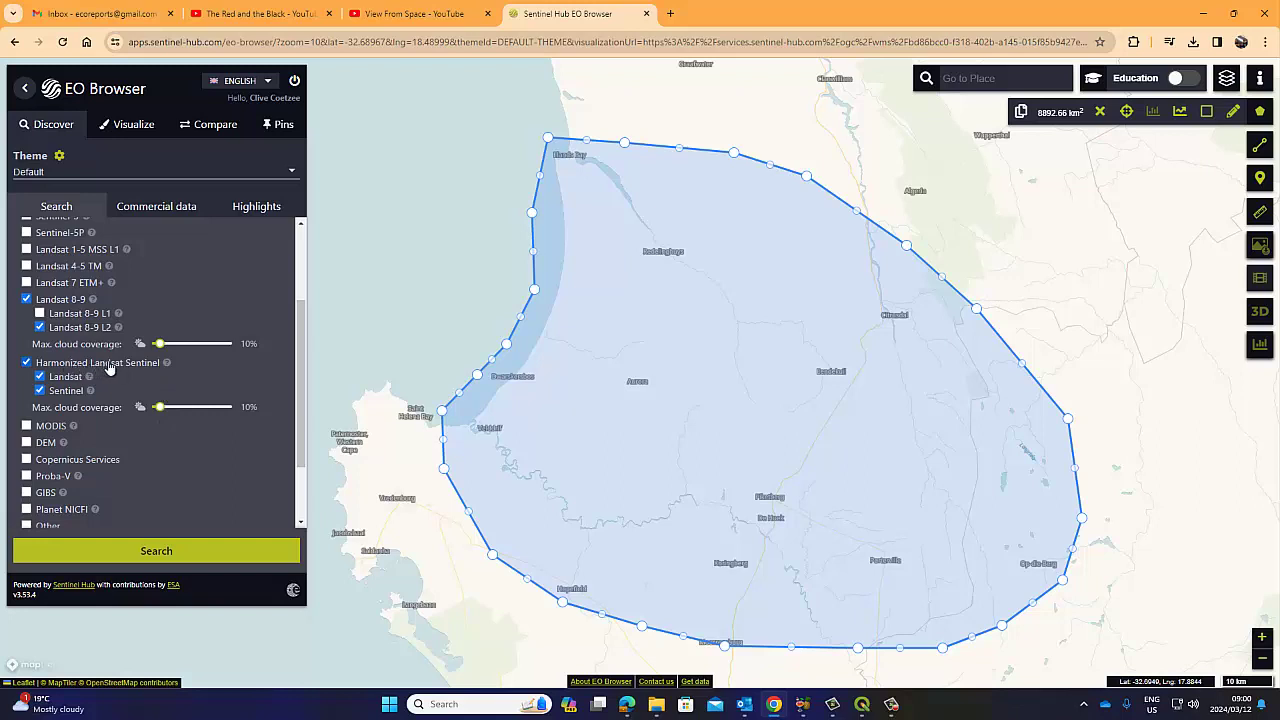
- View the information on Harmonized Landsat Sentinel and look through the remaining data sources down to the time range
{"action": "left_click", "coordinate": [168, 364]}
{"action": "scroll", "coordinate": [110, 456], "scroll_direction": "down", "scroll_amount": 1}
{"action": "scroll", "coordinate": [118, 455], "scroll_direction": "down", "scroll_amount": 1}
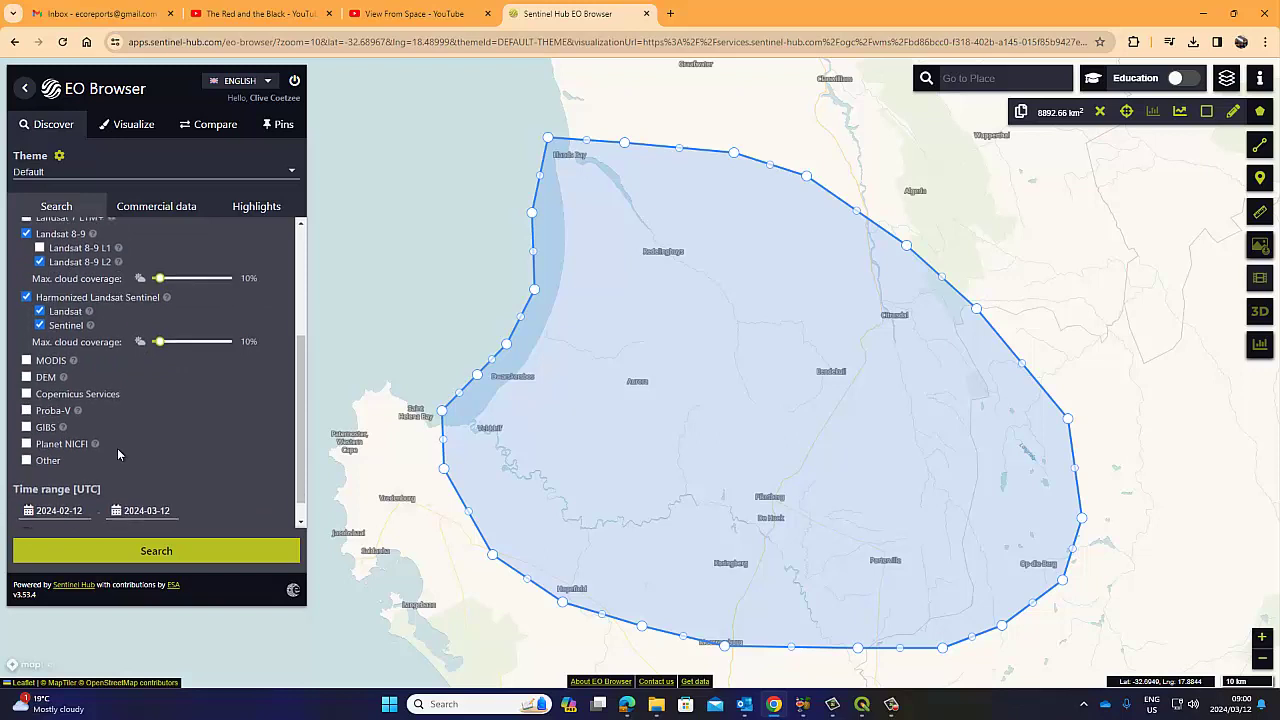
- View the information on MODIS and add it as a data source, leaving DEM out of the selection
{"action": "scroll", "coordinate": [117, 448], "scroll_direction": "up", "scroll_amount": 1}
{"action": "mouse_move", "coordinate": [73, 426]}
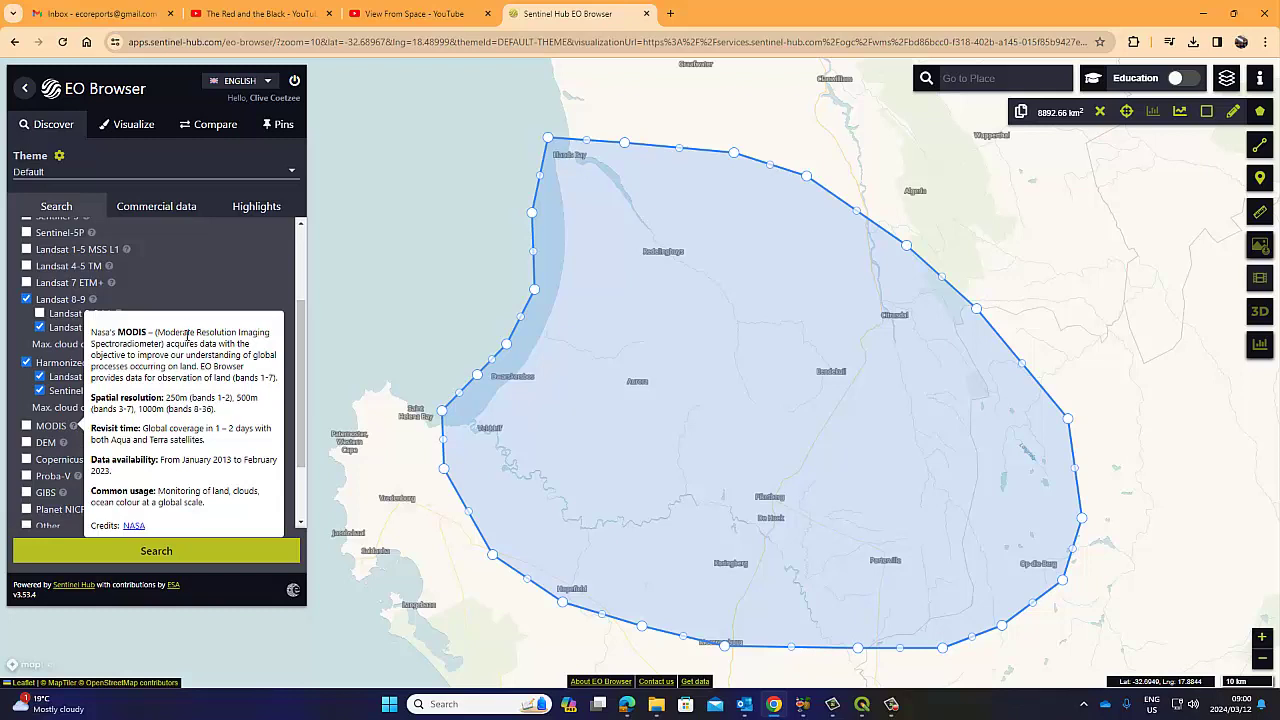
{"action": "left_click", "coordinate": [27, 426]}
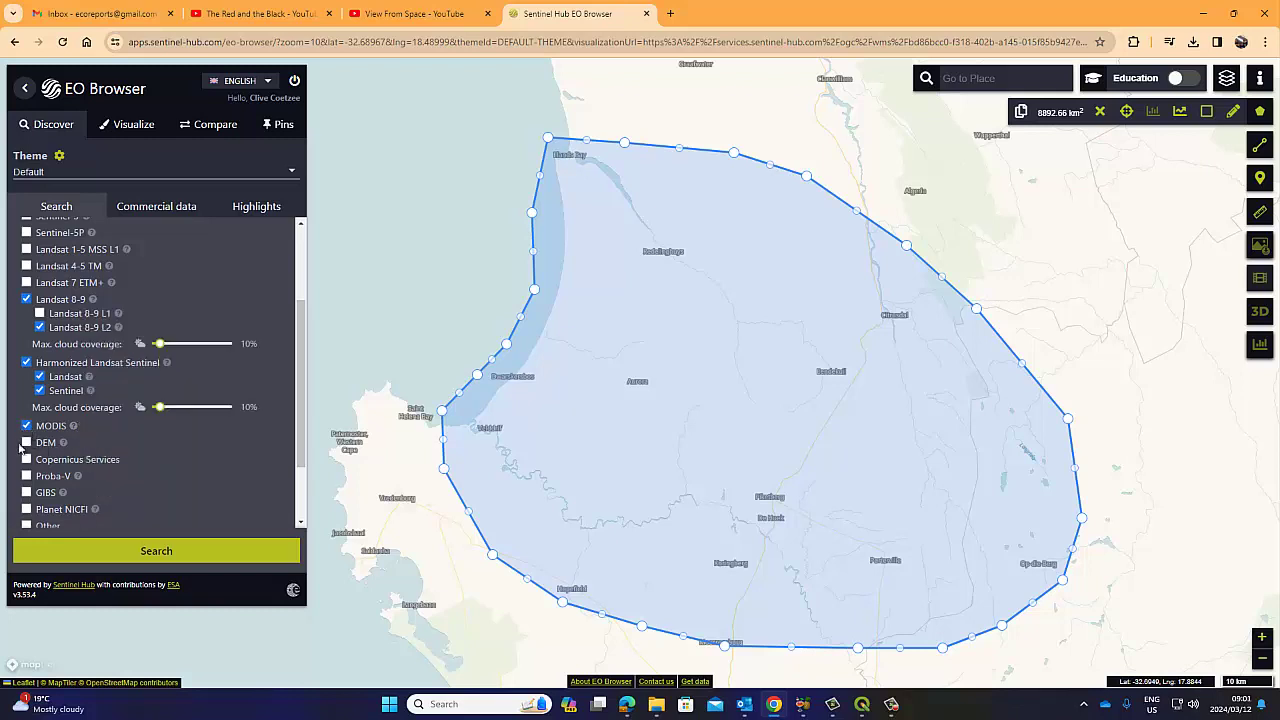
{"action": "left_click", "coordinate": [27, 443]}
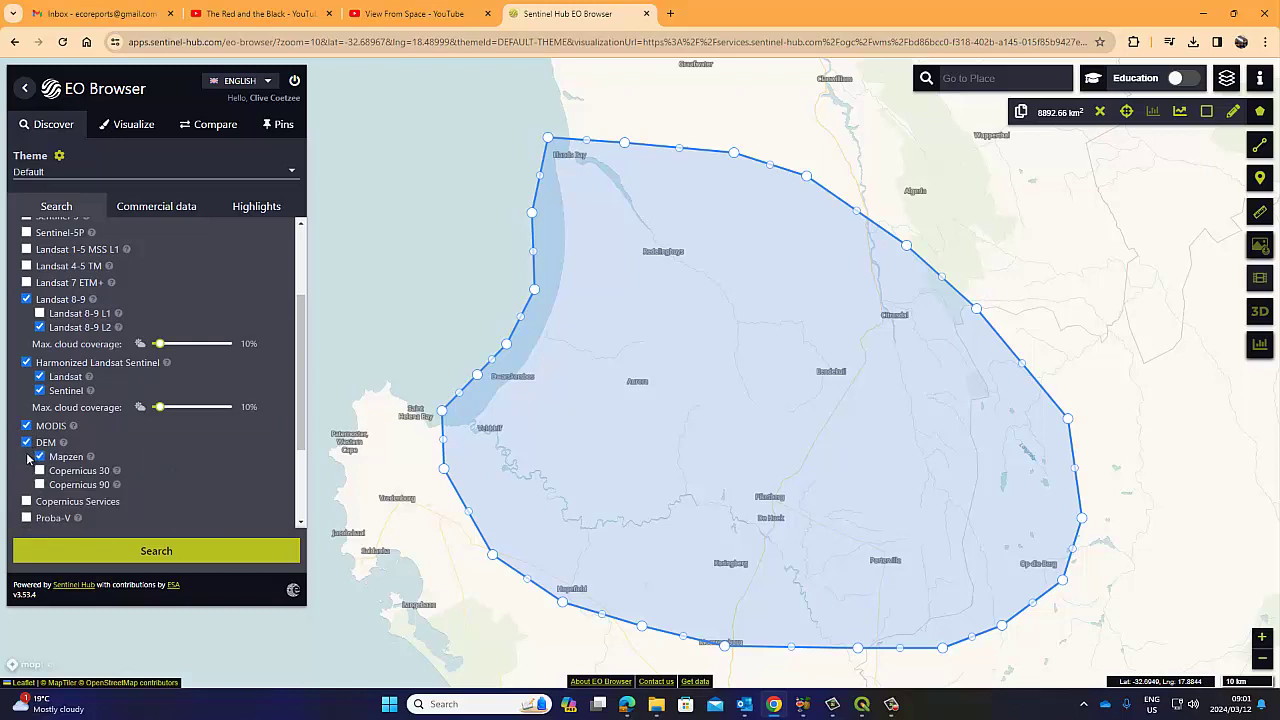
{"action": "left_click", "coordinate": [27, 443]}
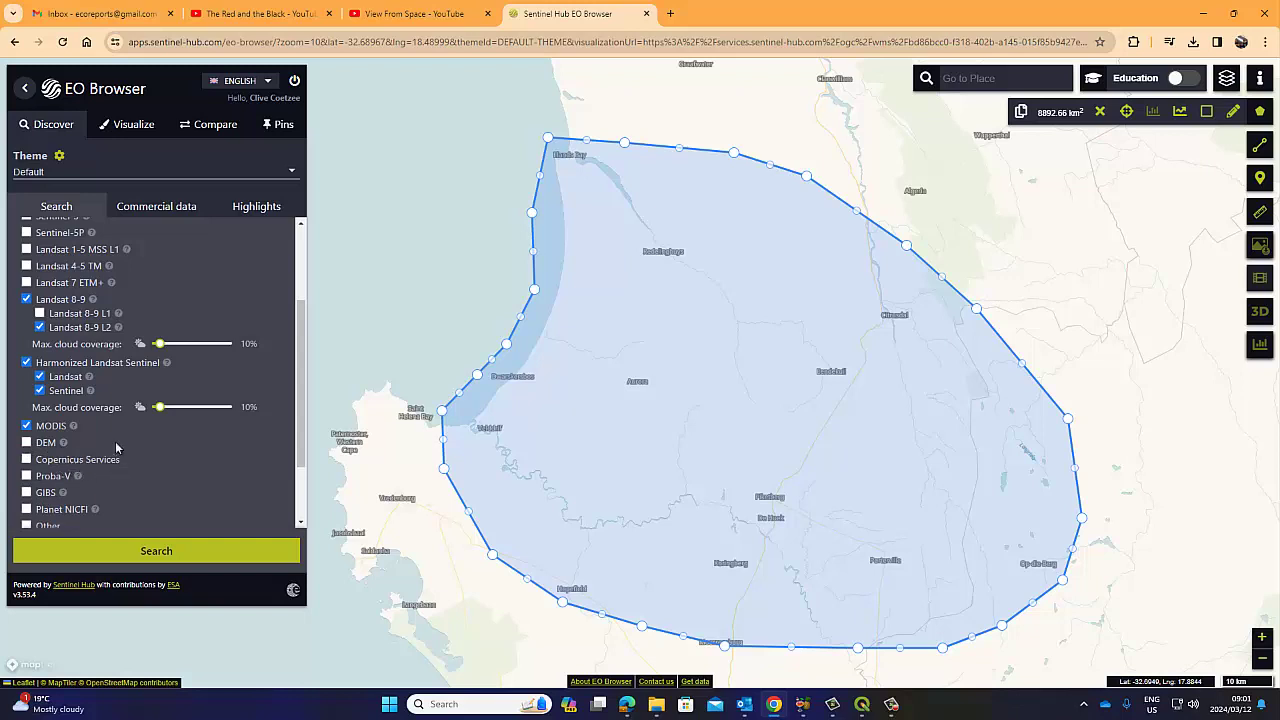
- Review the chosen data sources, their cloud coverage limits, the time range and the drawn area on the map
{"action": "scroll", "coordinate": [118, 330], "scroll_direction": "up", "scroll_amount": 1}
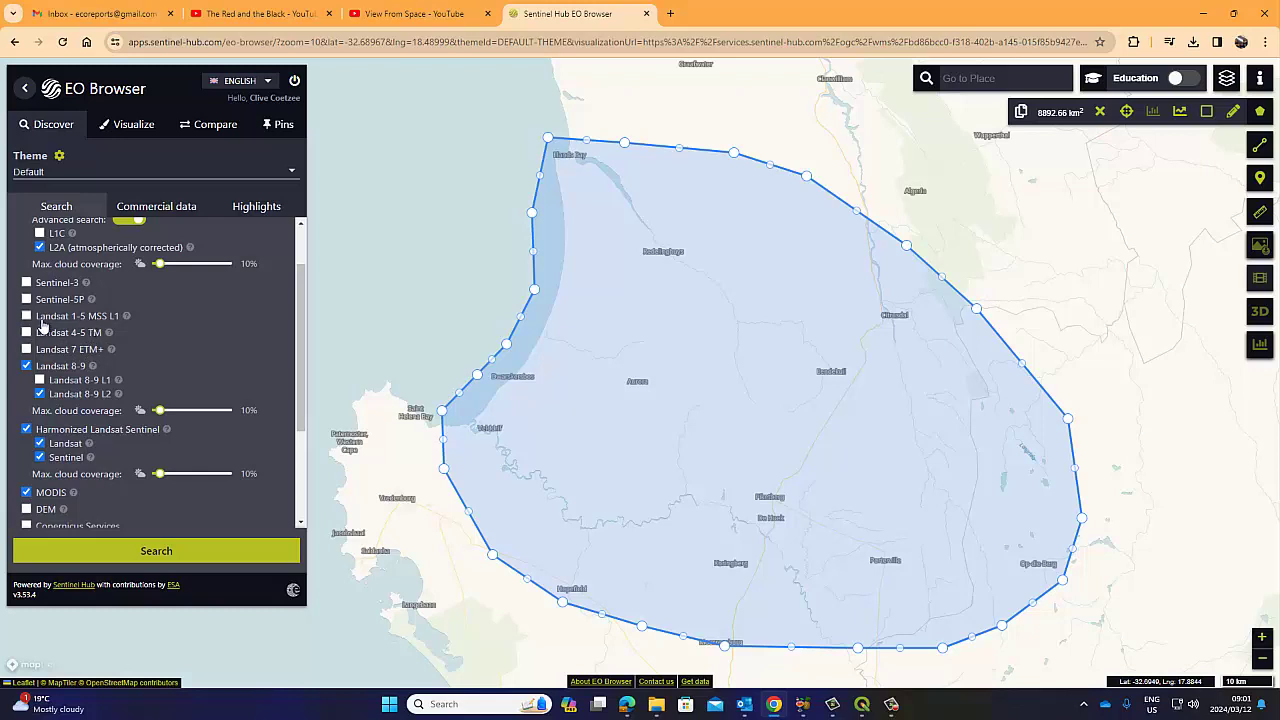
{"action": "scroll", "coordinate": [63, 325], "scroll_direction": "up", "scroll_amount": 1}
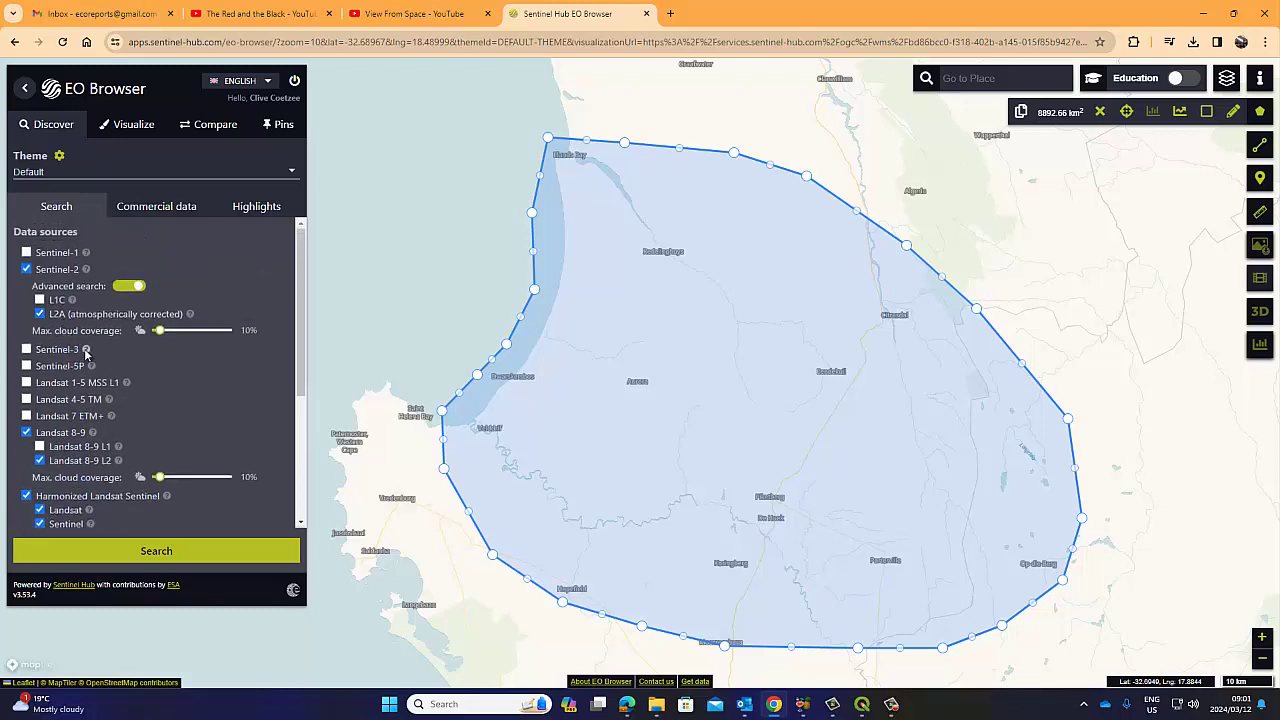
{"action": "mouse_move", "coordinate": [86, 350]}
{"action": "left_click_drag", "start_coordinate": [851, 326], "coordinate": [859, 313]}
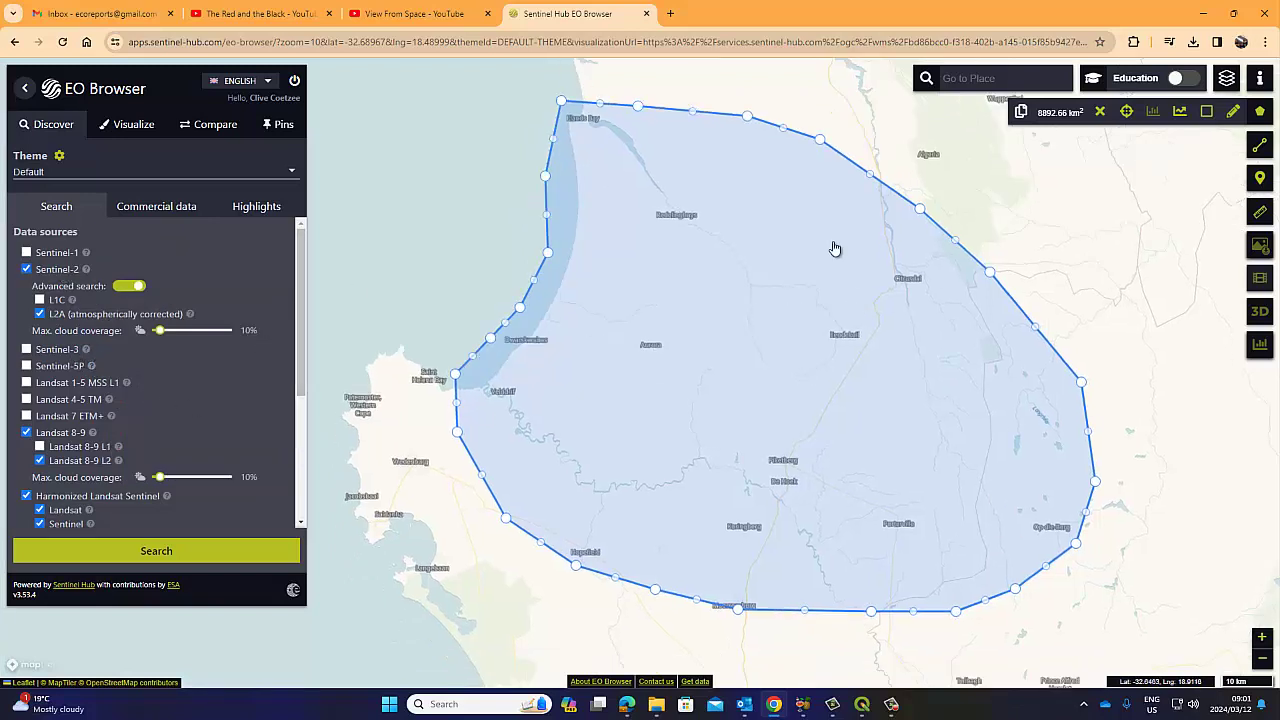
{"action": "left_click_drag", "start_coordinate": [619, 283], "coordinate": [597, 297]}
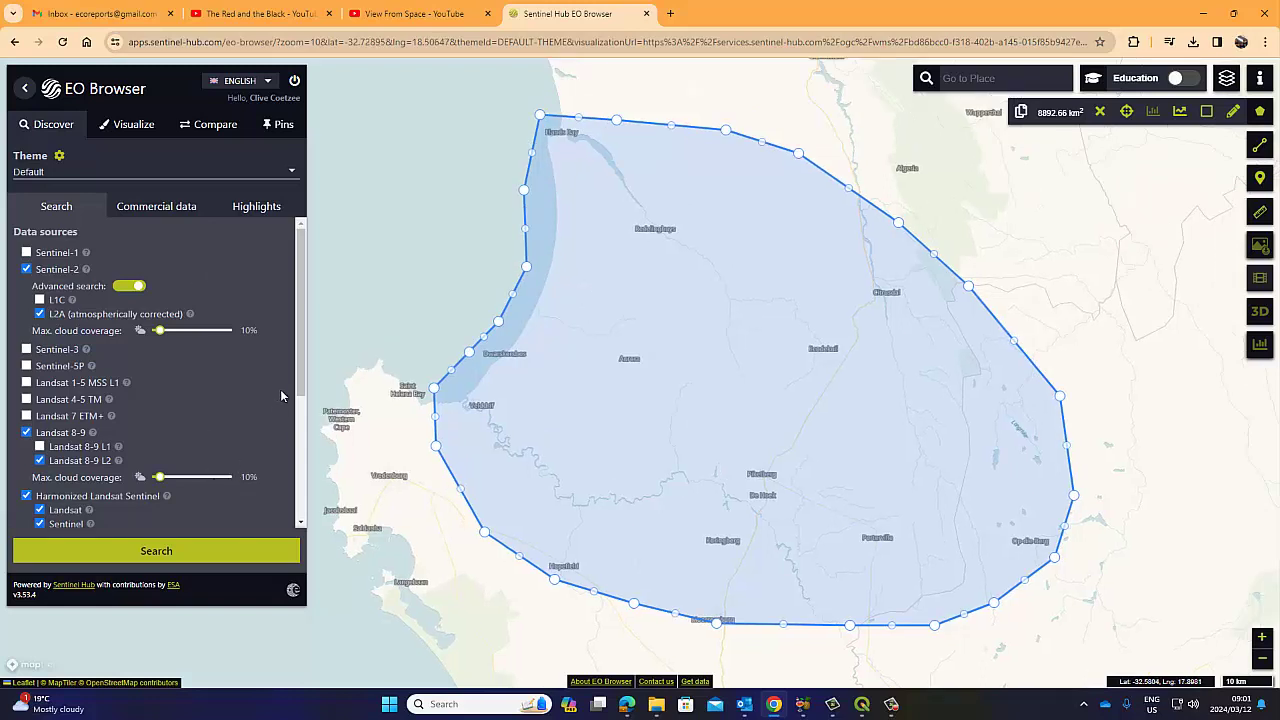
{"action": "left_click_drag", "start_coordinate": [298, 395], "coordinate": [298, 512]}
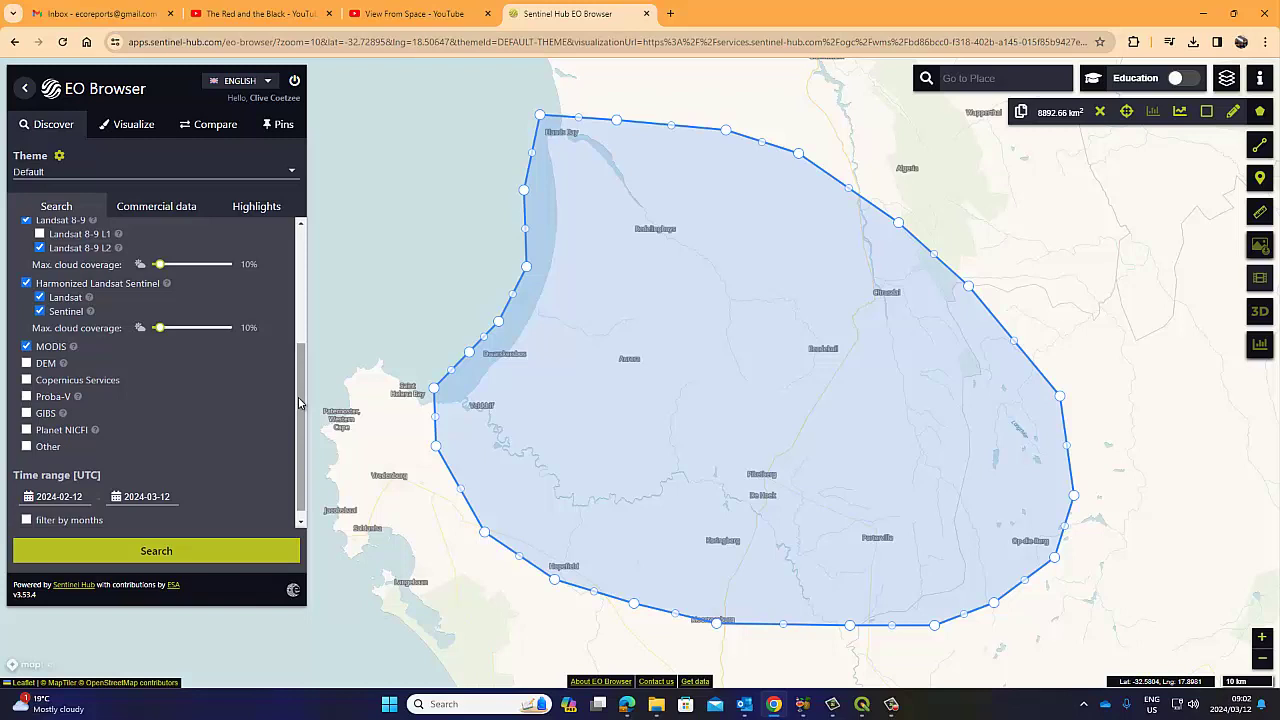
{"action": "scroll", "coordinate": [166, 419], "scroll_direction": "up", "scroll_amount": 1}
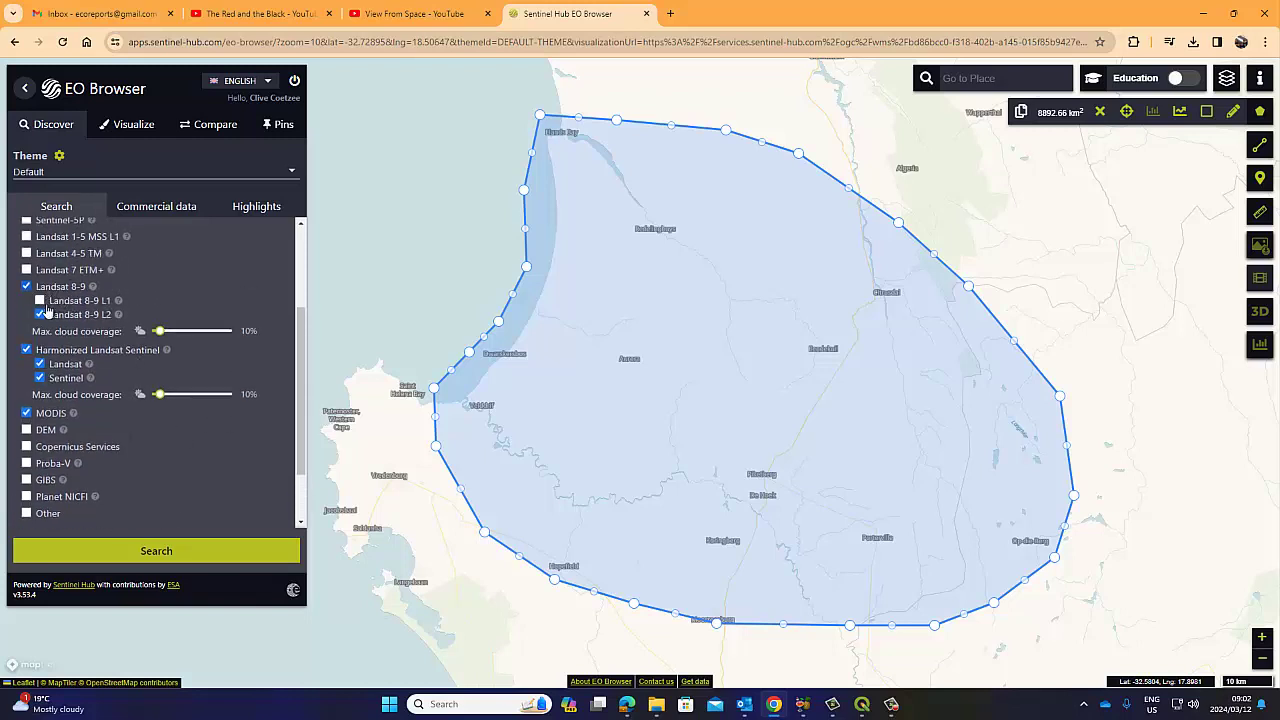
{"action": "scroll", "coordinate": [50, 330], "scroll_direction": "up", "scroll_amount": 3}
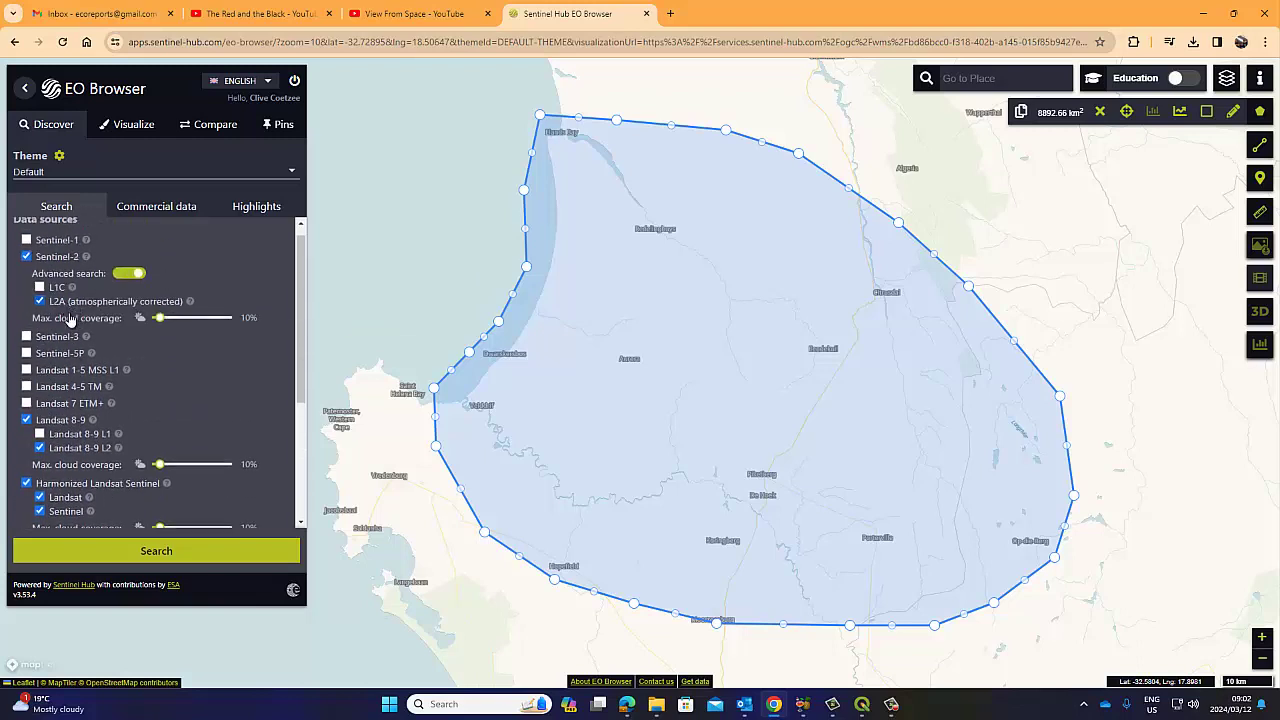
{"action": "scroll", "coordinate": [68, 318], "scroll_direction": "down", "scroll_amount": 1}
{"action": "scroll", "coordinate": [55, 400], "scroll_direction": "down", "scroll_amount": 1}
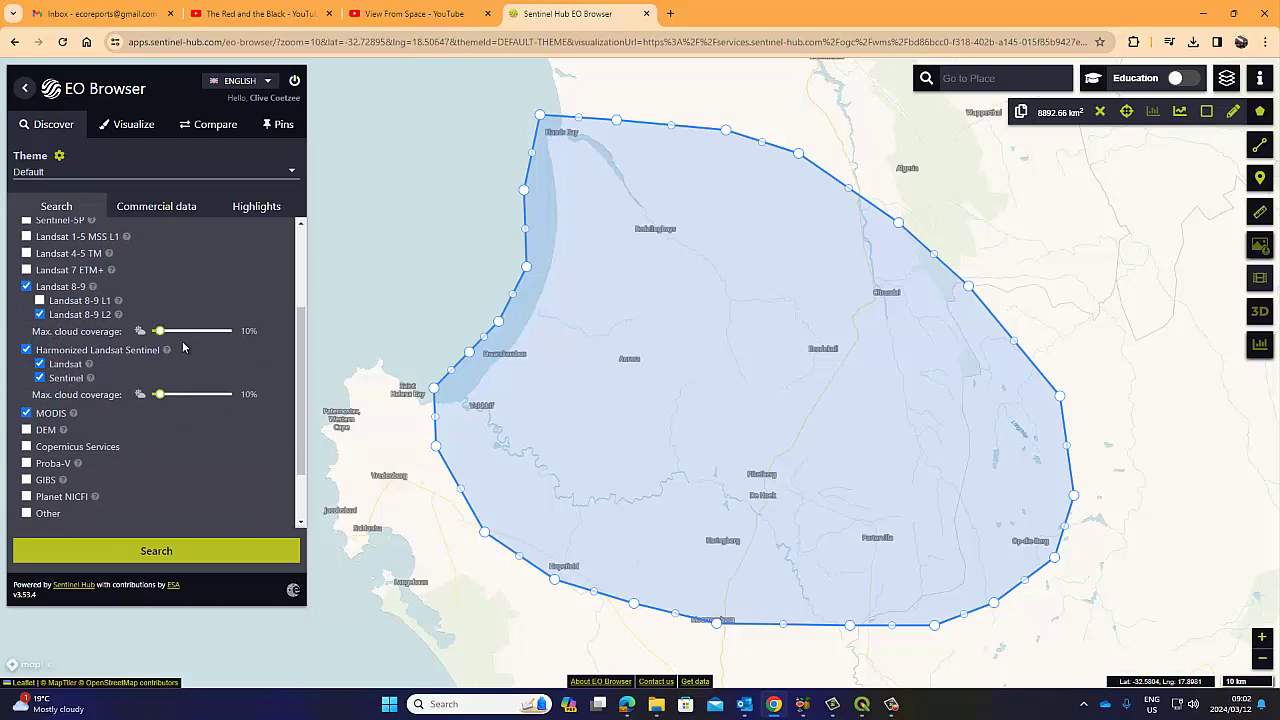
{"action": "scroll", "coordinate": [185, 320], "scroll_direction": "up", "scroll_amount": 2}
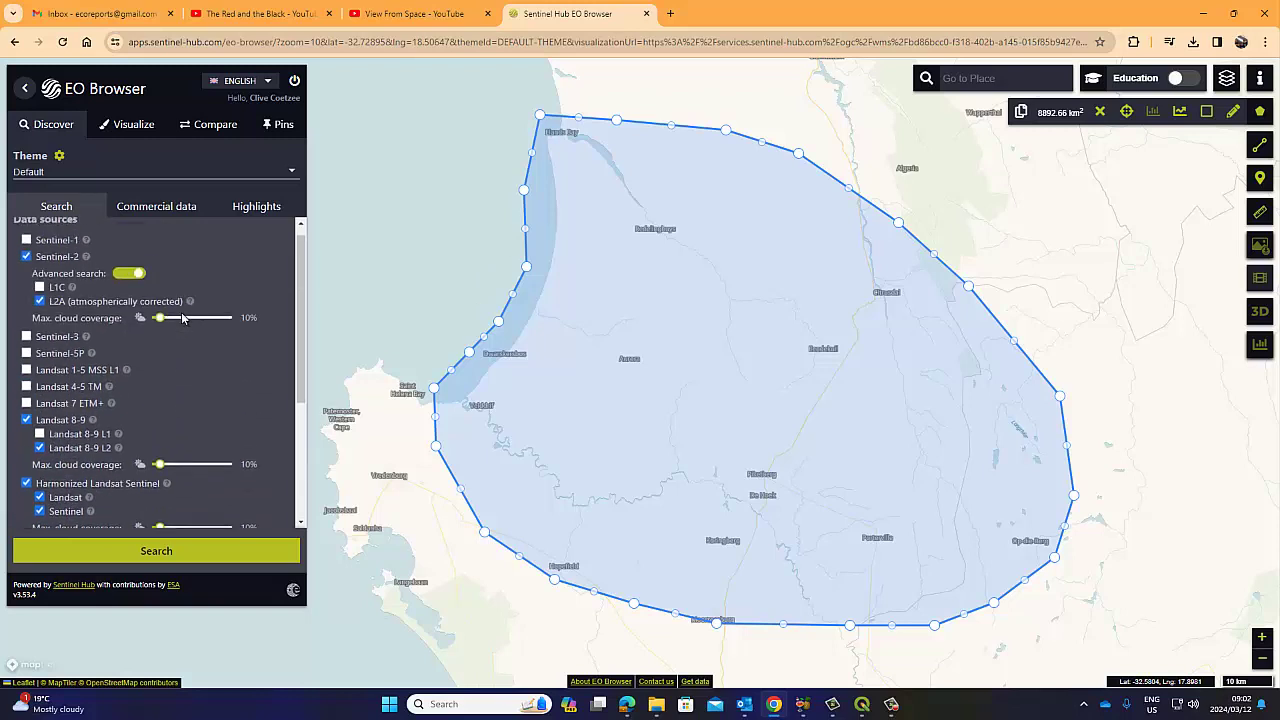
- Run the scene search and display the 2024-03-10 Sentinel-2 L2A scene of tile 34HBJ in false color
{"action": "left_click", "coordinate": [155, 552]}
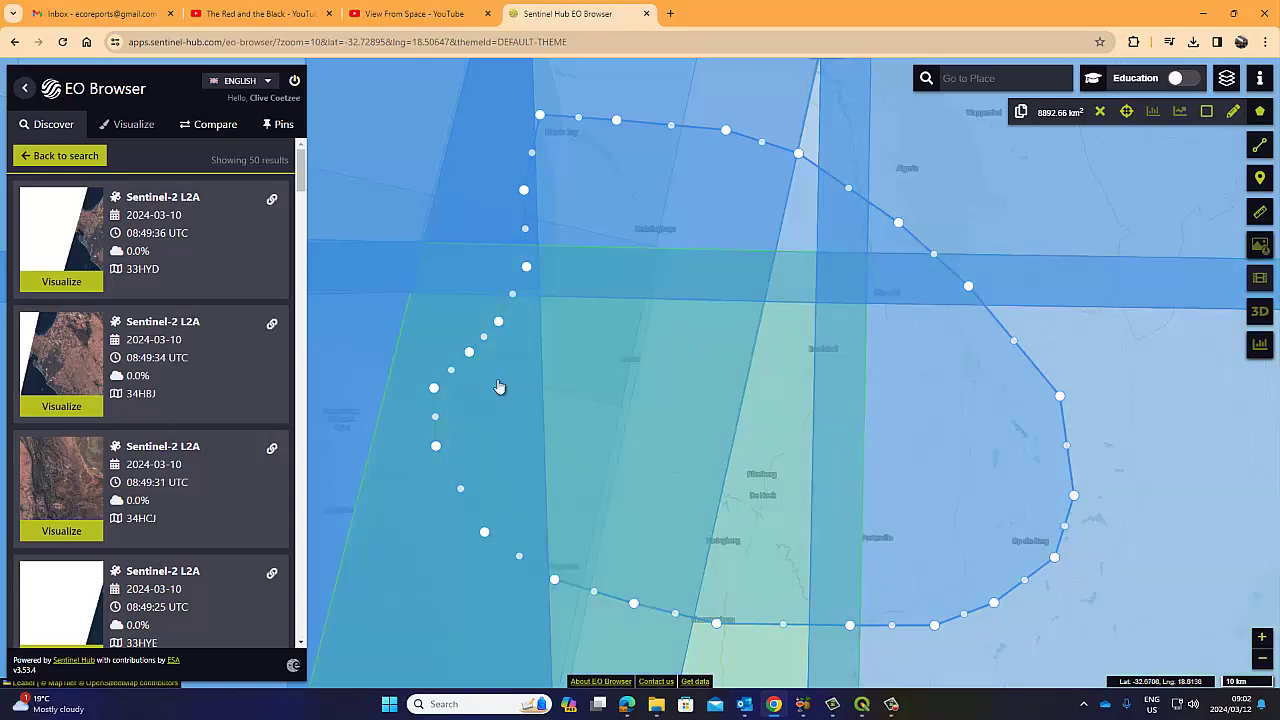
{"action": "left_click", "coordinate": [68, 375]}
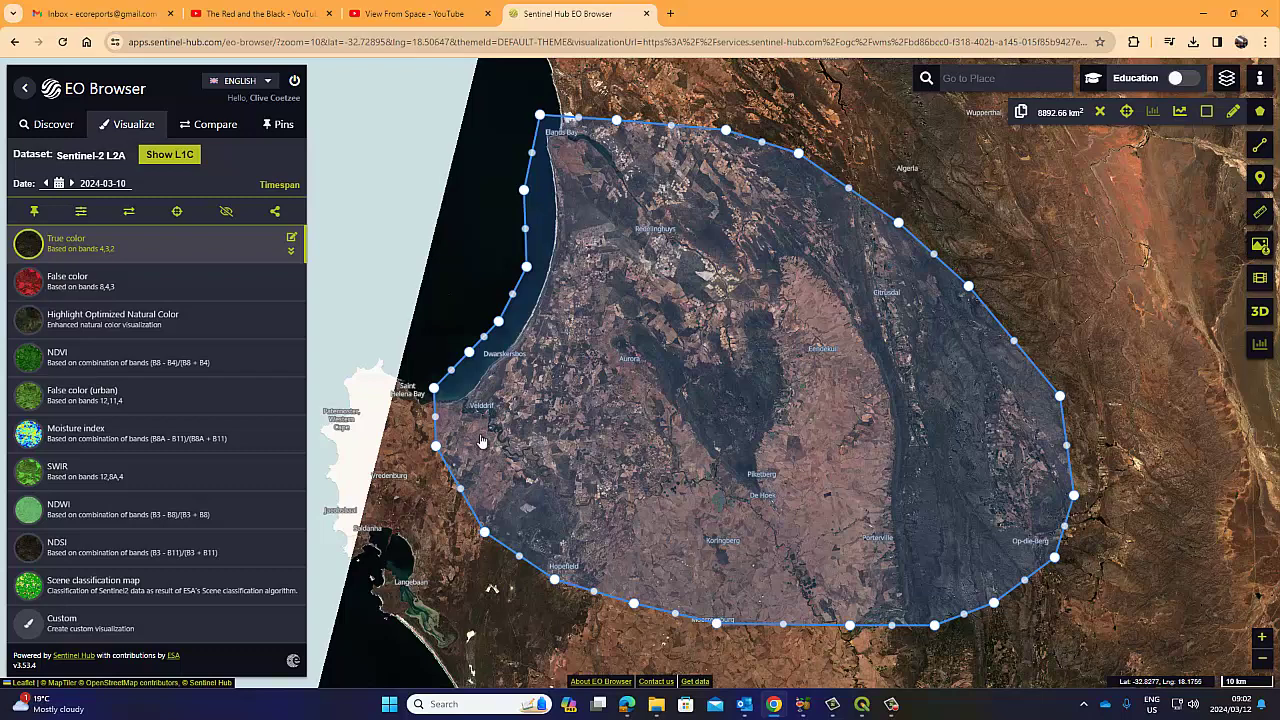
{"action": "left_click", "coordinate": [72, 284]}
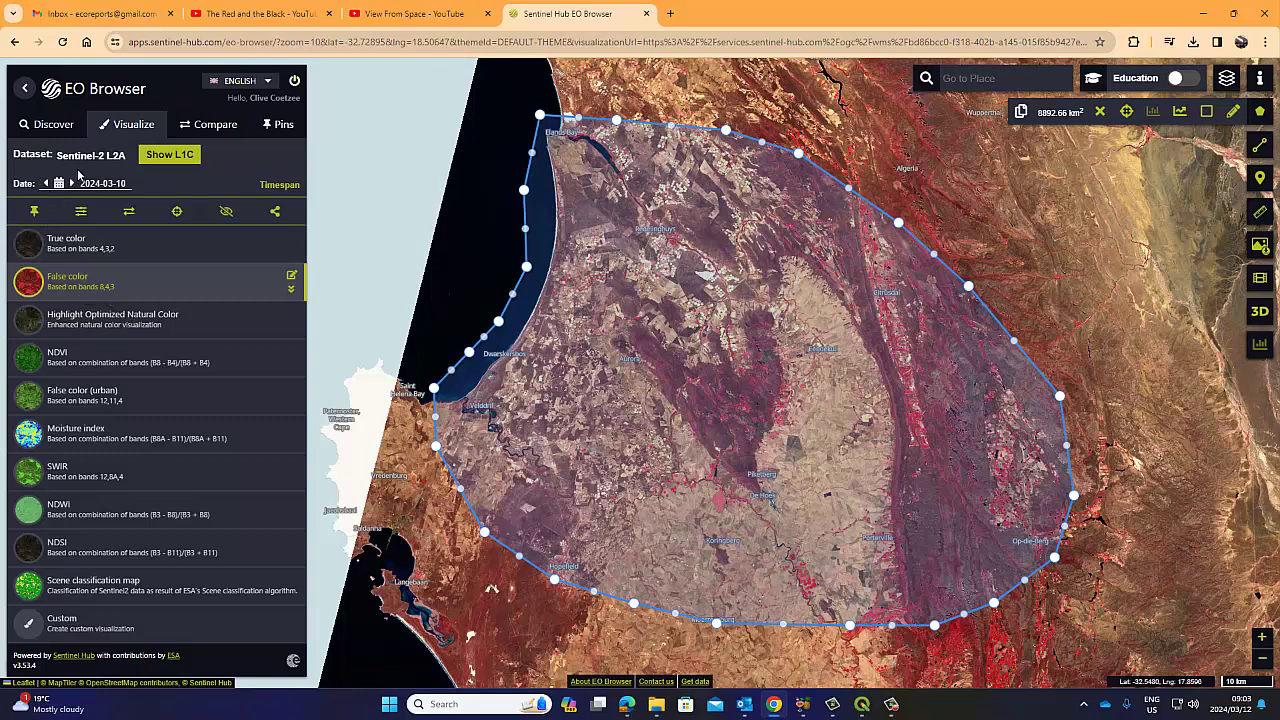
- Return to the results and display the 2024-03-10 Sentinel-2 L2A scene of tile 34HCJ in true color
{"action": "left_click", "coordinate": [47, 125]}
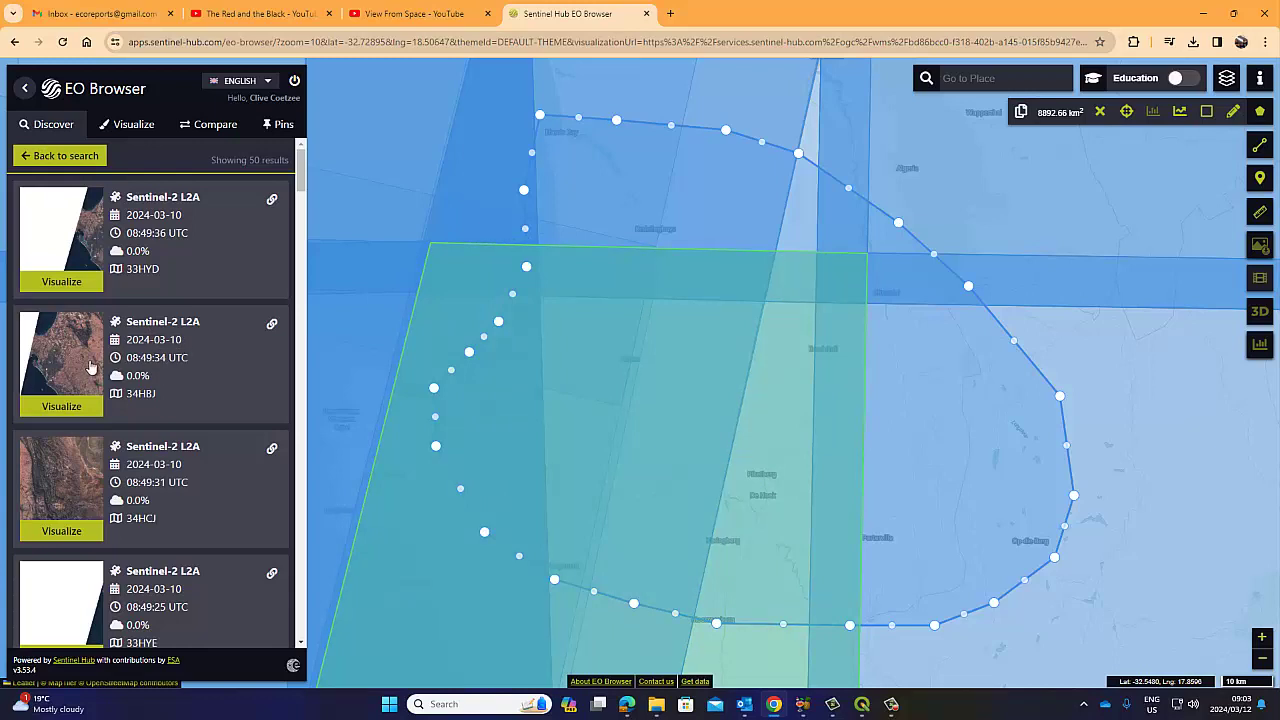
{"action": "scroll", "coordinate": [90, 367], "scroll_direction": "down", "scroll_amount": 1}
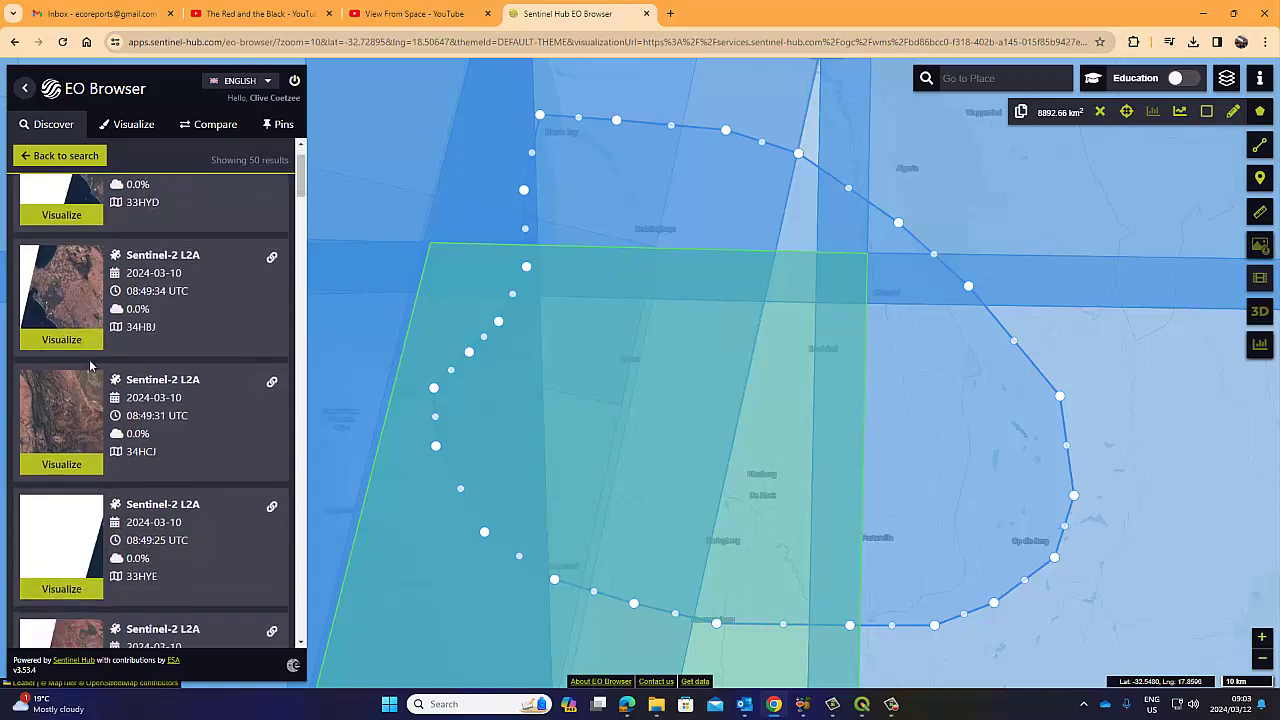
{"action": "scroll", "coordinate": [87, 393], "scroll_direction": "down", "scroll_amount": 1}
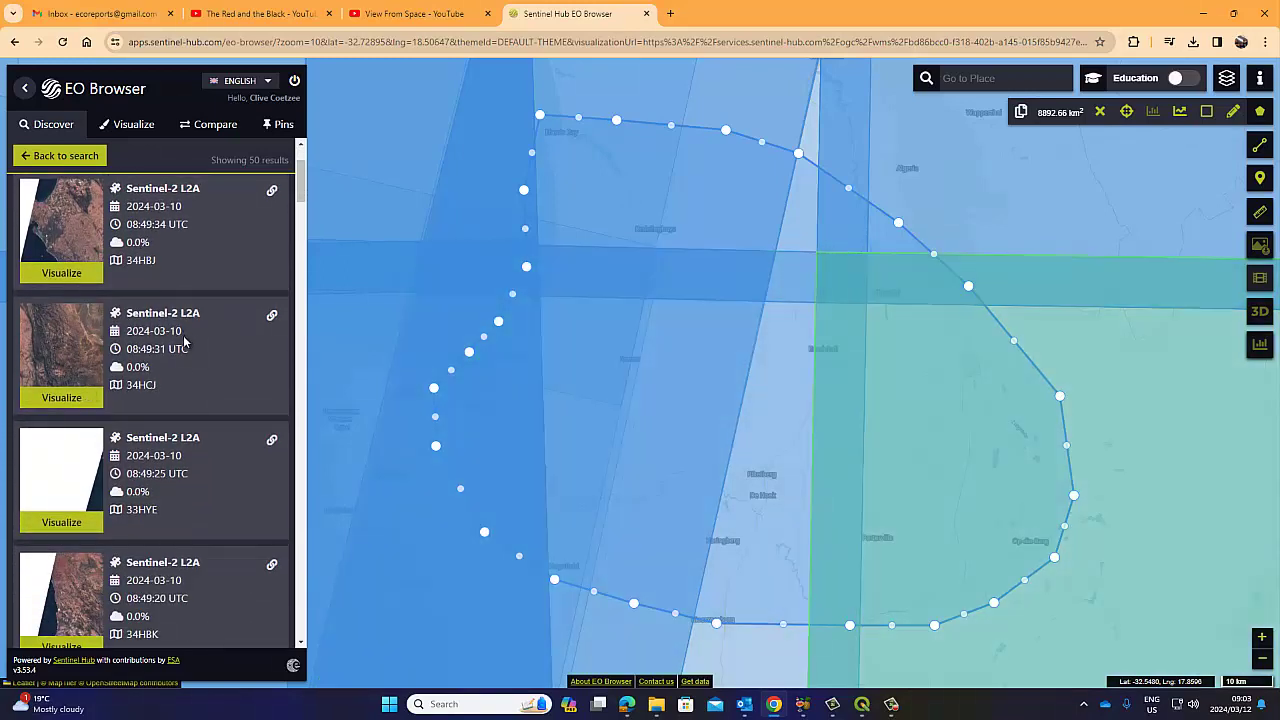
{"action": "left_click", "coordinate": [62, 350]}
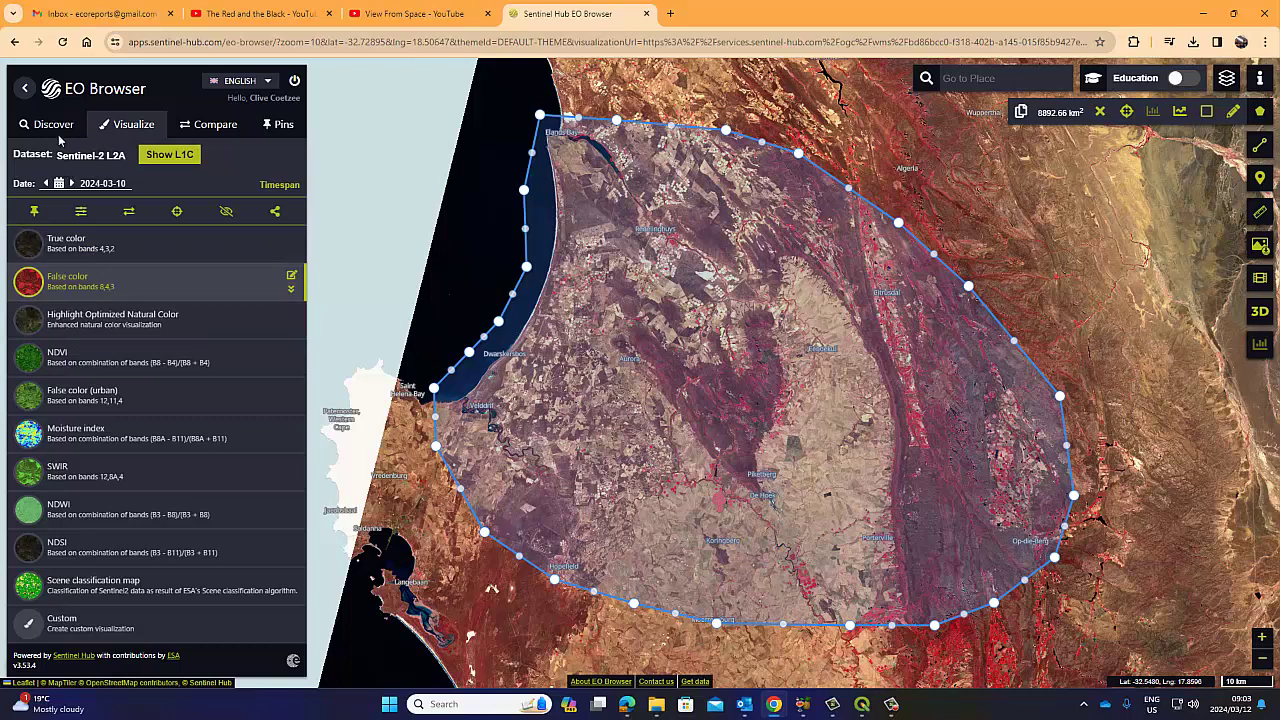
{"action": "left_click", "coordinate": [95, 245]}
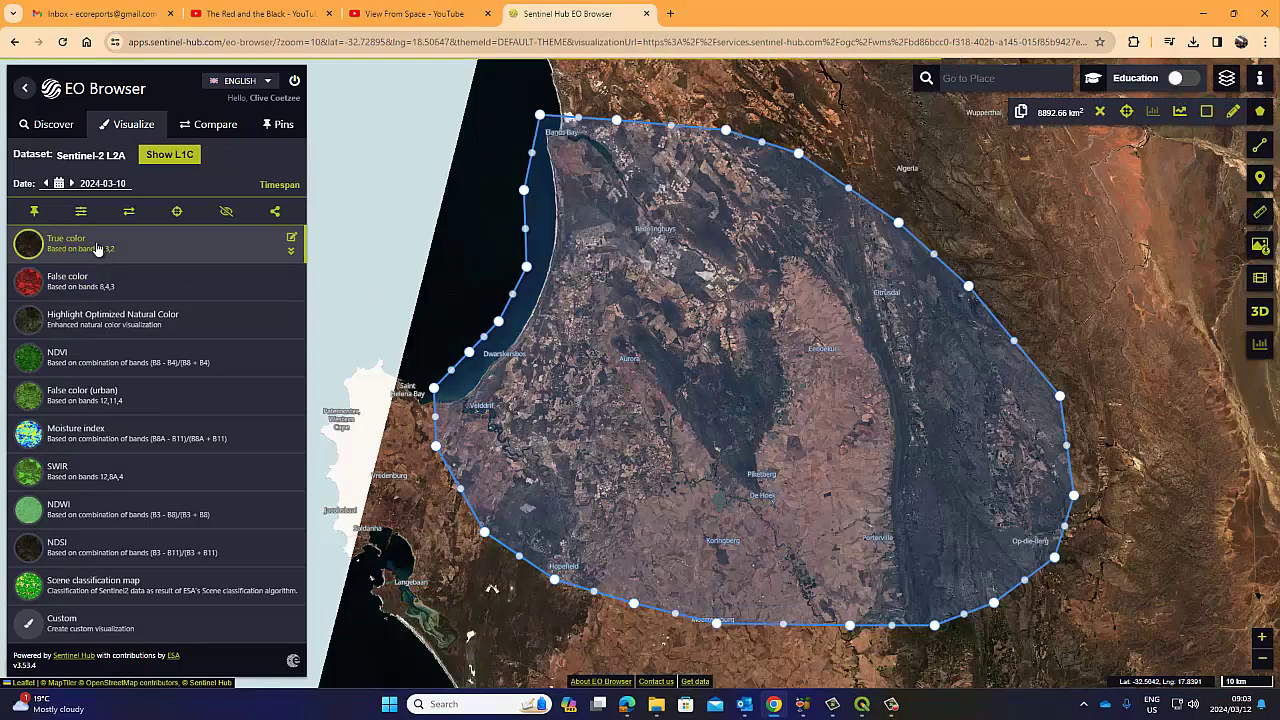
- Go back to the results and visualize the 2024-03-02 Harmonized Landsat Sentinel scene with 5.0% cloud coverage
{"action": "left_click", "coordinate": [50, 126]}
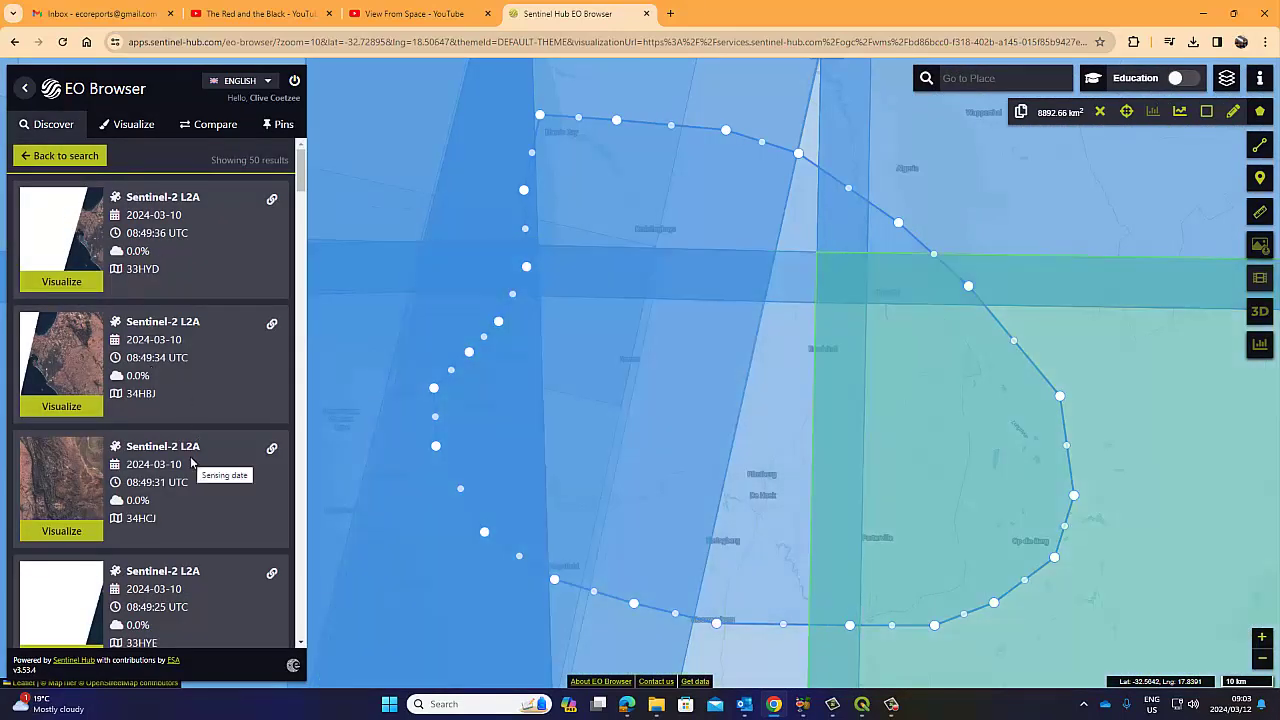
{"action": "scroll", "coordinate": [191, 462], "scroll_direction": "down", "scroll_amount": 3}
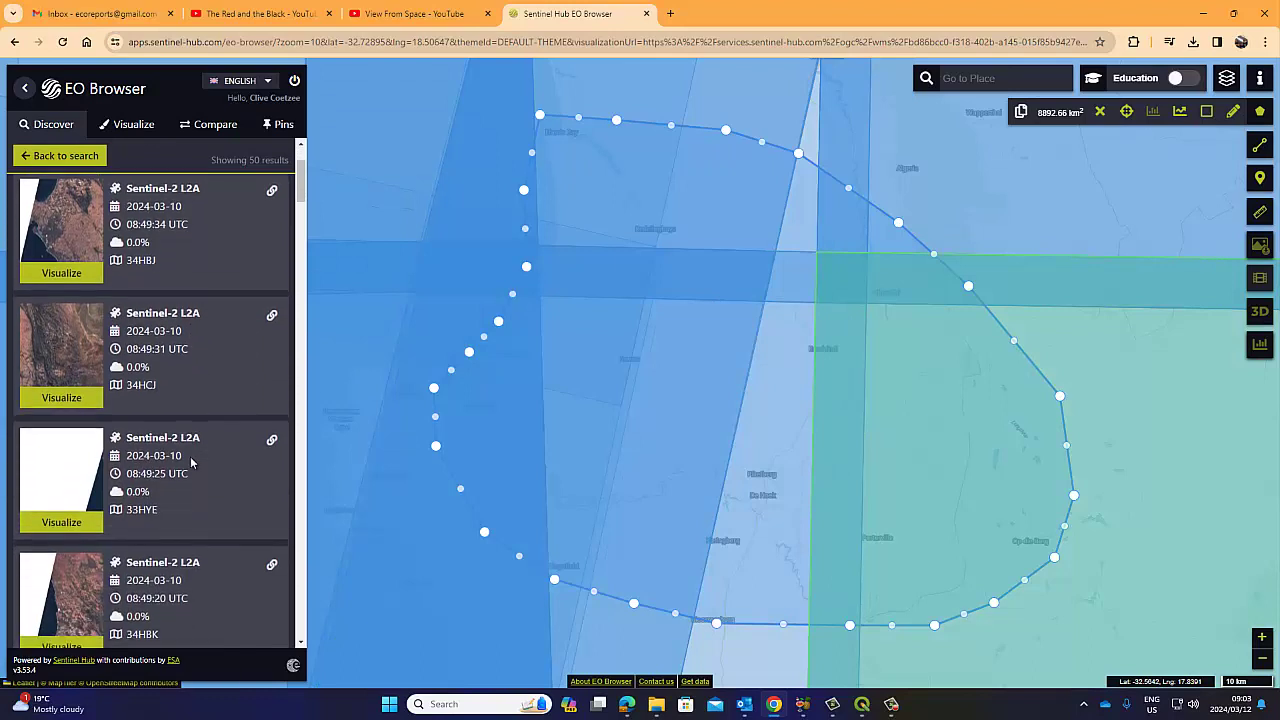
{"action": "scroll", "coordinate": [192, 462], "scroll_direction": "down", "scroll_amount": 4}
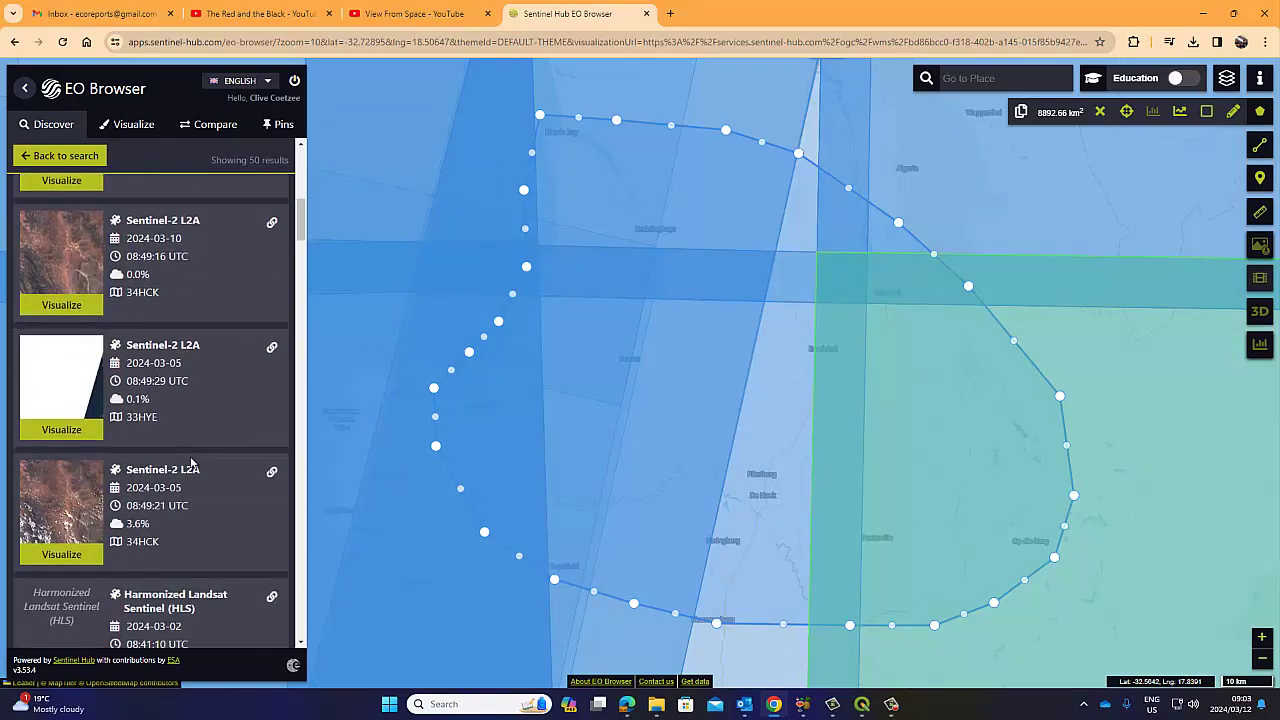
{"action": "scroll", "coordinate": [191, 462], "scroll_direction": "down", "scroll_amount": 2}
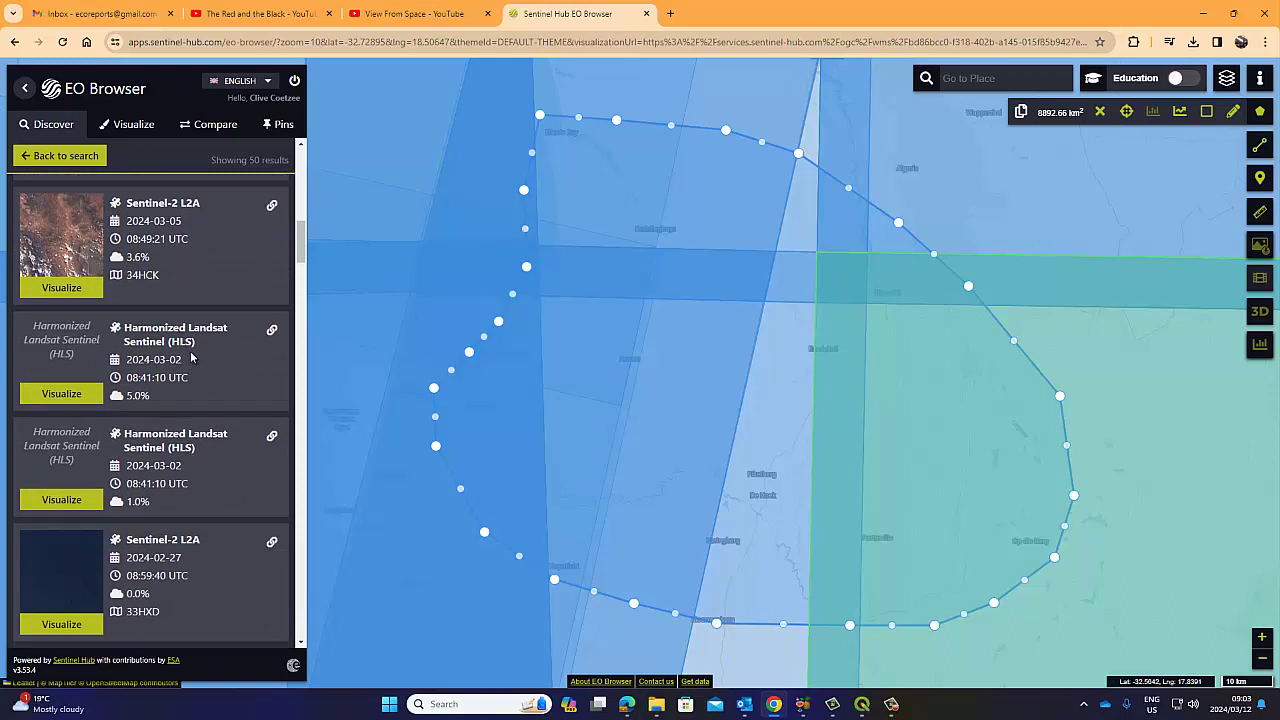
{"action": "left_click", "coordinate": [61, 395]}
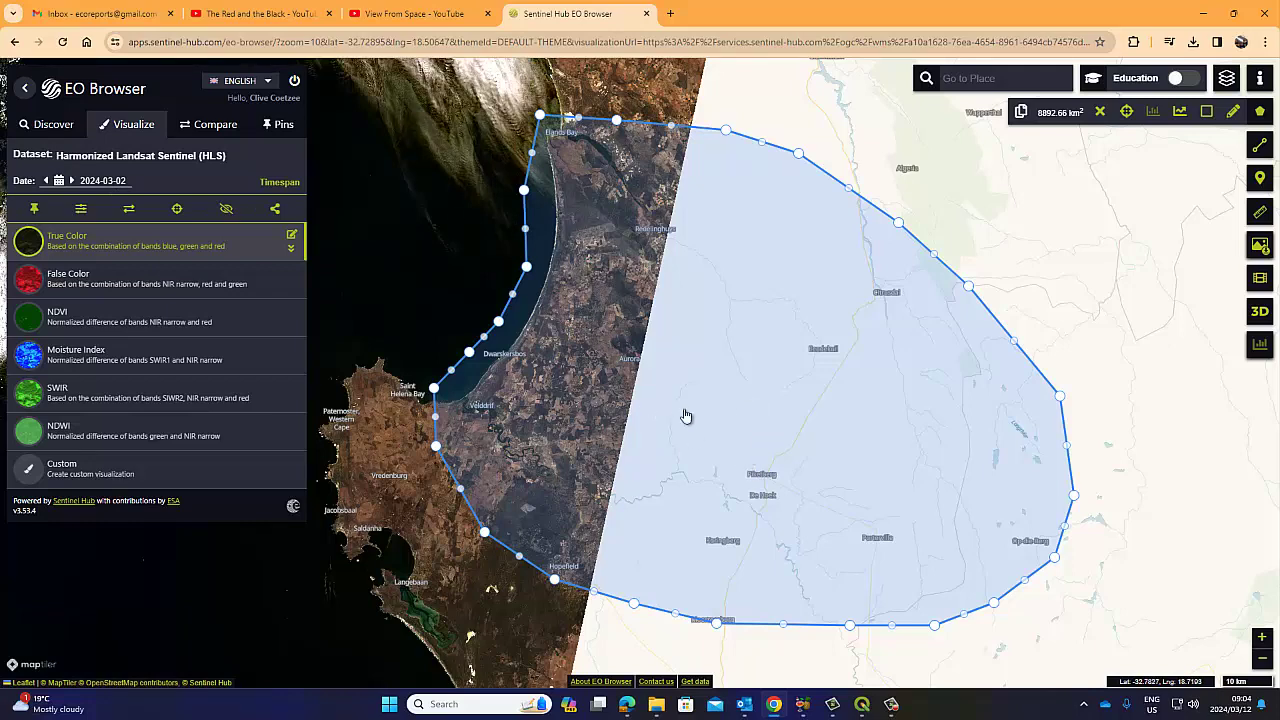
- Return to the results and visualize the 2024-02-27 Harmonized Landsat Sentinel scene taken at 08:59:36 UTC
{"action": "left_click", "coordinate": [53, 126]}
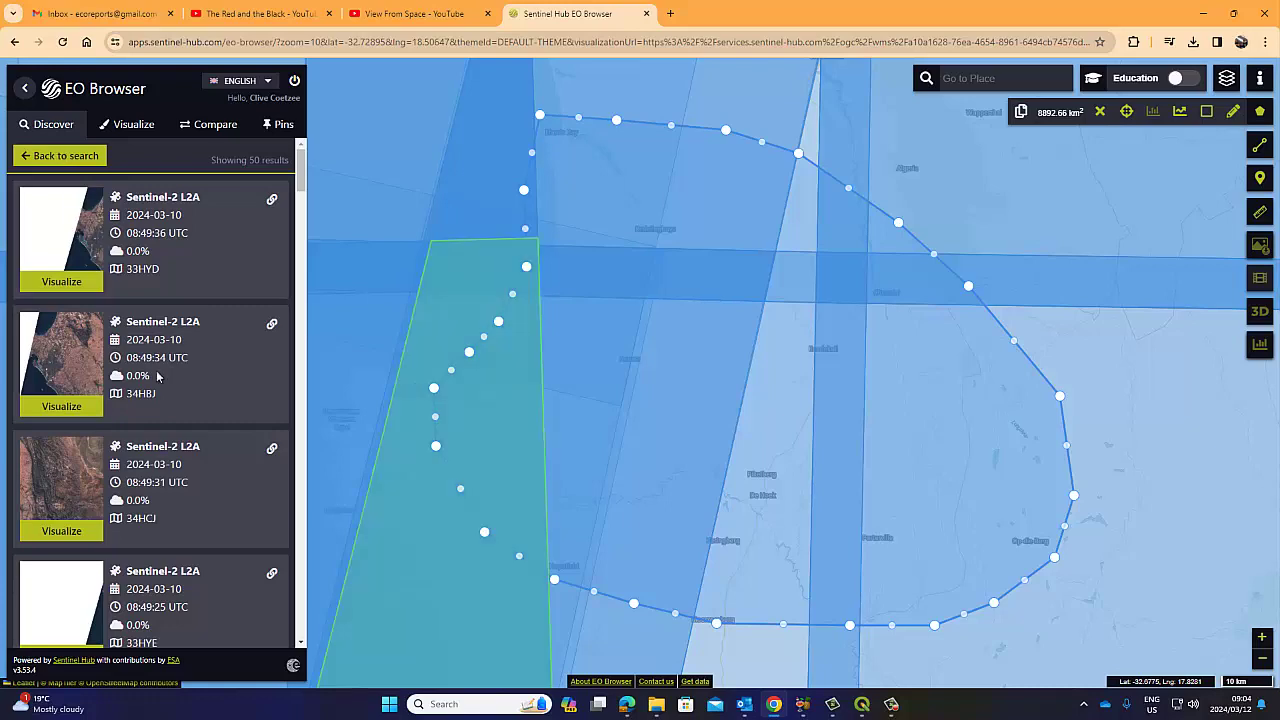
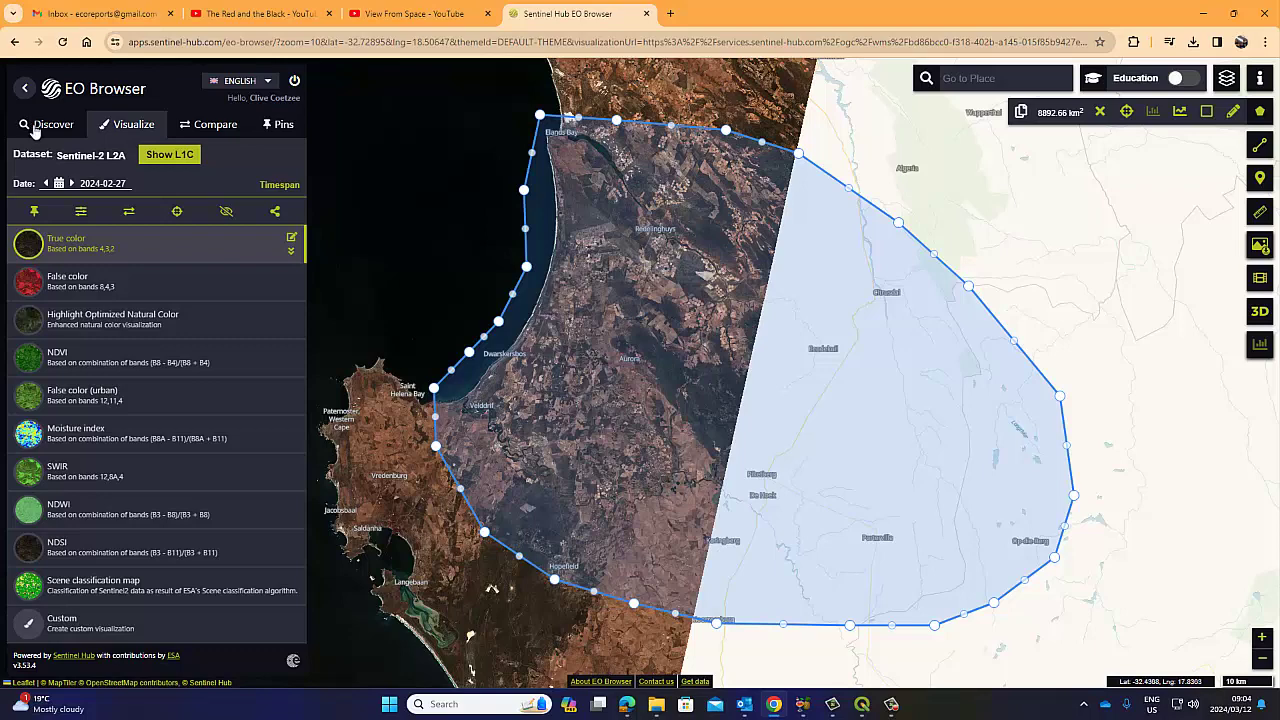
{"action": "left_click", "coordinate": [40, 124]}
{"action": "scroll", "coordinate": [120, 510], "scroll_direction": "down", "scroll_amount": 2}
{"action": "scroll", "coordinate": [120, 510], "scroll_direction": "down", "scroll_amount": 8}
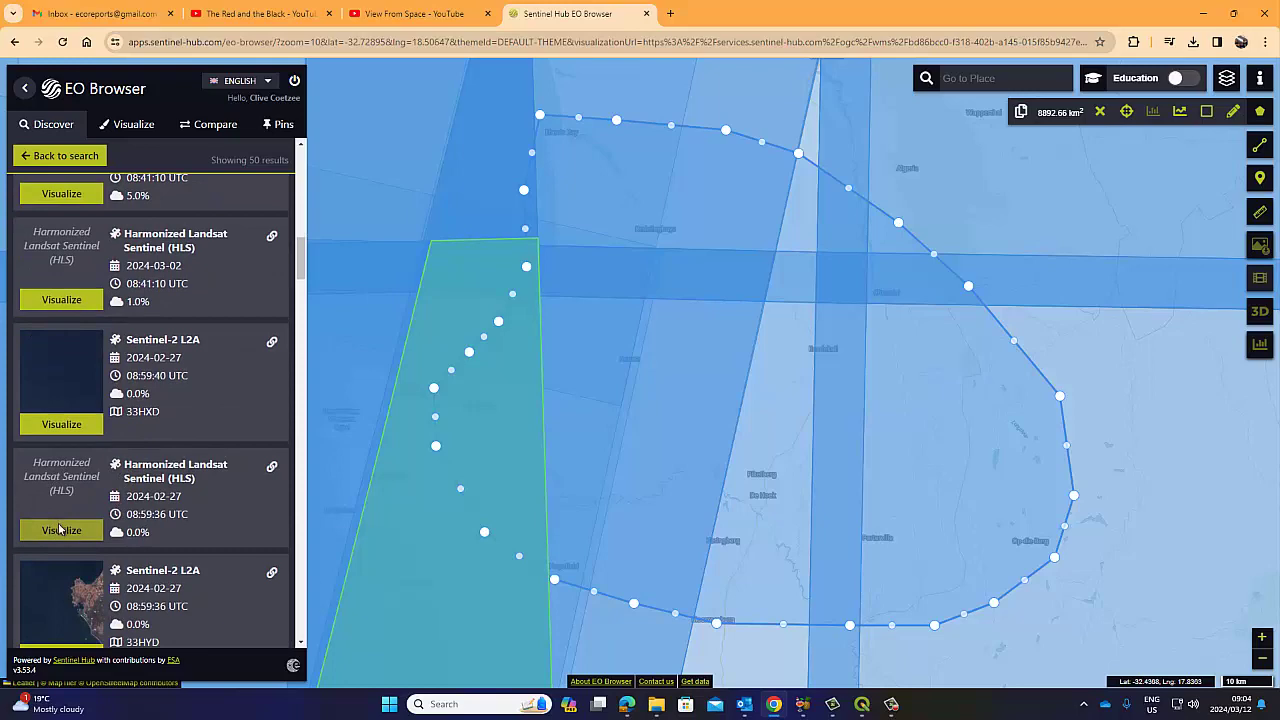
{"action": "left_click", "coordinate": [61, 530]}
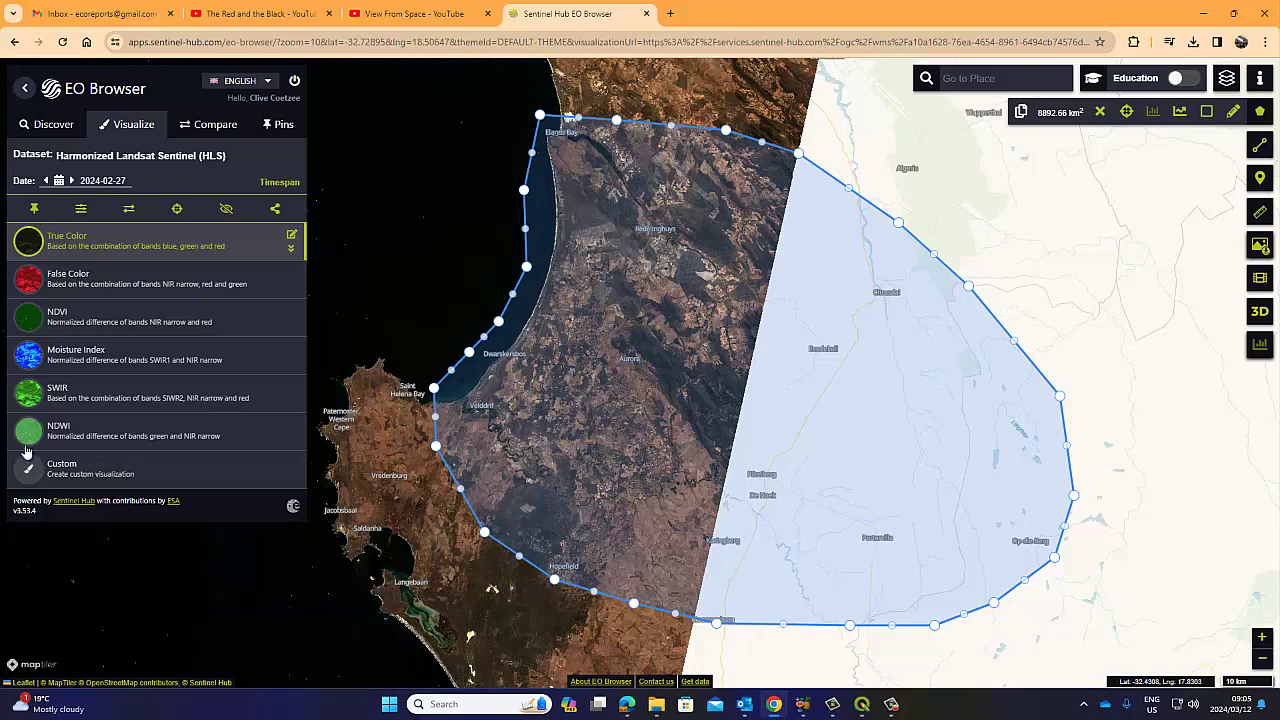
- Return to the results and visualize the 2024-02-27 Harmonized Landsat Sentinel scene taken at 08:59:21 UTC
{"action": "left_click", "coordinate": [53, 124]}
{"action": "scroll", "coordinate": [101, 427], "scroll_direction": "down", "scroll_amount": 1}
{"action": "scroll", "coordinate": [101, 427], "scroll_direction": "down", "scroll_amount": 5}
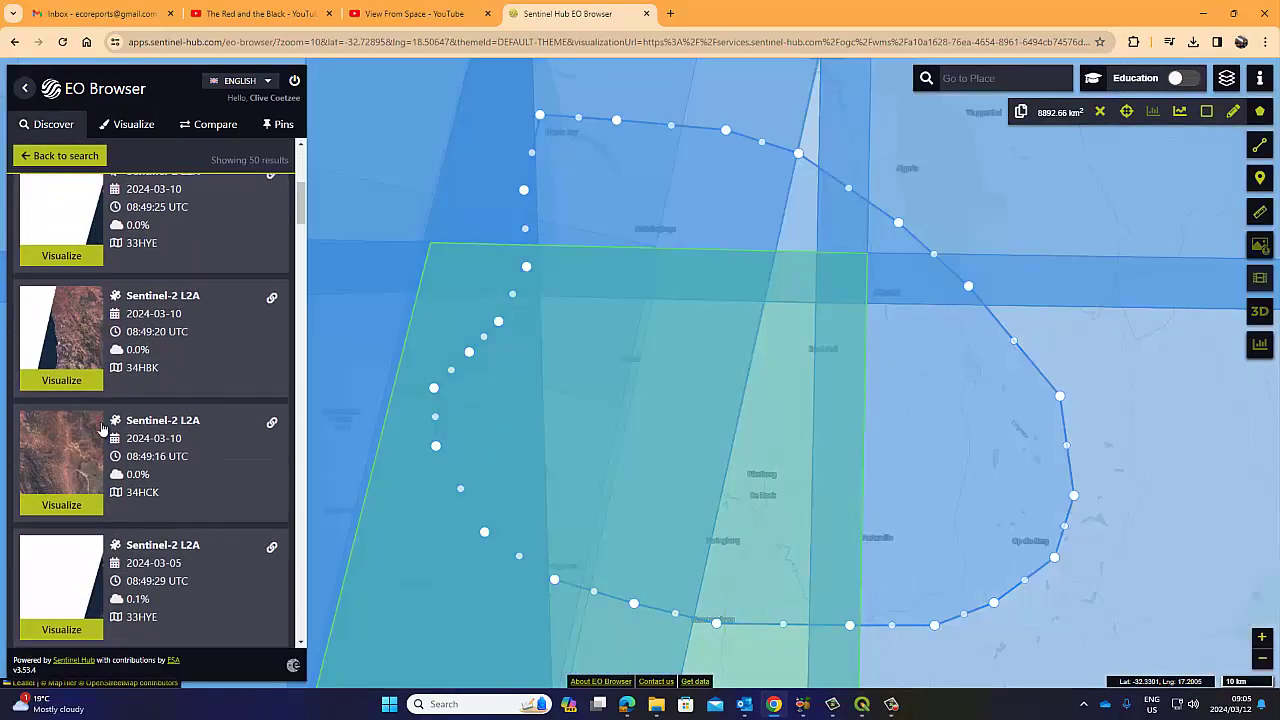
{"action": "scroll", "coordinate": [101, 427], "scroll_direction": "down", "scroll_amount": 8}
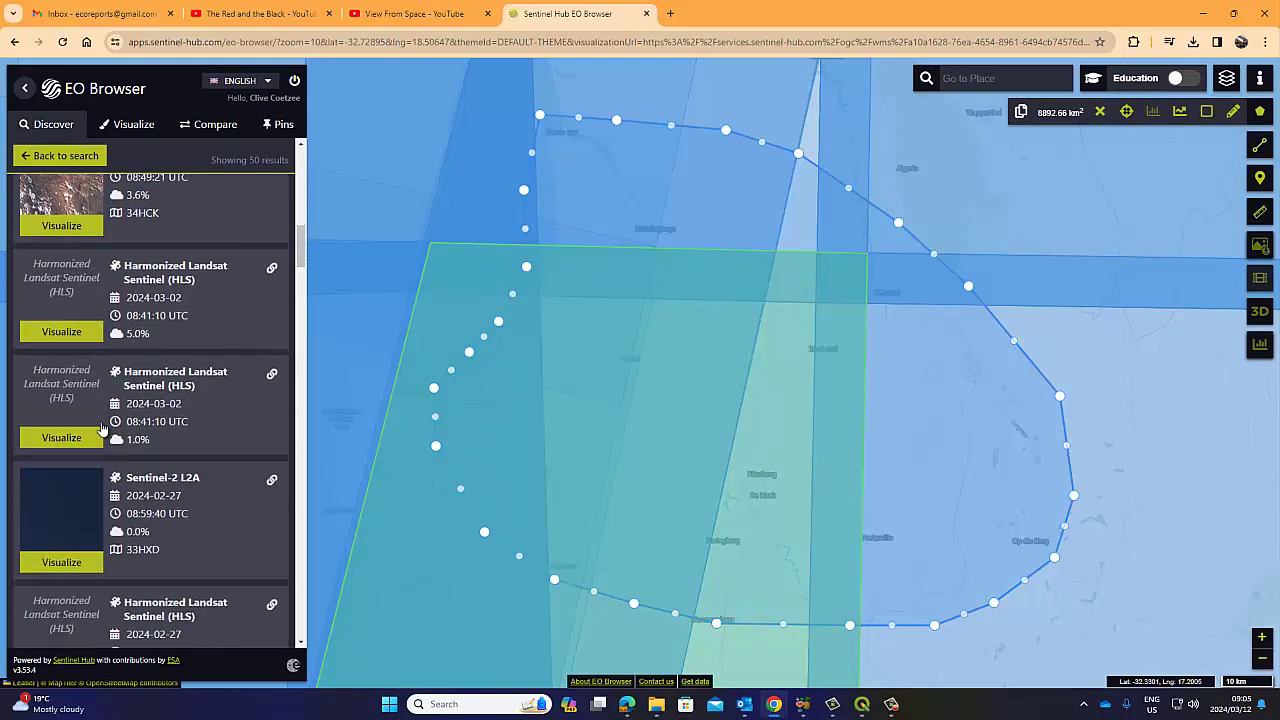
{"action": "scroll", "coordinate": [101, 427], "scroll_direction": "down", "scroll_amount": 2}
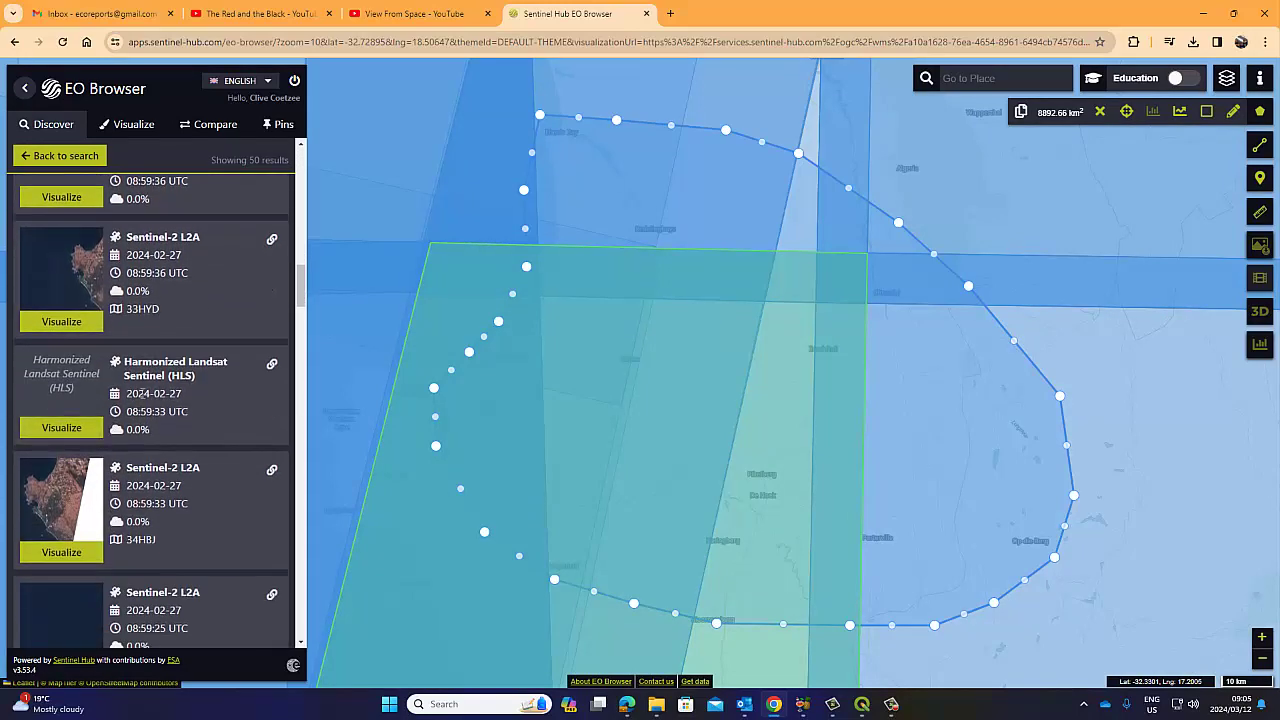
{"action": "scroll", "coordinate": [143, 393], "scroll_direction": "down", "scroll_amount": 3}
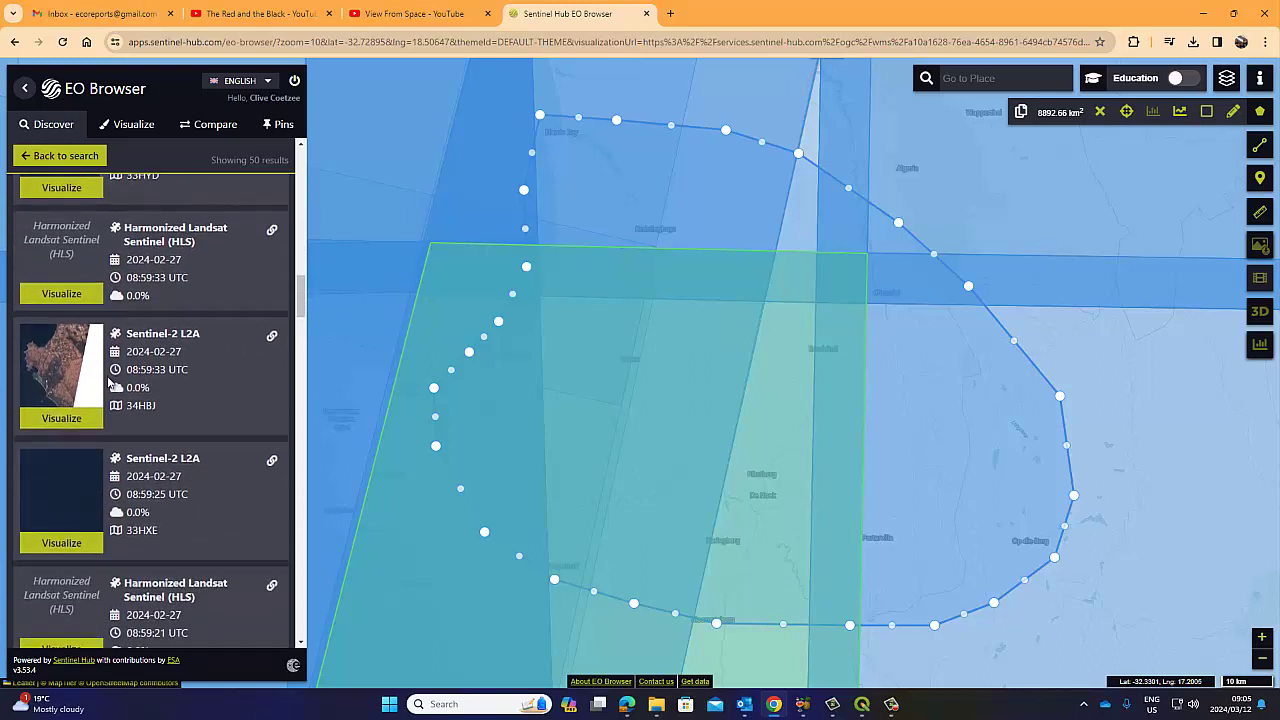
{"action": "scroll", "coordinate": [110, 383], "scroll_direction": "down", "scroll_amount": 3}
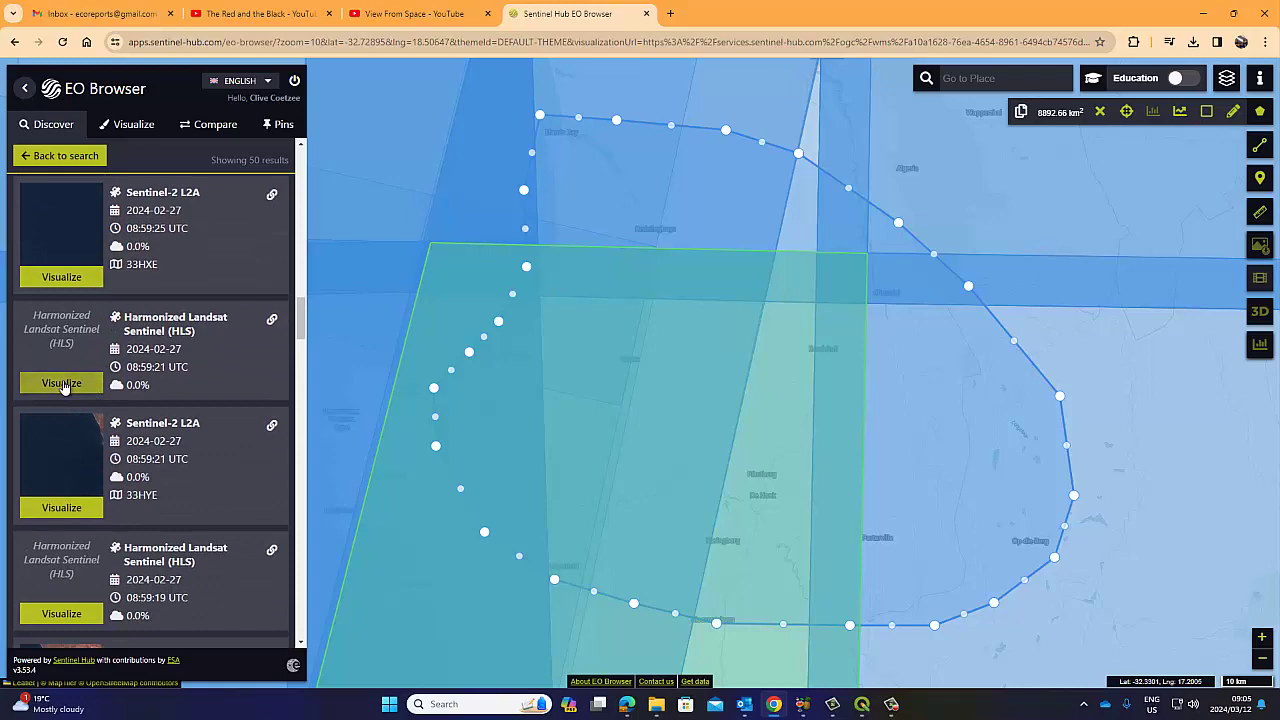
{"action": "left_click", "coordinate": [62, 384]}
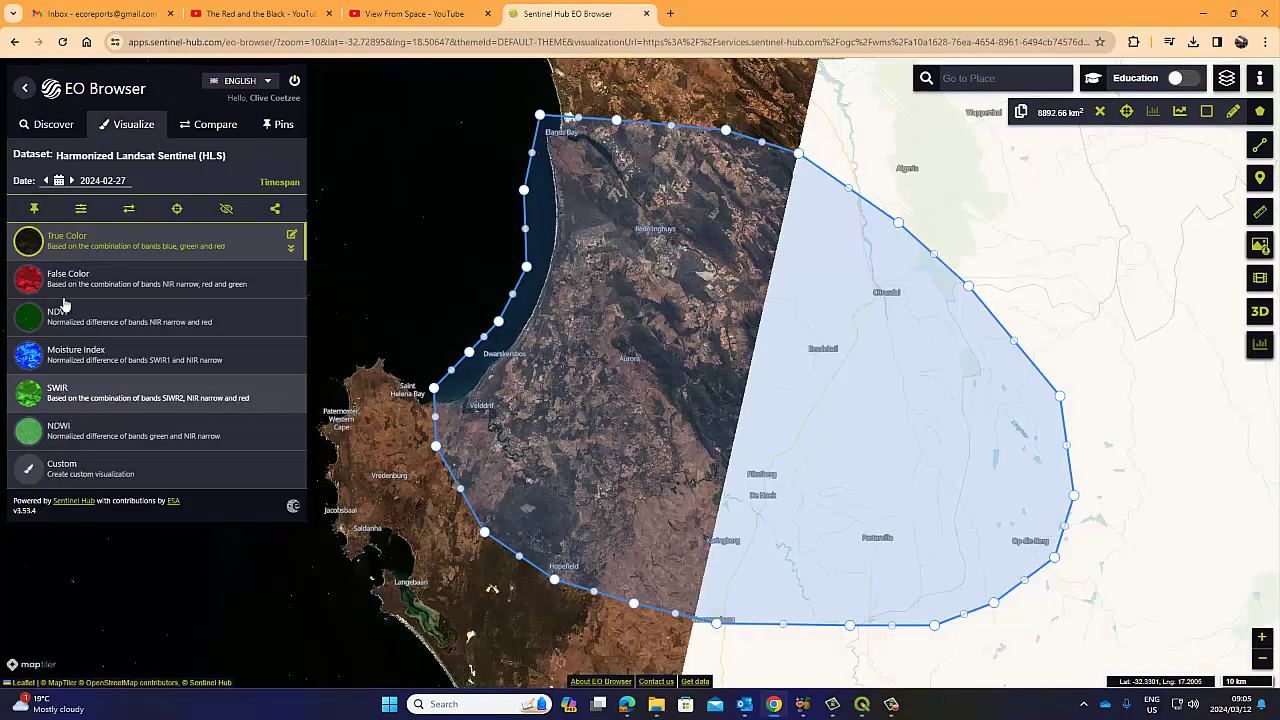
- Go back to the results and visualize the 2024-02-23 Landsat 8-9 L2 scene with 1.6% cloud coverage
{"action": "left_click", "coordinate": [50, 128]}
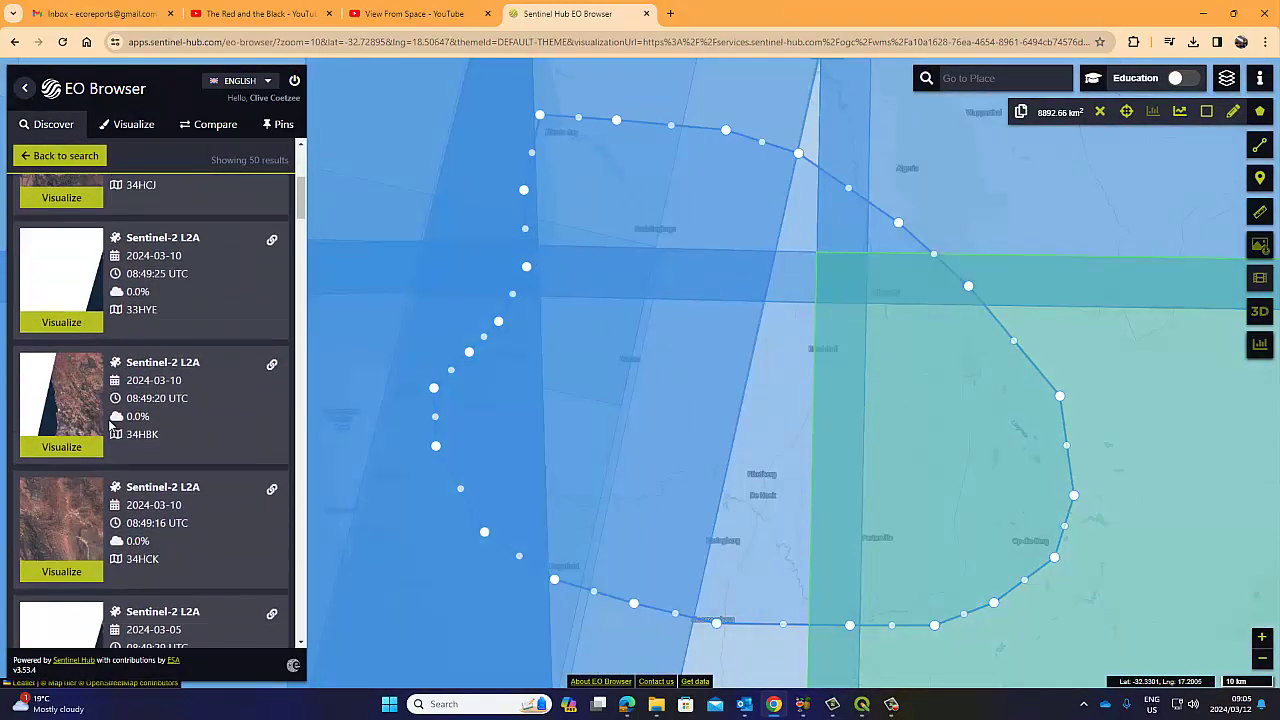
{"action": "scroll", "coordinate": [110, 425], "scroll_direction": "down", "scroll_amount": 15}
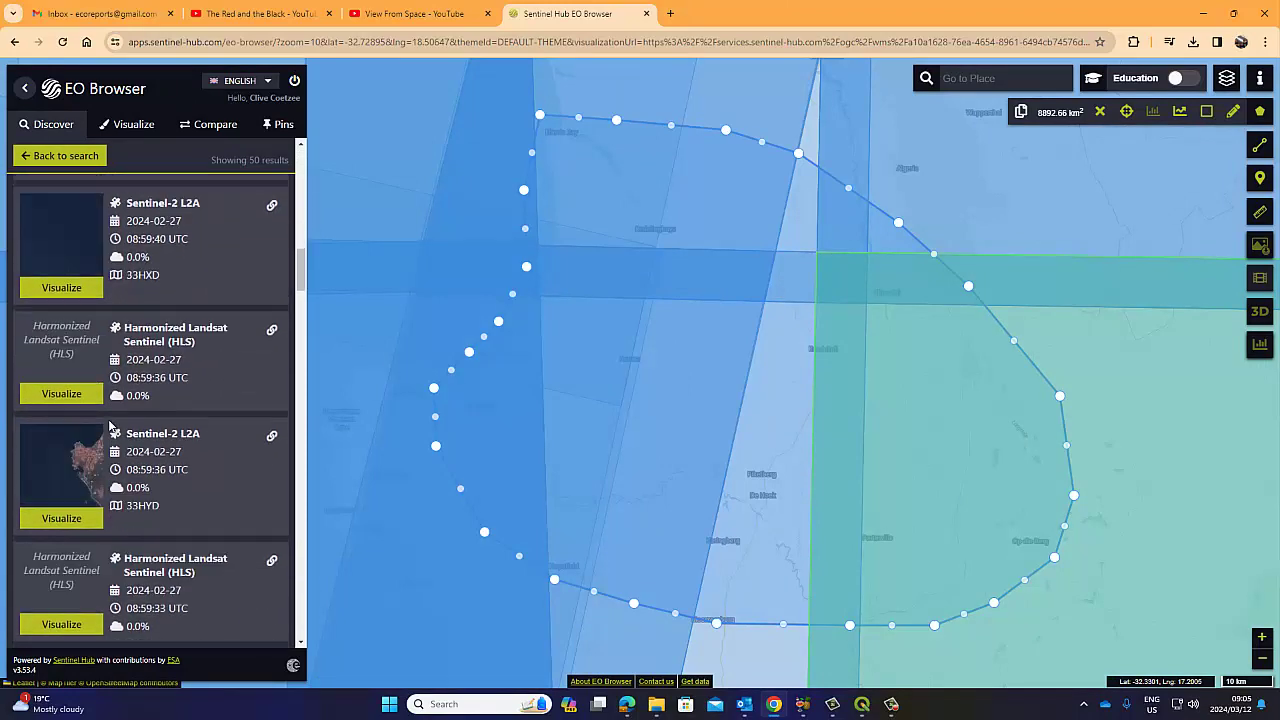
{"action": "scroll", "coordinate": [110, 425], "scroll_direction": "down", "scroll_amount": 10}
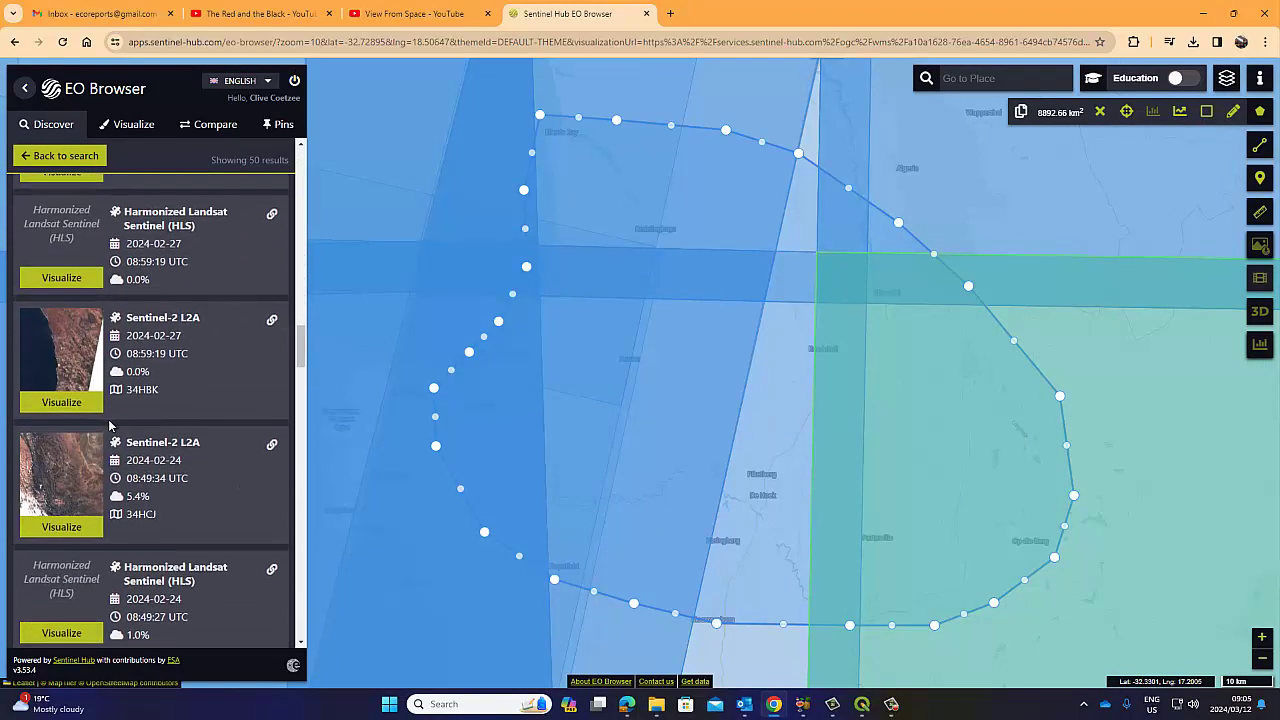
{"action": "scroll", "coordinate": [110, 425], "scroll_direction": "down", "scroll_amount": 5}
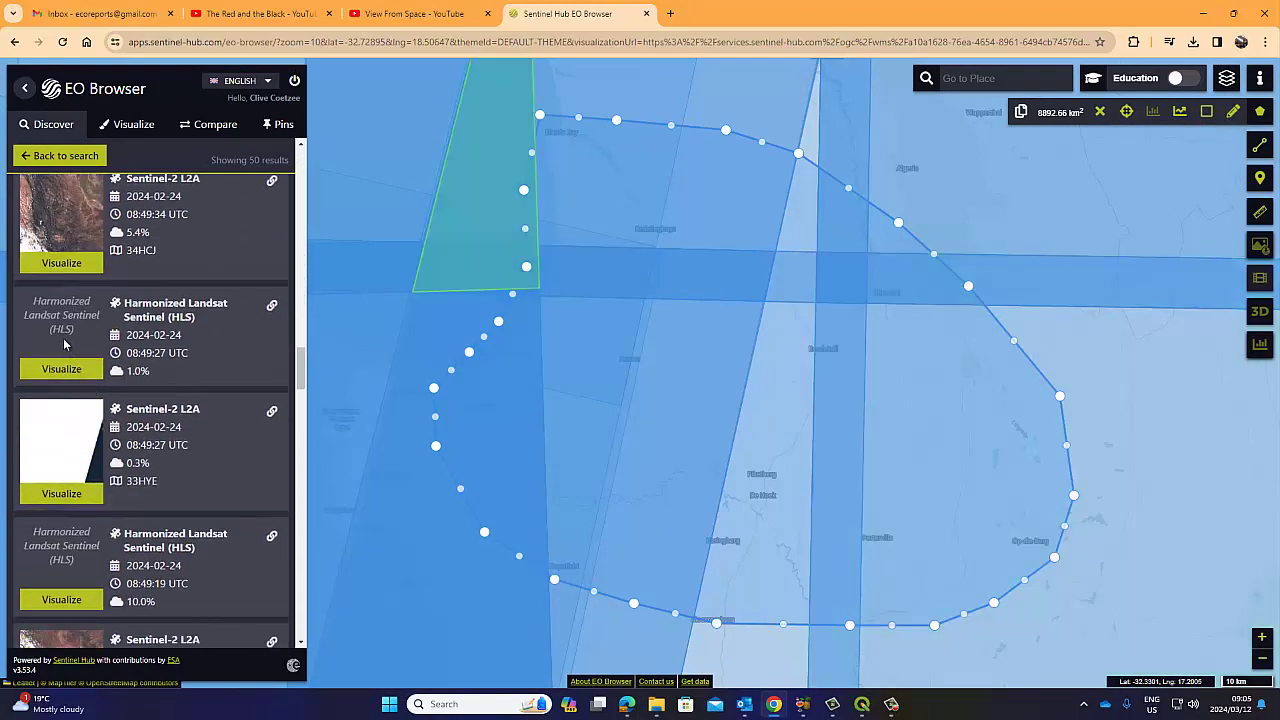
{"action": "scroll", "coordinate": [63, 335], "scroll_direction": "down", "scroll_amount": 5}
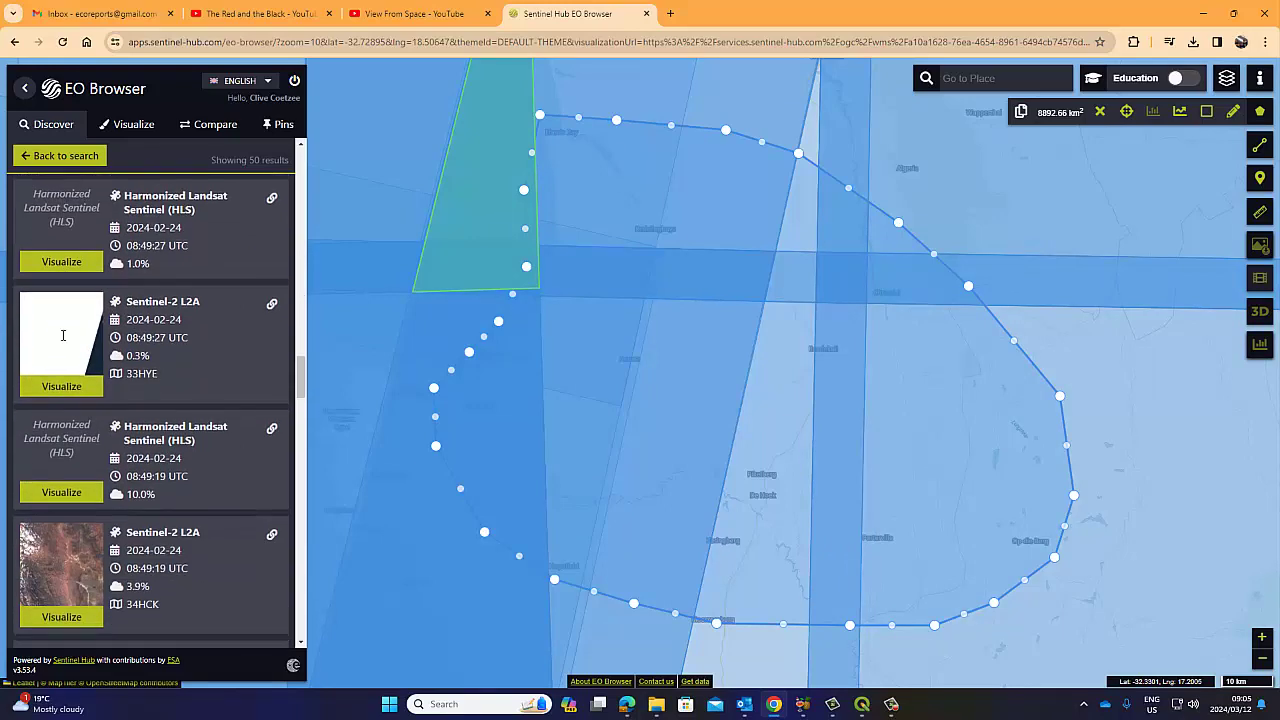
{"action": "scroll", "coordinate": [63, 342], "scroll_direction": "down", "scroll_amount": 3}
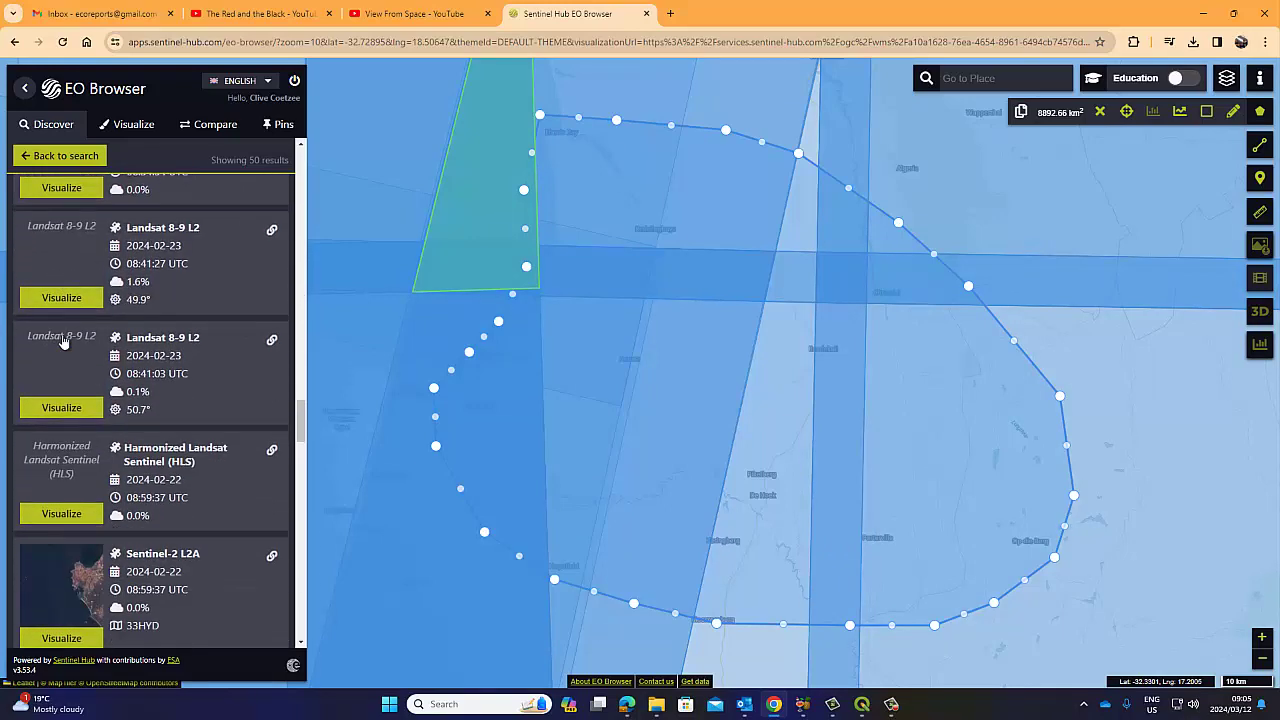
{"action": "scroll", "coordinate": [73, 348], "scroll_direction": "up", "scroll_amount": 1}
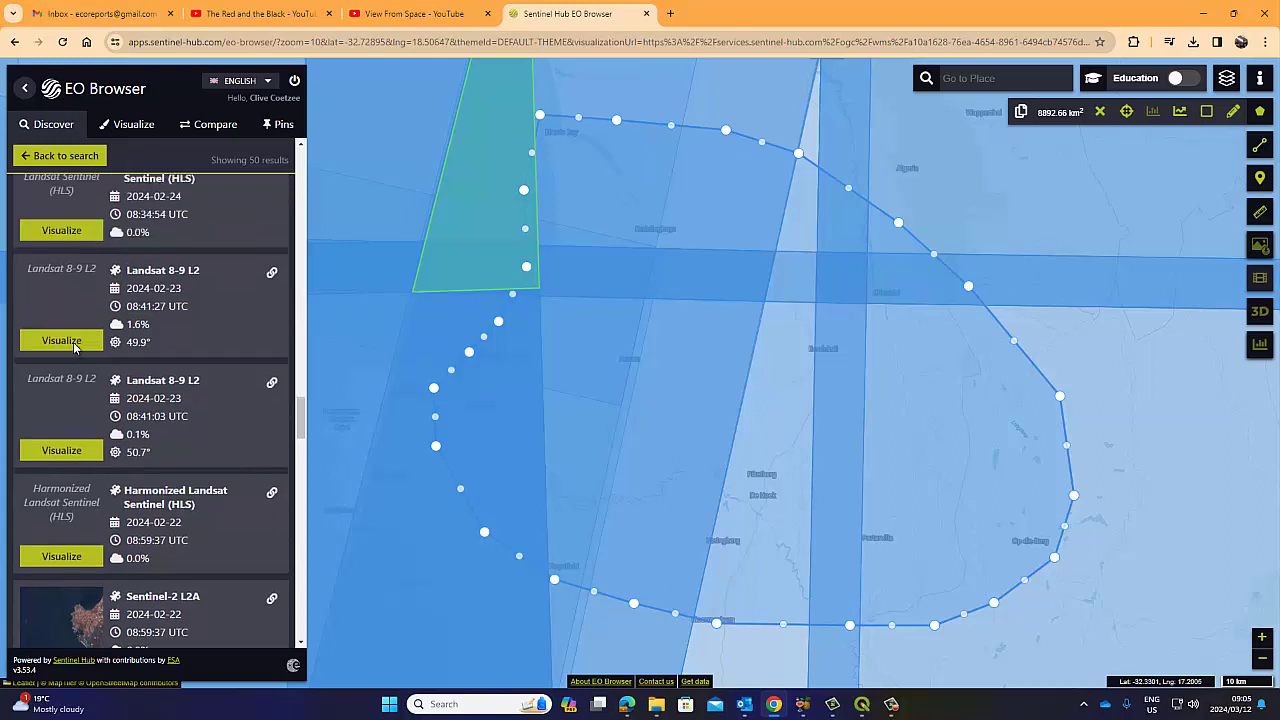
{"action": "scroll", "coordinate": [73, 352], "scroll_direction": "up", "scroll_amount": 2}
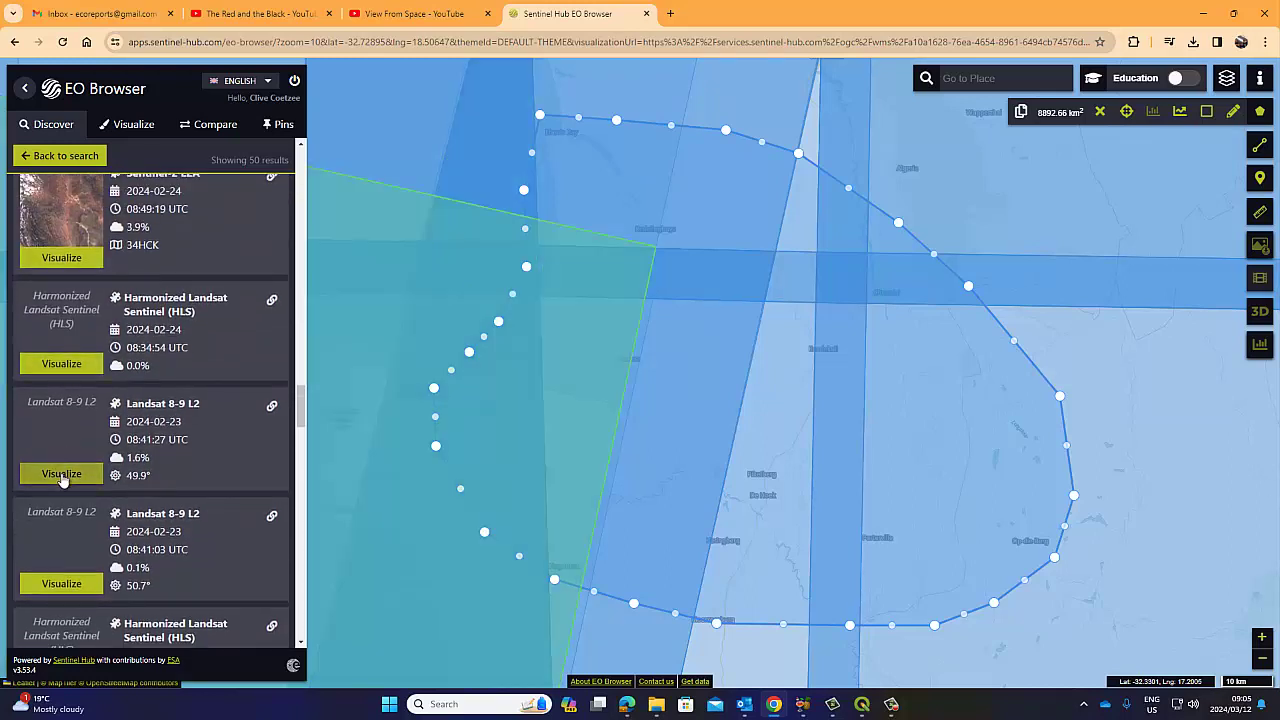
{"action": "left_click", "coordinate": [61, 474]}
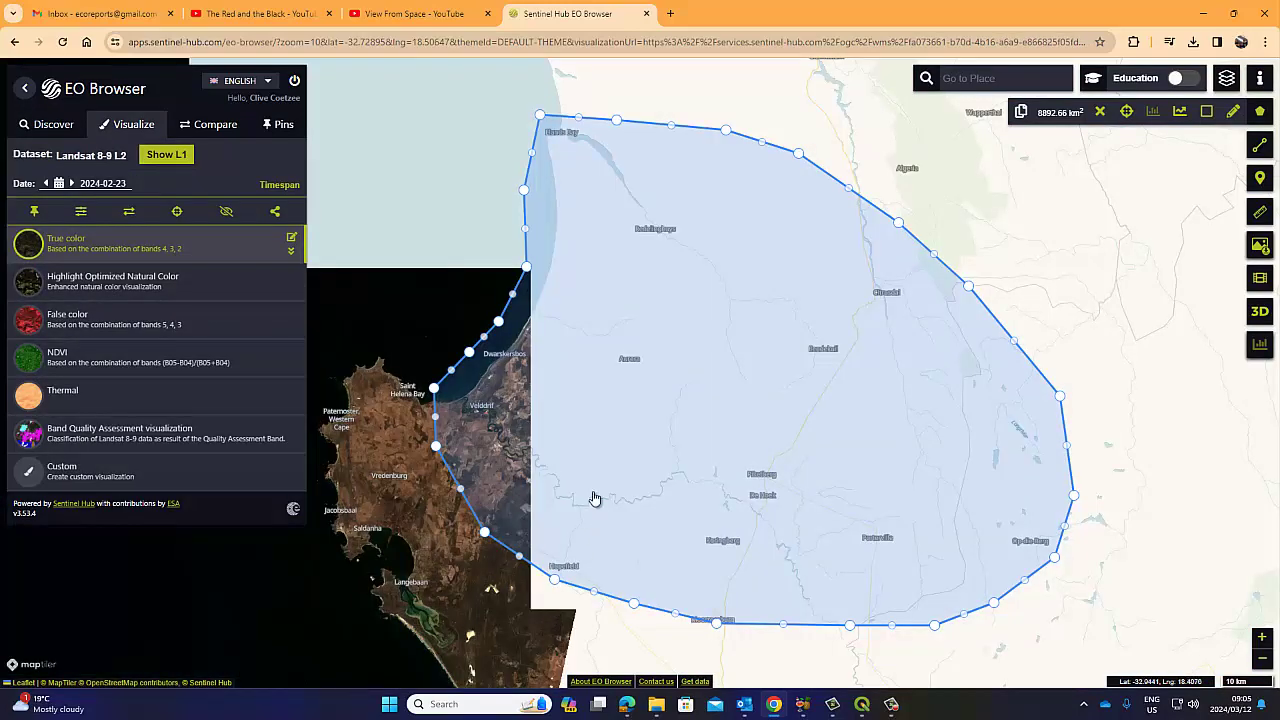
- Return to the results and visualize the 2024-02-19 Harmonized Landsat Sentinel scene taken at 08:49:22 UTC
{"action": "left_click", "coordinate": [48, 126]}
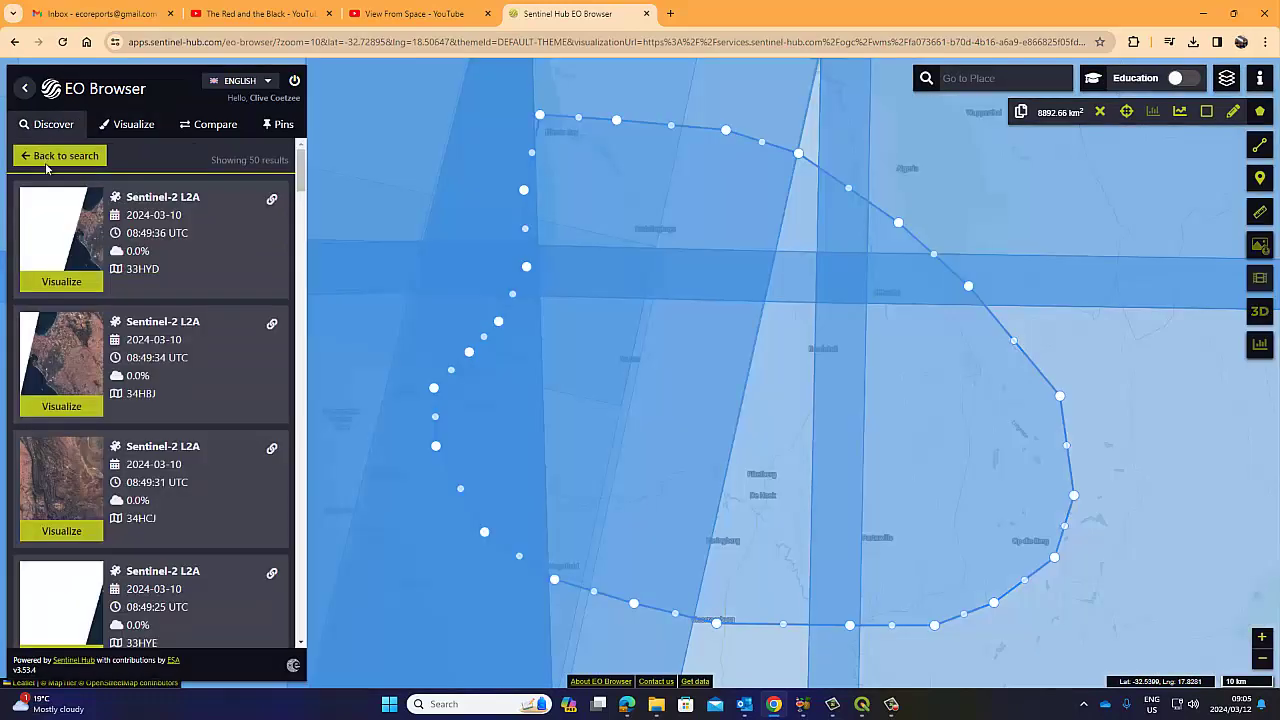
{"action": "scroll", "coordinate": [70, 420], "scroll_direction": "down", "scroll_amount": 3}
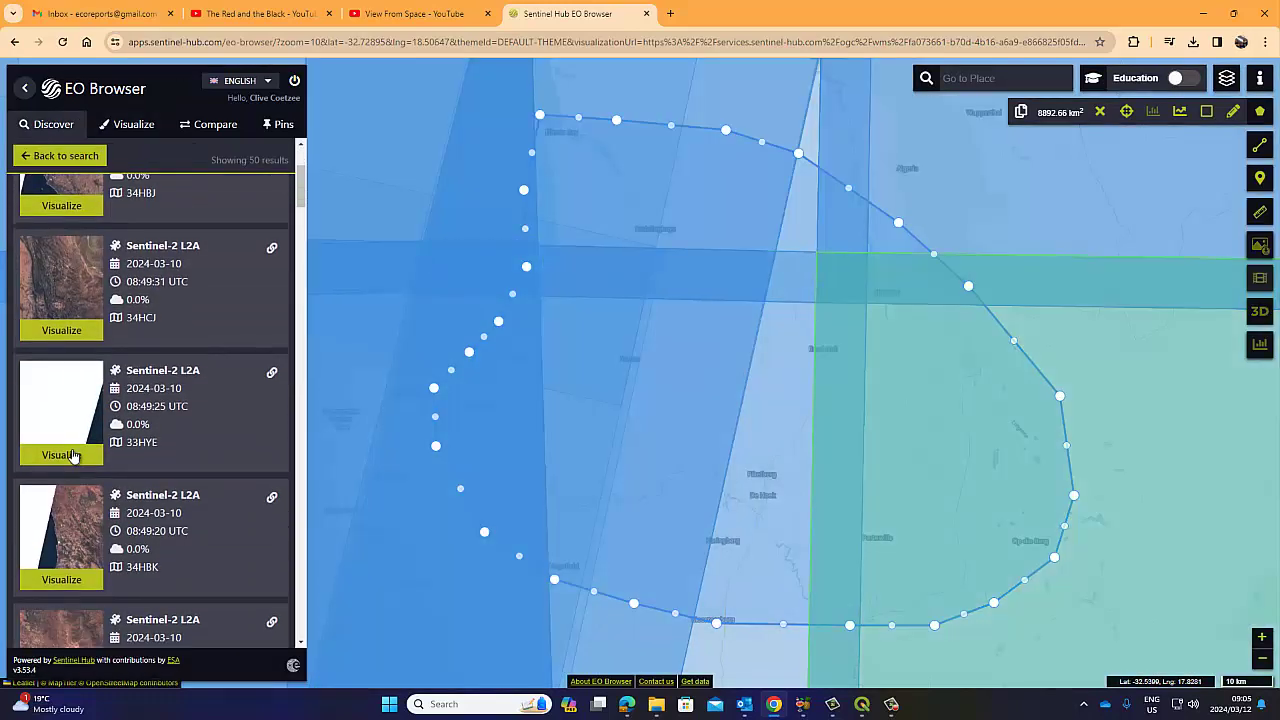
{"action": "scroll", "coordinate": [72, 455], "scroll_direction": "down", "scroll_amount": 10}
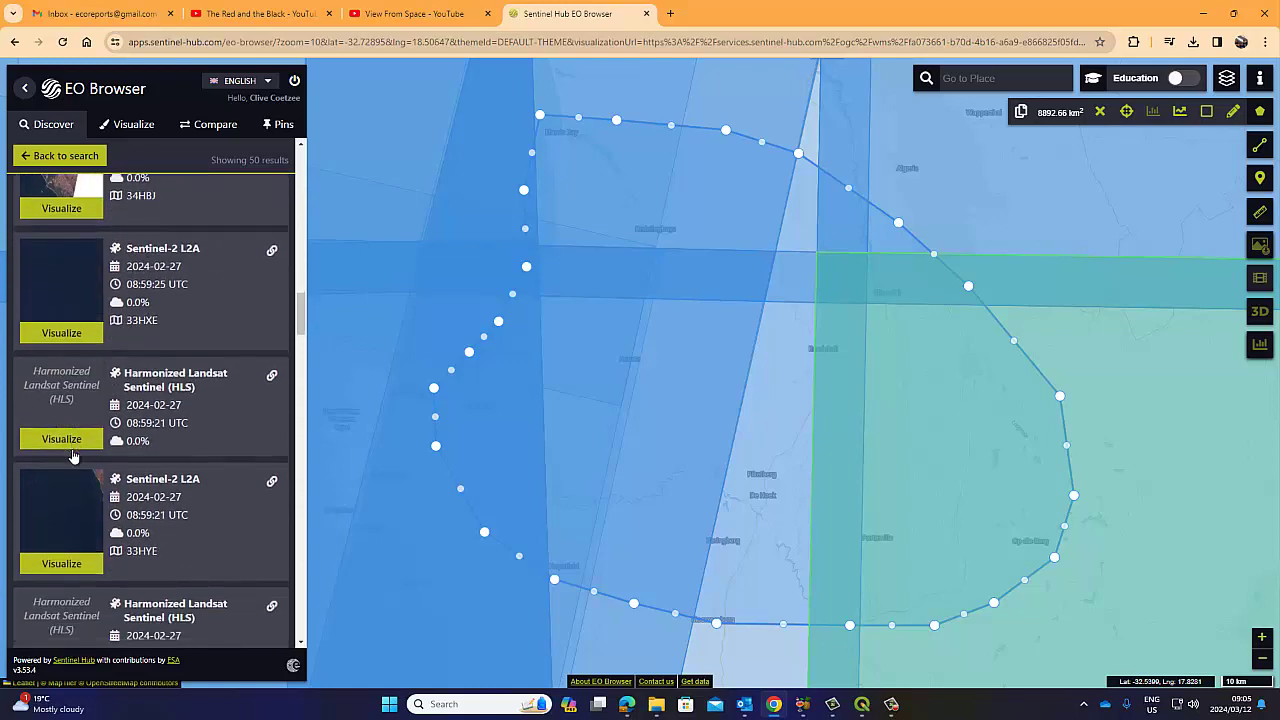
{"action": "scroll", "coordinate": [72, 455], "scroll_direction": "down", "scroll_amount": 10}
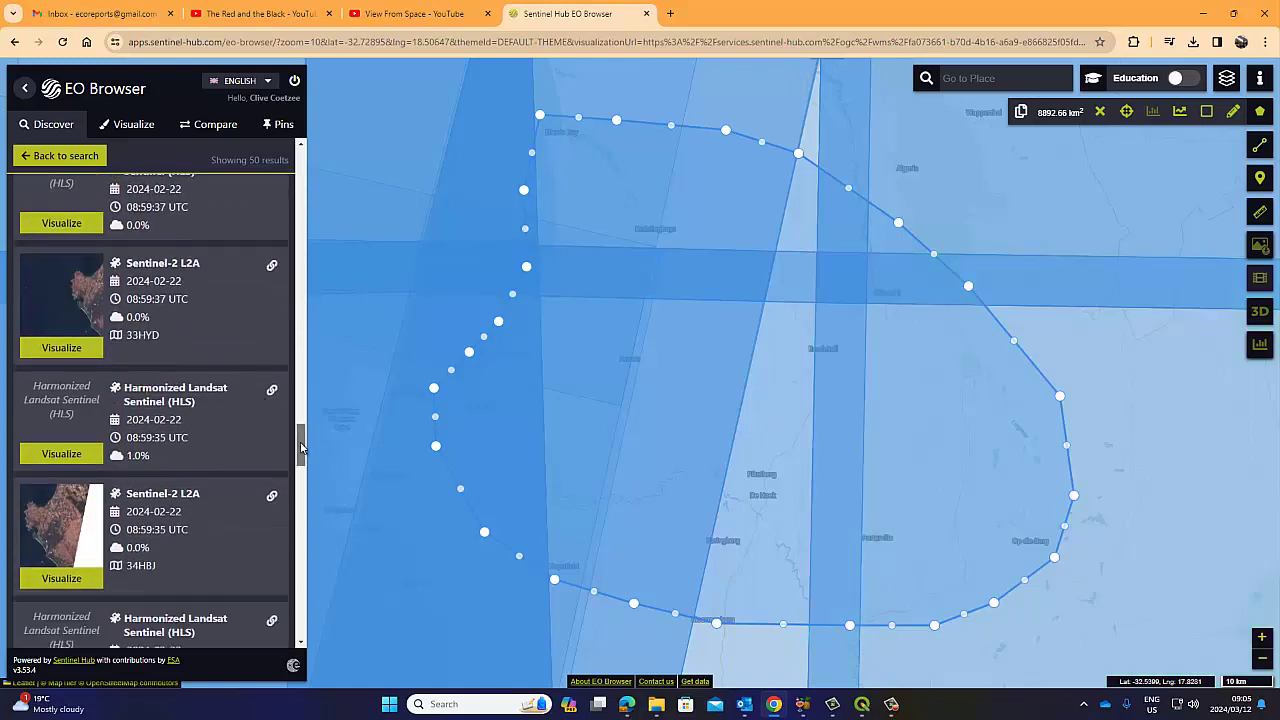
{"action": "left_click_drag", "start_coordinate": [300, 445], "coordinate": [293, 563]}
{"action": "scroll", "coordinate": [150, 450], "scroll_direction": "down", "scroll_amount": 5}
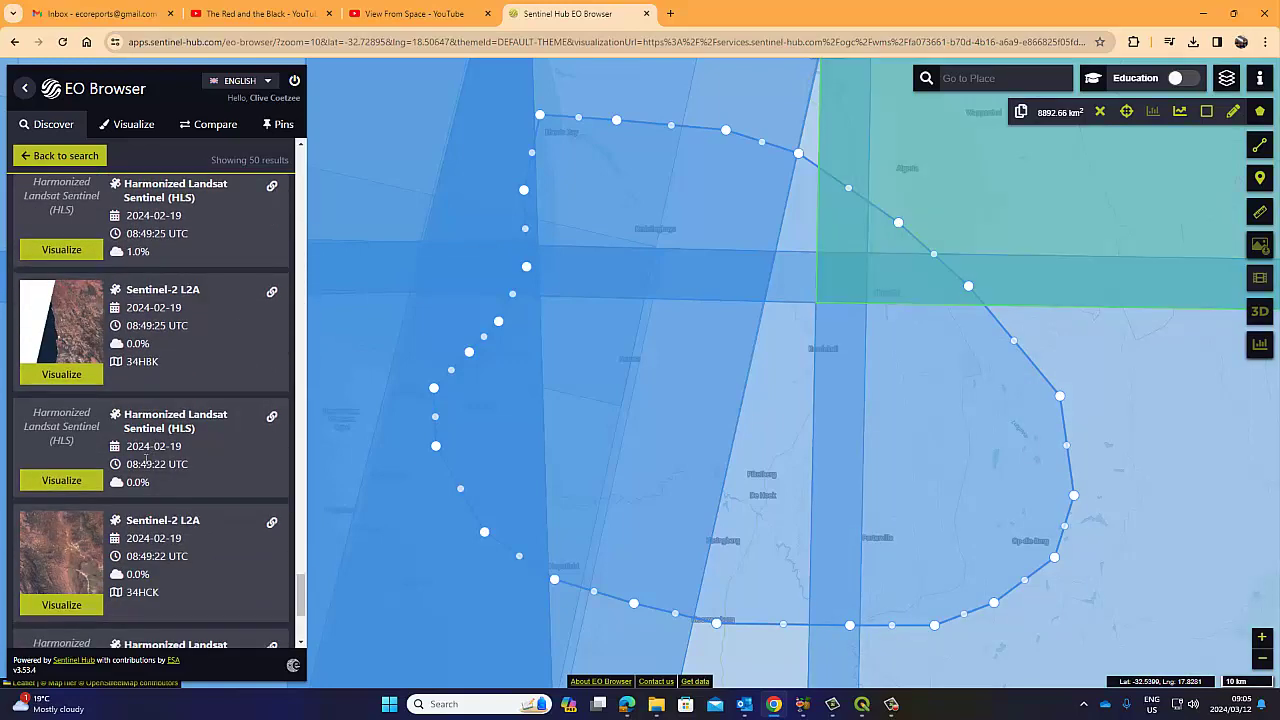
{"action": "left_click", "coordinate": [62, 481]}
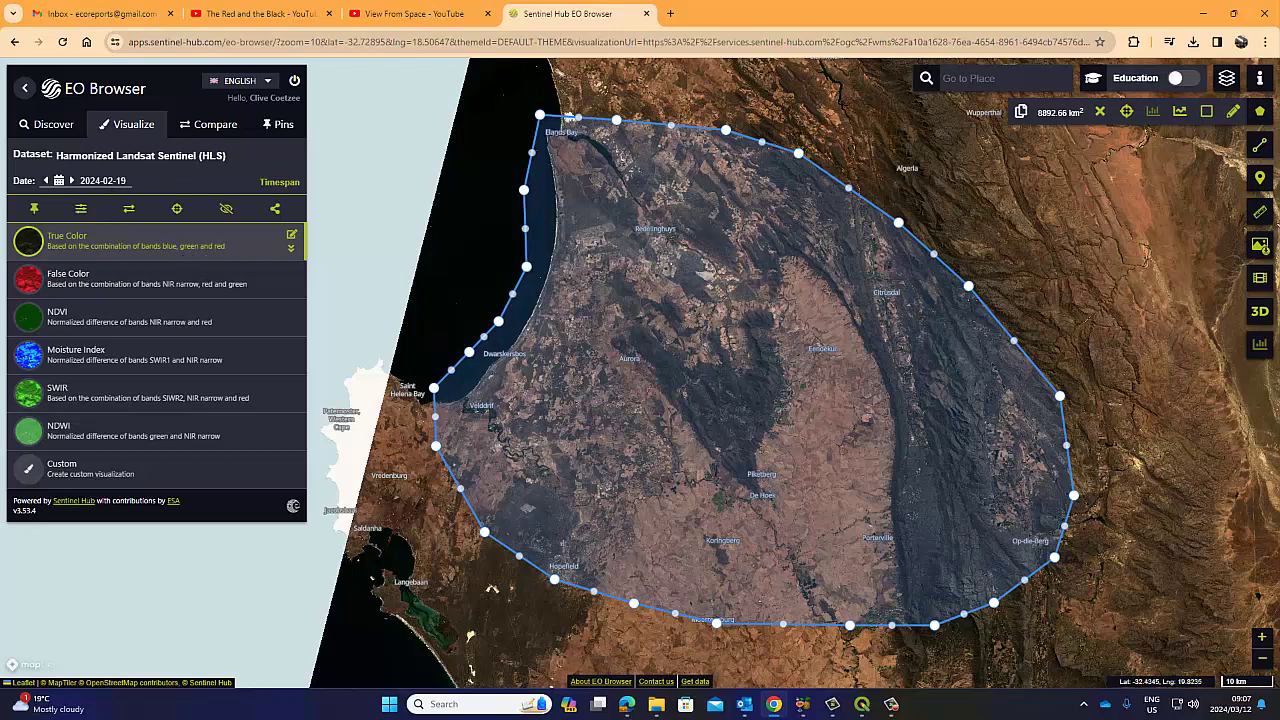
- Set up an analytical image download in TIFF (32-bit float) format at HIGH resolution
{"action": "left_click", "coordinate": [1260, 245]}
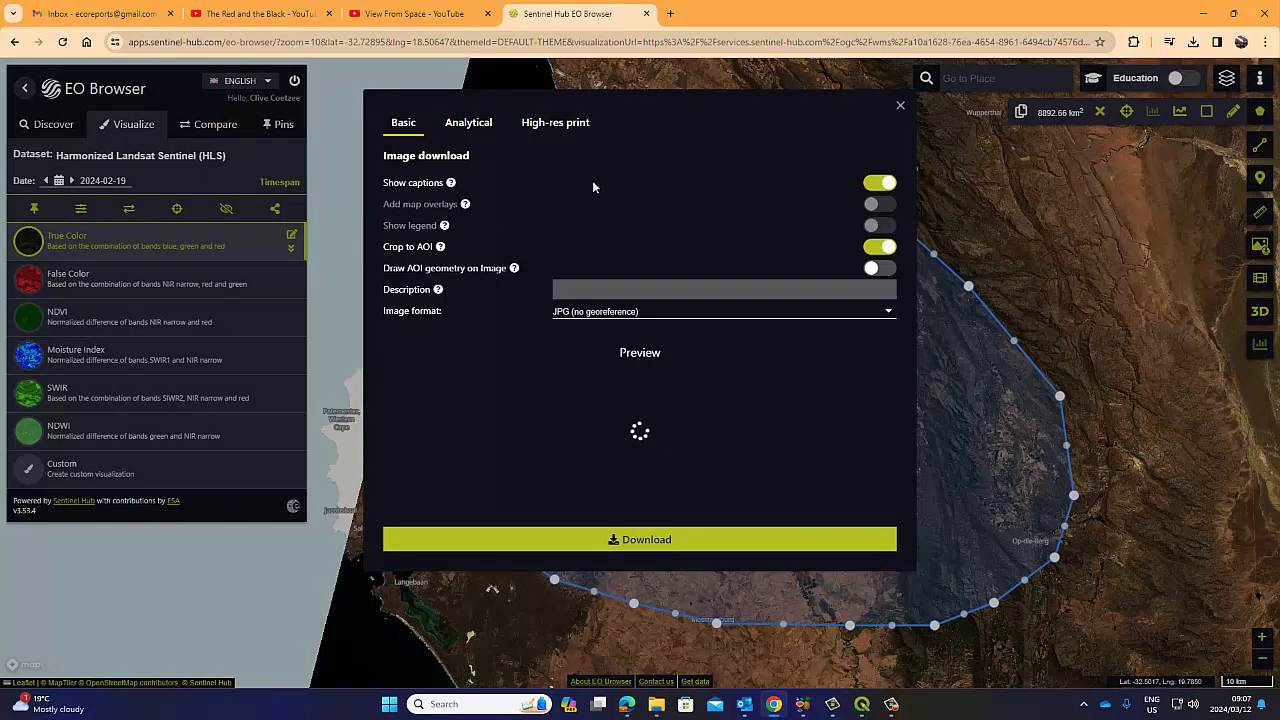
{"action": "left_click", "coordinate": [475, 131]}
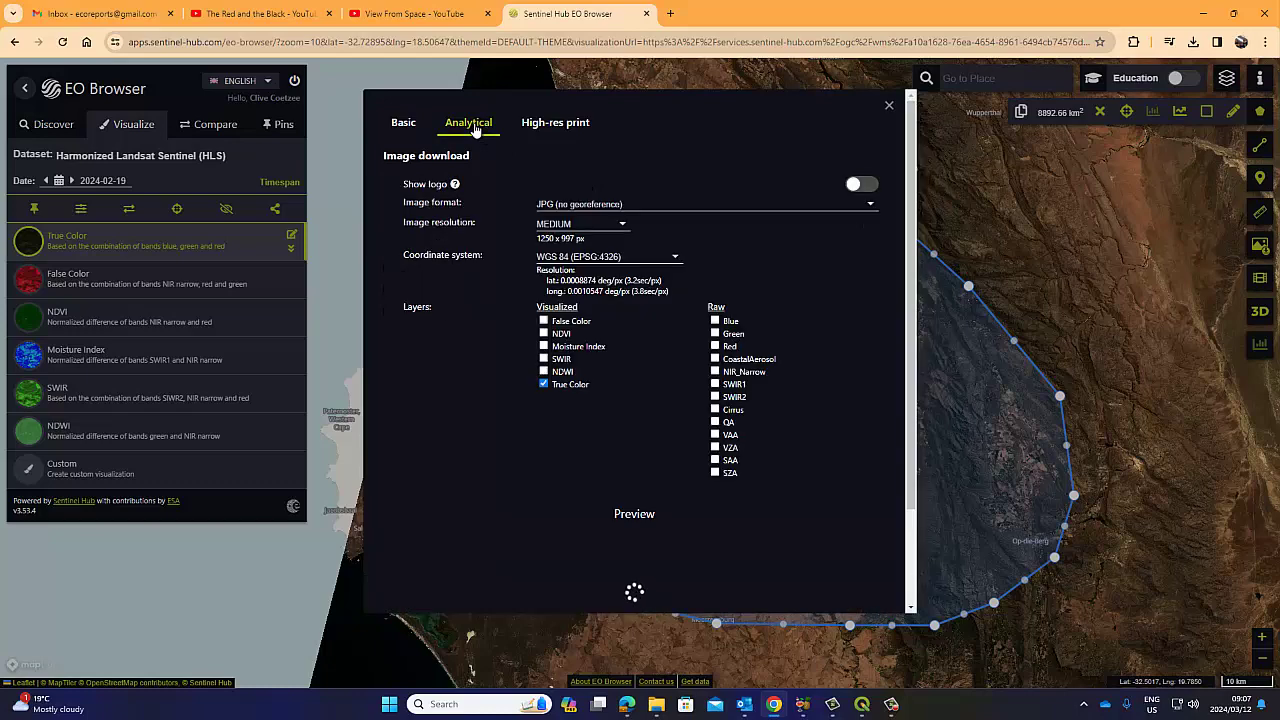
{"action": "left_click", "coordinate": [665, 204]}
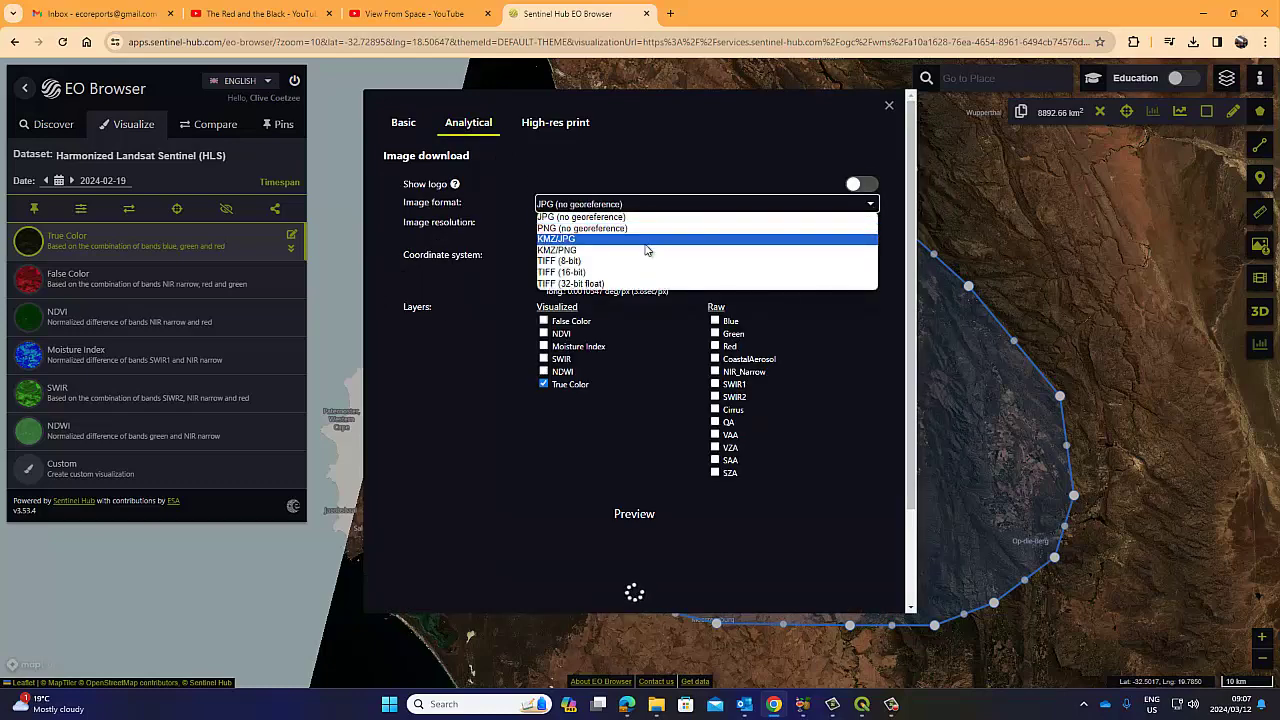
{"action": "left_click", "coordinate": [607, 285]}
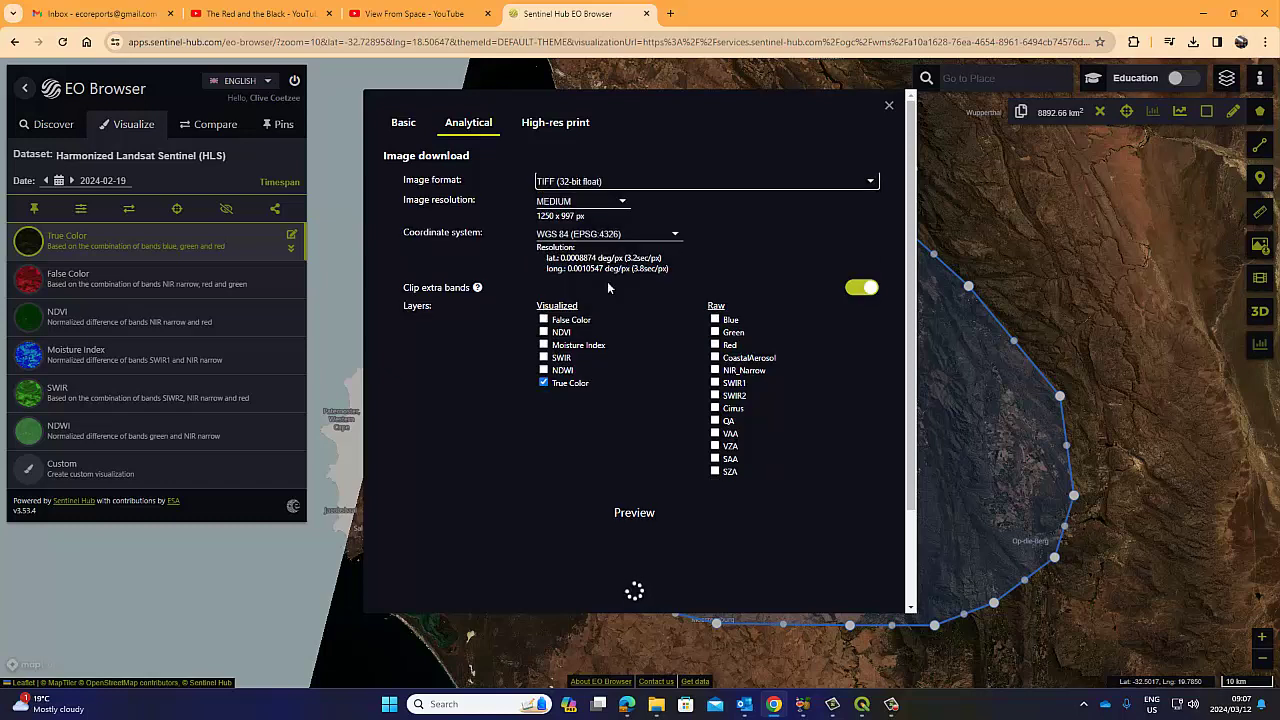
{"action": "left_click", "coordinate": [623, 203]}
{"action": "left_click", "coordinate": [579, 237]}
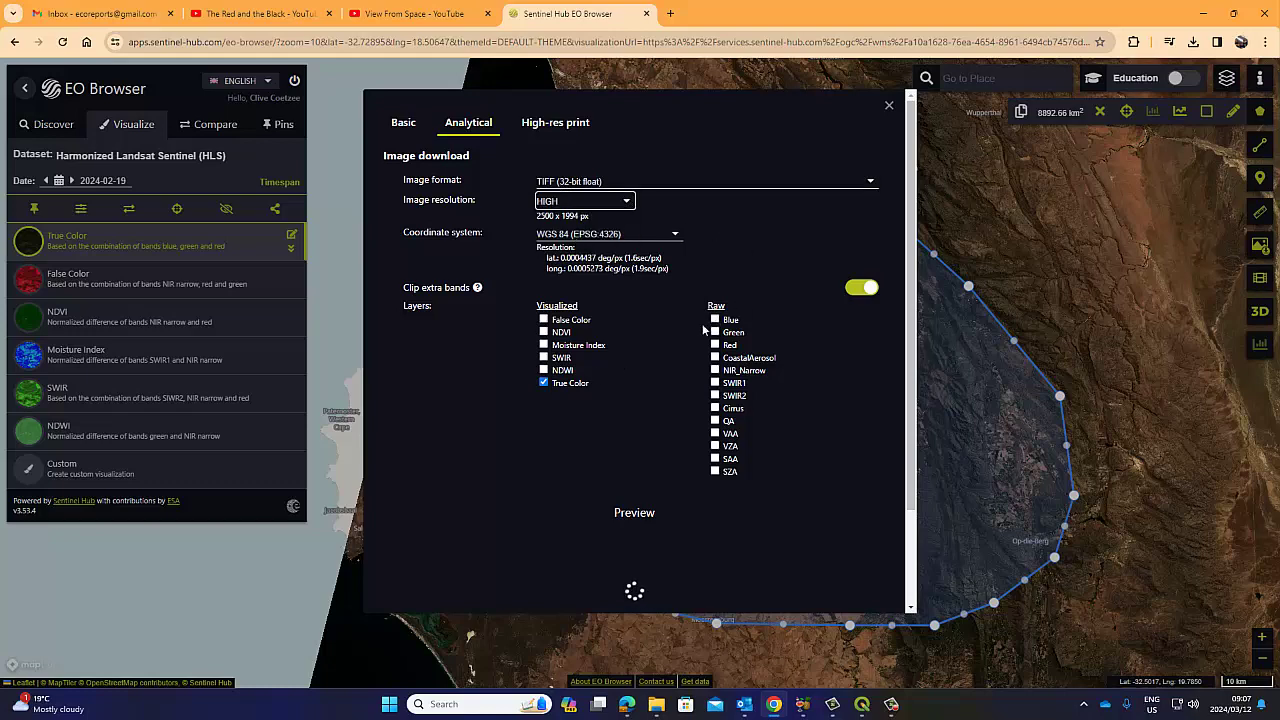
- Exclude the True Color layer from the download and include all raw layers from Blue through SZA
{"action": "left_click", "coordinate": [544, 383]}
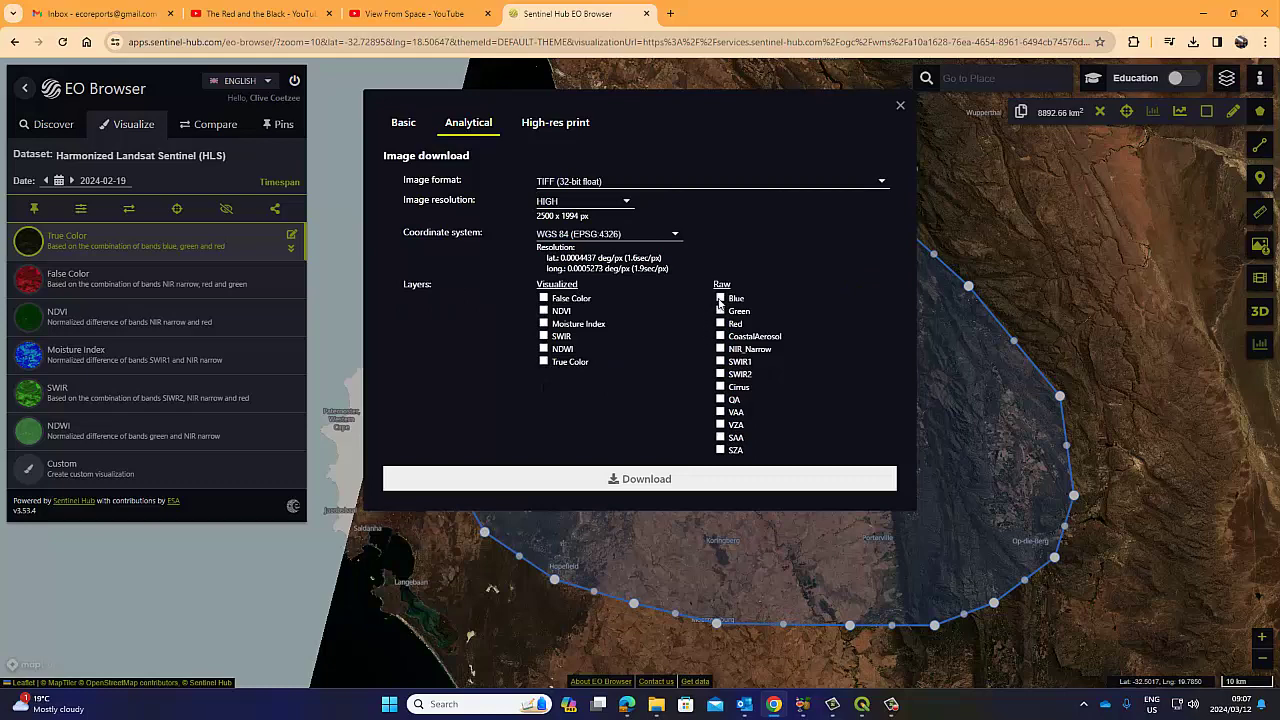
{"action": "left_click", "coordinate": [715, 320]}
{"action": "left_click", "coordinate": [720, 332]}
{"action": "left_click", "coordinate": [720, 345]}
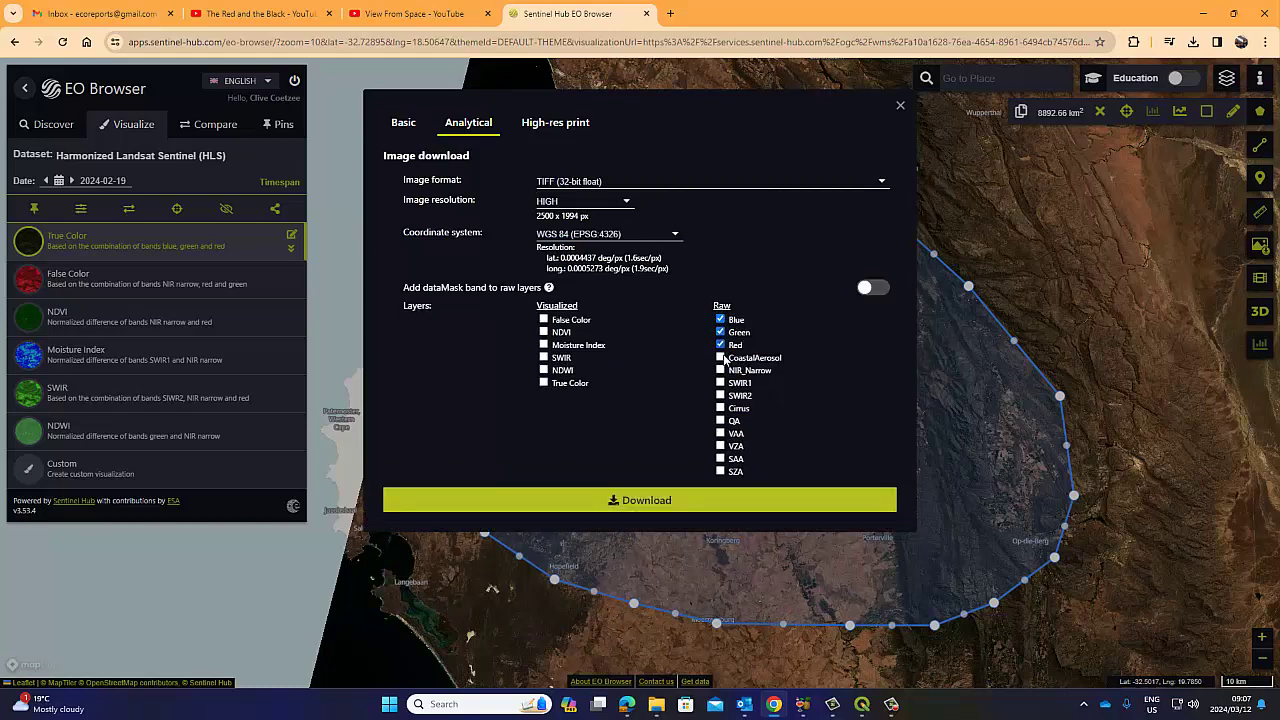
{"action": "left_click", "coordinate": [720, 357]}
{"action": "left_click", "coordinate": [720, 370]}
{"action": "left_click", "coordinate": [720, 383]}
{"action": "left_click", "coordinate": [720, 395]}
{"action": "left_click", "coordinate": [720, 408]}
{"action": "left_click", "coordinate": [720, 421]}
{"action": "left_click", "coordinate": [720, 433]}
{"action": "left_click", "coordinate": [720, 446]}
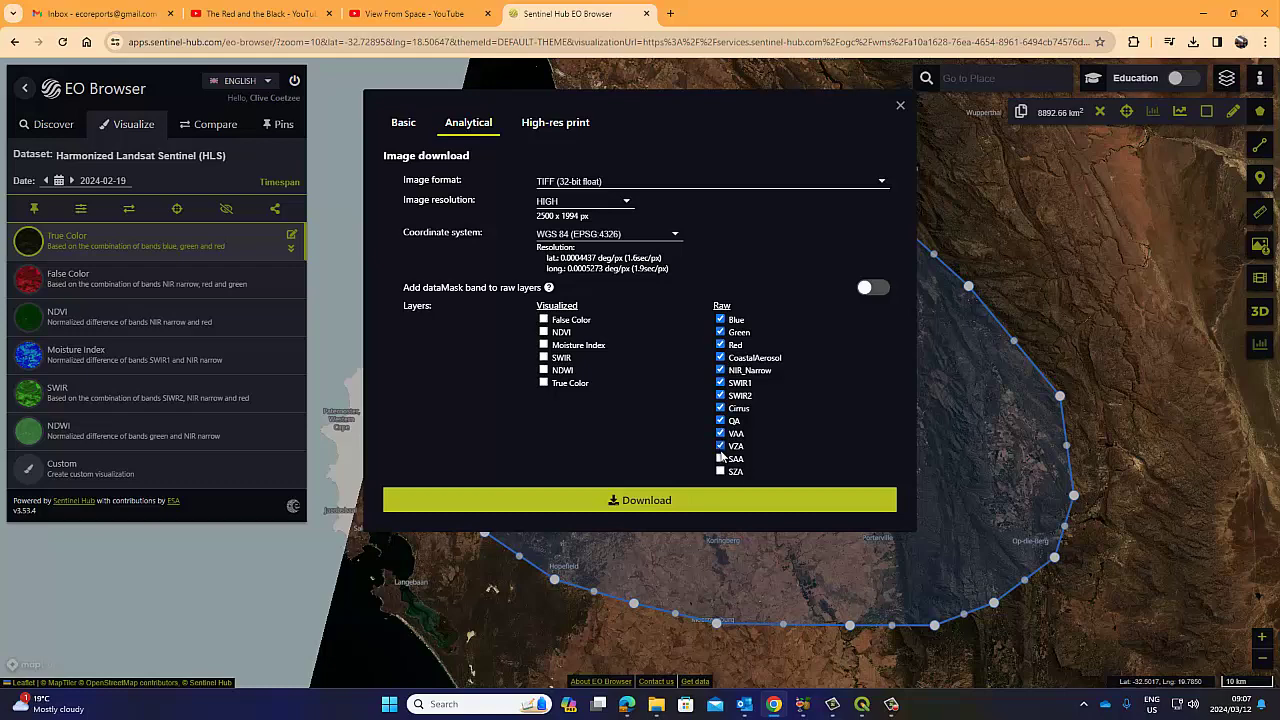
{"action": "left_click", "coordinate": [720, 458]}
{"action": "left_click", "coordinate": [720, 471]}
- Try the Popular Web Mercator (EPSG:3857) coordinate system for the download and set it back to WGS 84 (EPSG:4326)
{"action": "left_click", "coordinate": [611, 237]}
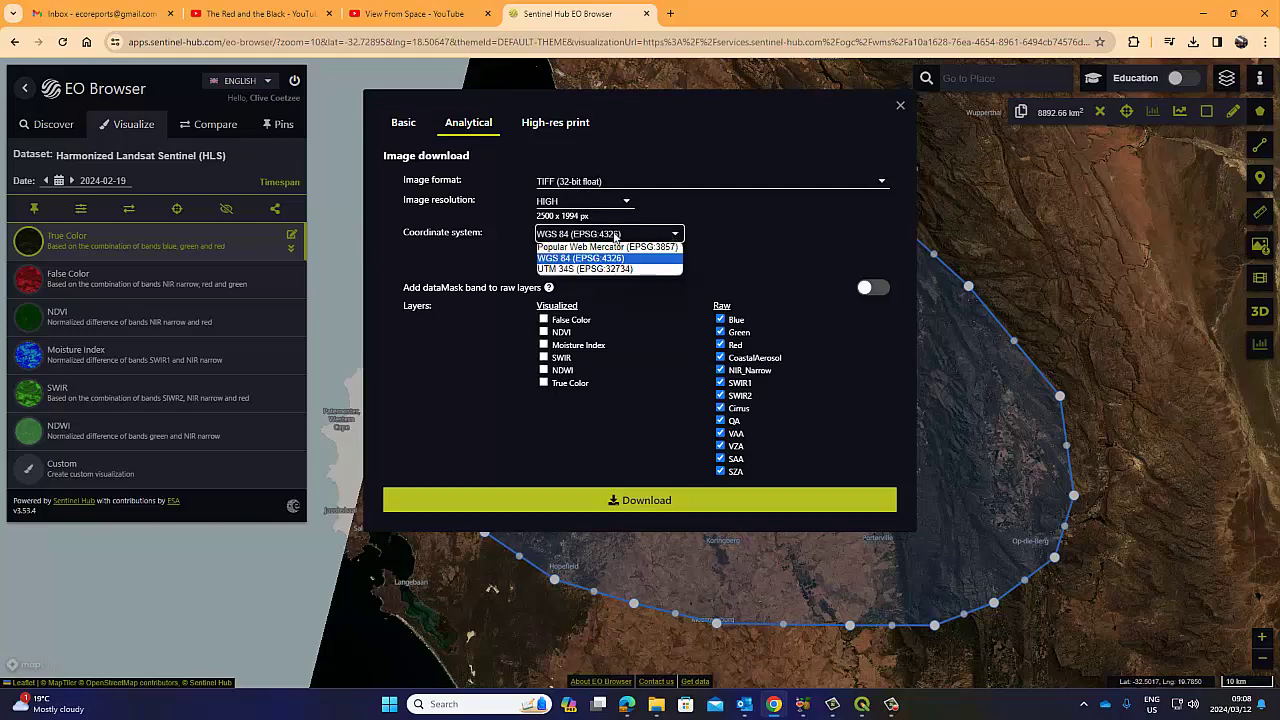
{"action": "left_click", "coordinate": [593, 236]}
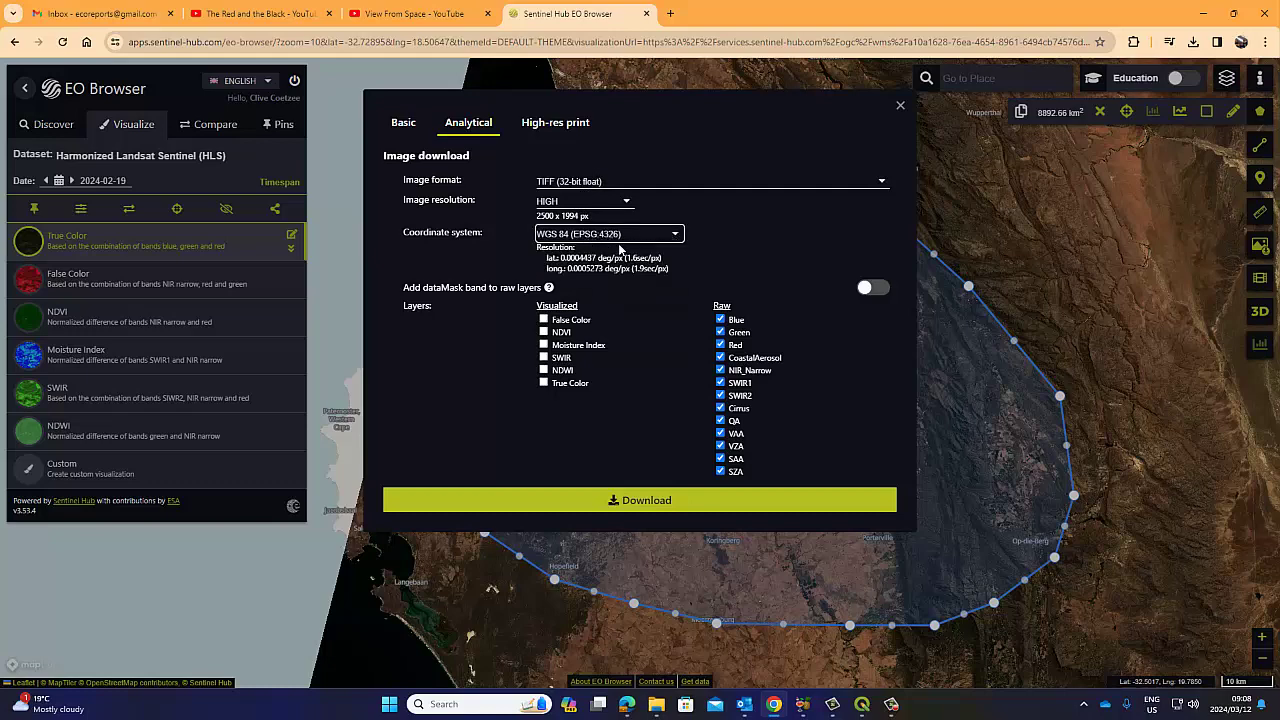
{"action": "left_click", "coordinate": [676, 238]}
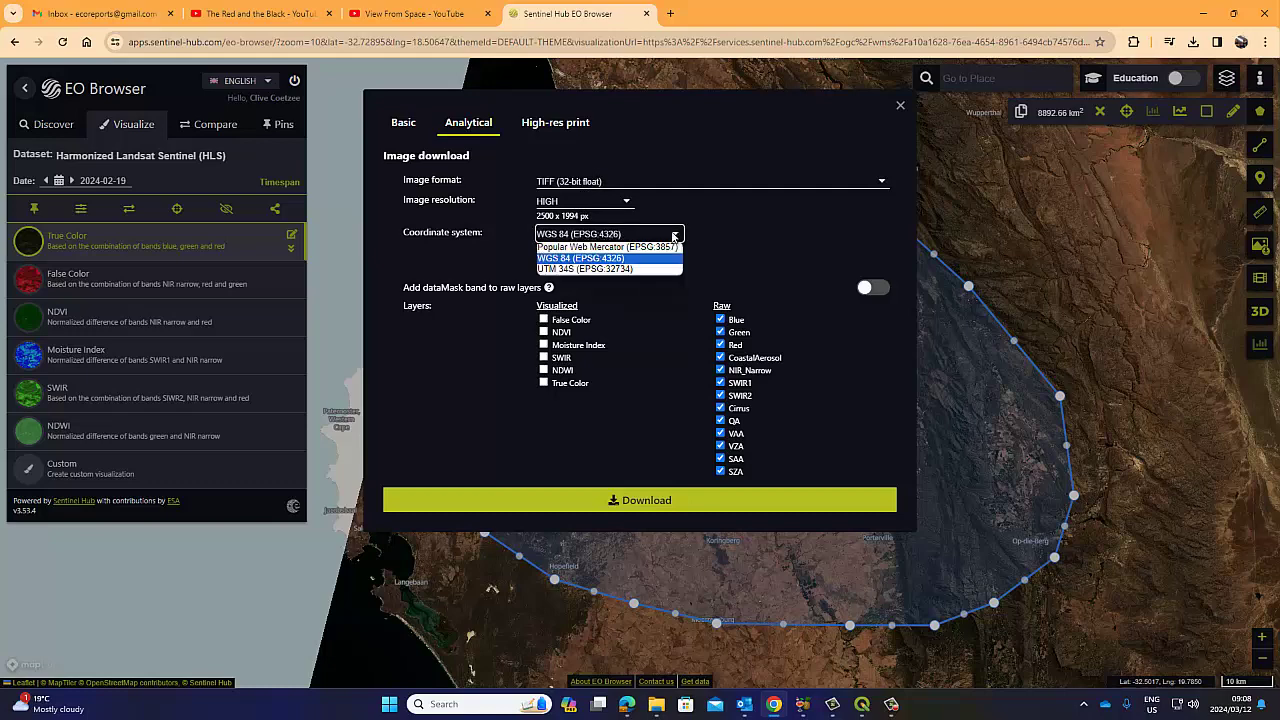
{"action": "left_click", "coordinate": [636, 251]}
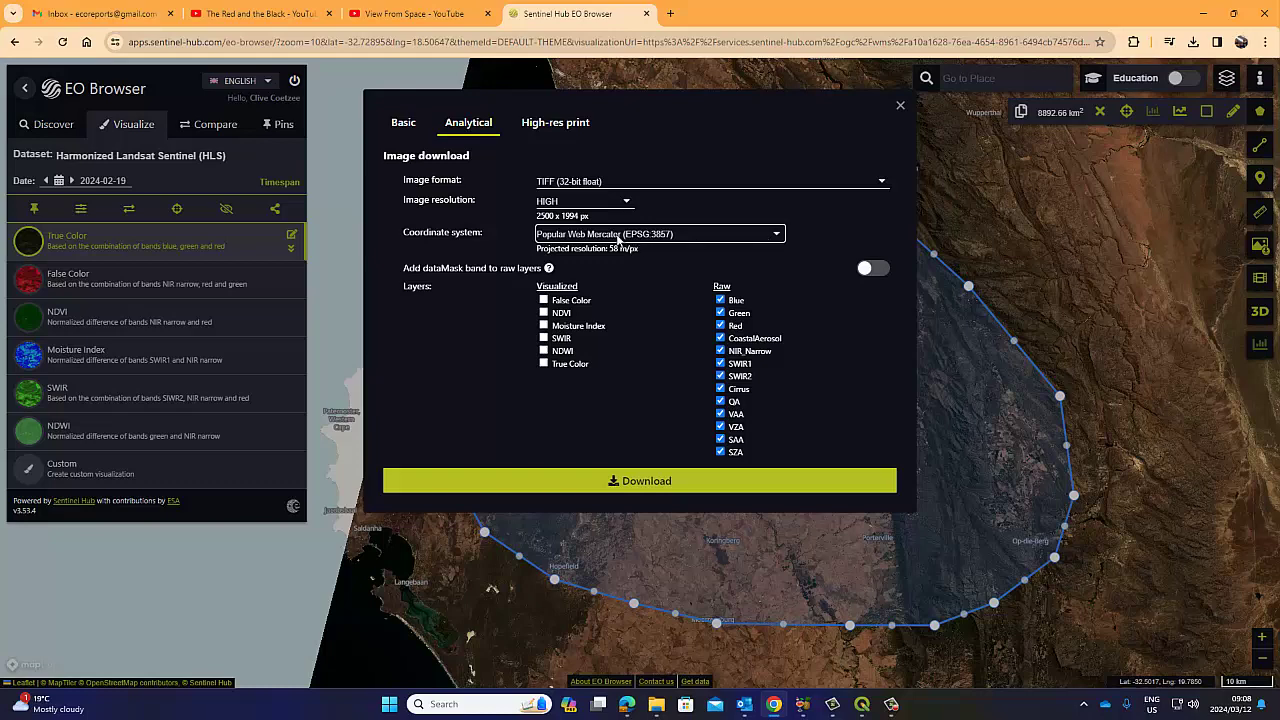
{"action": "left_click", "coordinate": [779, 238]}
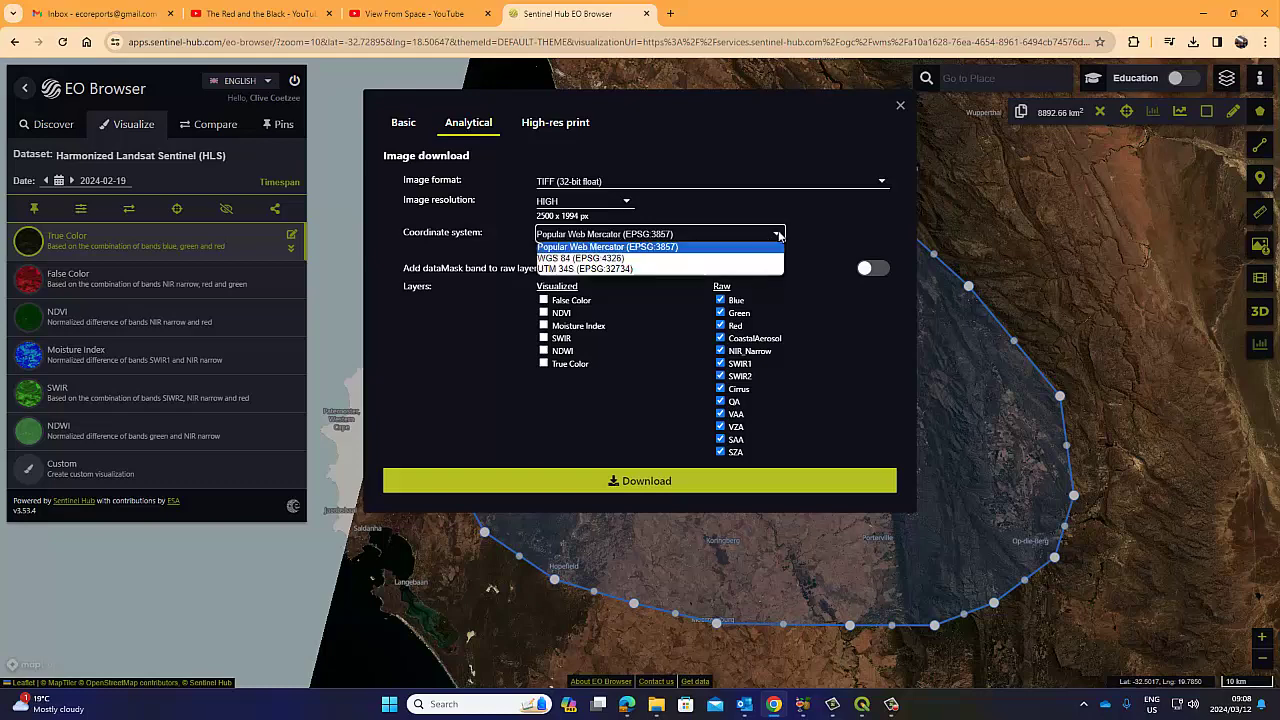
{"action": "left_click", "coordinate": [620, 259]}
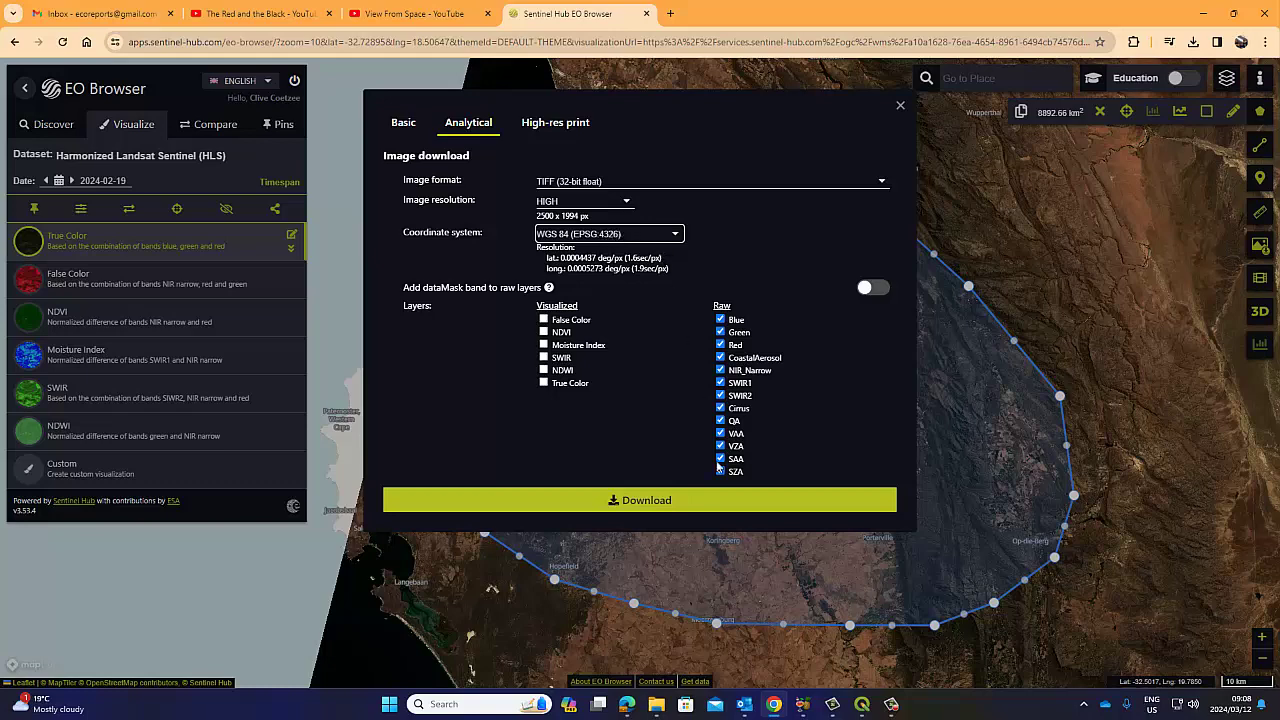
- Switch to QGIS and check which coordinate reference system is assigned to the SentinelBand1 layer
{"action": "left_click", "coordinate": [862, 707]}
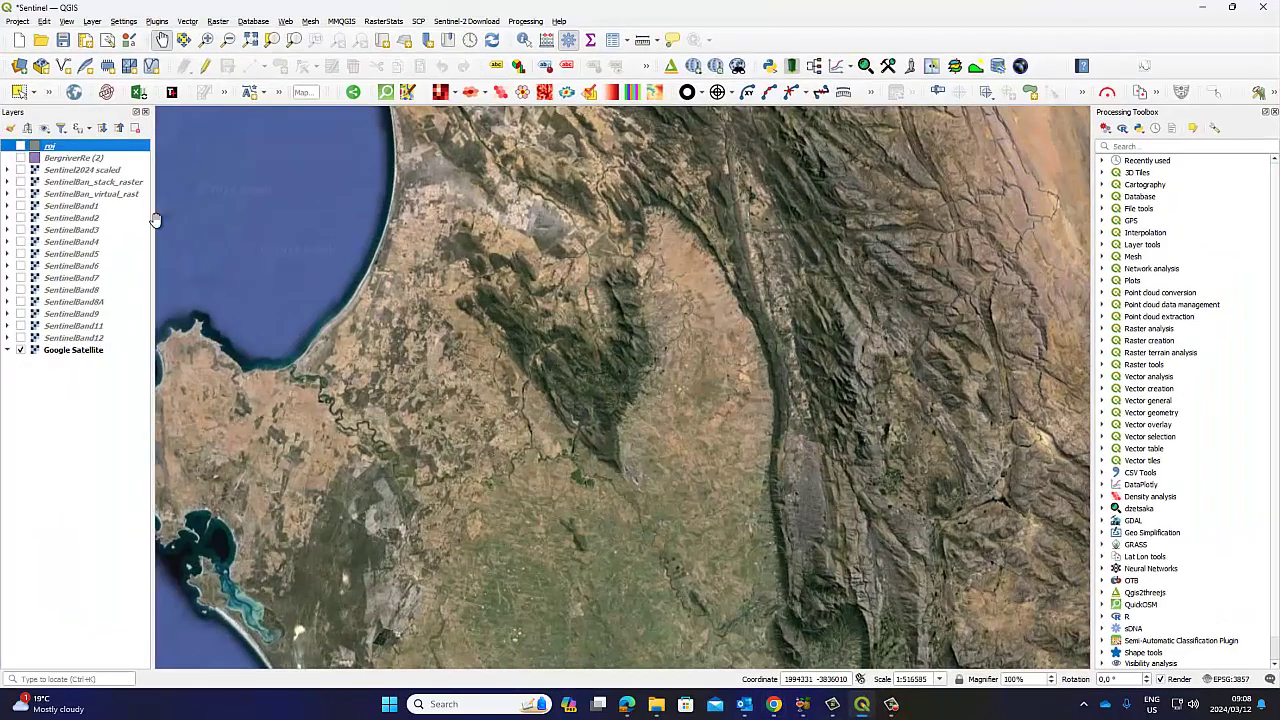
{"action": "right_click", "coordinate": [60, 207]}
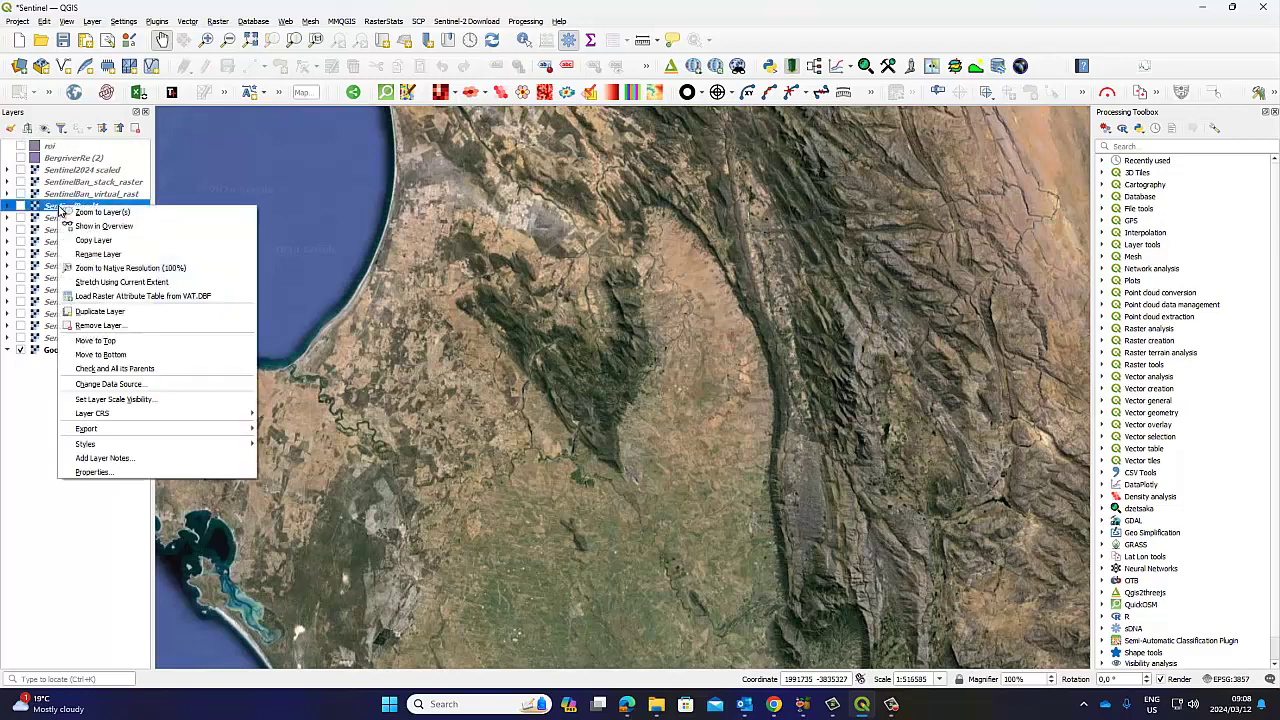
{"action": "left_click", "coordinate": [130, 473]}
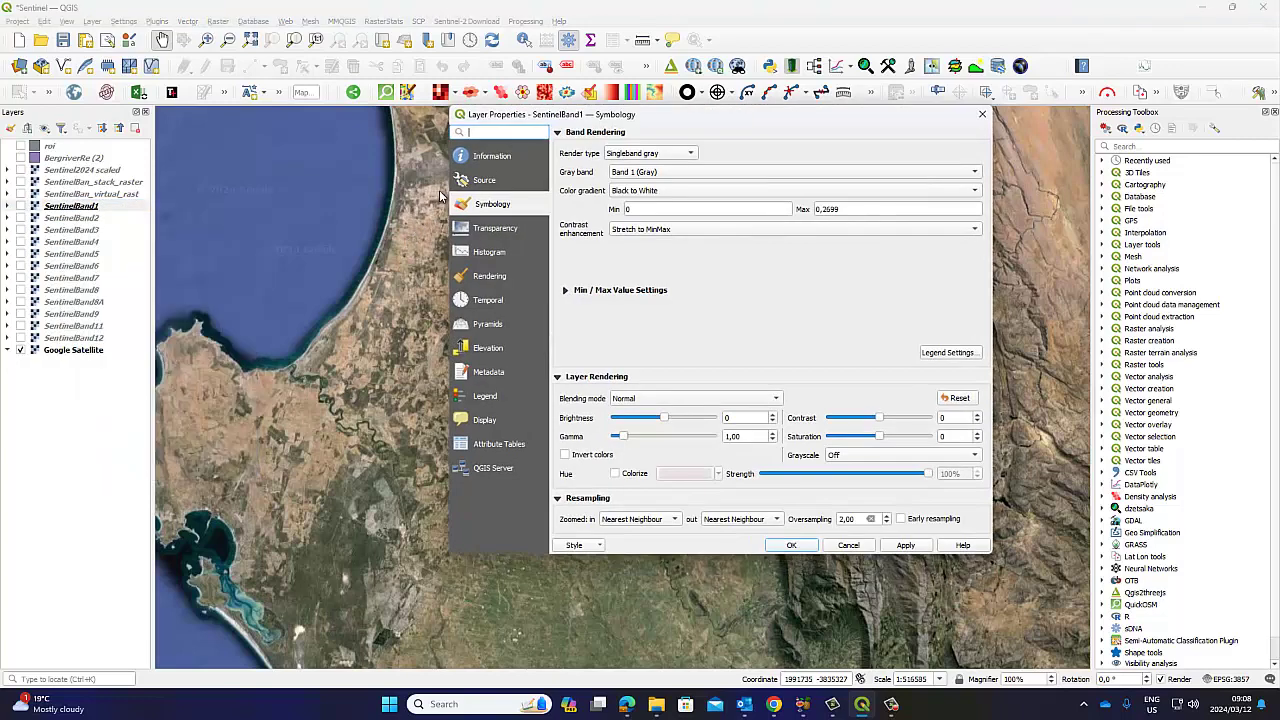
{"action": "left_click", "coordinate": [487, 179]}
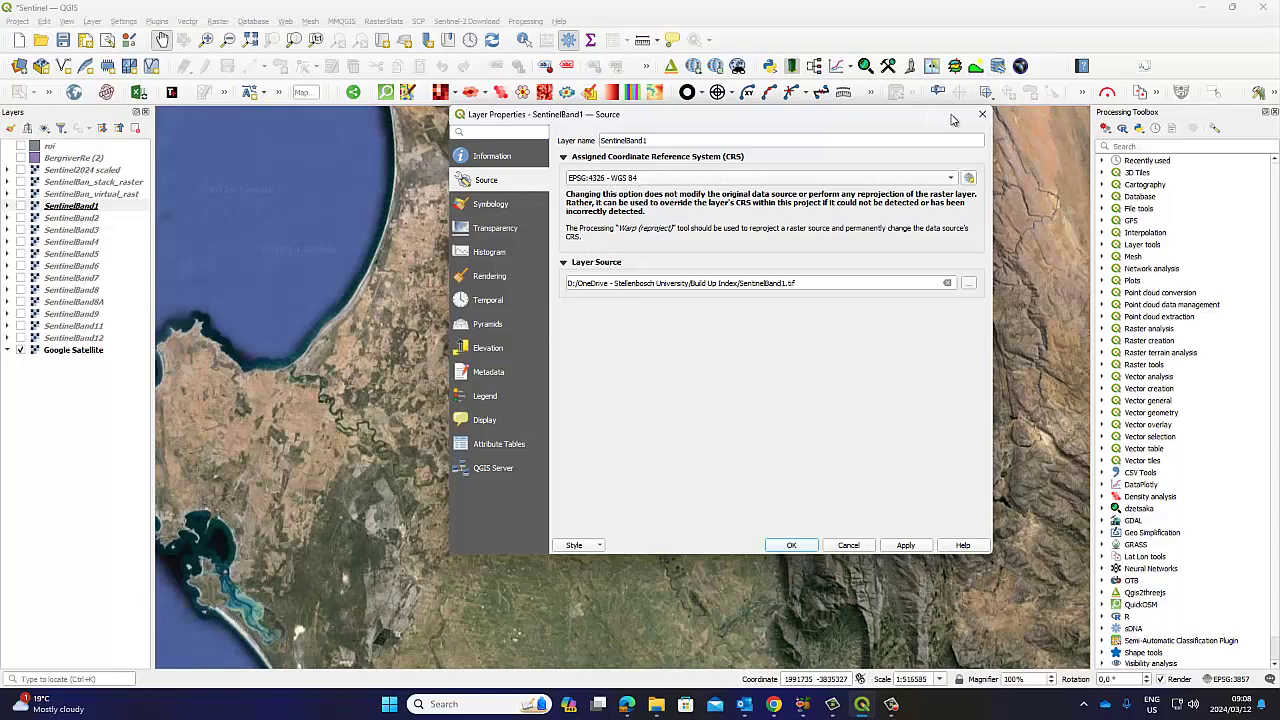
{"action": "left_click", "coordinate": [981, 116]}
{"action": "left_click", "coordinate": [1203, 8]}
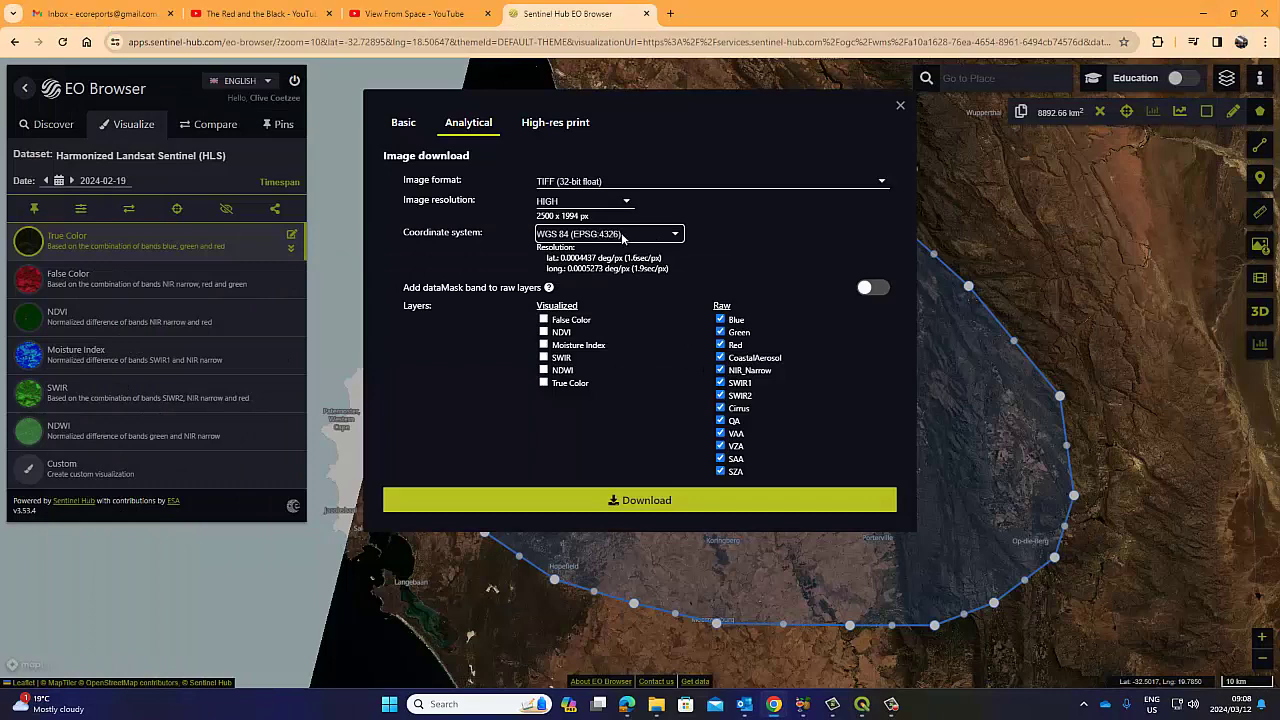
- Try Popular Web Mercator (EPSG:3857) in EO Browser, restore WGS 84 (EPSG:4326), and start the raw layer download
{"action": "left_click", "coordinate": [622, 236]}
{"action": "left_click", "coordinate": [626, 256]}
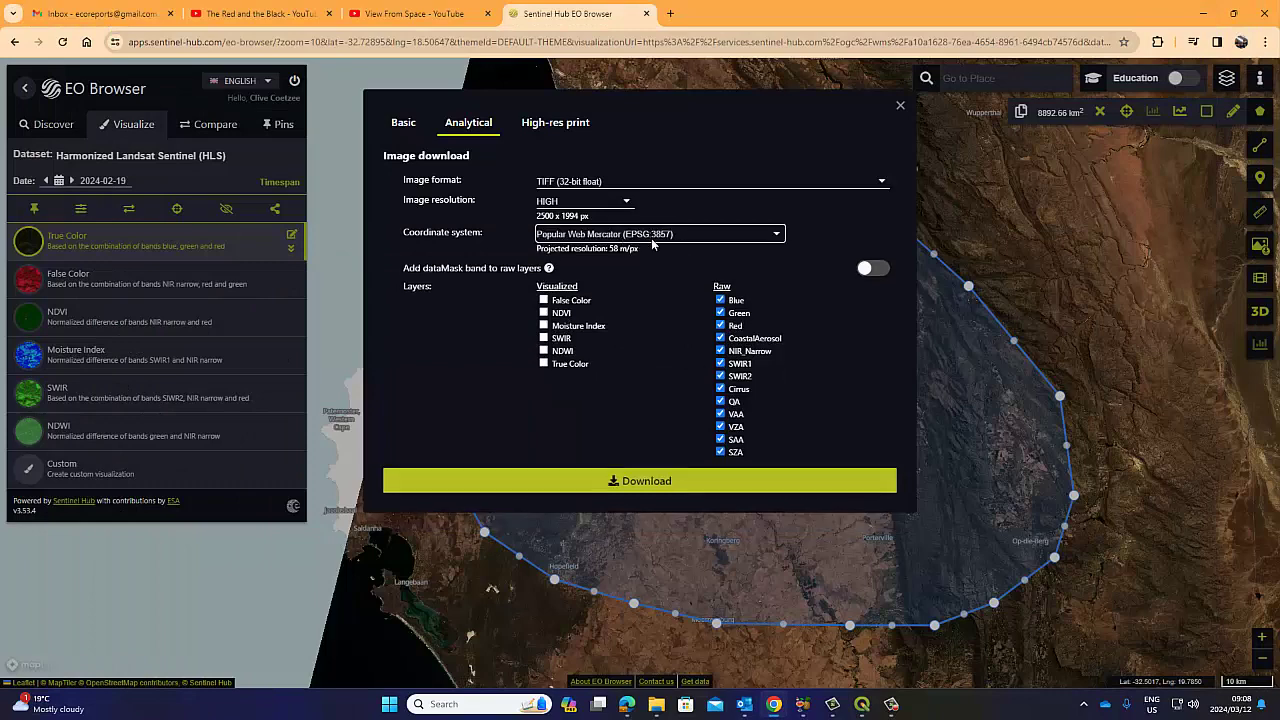
{"action": "left_click", "coordinate": [775, 236]}
{"action": "left_click", "coordinate": [621, 257]}
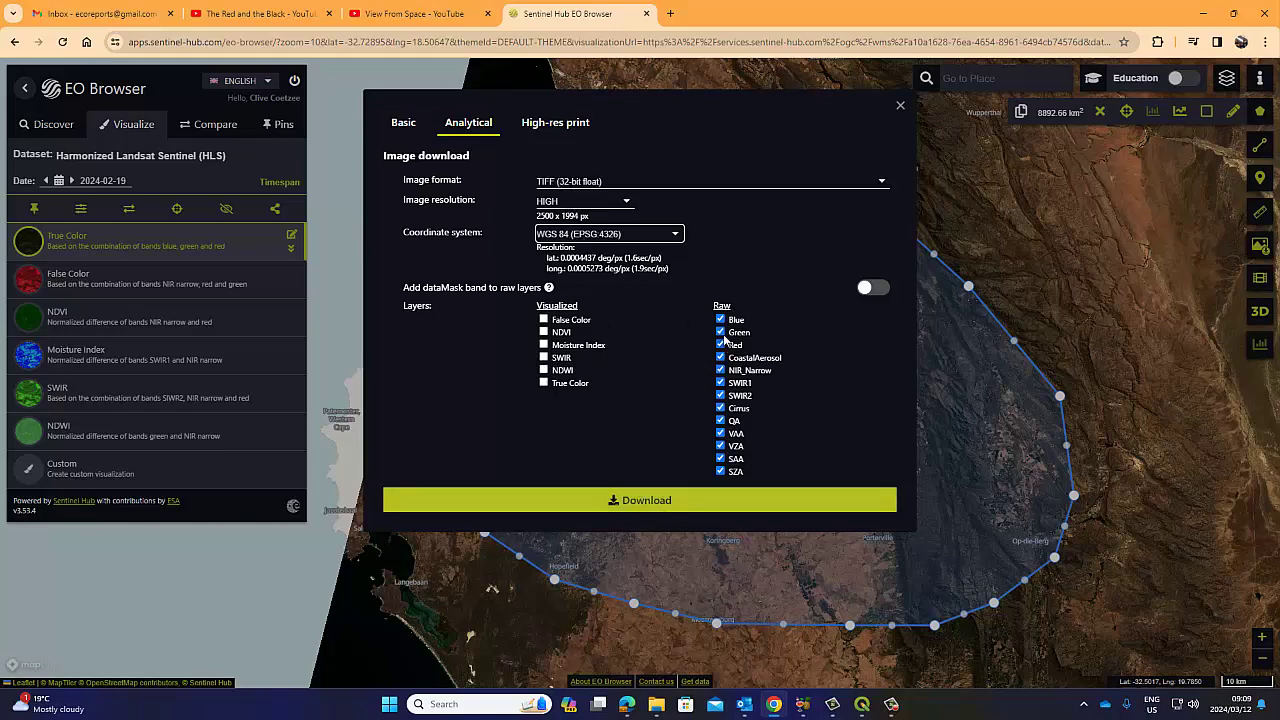
{"action": "left_click", "coordinate": [652, 498]}
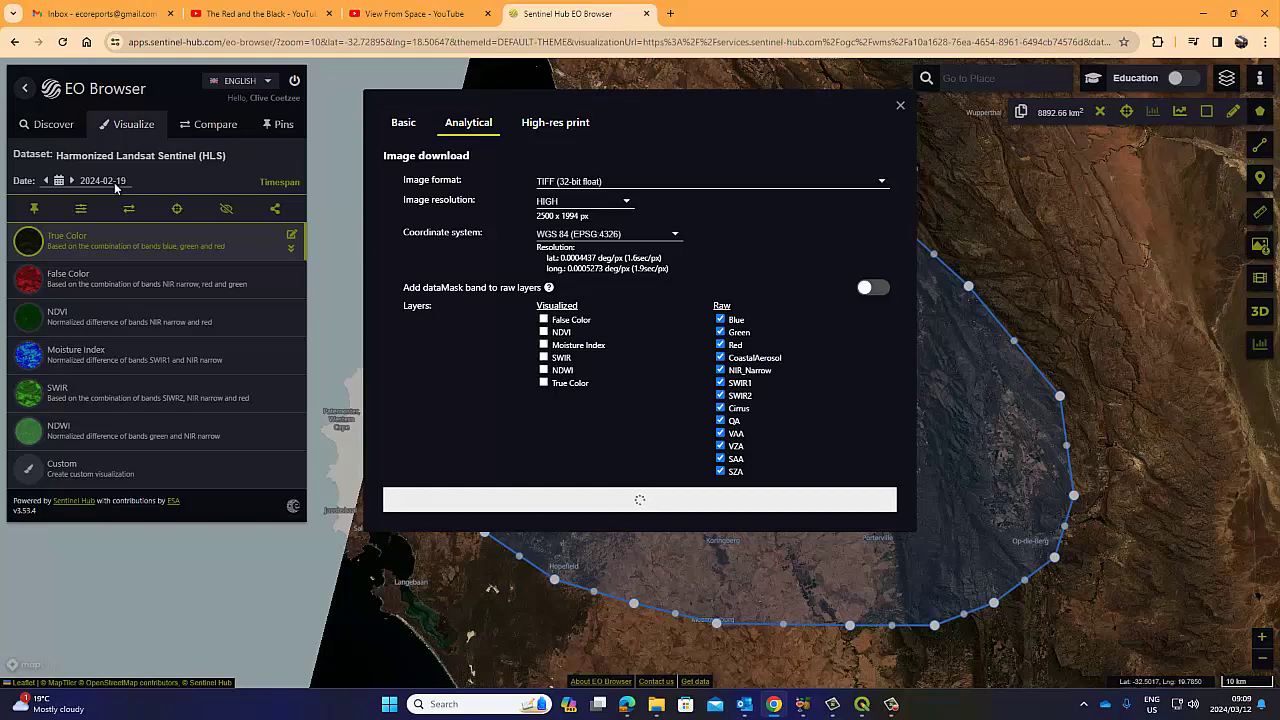
- Display the SentinelBan_virtual_rast layer in QGIS and check on the download in EO Browser
{"action": "left_click", "coordinate": [861, 704]}
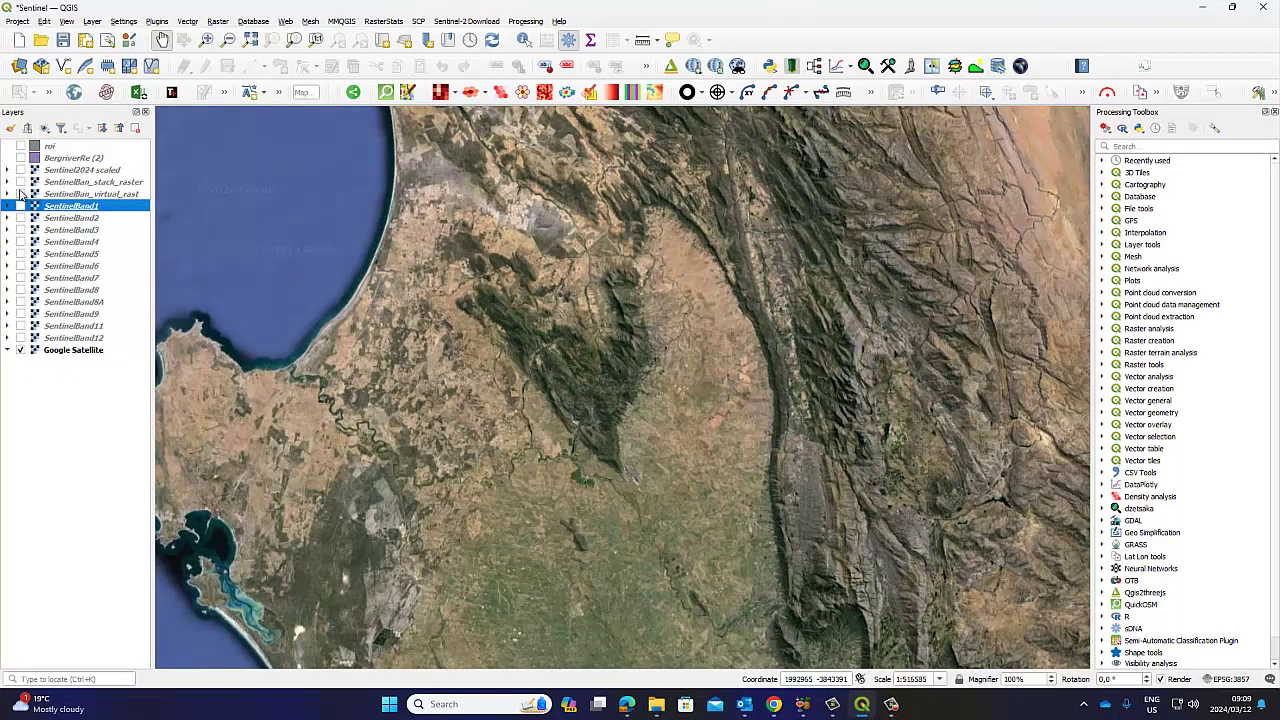
{"action": "left_click", "coordinate": [21, 194]}
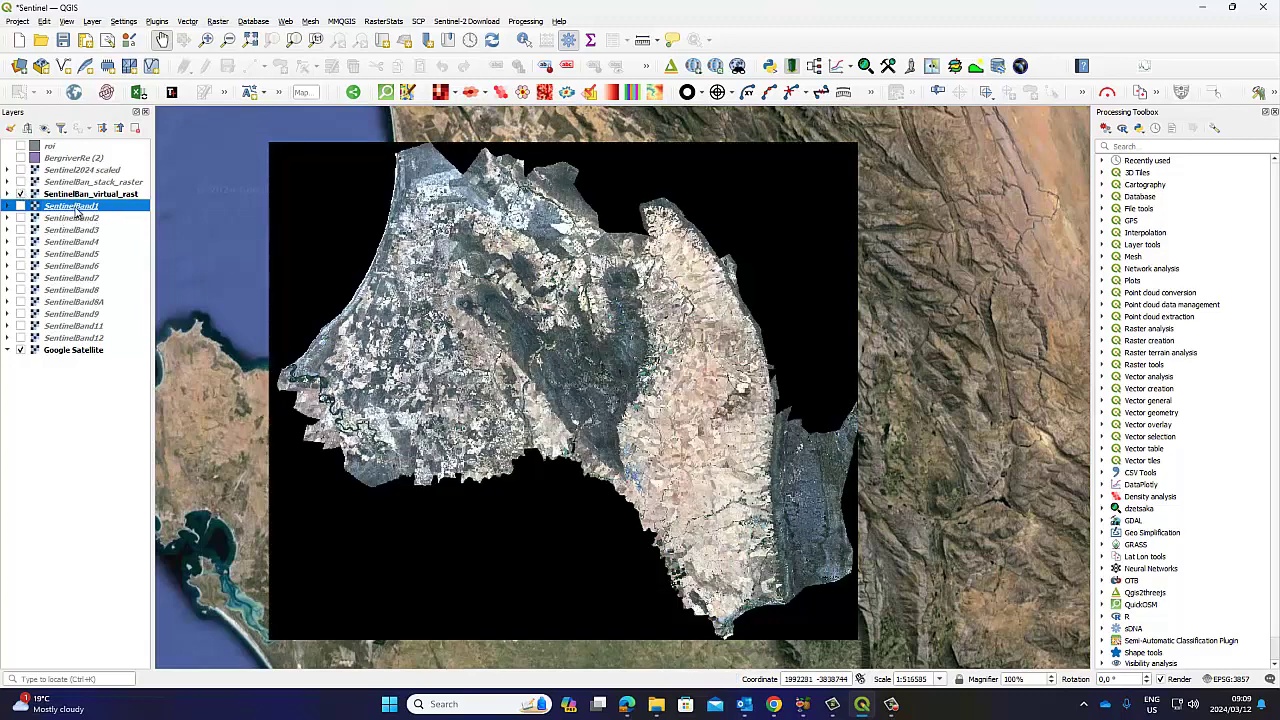
{"action": "left_click", "coordinate": [862, 710]}
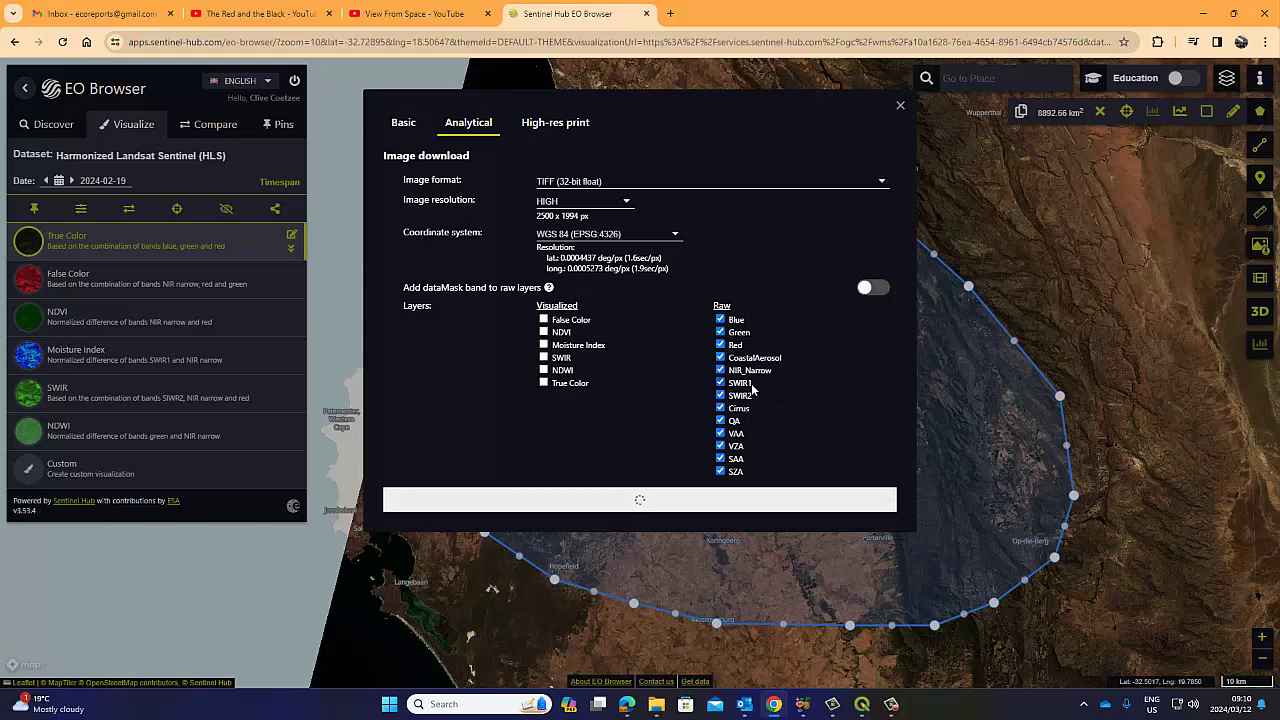
{"action": "left_click", "coordinate": [861, 704]}
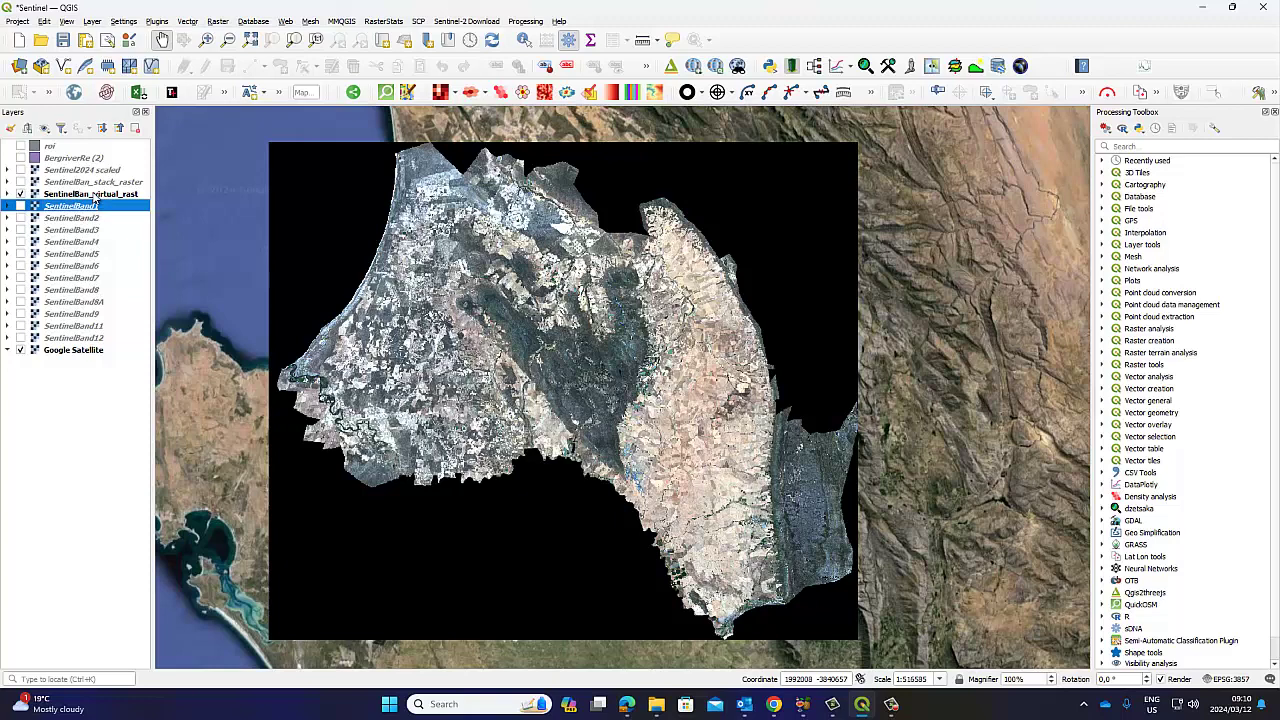
- Search all QGIS plugins for "virtual ras" and view the details of the Virtual Raster Builder plugin
{"action": "left_click", "coordinate": [218, 22]}
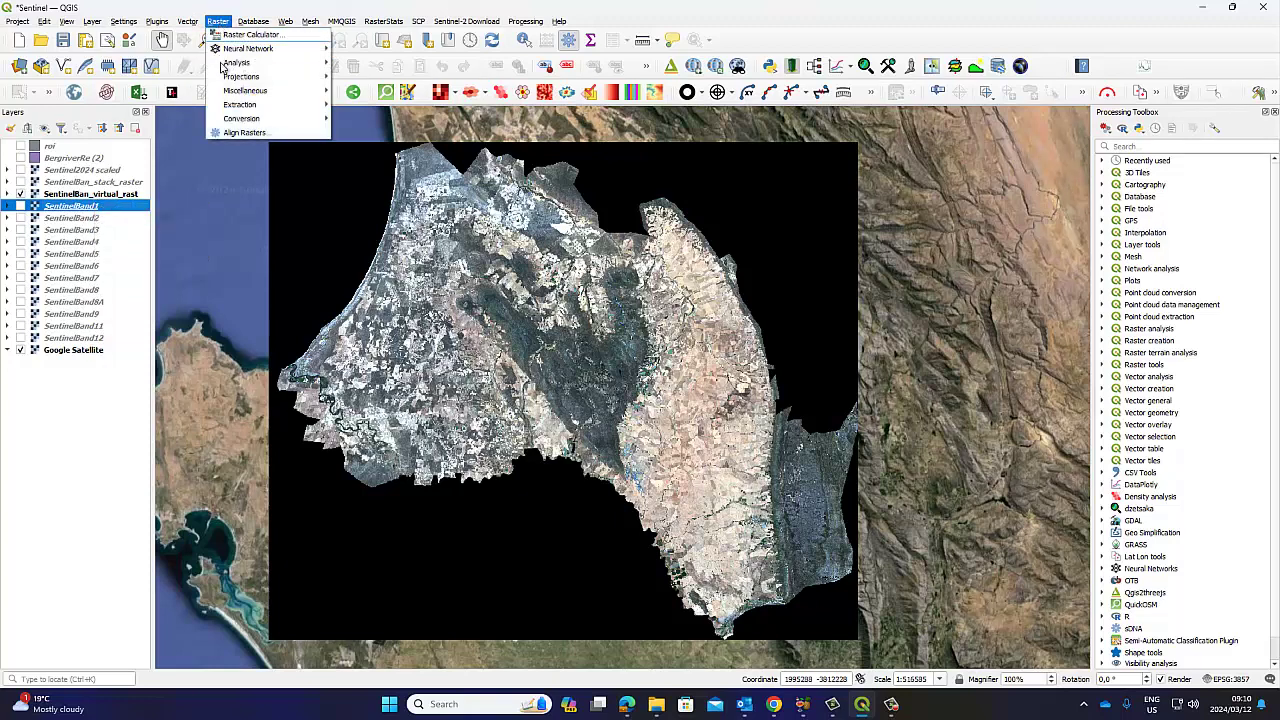
{"action": "mouse_move", "coordinate": [237, 93]}
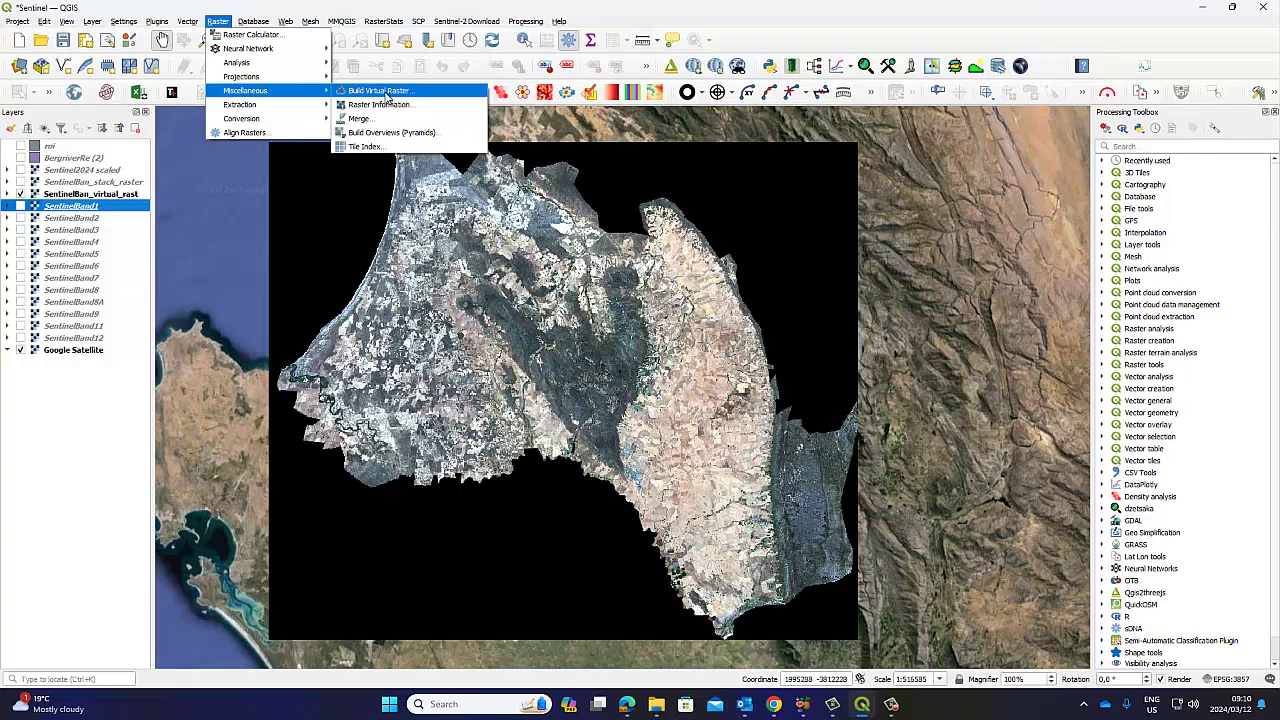
{"action": "mouse_move", "coordinate": [160, 24]}
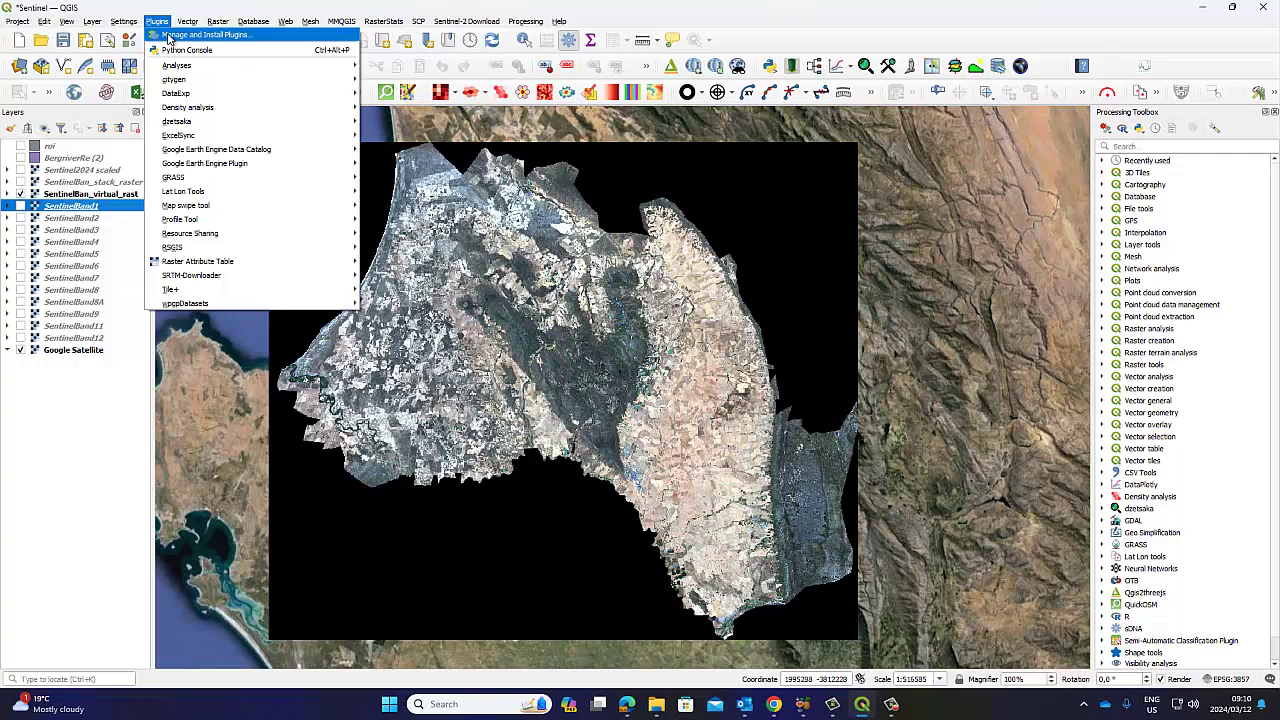
{"action": "left_click", "coordinate": [168, 37]}
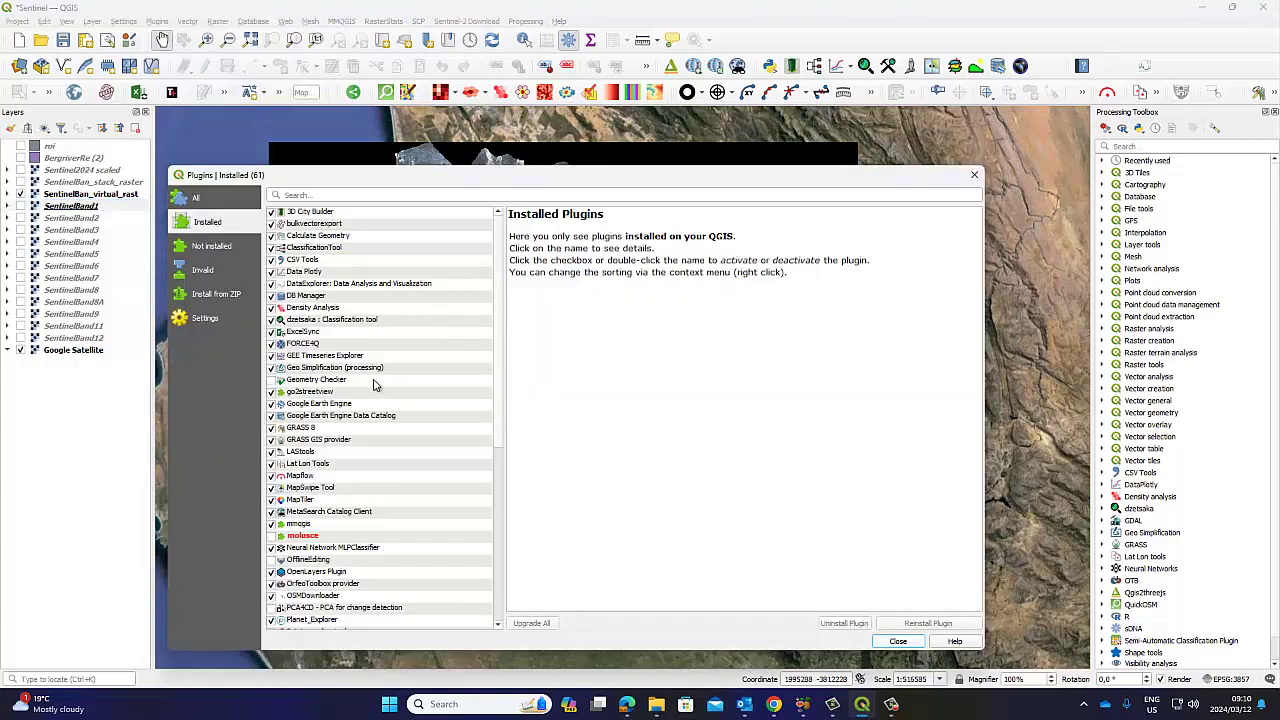
{"action": "left_click", "coordinate": [196, 201]}
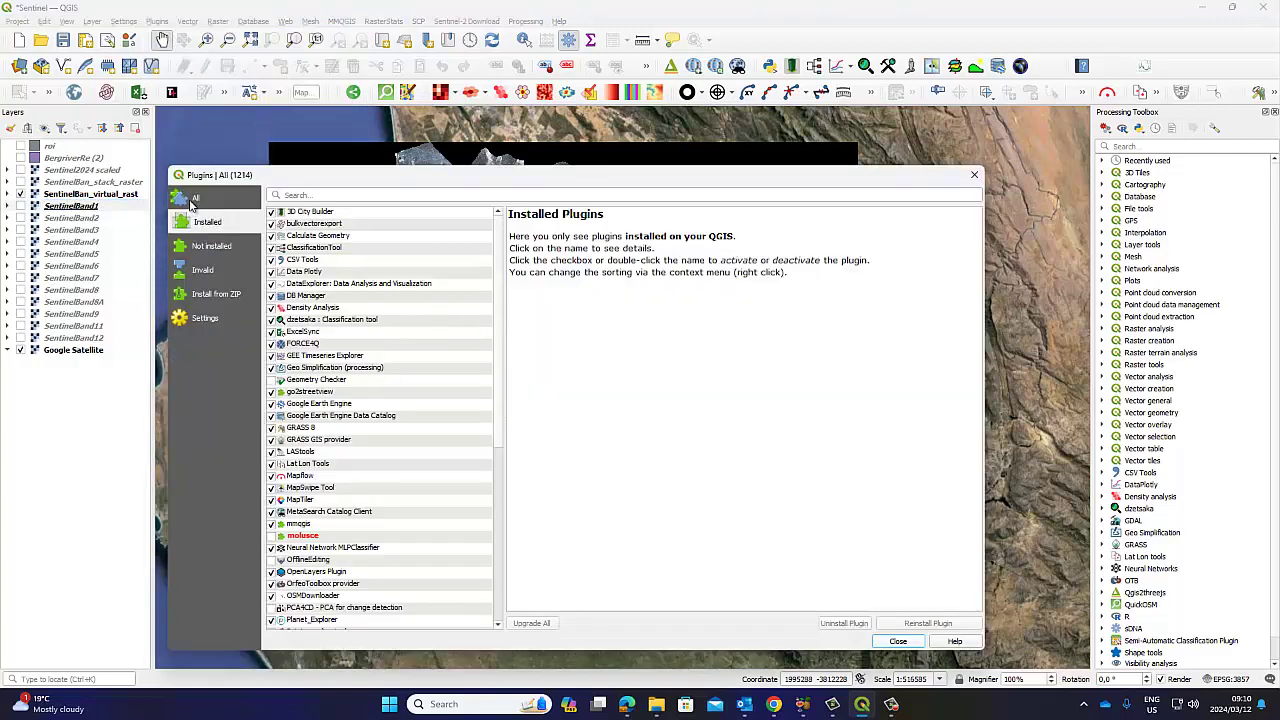
{"action": "left_click", "coordinate": [289, 194]}
{"action": "type", "text": "virtual"}
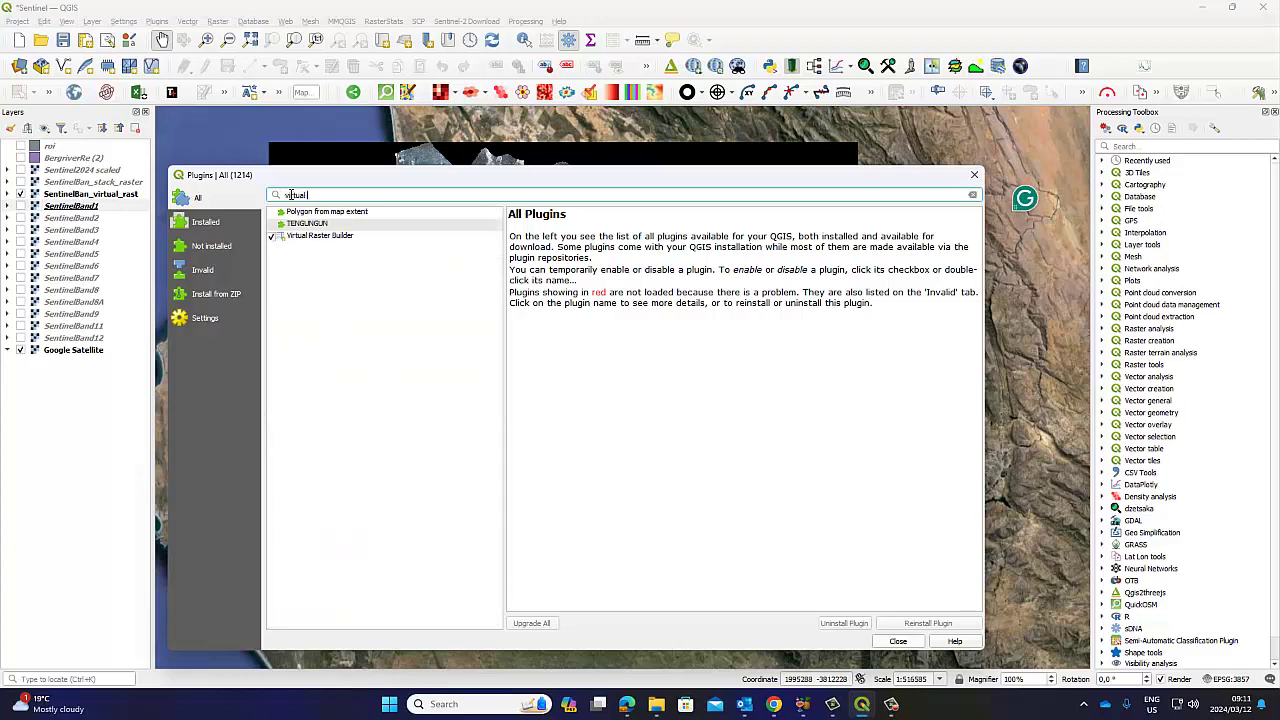
{"action": "type", "text": " ras"}
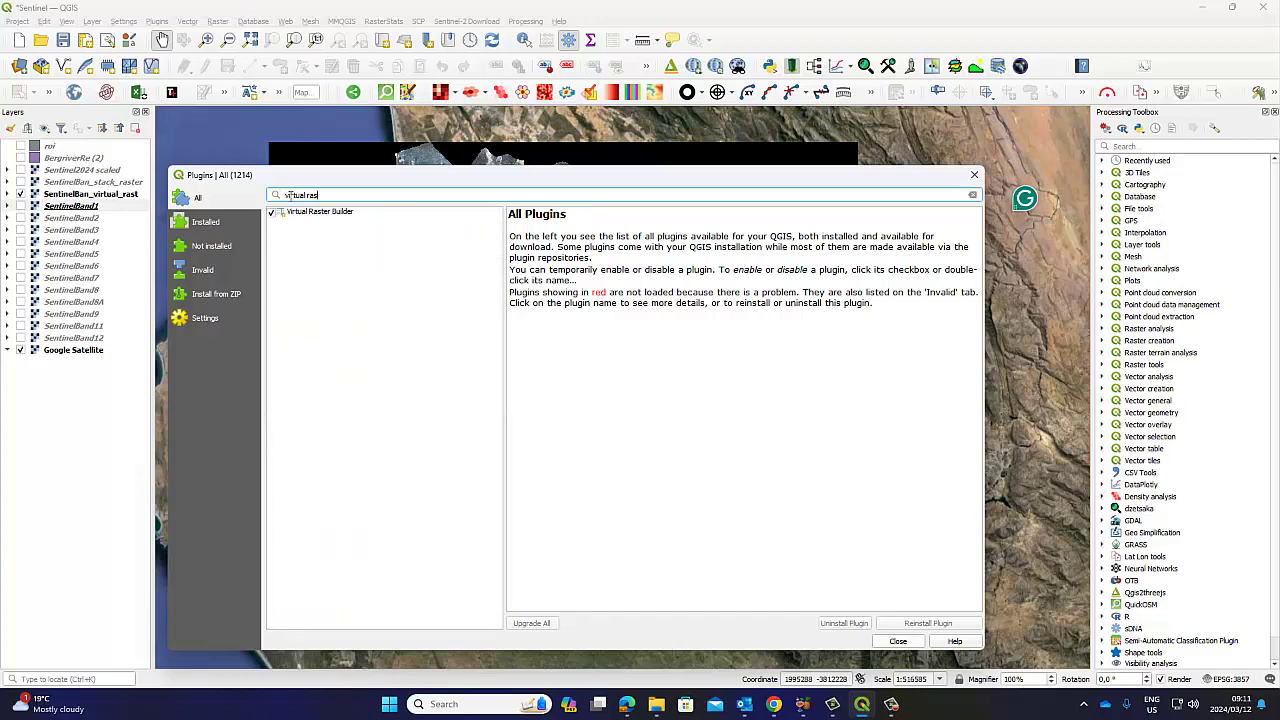
{"action": "left_click", "coordinate": [320, 213]}
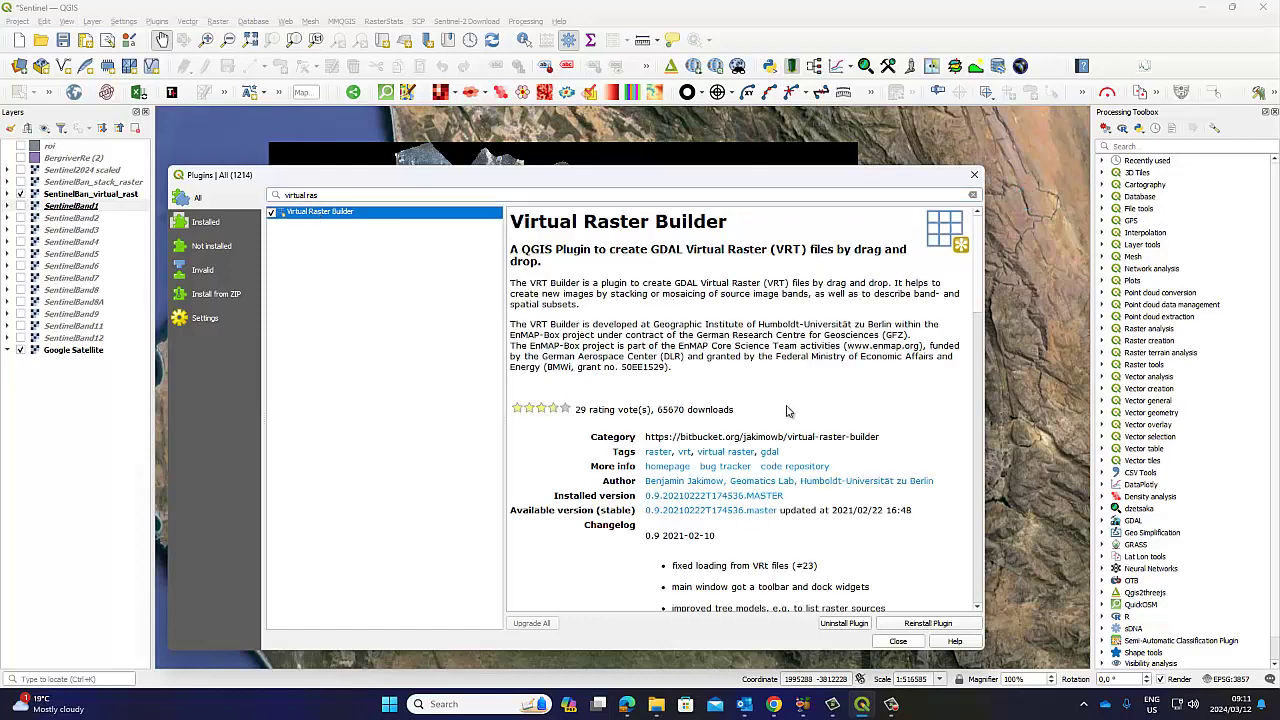
{"action": "left_click", "coordinate": [898, 641]}
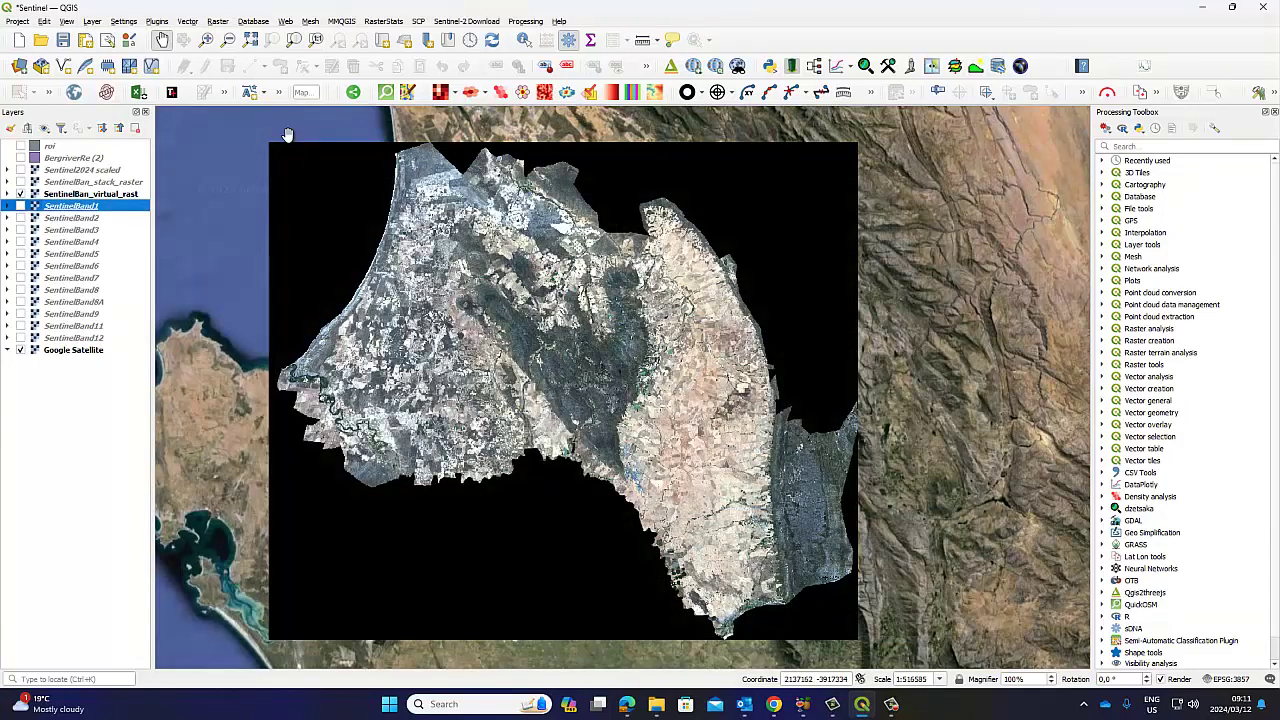
- Open the Build Virtual Raster tool to view its parameters and close it without running
{"action": "left_click", "coordinate": [217, 21]}
{"action": "mouse_move", "coordinate": [284, 94]}
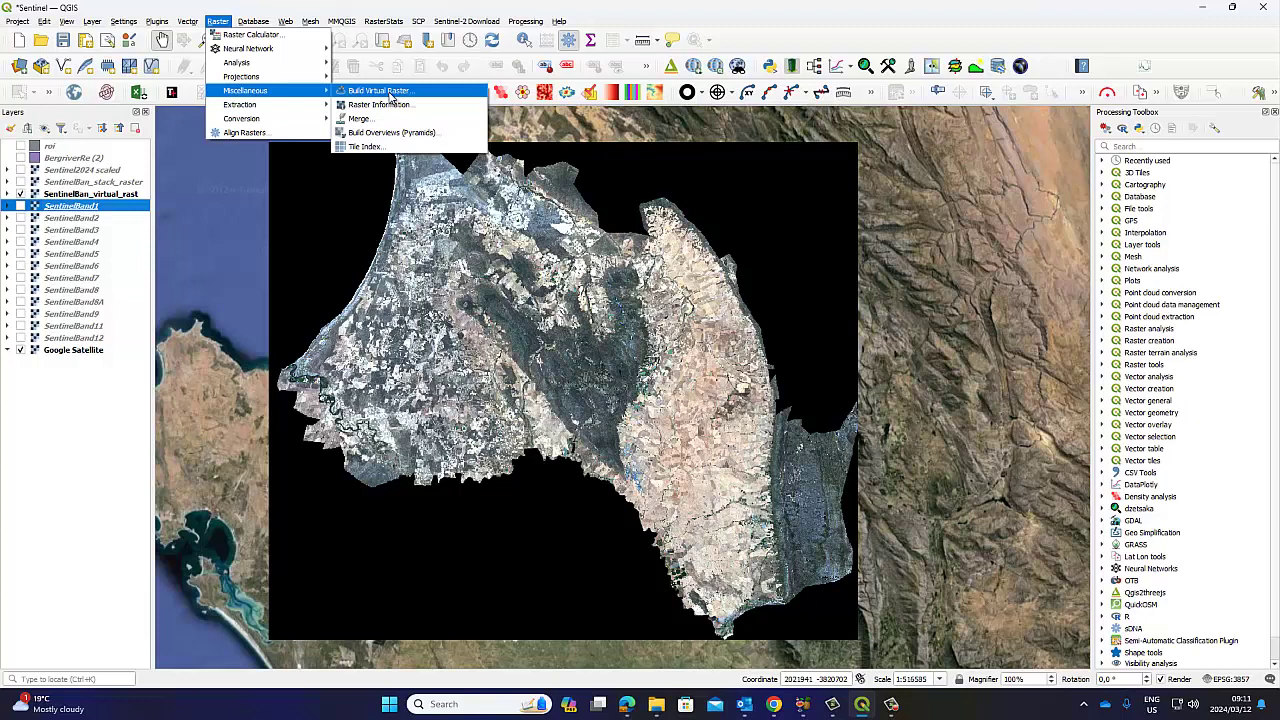
{"action": "left_click", "coordinate": [378, 91]}
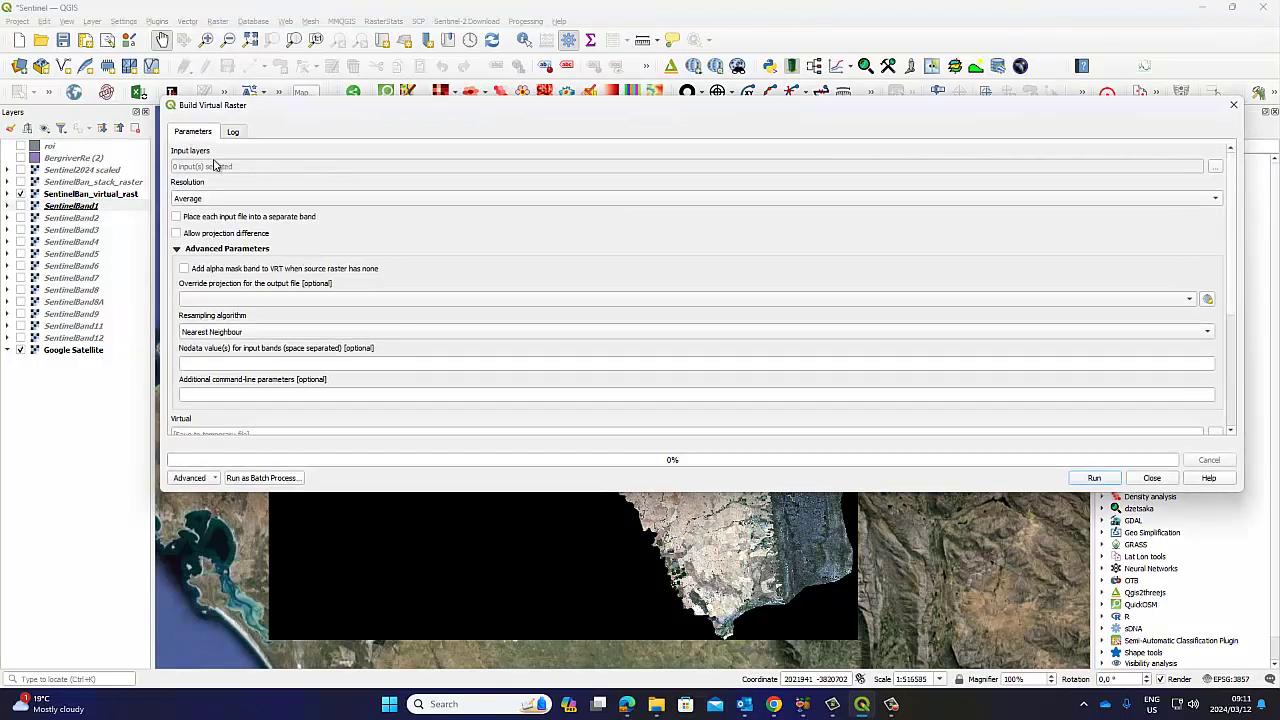
{"action": "left_click", "coordinate": [1233, 104]}
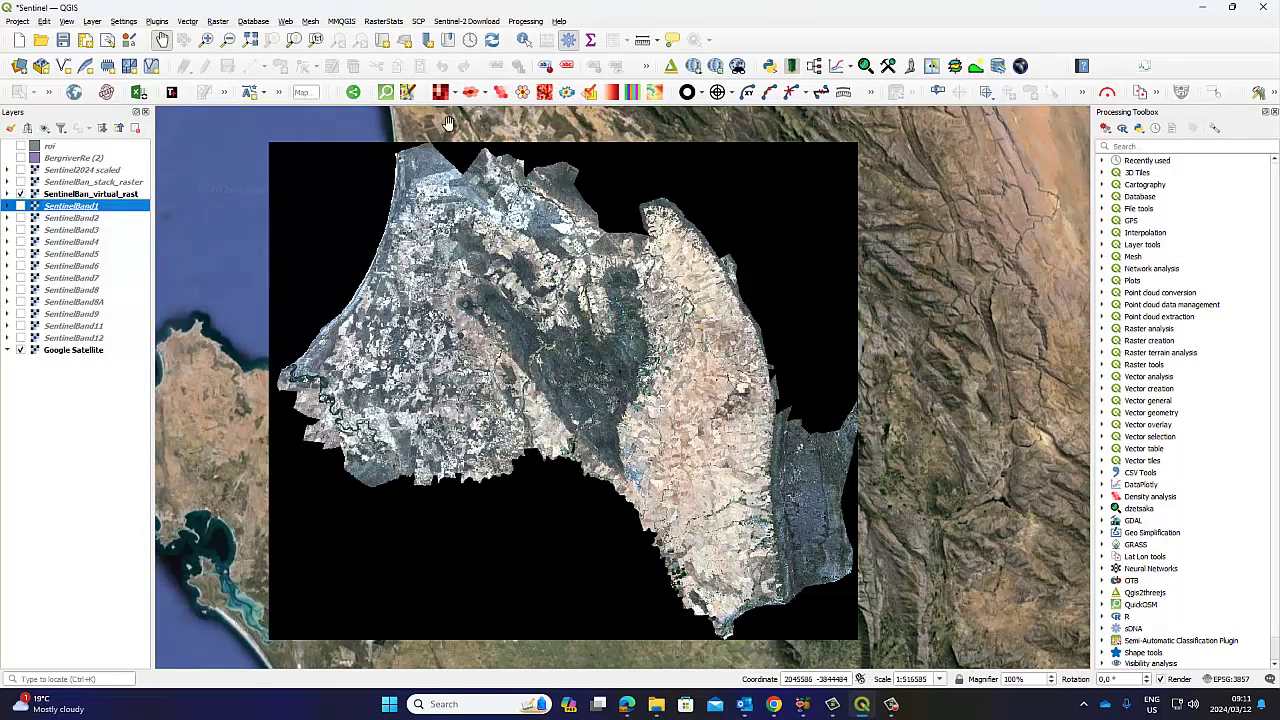
- View the Semi-Automatic Classification Plugin's band set definition and its band set tools for stacking the Sentinel bands
{"action": "left_click", "coordinate": [420, 24]}
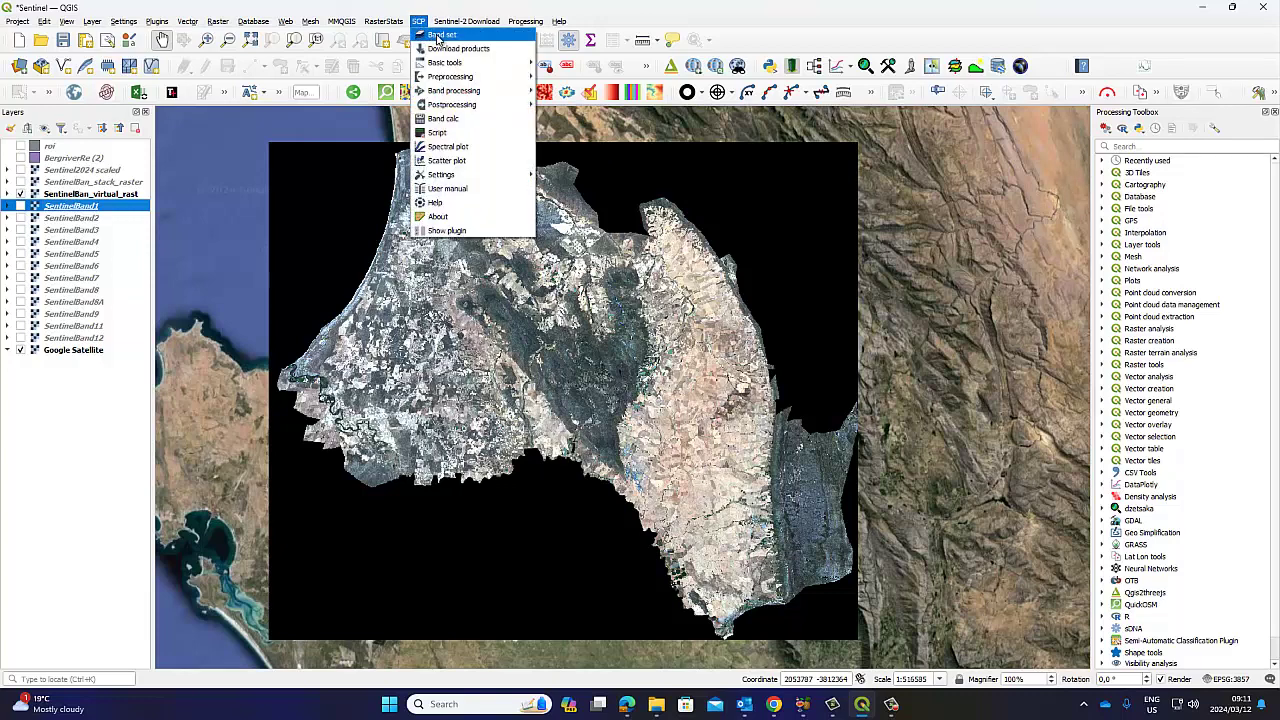
{"action": "left_click", "coordinate": [437, 36]}
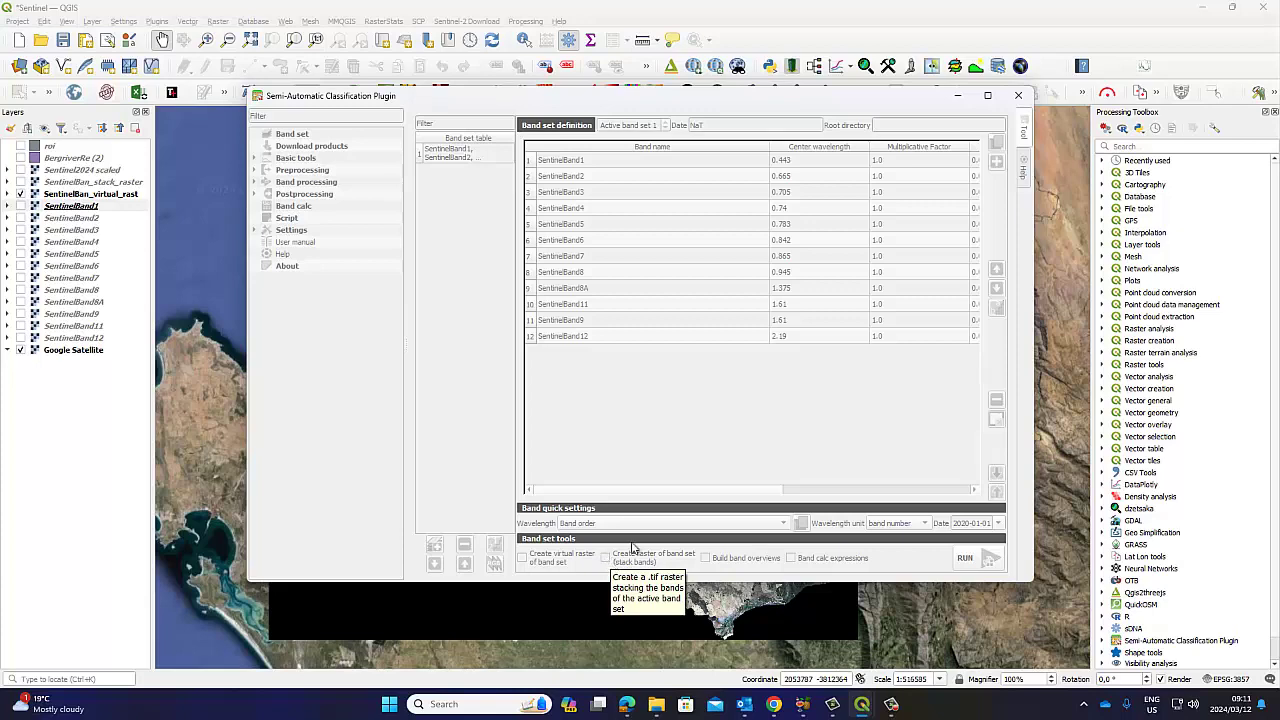
{"action": "left_click", "coordinate": [1020, 96]}
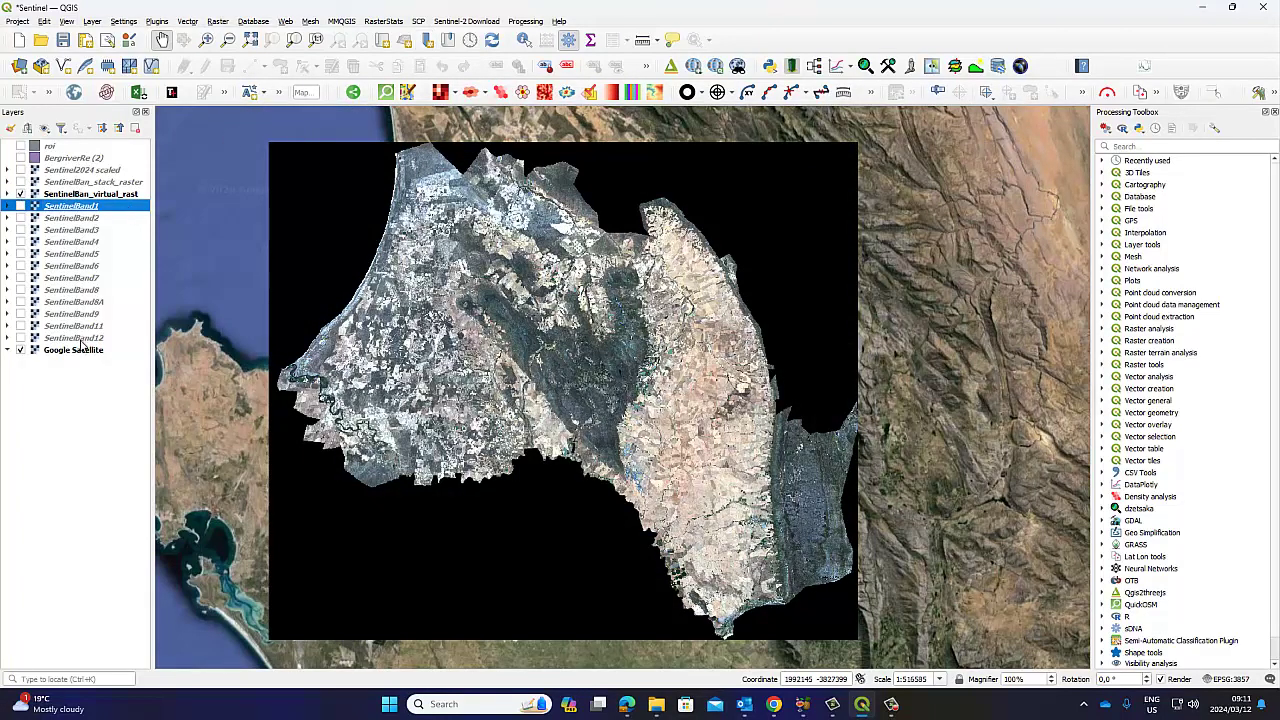
- Return to EO Browser, start the raw layer download again, and close the image download settings
{"action": "left_click", "coordinate": [1201, 7]}
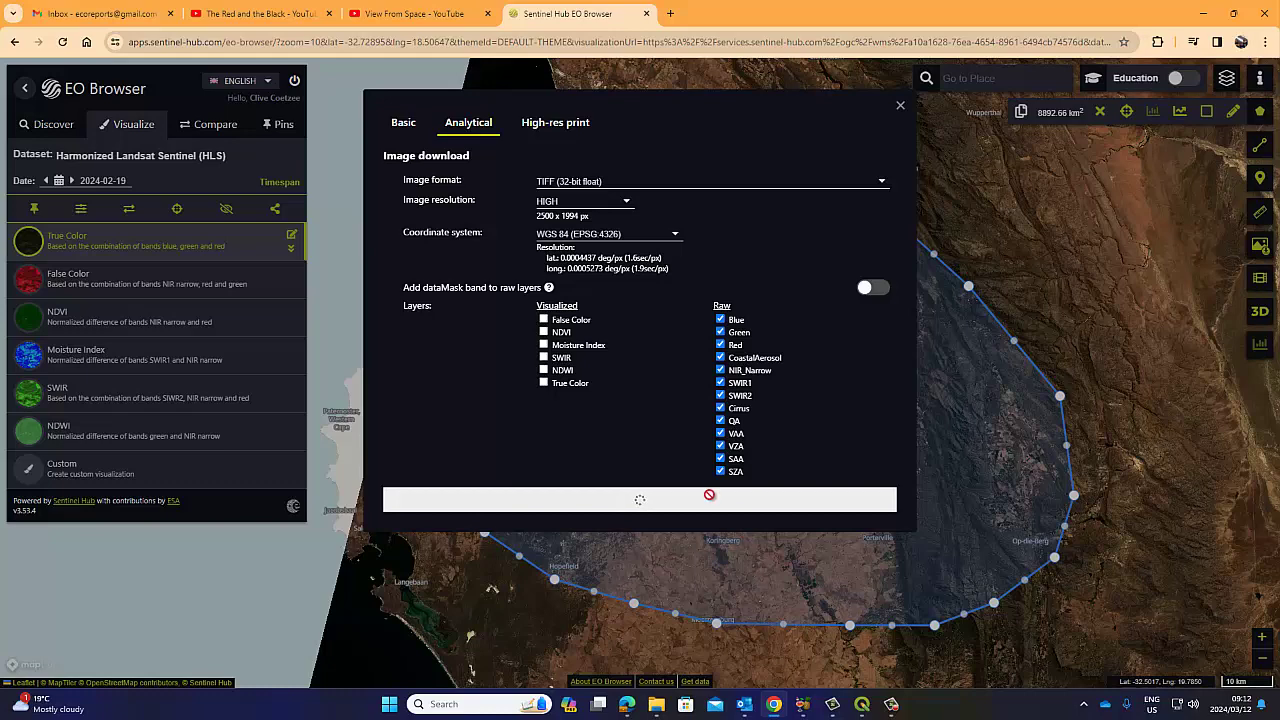
{"action": "left_click", "coordinate": [891, 704]}
{"action": "left_click", "coordinate": [1216, 640]}
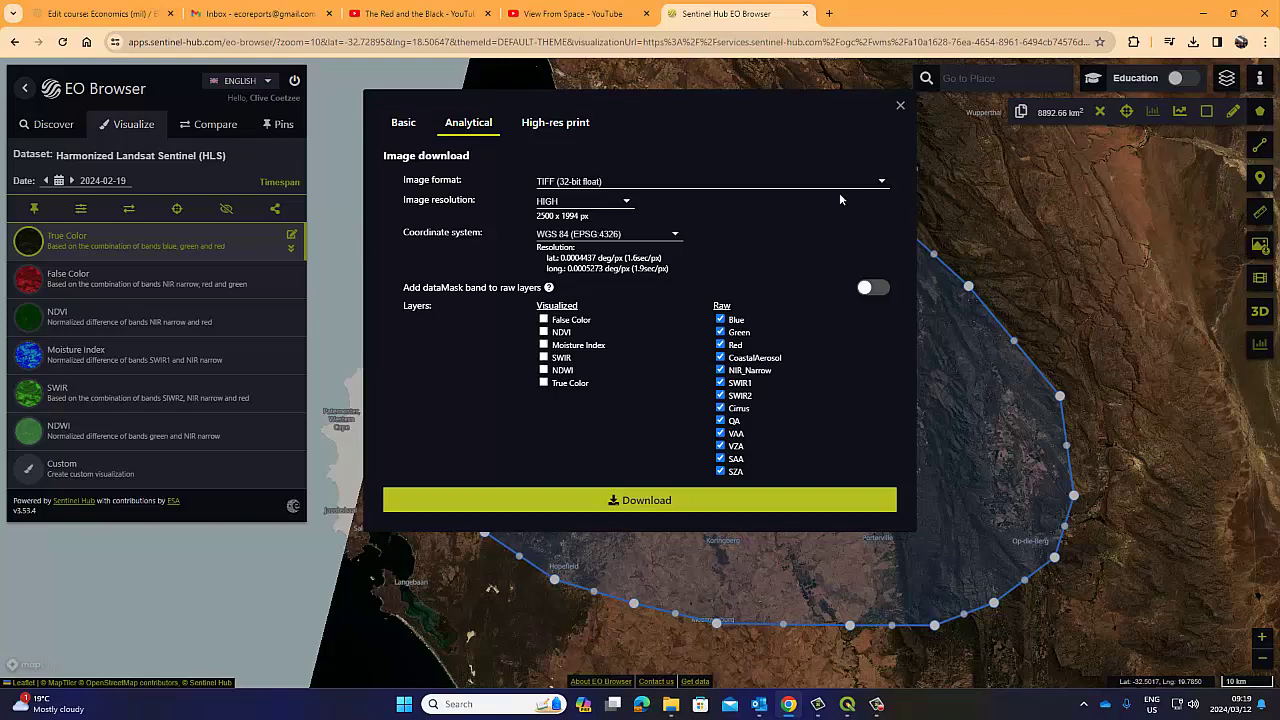
{"action": "left_click", "coordinate": [652, 502]}
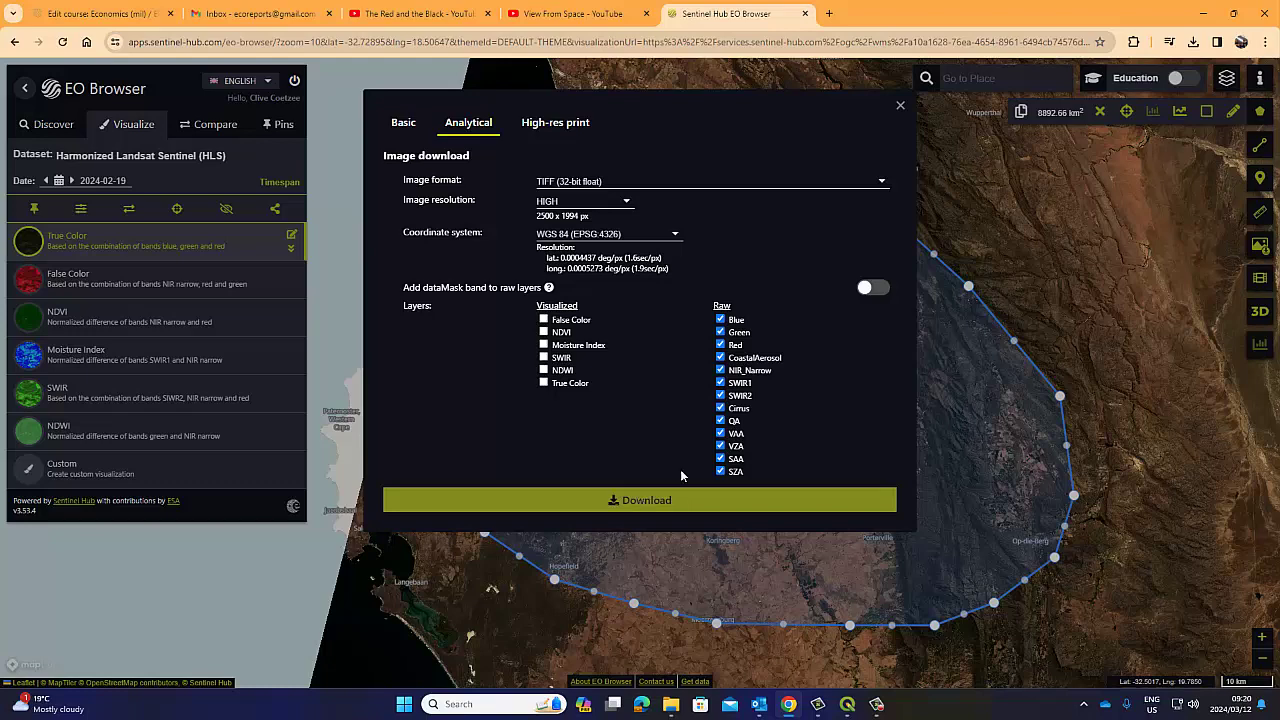
{"action": "left_click", "coordinate": [900, 105]}
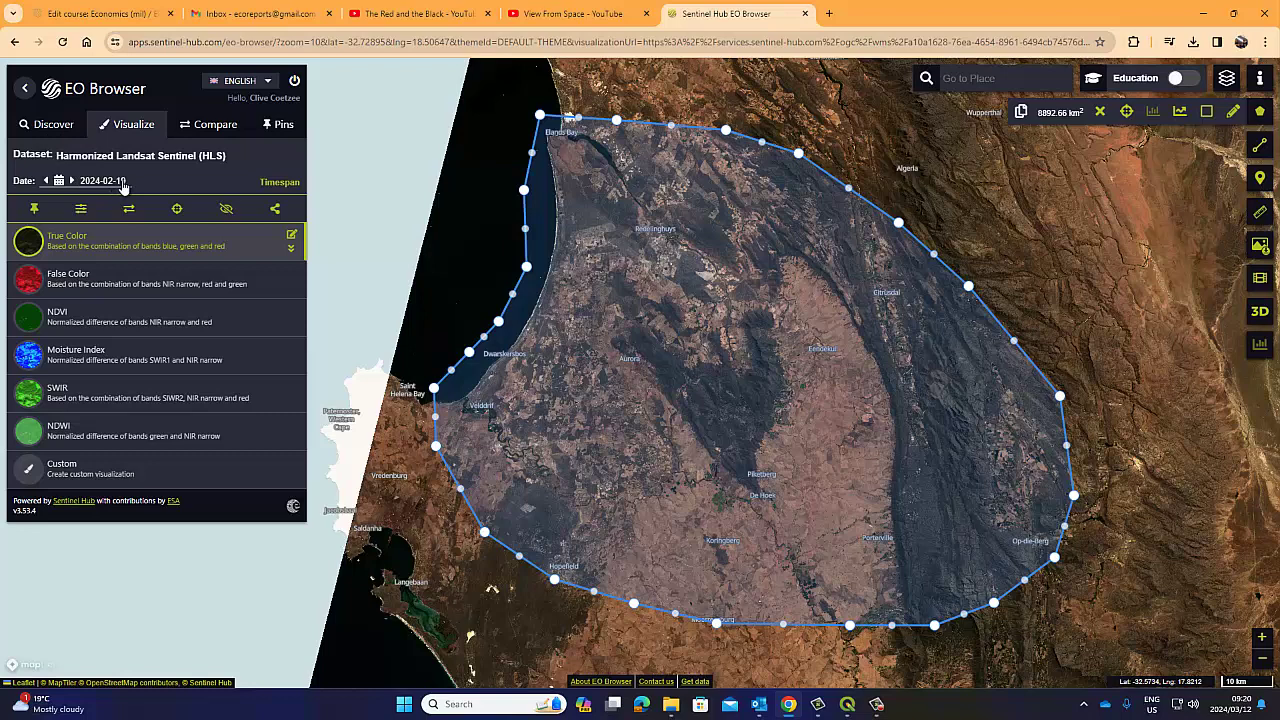
- Return to the scene search results and look through the 2024-02-19 and 2024-02-17 entries to the end of the list
{"action": "left_click", "coordinate": [50, 128]}
{"action": "scroll", "coordinate": [176, 393], "scroll_direction": "down", "scroll_amount": 5}
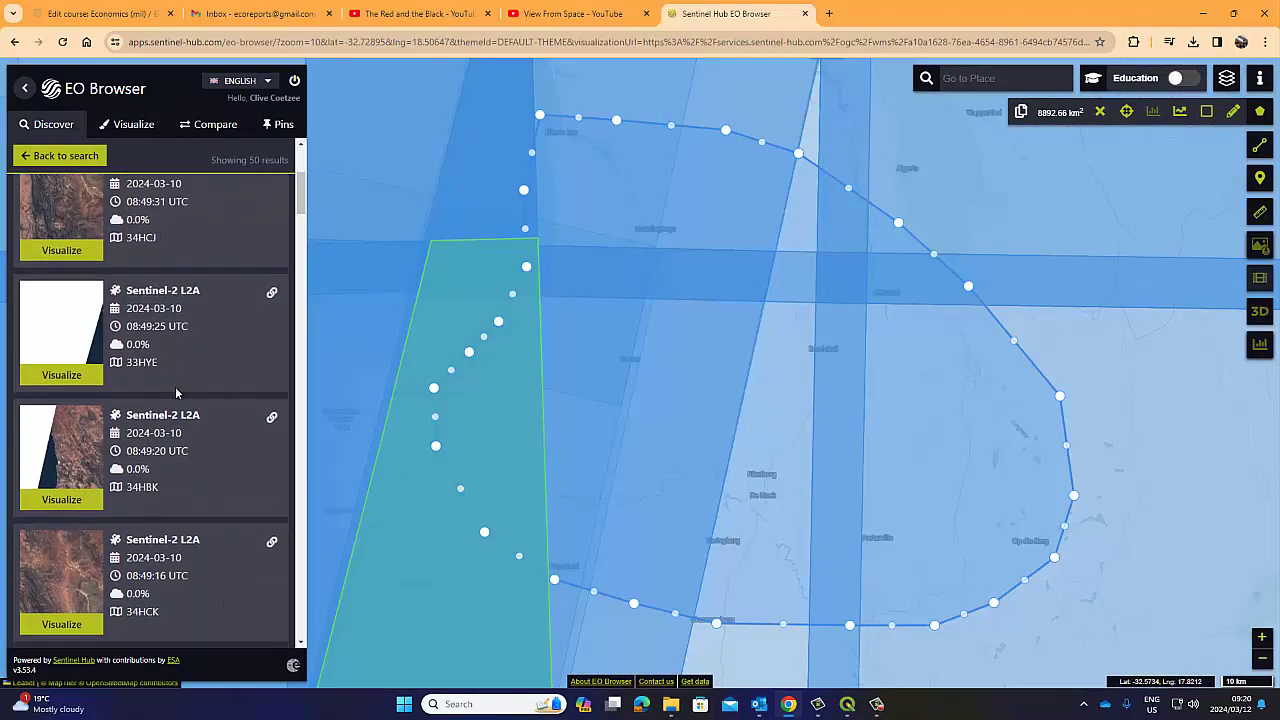
{"action": "left_click_drag", "start_coordinate": [300, 283], "coordinate": [296, 550]}
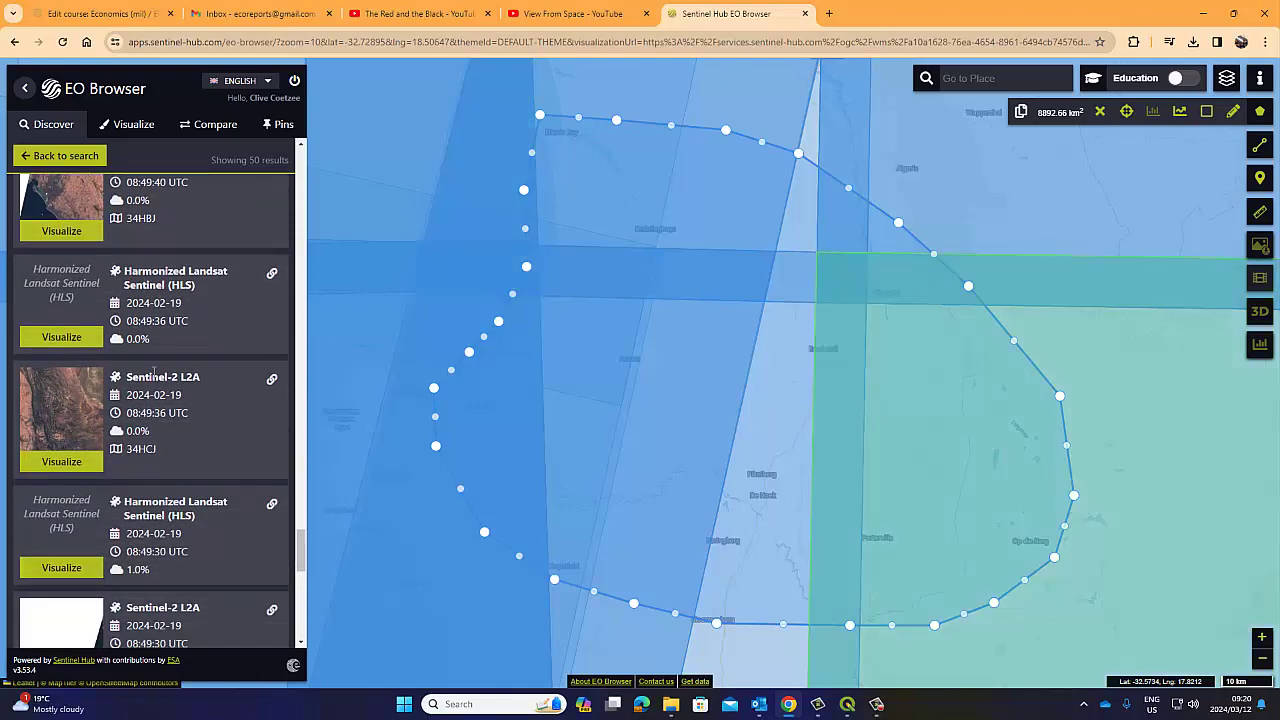
{"action": "scroll", "coordinate": [176, 366], "scroll_direction": "down", "scroll_amount": 1}
{"action": "scroll", "coordinate": [176, 366], "scroll_direction": "down", "scroll_amount": 10}
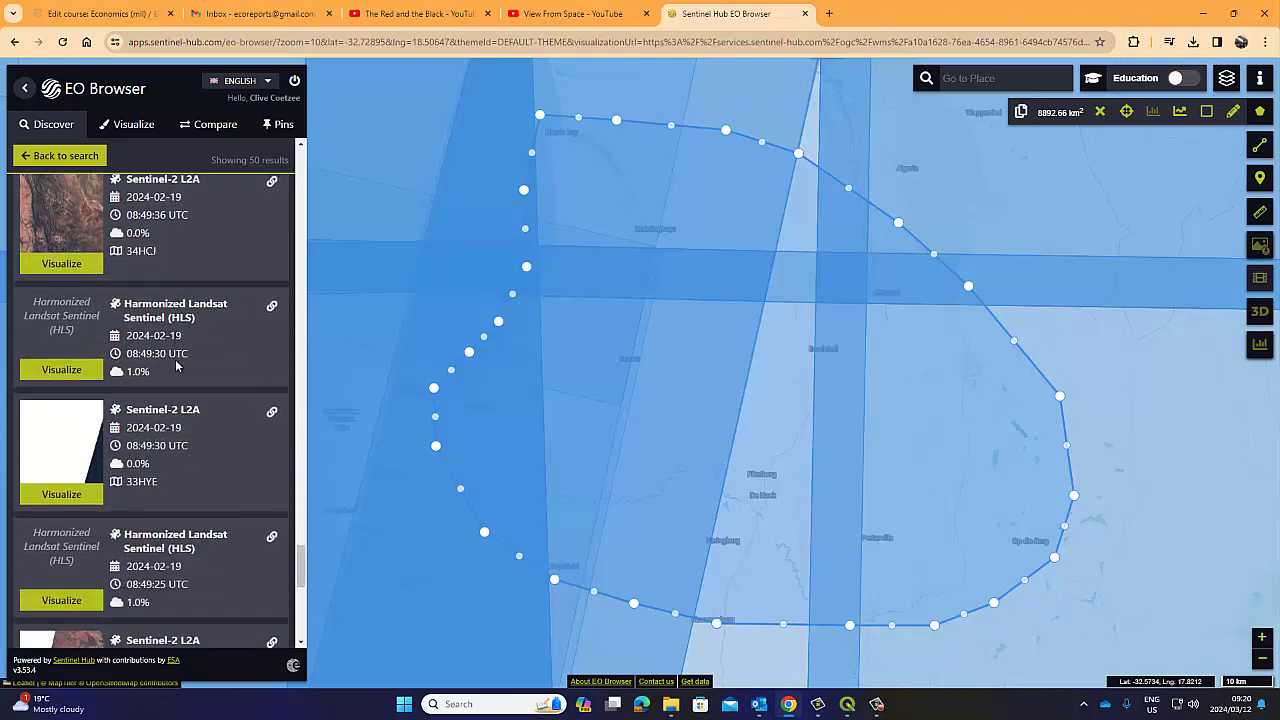
{"action": "scroll", "coordinate": [176, 362], "scroll_direction": "down", "scroll_amount": 4}
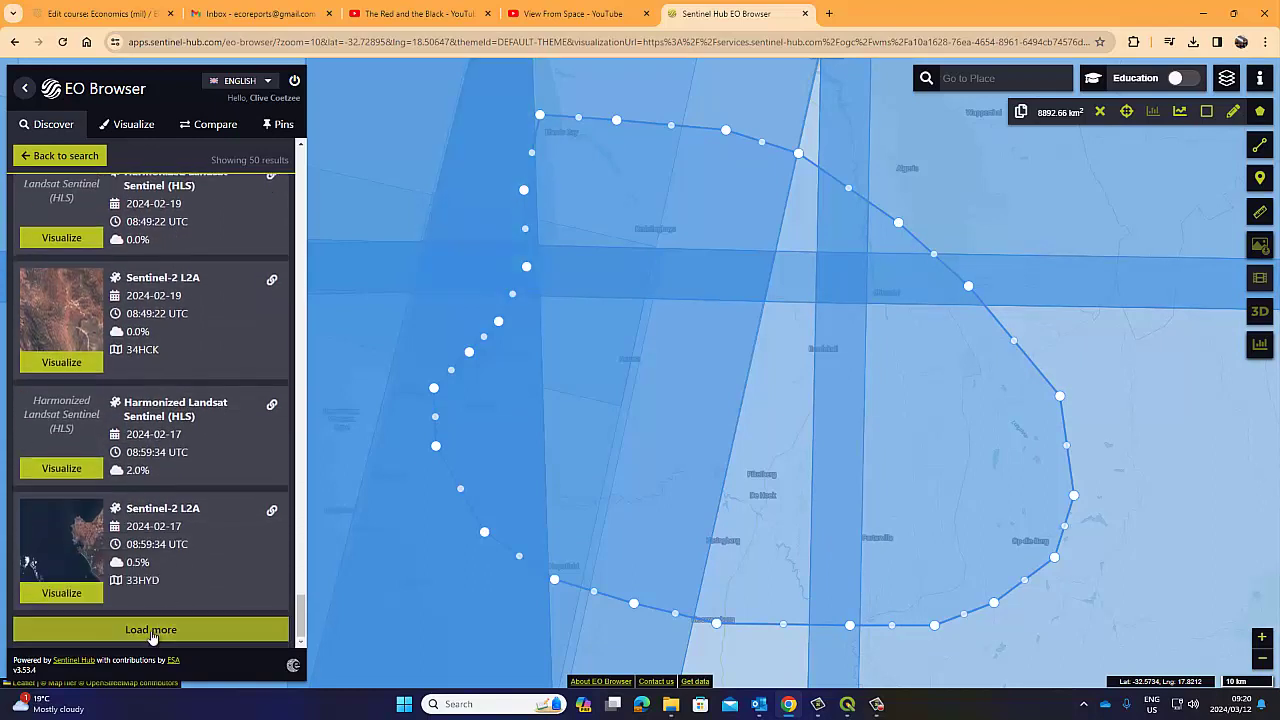
- Go back up through the scene results and visualize the Landsat 8-9 L2 scene from 2024-02-23 at 08:41:03 UTC
{"action": "scroll", "coordinate": [172, 510], "scroll_direction": "up", "scroll_amount": 5}
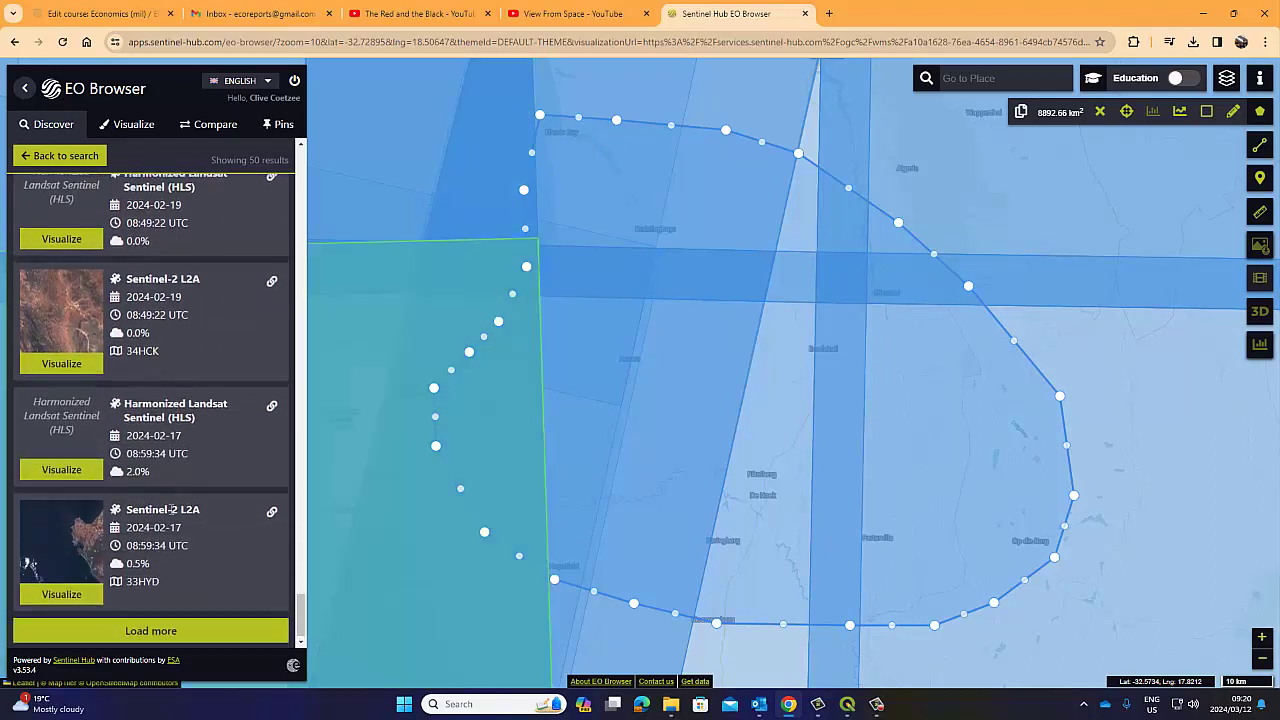
{"action": "scroll", "coordinate": [172, 512], "scroll_direction": "up", "scroll_amount": 3}
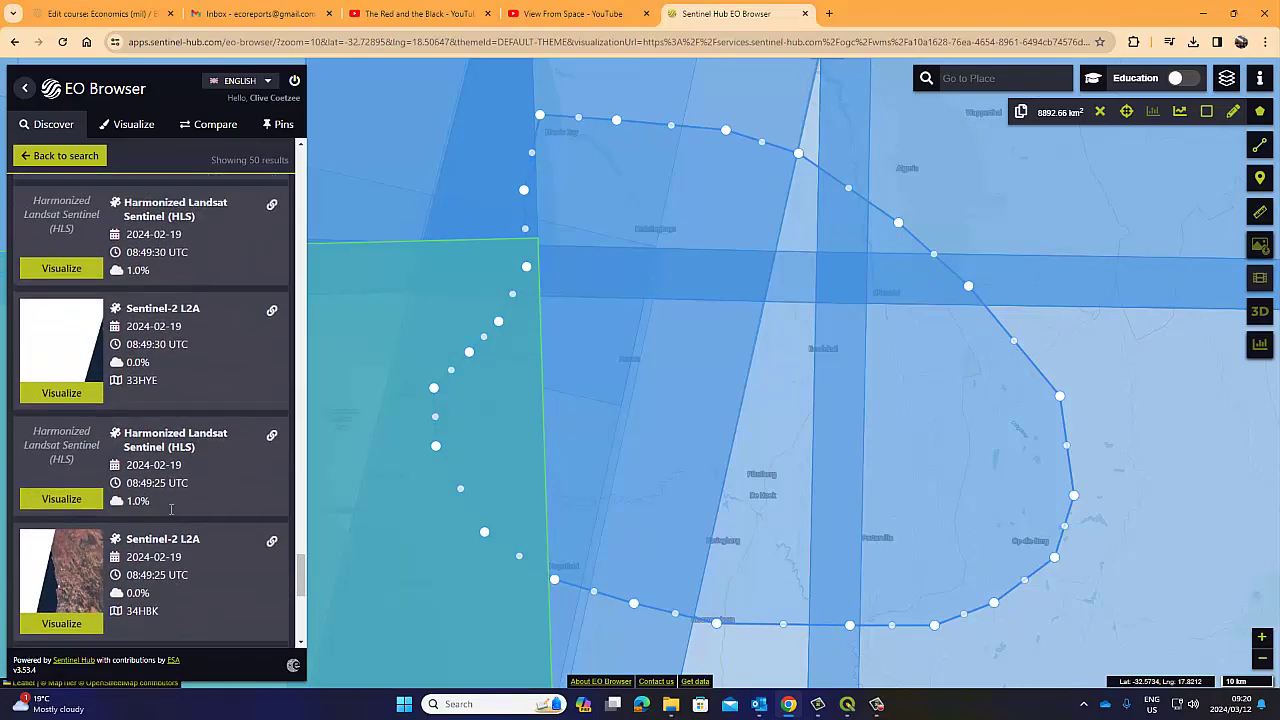
{"action": "scroll", "coordinate": [172, 514], "scroll_direction": "up", "scroll_amount": 5}
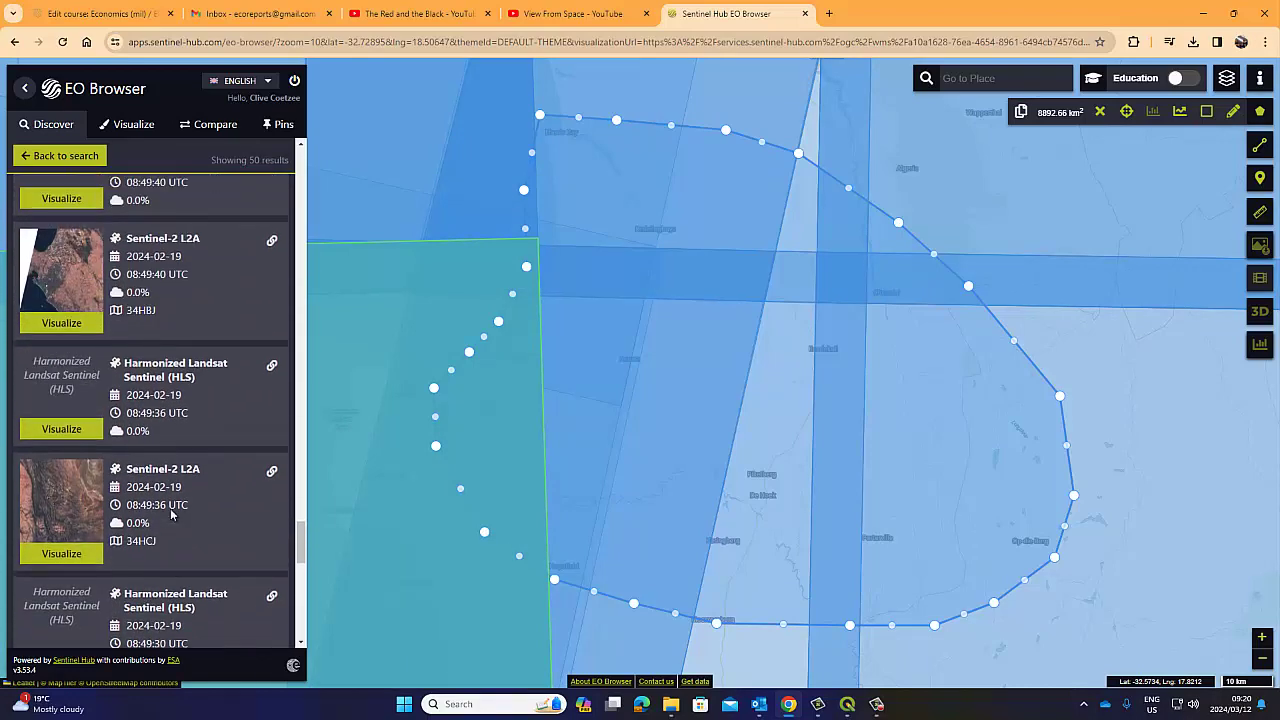
{"action": "scroll", "coordinate": [172, 514], "scroll_direction": "up", "scroll_amount": 6}
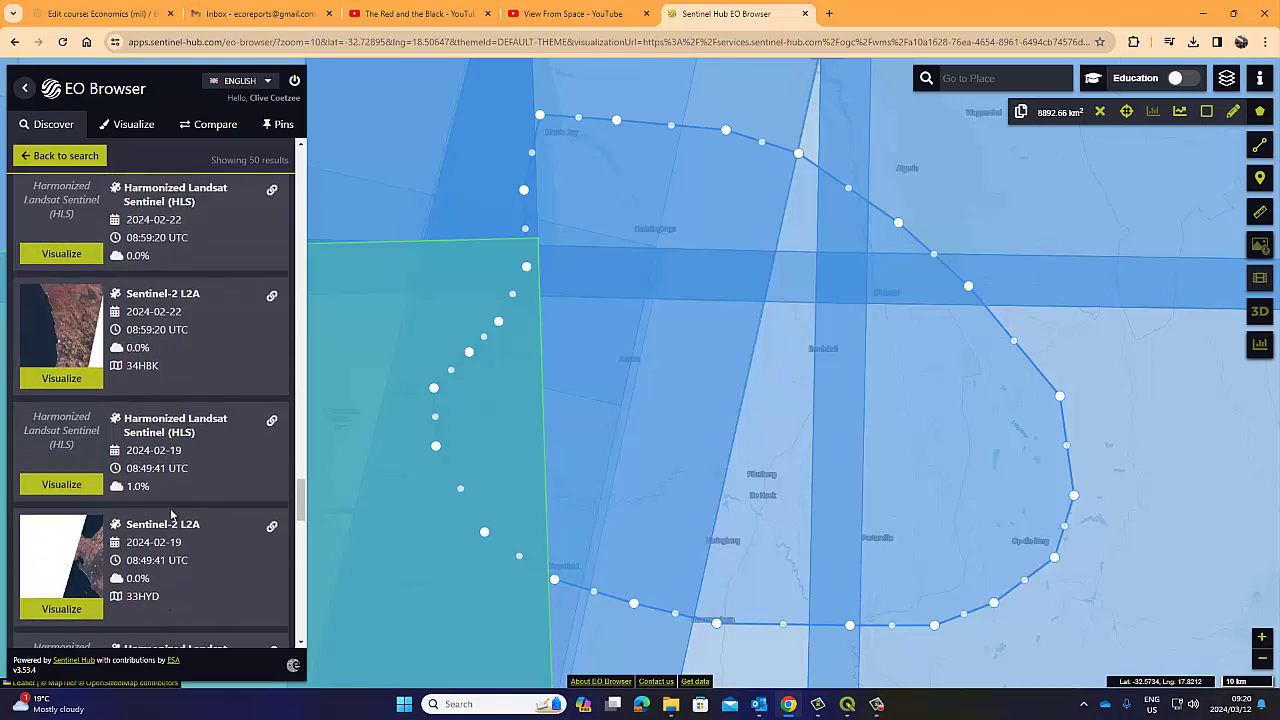
{"action": "scroll", "coordinate": [172, 514], "scroll_direction": "up", "scroll_amount": 5}
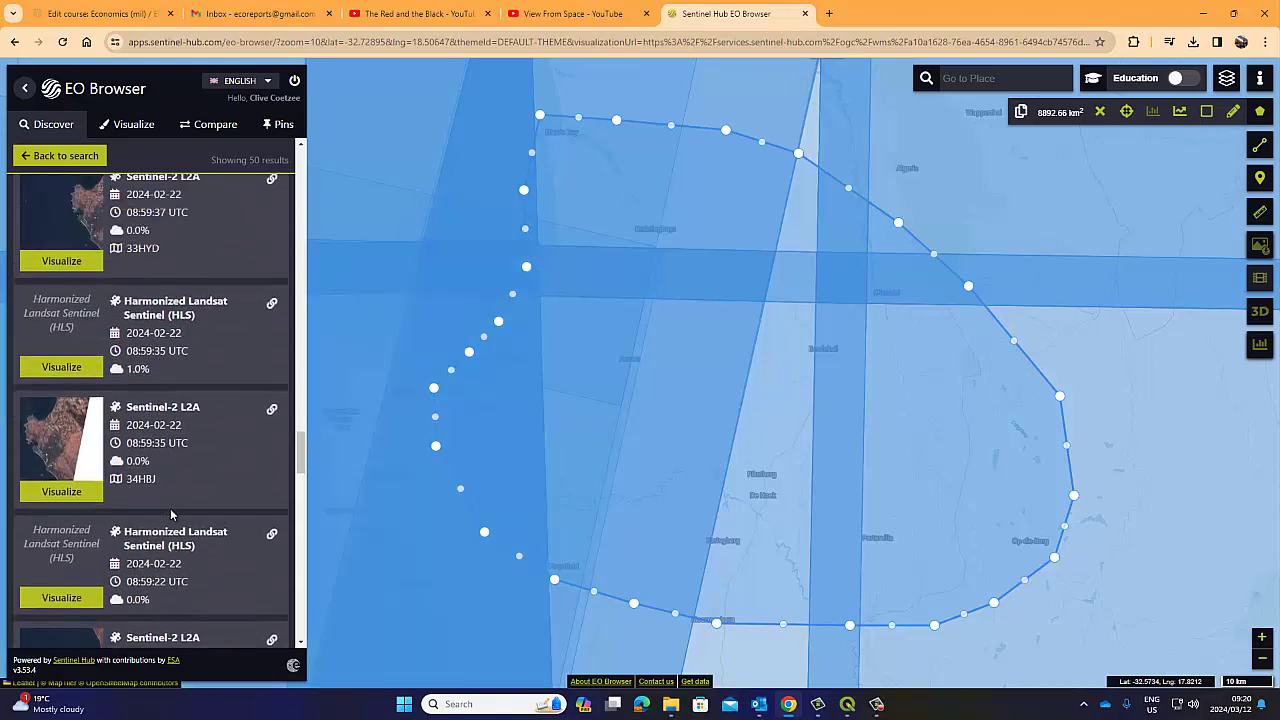
{"action": "scroll", "coordinate": [172, 514], "scroll_direction": "up", "scroll_amount": 3}
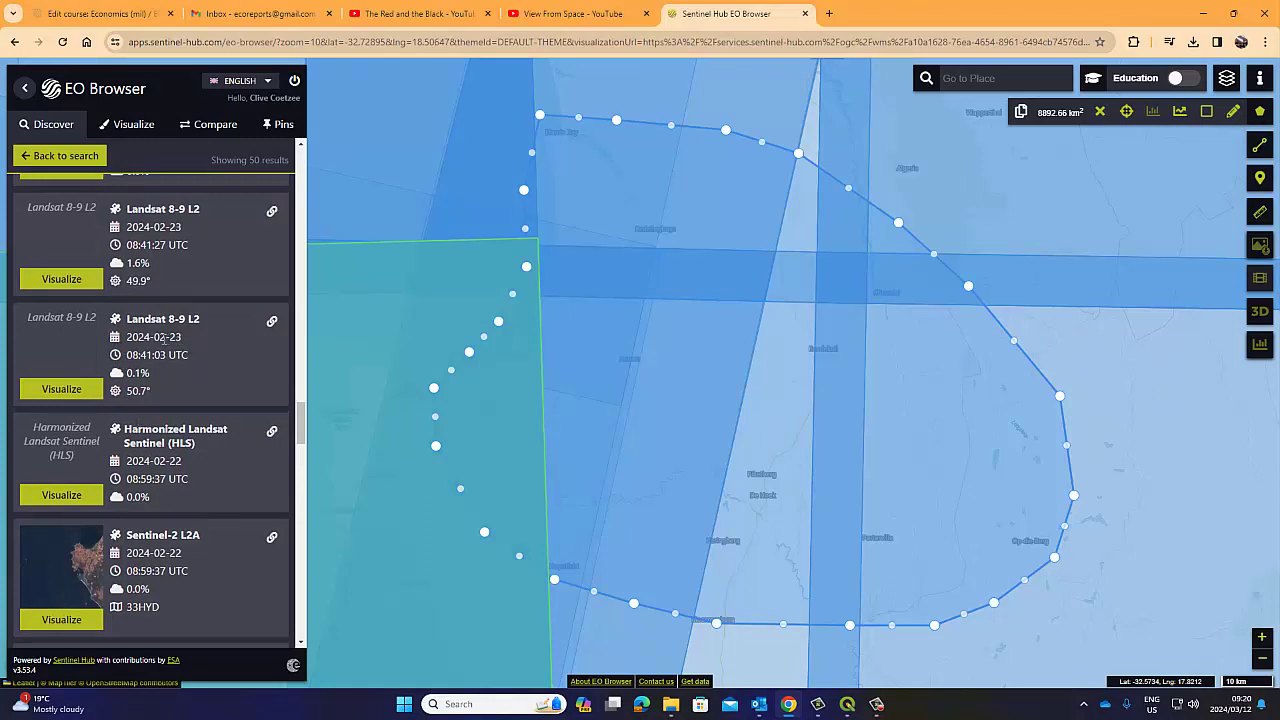
{"action": "left_click", "coordinate": [58, 389]}
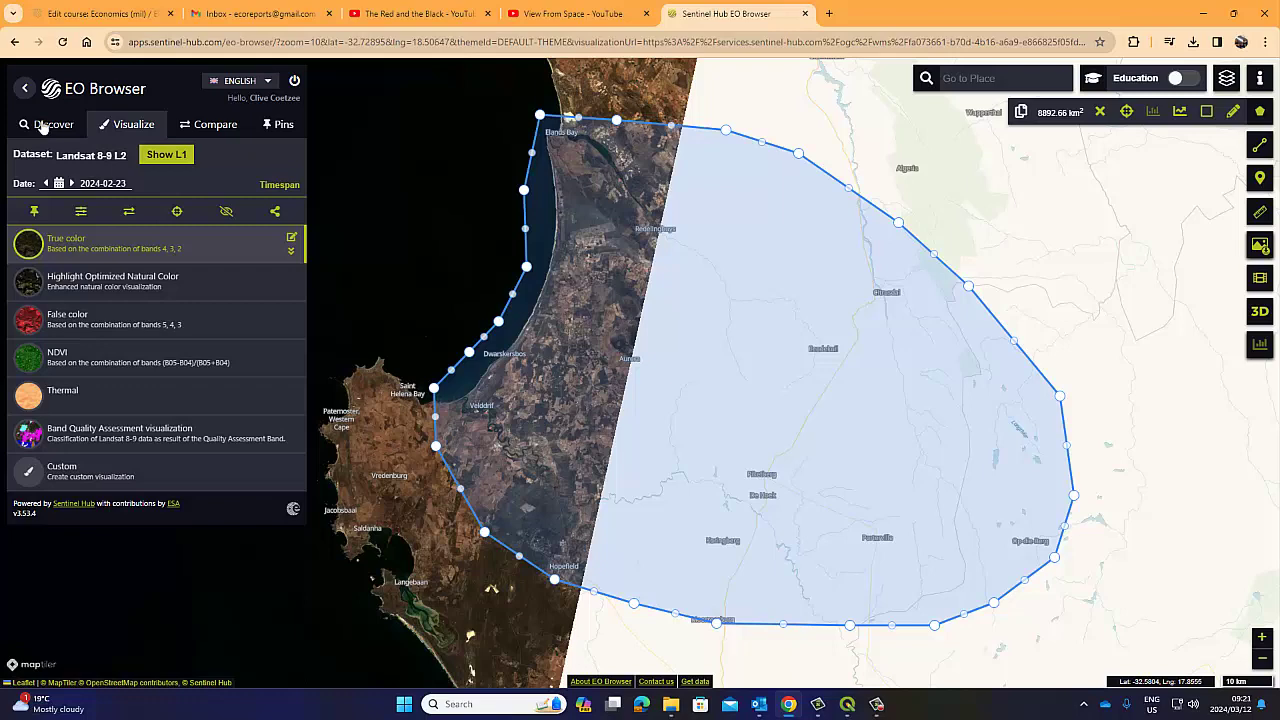
- Return to the scene results and visualize the Harmonized Landsat Sentinel scene from 2024-02-27 at 08:59:19 UTC
{"action": "left_click", "coordinate": [42, 126]}
{"action": "scroll", "coordinate": [180, 398], "scroll_direction": "down", "scroll_amount": 3}
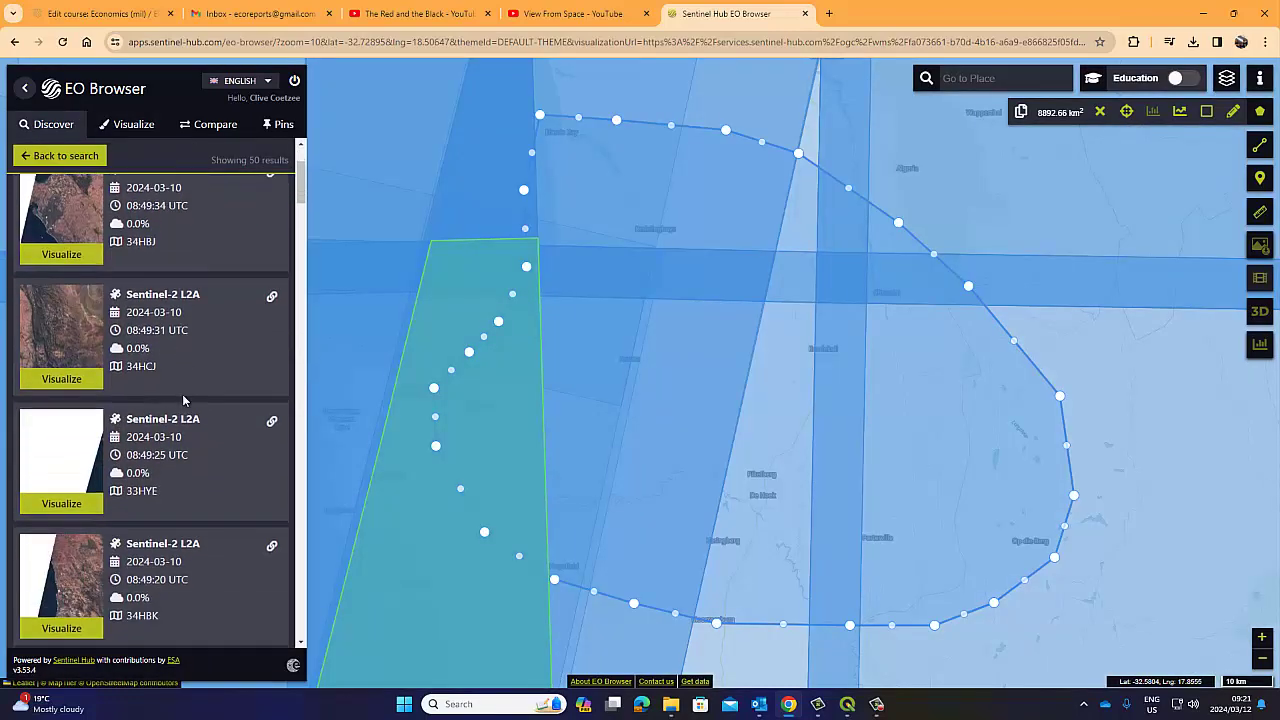
{"action": "scroll", "coordinate": [183, 400], "scroll_direction": "down", "scroll_amount": 5}
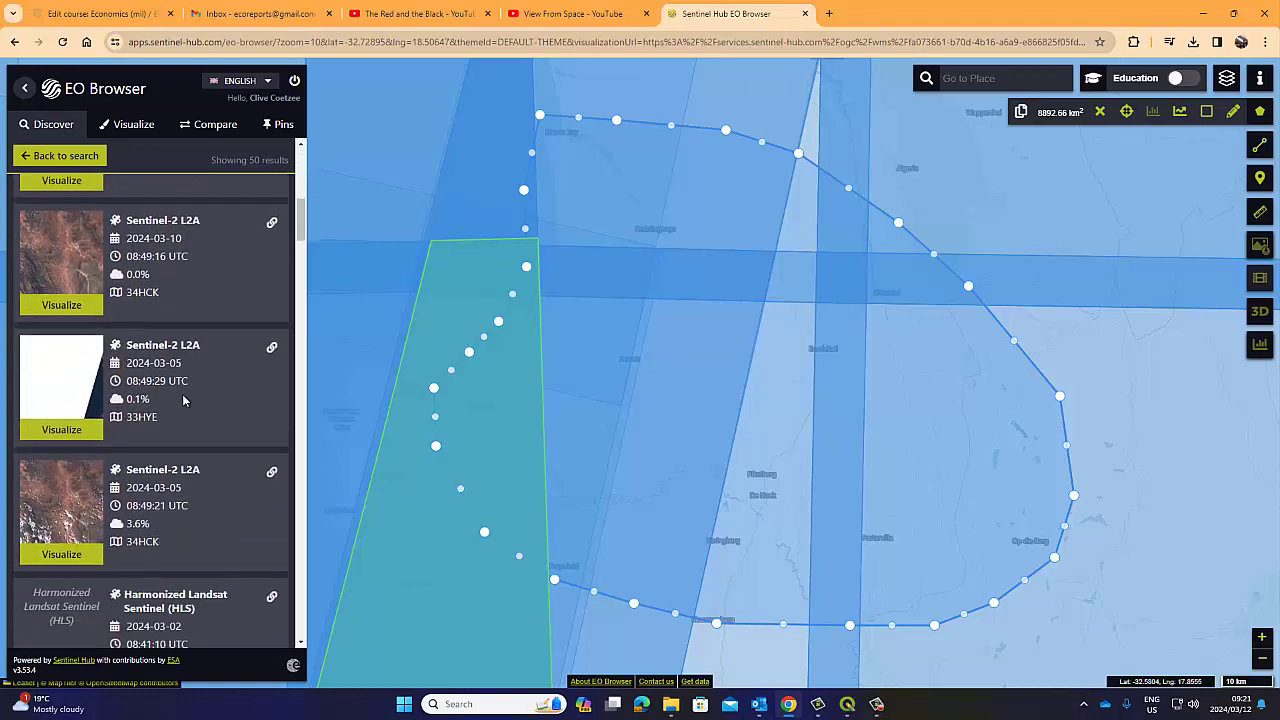
{"action": "scroll", "coordinate": [183, 400], "scroll_direction": "down", "scroll_amount": 5}
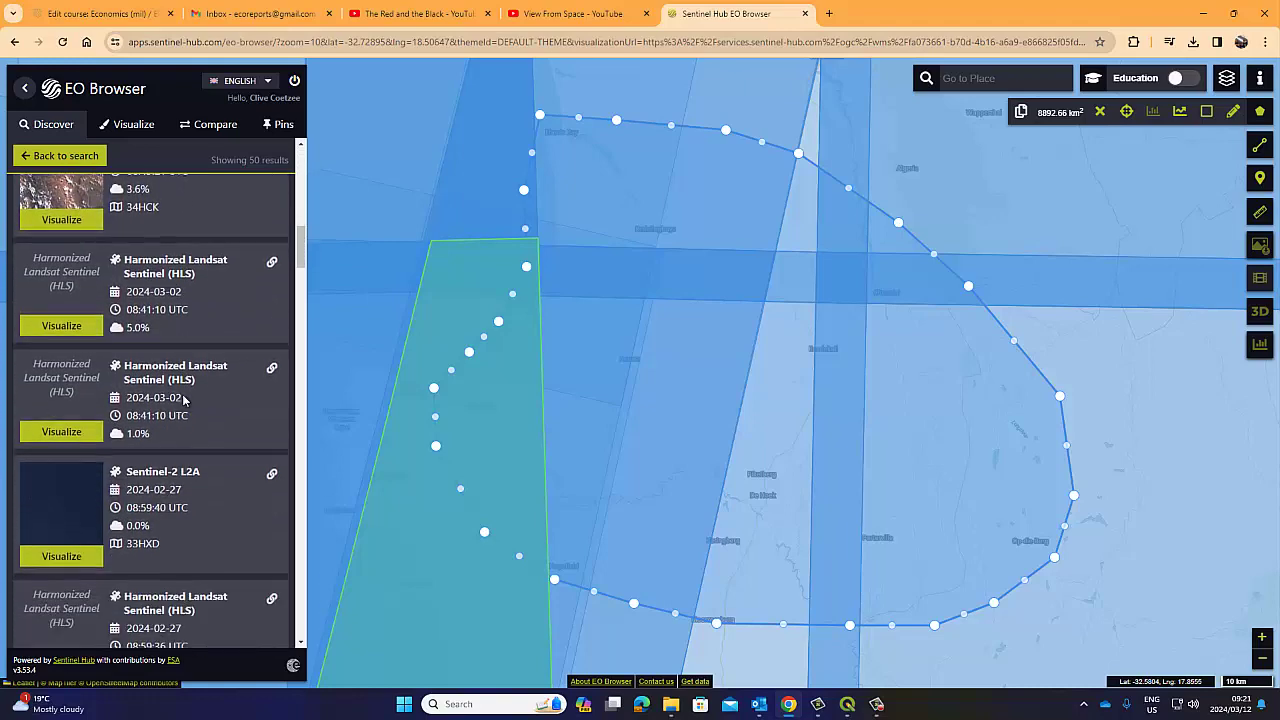
{"action": "scroll", "coordinate": [183, 400], "scroll_direction": "down", "scroll_amount": 5}
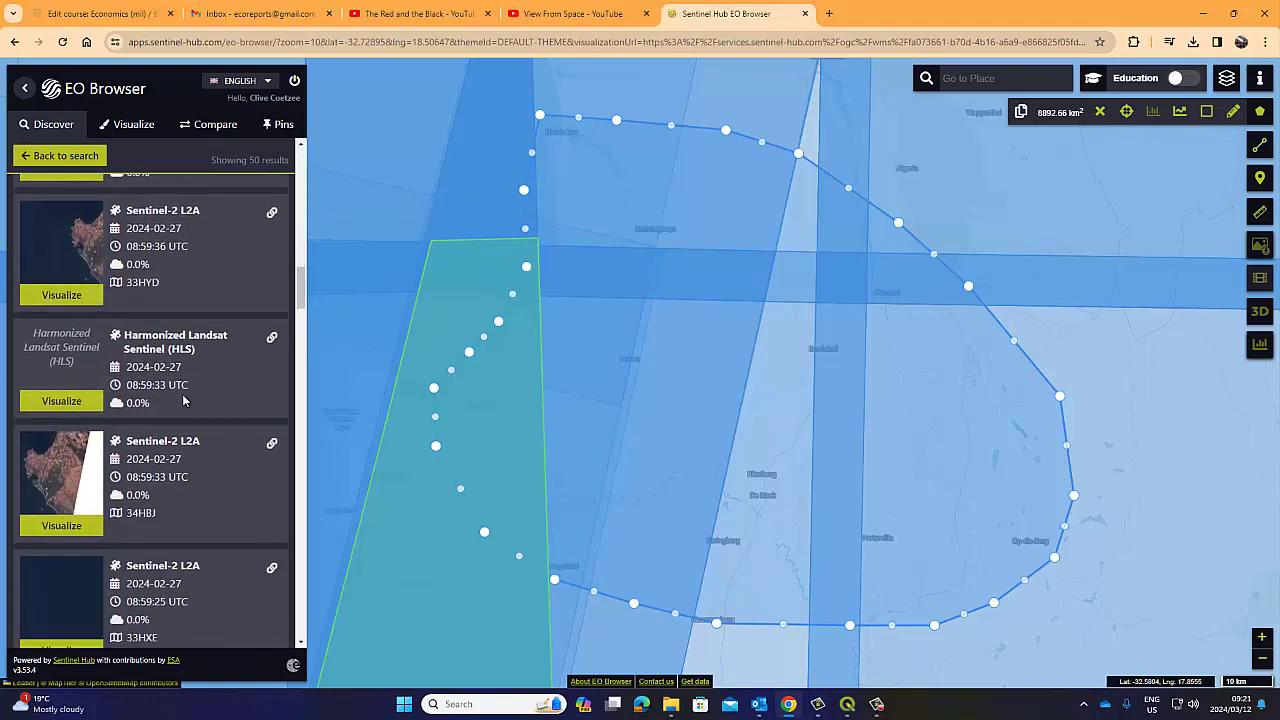
{"action": "scroll", "coordinate": [66, 502], "scroll_direction": "down", "scroll_amount": 2}
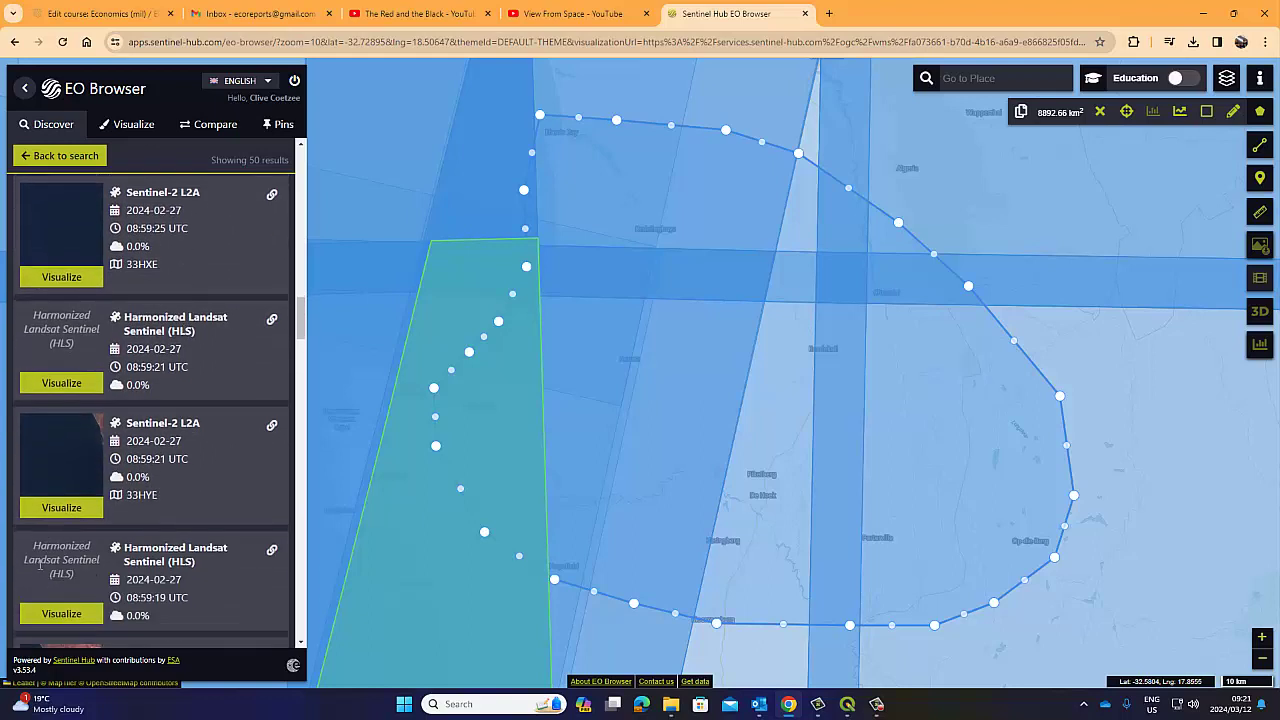
{"action": "scroll", "coordinate": [64, 560], "scroll_direction": "down", "scroll_amount": 2}
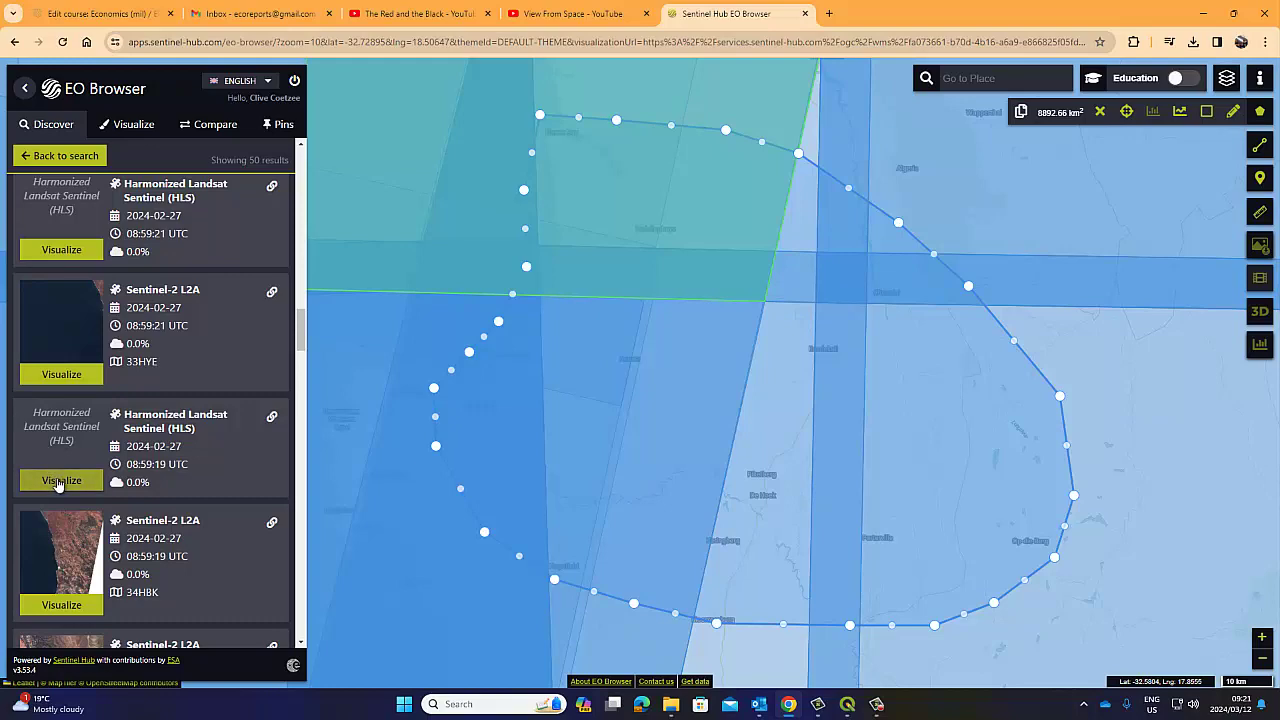
{"action": "left_click", "coordinate": [57, 479]}
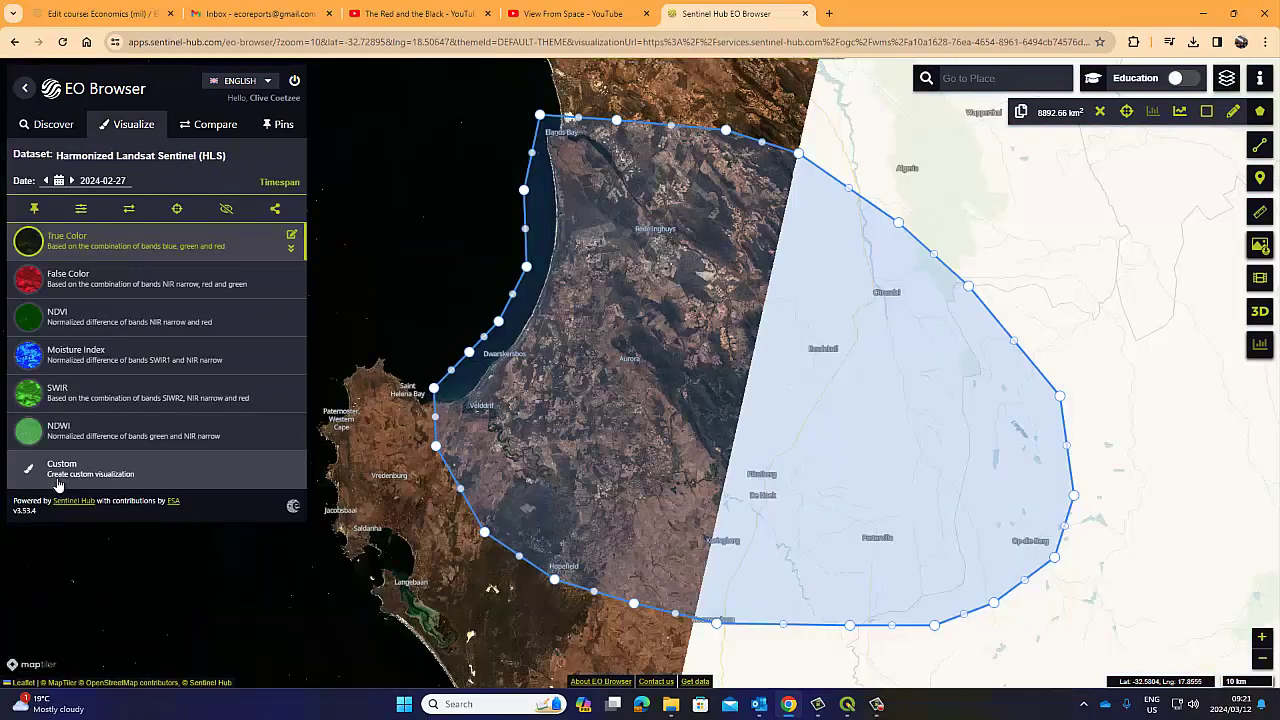
- Return to the scene results and visualize the Landsat 8-9 L2 scene from 2024-02-23 at 08:41:27 UTC, briefly hiding the side panel
{"action": "left_click", "coordinate": [40, 124]}
{"action": "scroll", "coordinate": [60, 352], "scroll_direction": "down", "scroll_amount": 6}
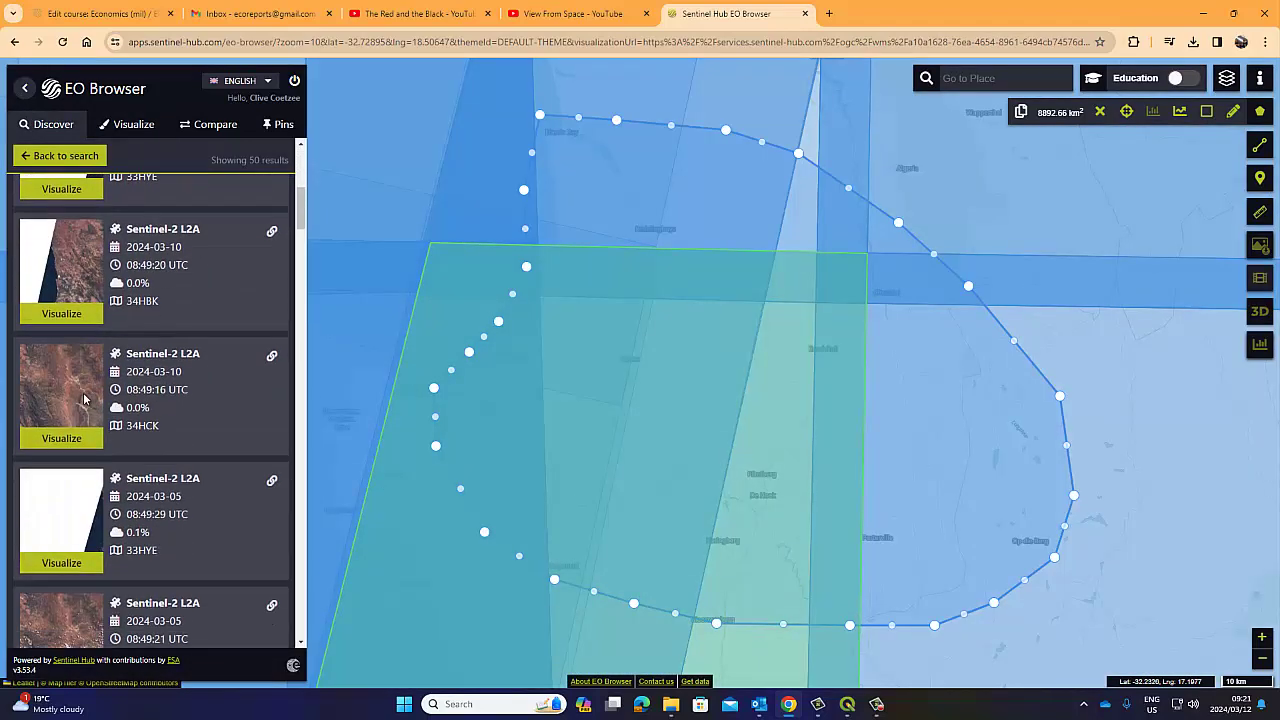
{"action": "scroll", "coordinate": [85, 400], "scroll_direction": "down", "scroll_amount": 2}
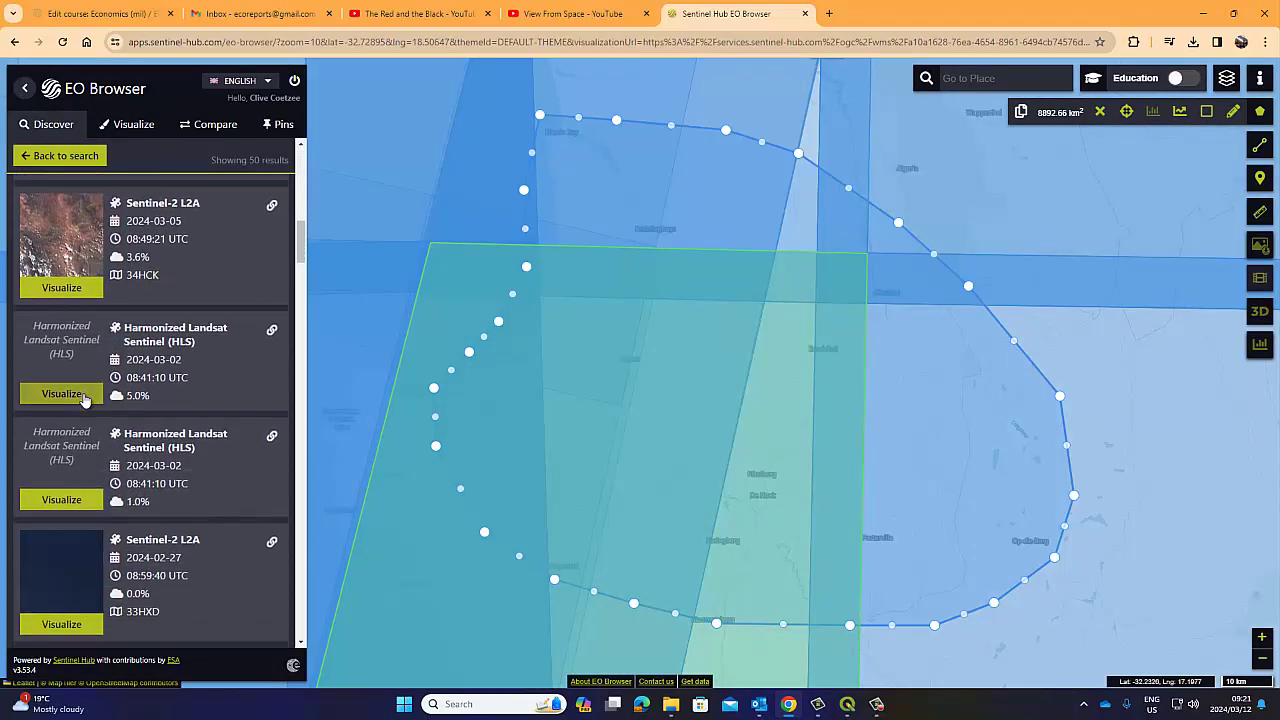
{"action": "scroll", "coordinate": [85, 400], "scroll_direction": "down", "scroll_amount": 5}
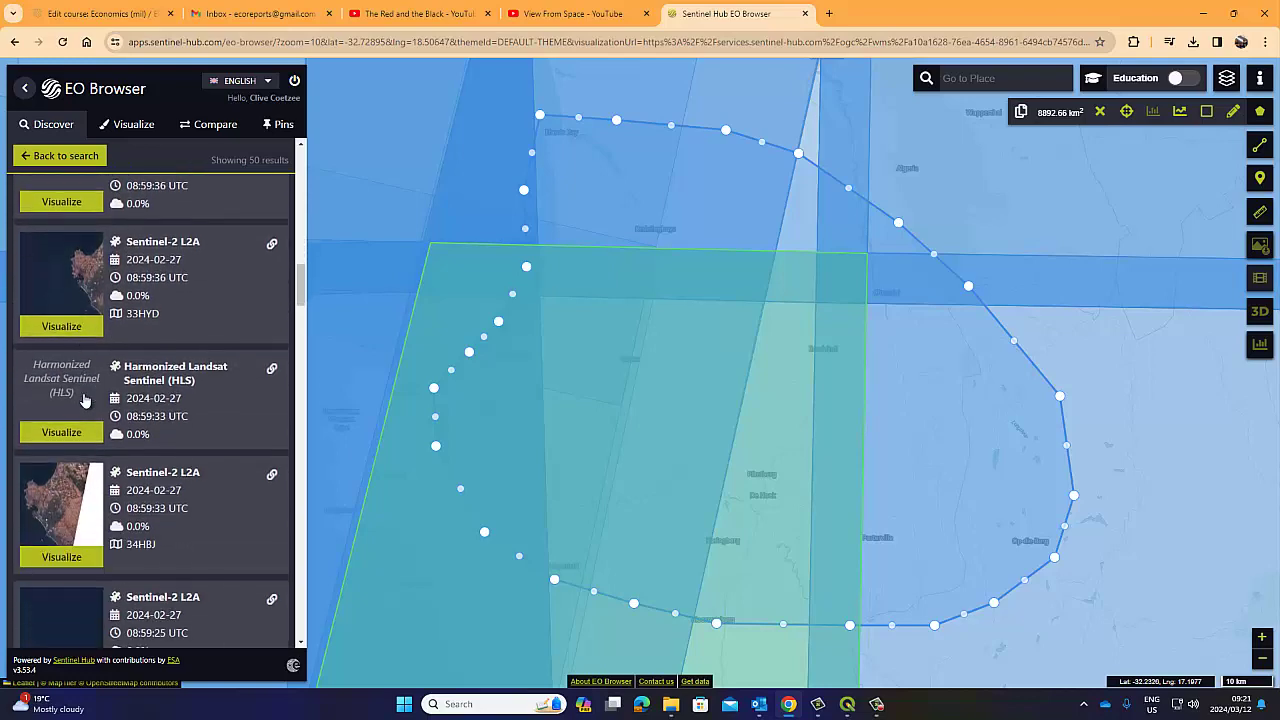
{"action": "scroll", "coordinate": [85, 400], "scroll_direction": "down", "scroll_amount": 4}
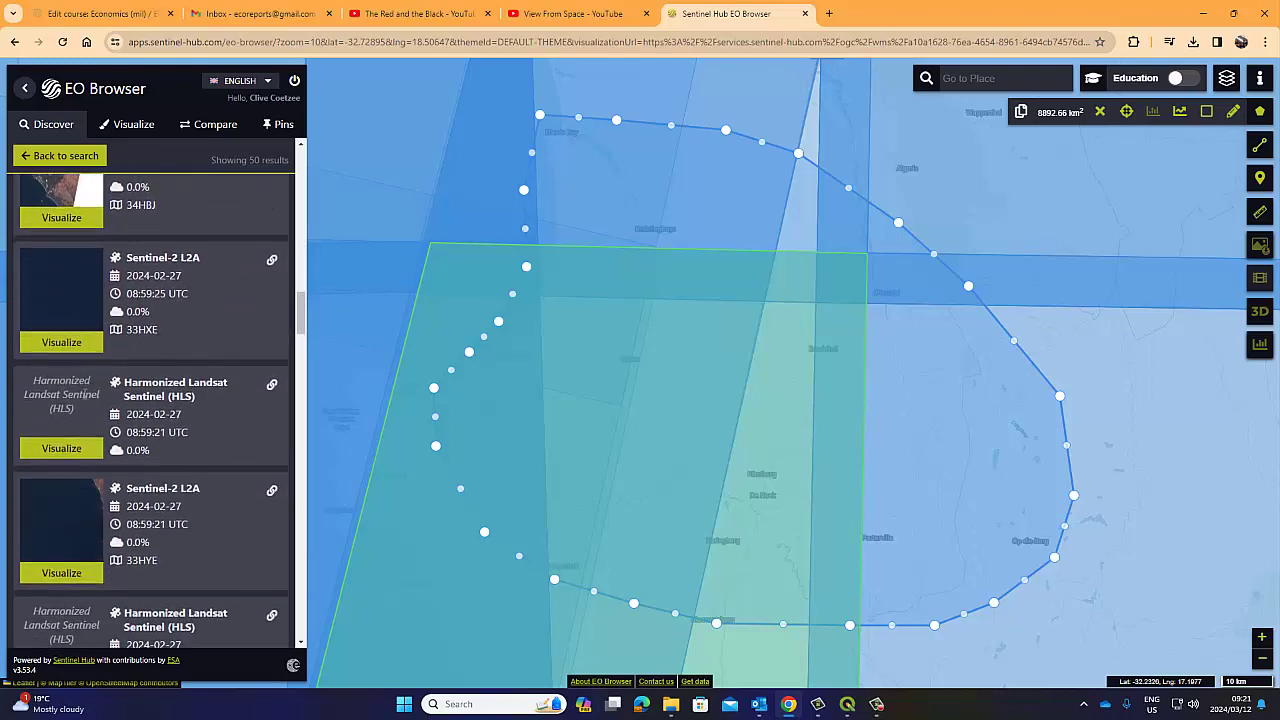
{"action": "scroll", "coordinate": [85, 400], "scroll_direction": "down", "scroll_amount": 6}
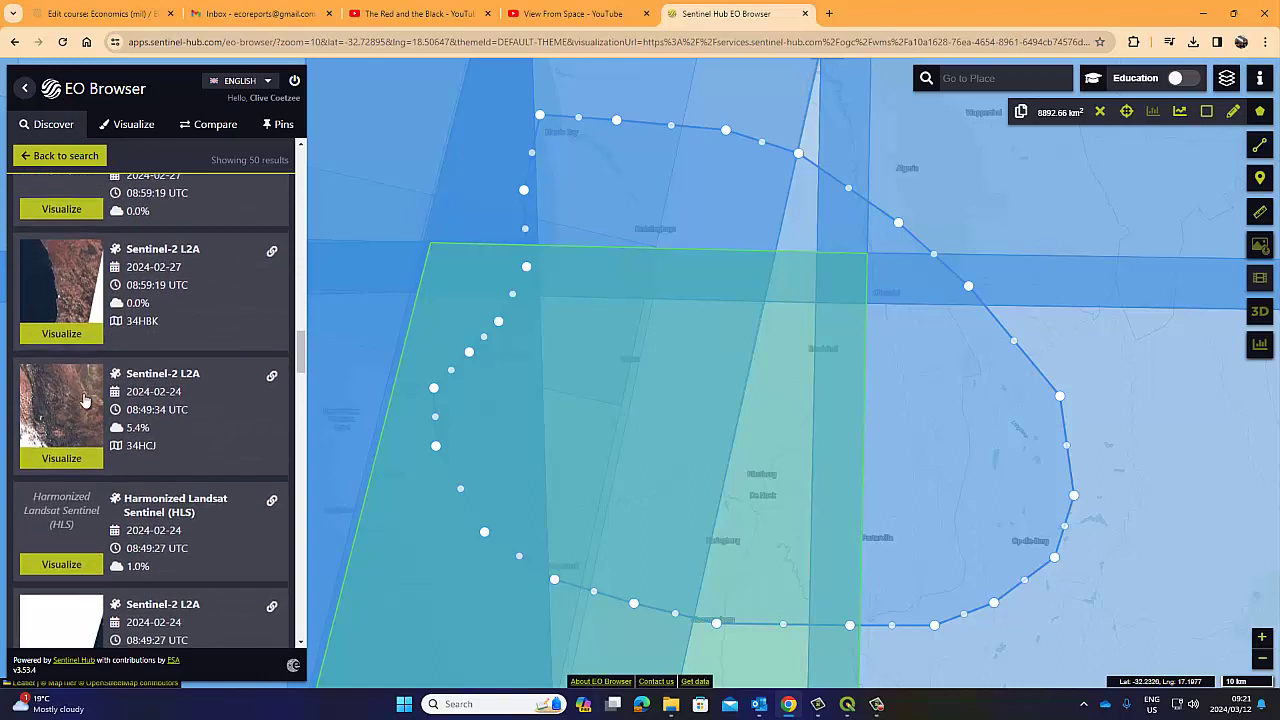
{"action": "scroll", "coordinate": [85, 400], "scroll_direction": "down", "scroll_amount": 5}
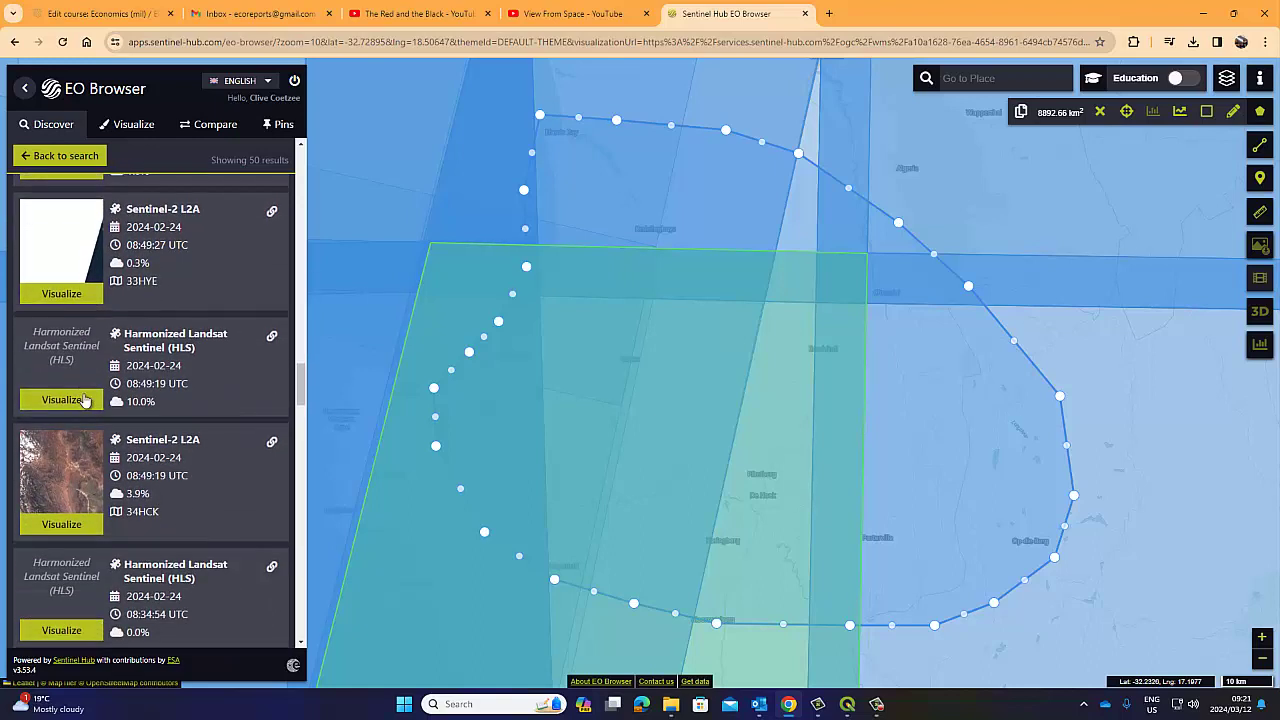
{"action": "scroll", "coordinate": [62, 430], "scroll_direction": "down", "scroll_amount": 1}
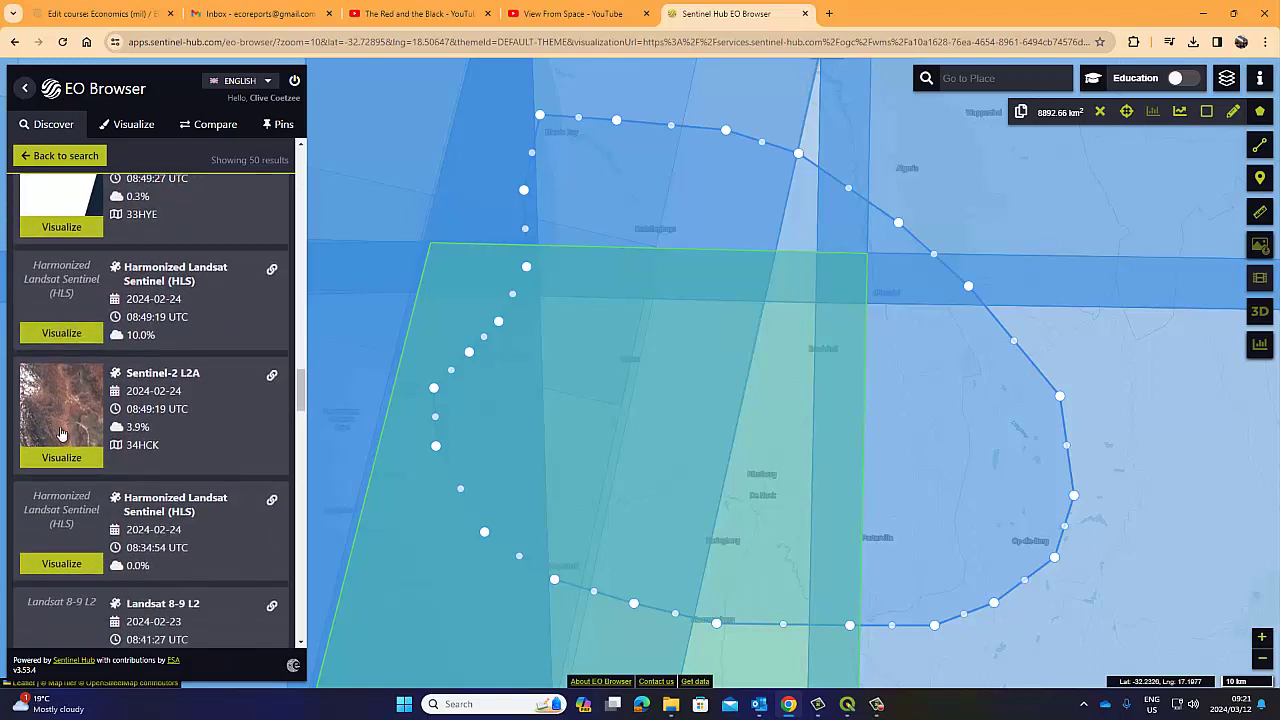
{"action": "scroll", "coordinate": [60, 418], "scroll_direction": "down", "scroll_amount": 3}
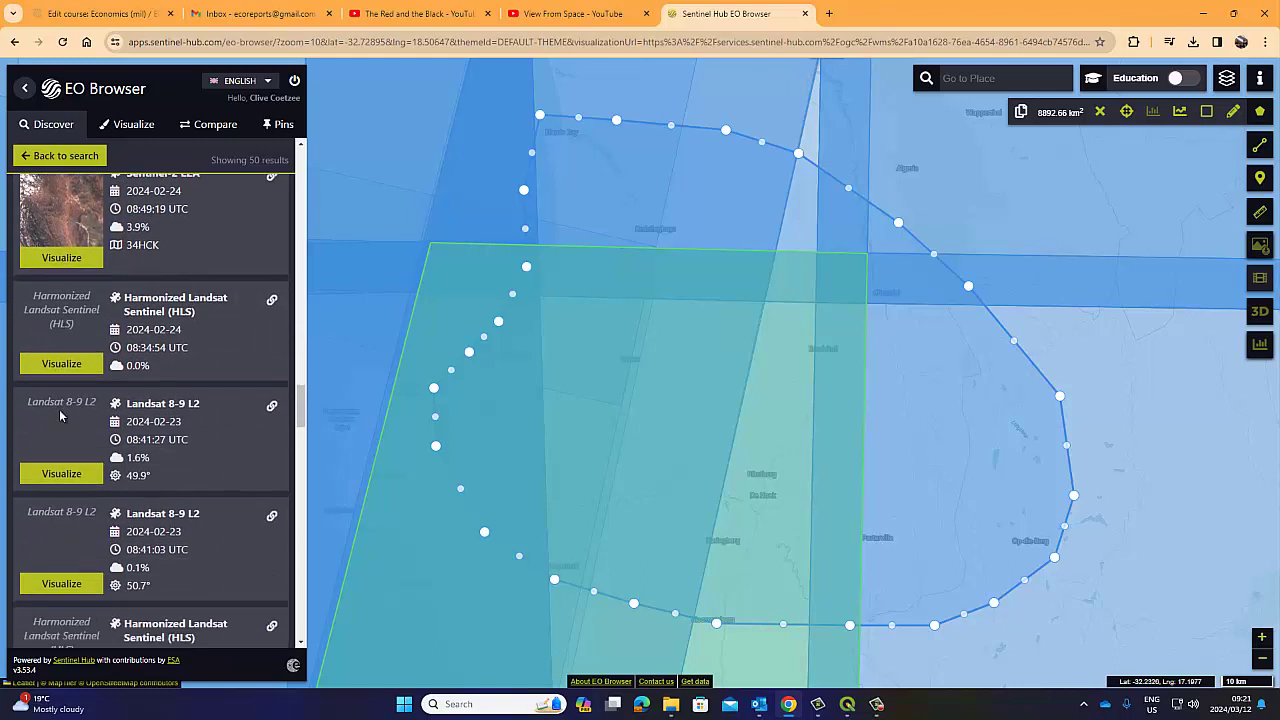
{"action": "left_click", "coordinate": [57, 474]}
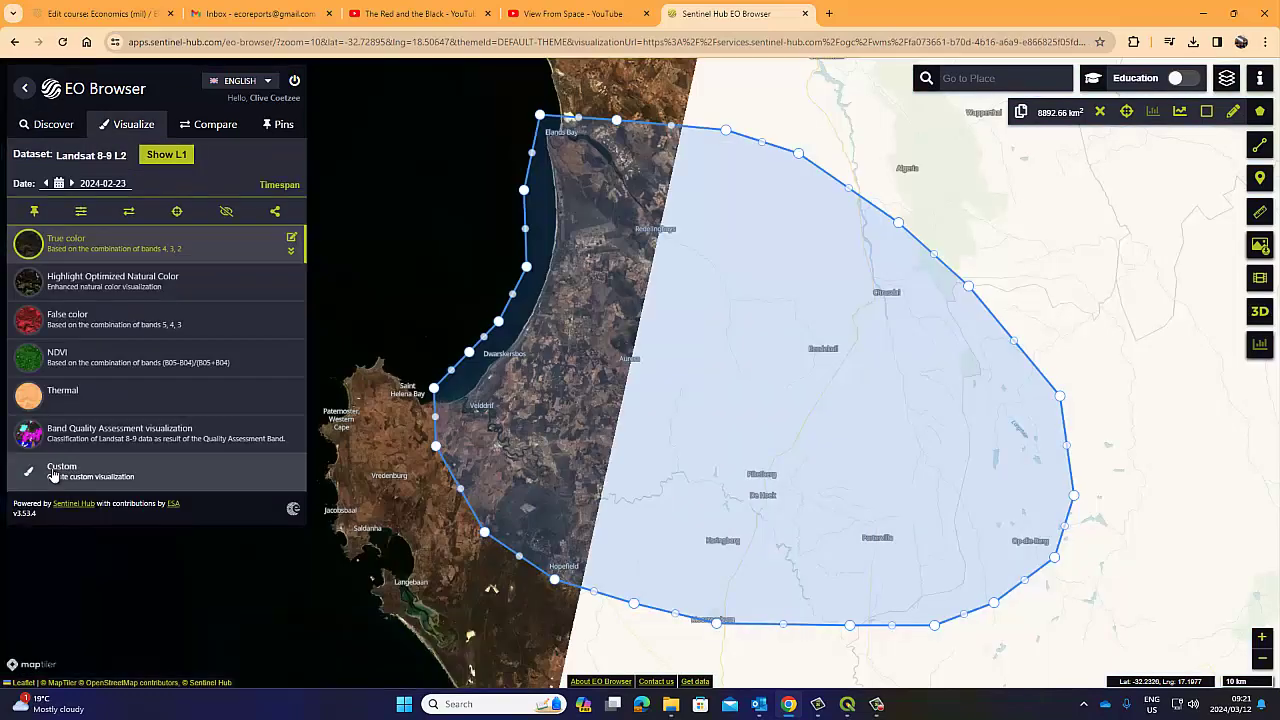
{"action": "left_click", "coordinate": [25, 90]}
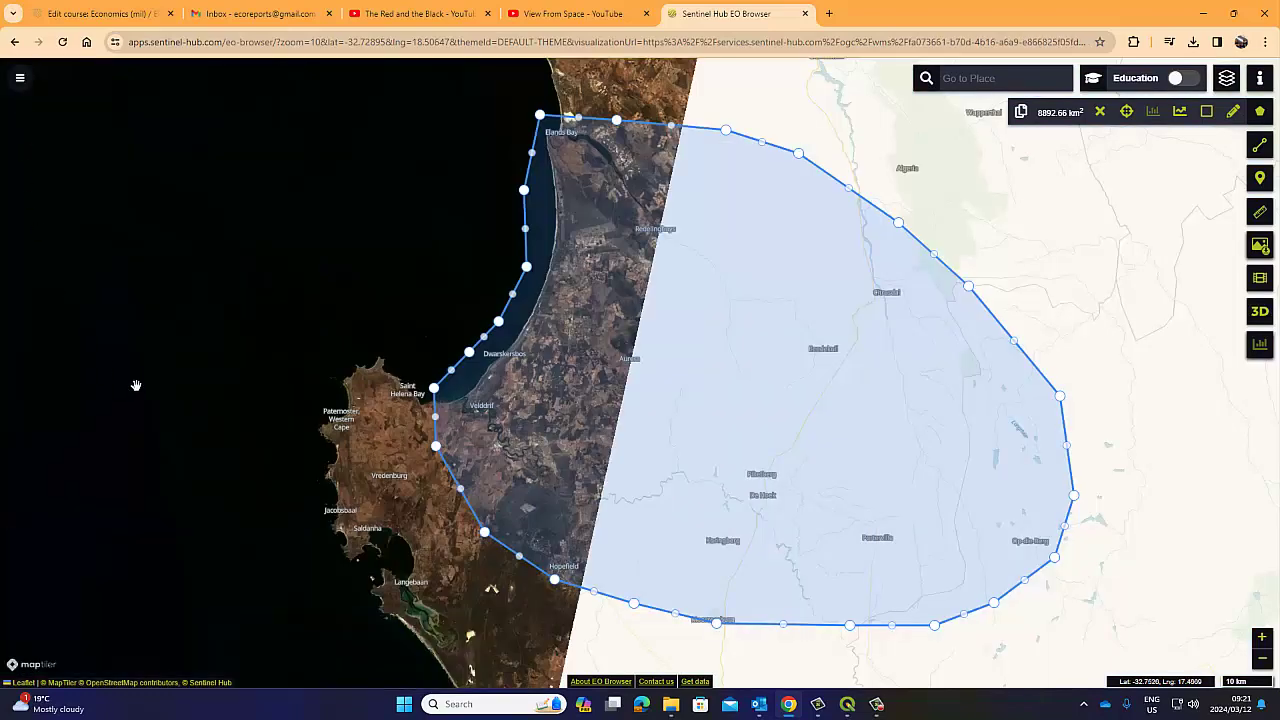
{"action": "left_click", "coordinate": [21, 80]}
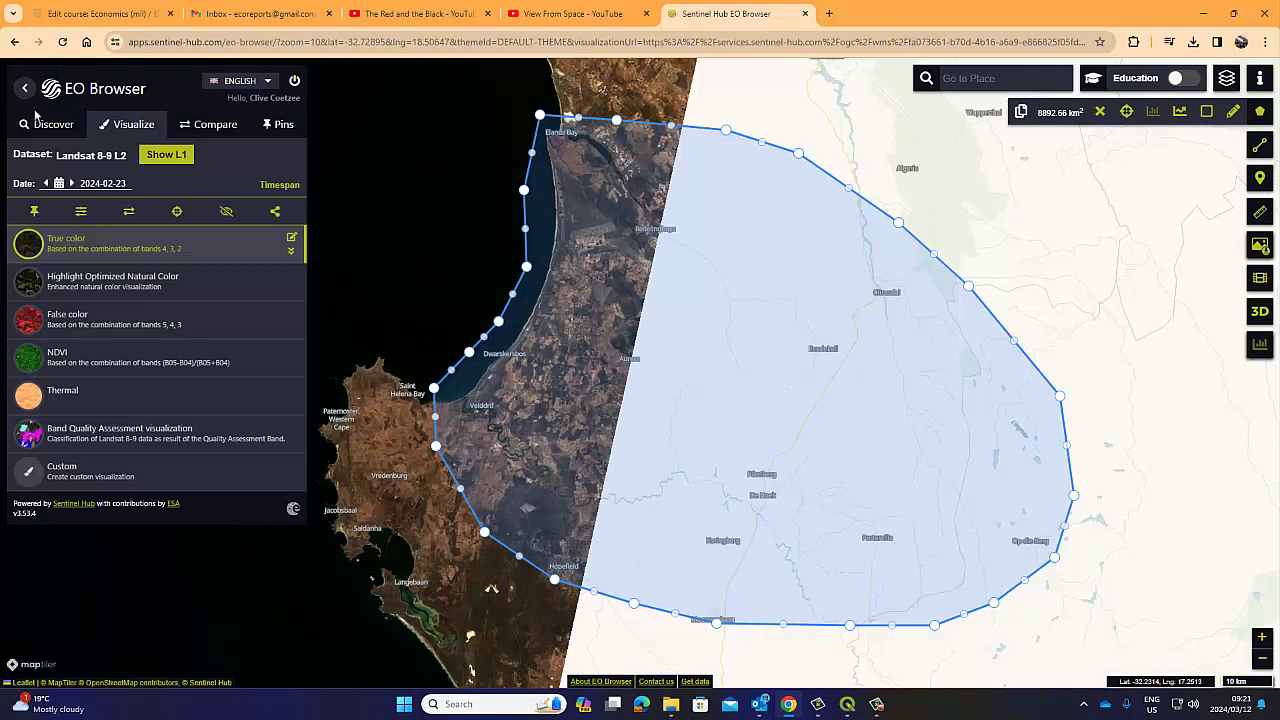
- Load more scene results and look through the additional entries from 2024-02-17 and 2024-02-16
{"action": "left_click", "coordinate": [48, 128]}
{"action": "left_click_drag", "start_coordinate": [298, 170], "coordinate": [252, 641]}
{"action": "left_click", "coordinate": [252, 641]}
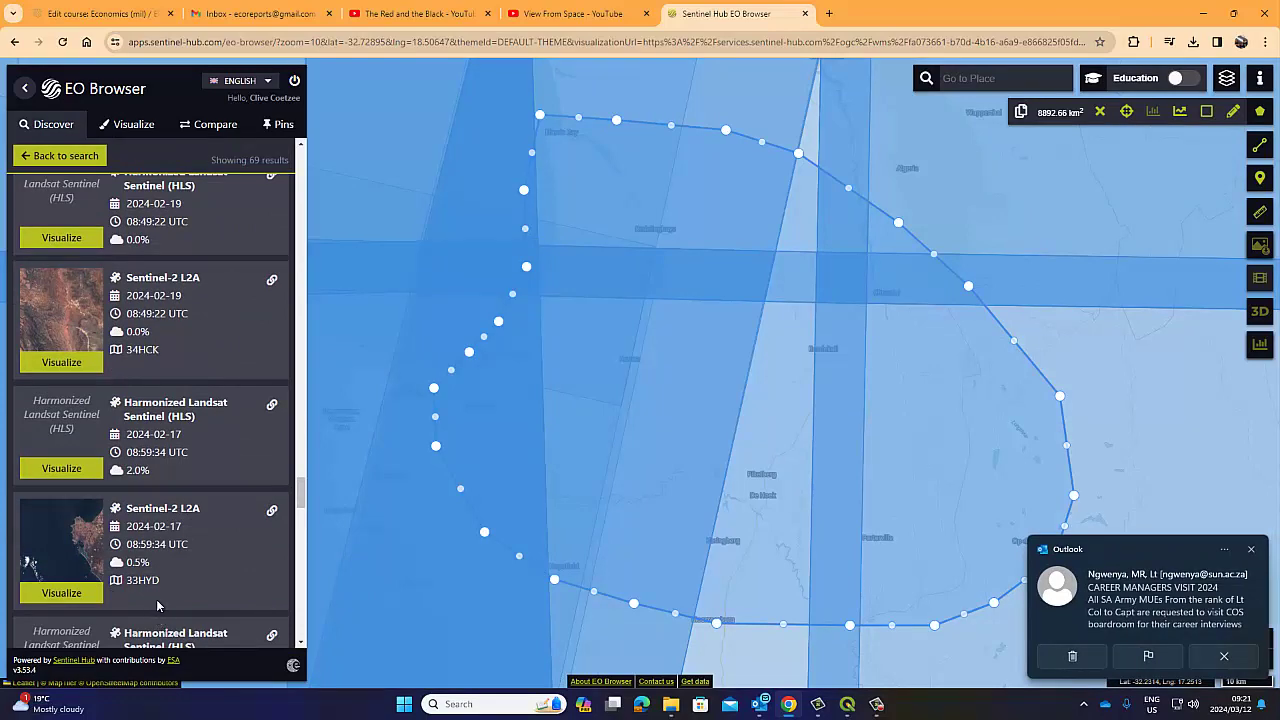
{"action": "scroll", "coordinate": [199, 426], "scroll_direction": "down", "scroll_amount": 1}
{"action": "scroll", "coordinate": [199, 425], "scroll_direction": "down", "scroll_amount": 10}
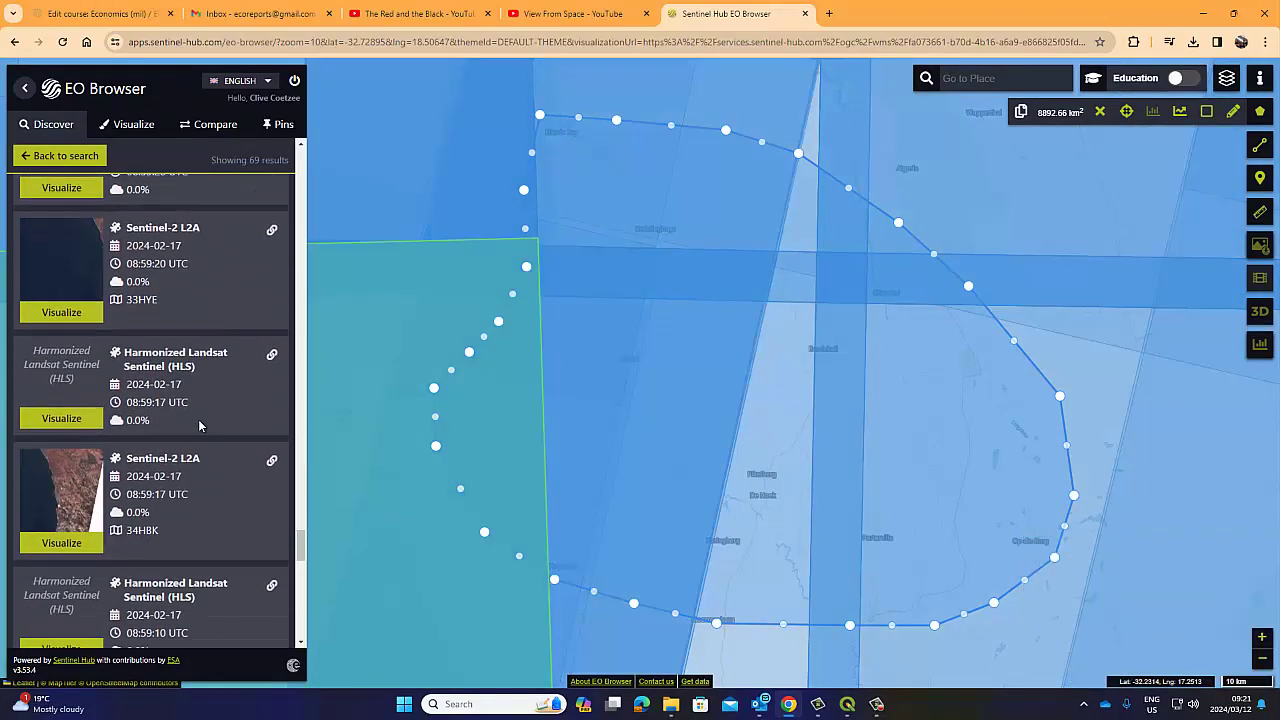
{"action": "scroll", "coordinate": [199, 425], "scroll_direction": "down", "scroll_amount": 5}
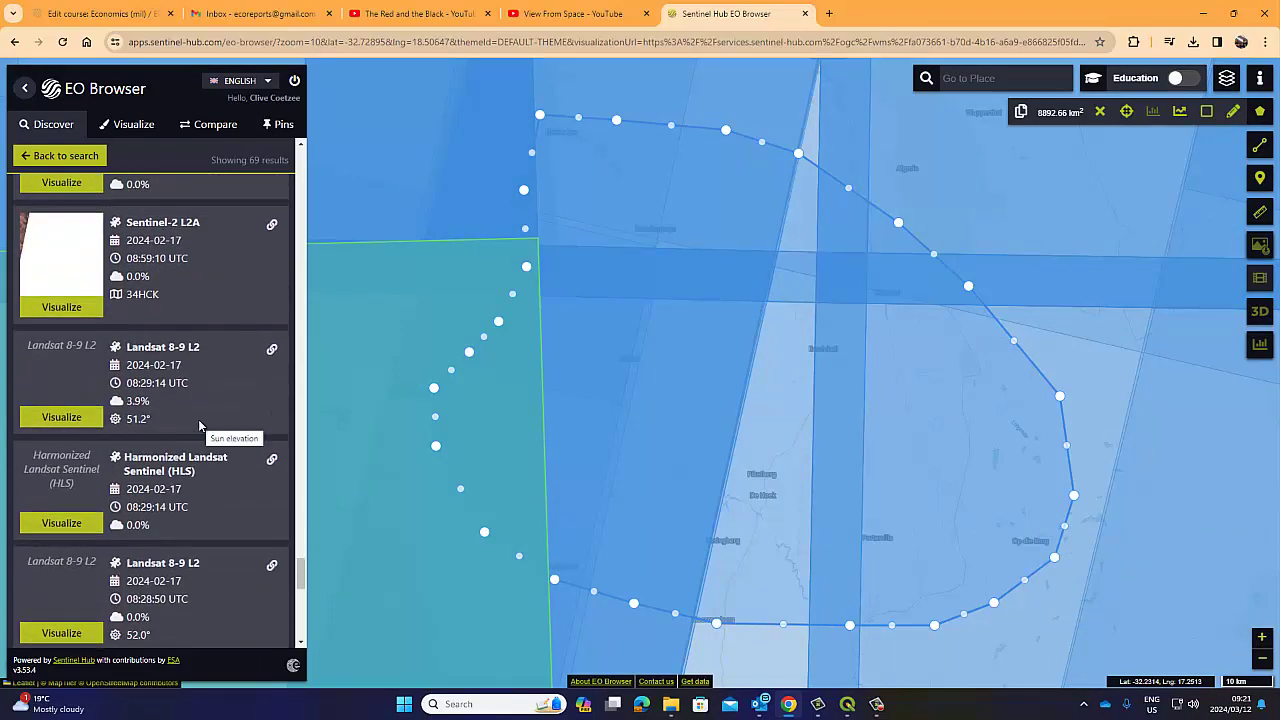
{"action": "scroll", "coordinate": [199, 425], "scroll_direction": "down", "scroll_amount": 2}
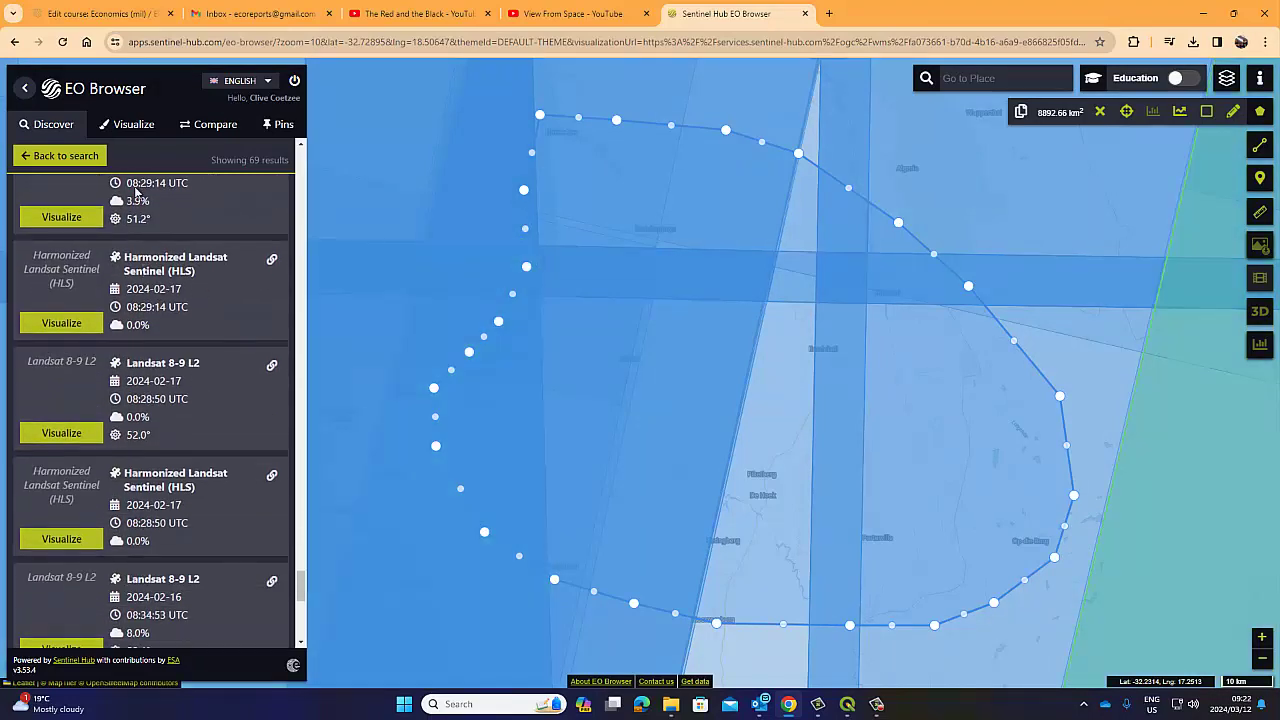
- Return to the search criteria and exclude Sentinel-2 and Harmonized Landsat Sentinel from the data sources
{"action": "left_click", "coordinate": [75, 160]}
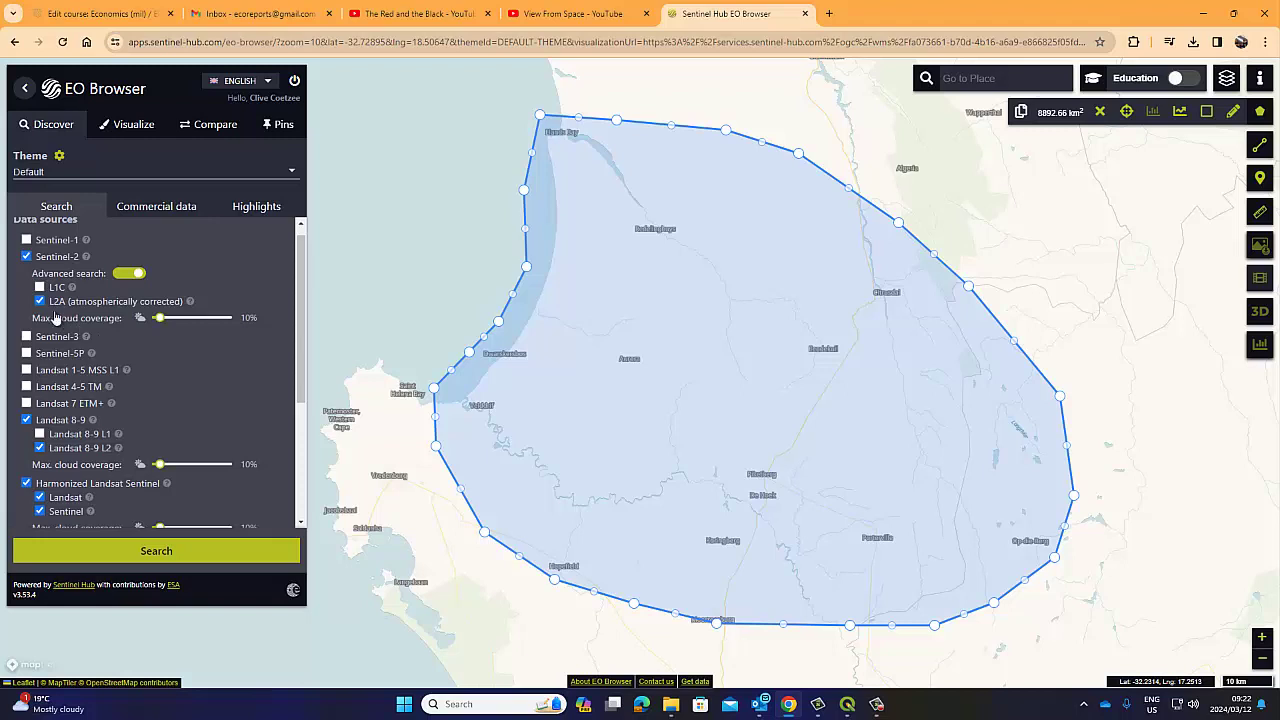
{"action": "left_click", "coordinate": [26, 256]}
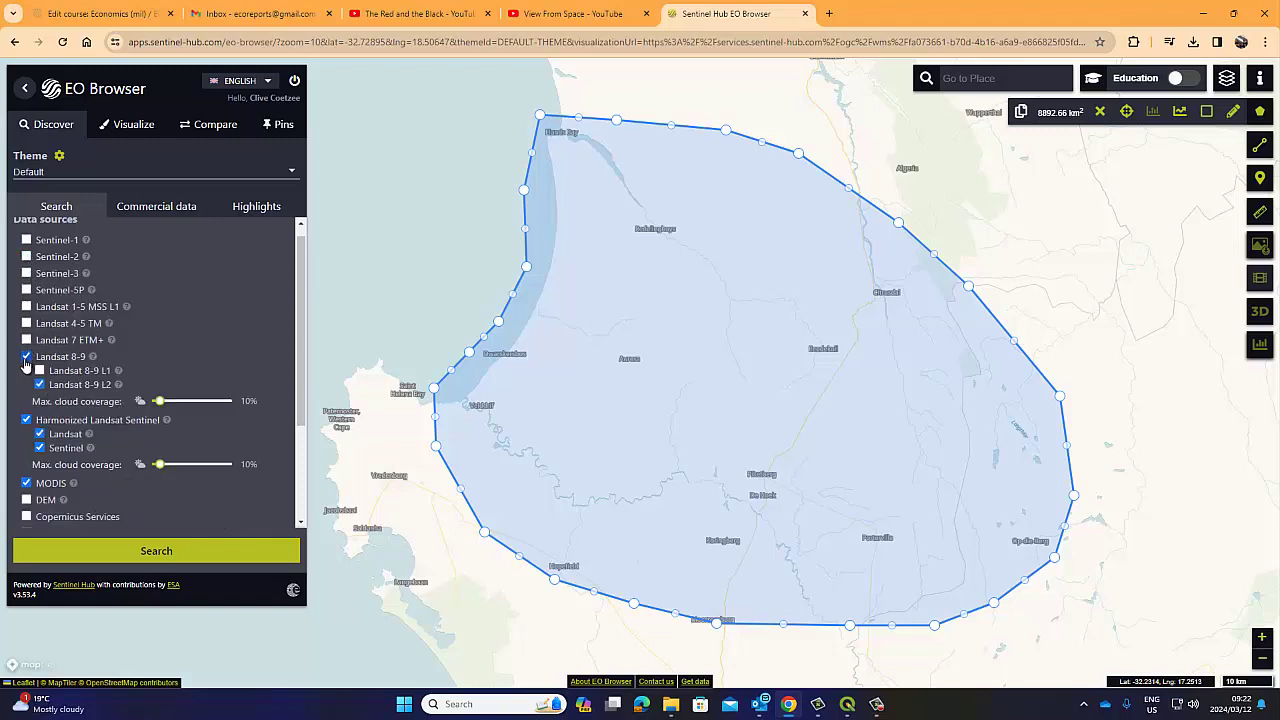
{"action": "left_click", "coordinate": [26, 419]}
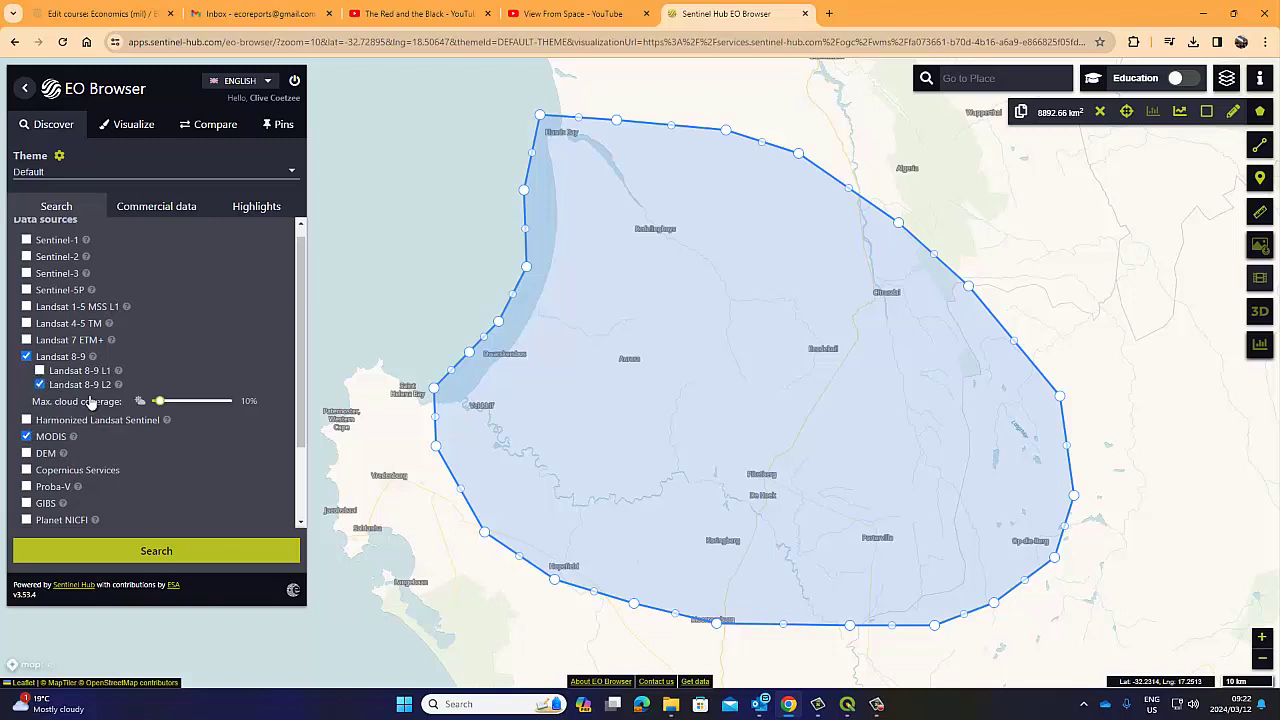
- Exclude MODIS from the data sources, set the time range to start on 2024-02-01, and run the scene search
{"action": "scroll", "coordinate": [190, 314], "scroll_direction": "down", "scroll_amount": 1}
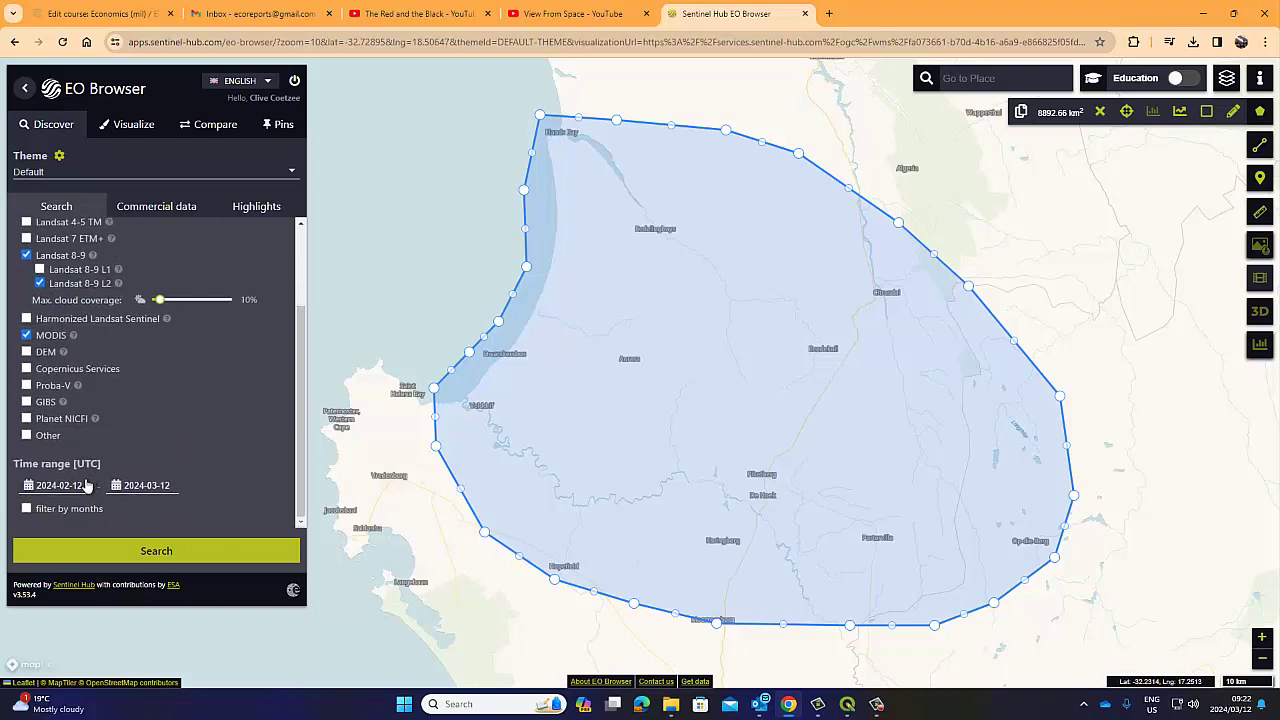
{"action": "left_click", "coordinate": [145, 486]}
{"action": "left_click", "coordinate": [150, 517]}
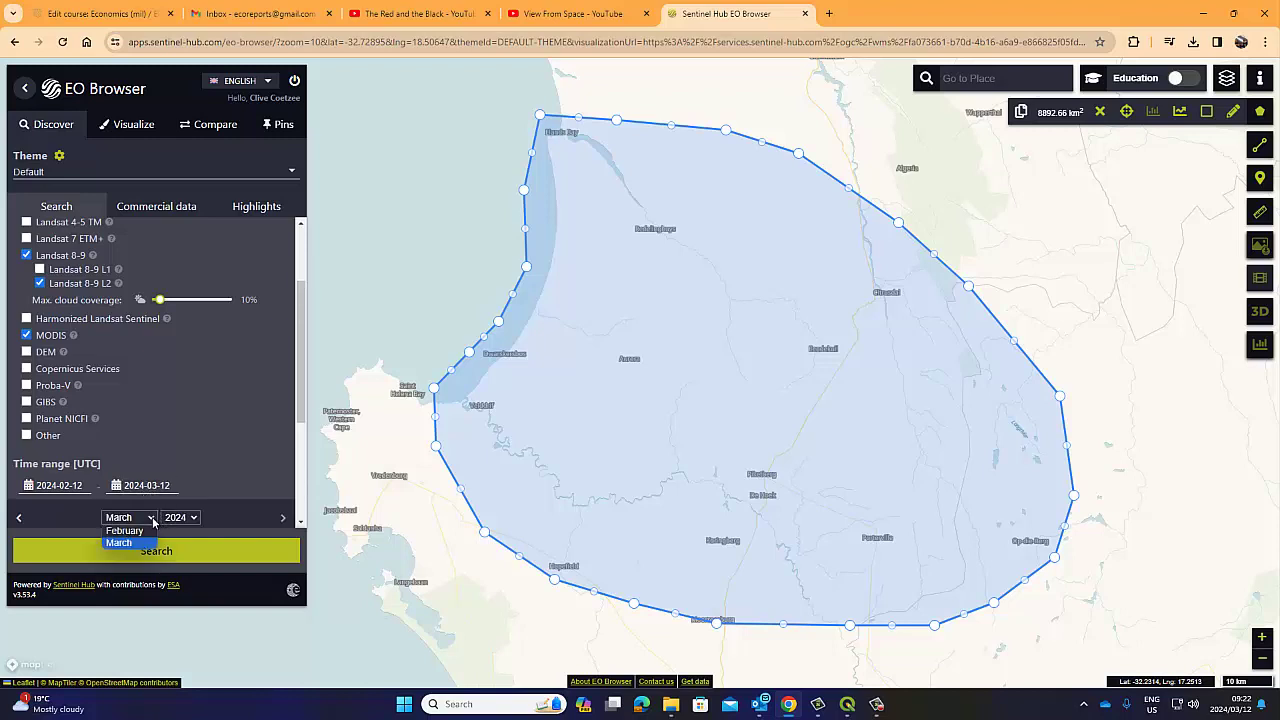
{"action": "left_click", "coordinate": [130, 541]}
{"action": "left_click_drag", "start_coordinate": [305, 415], "coordinate": [291, 479]}
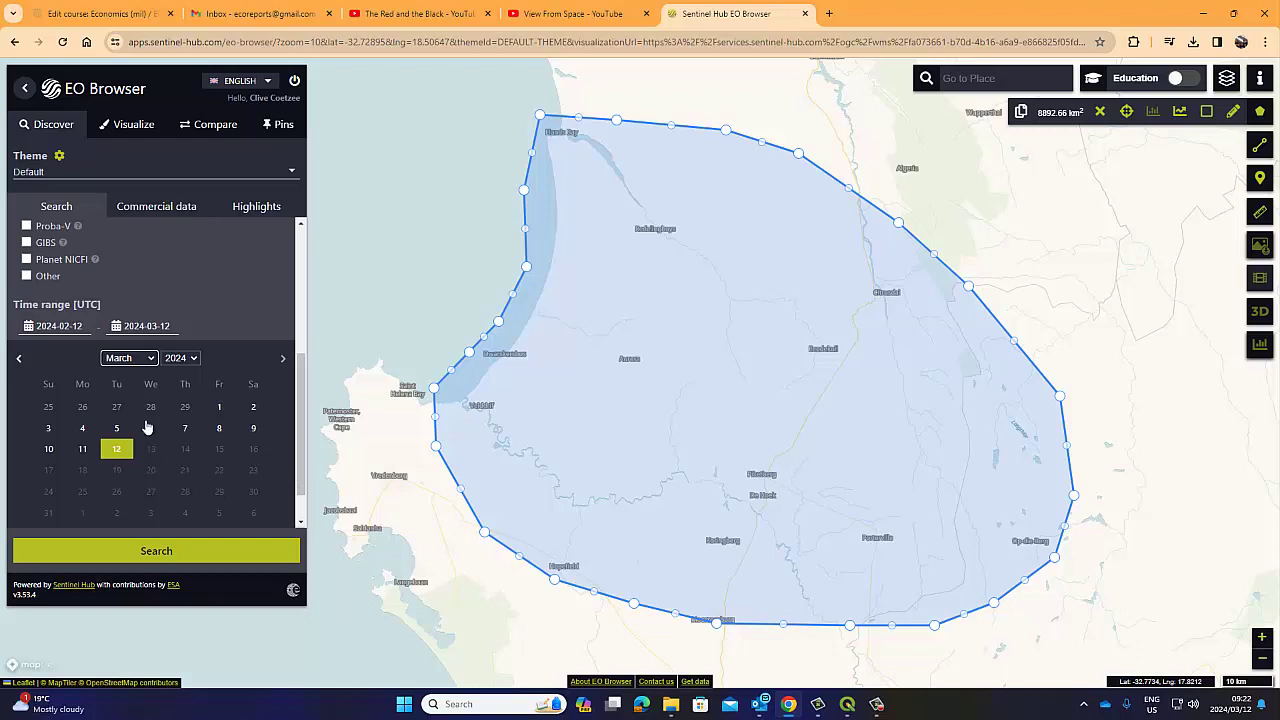
{"action": "left_click", "coordinate": [80, 329]}
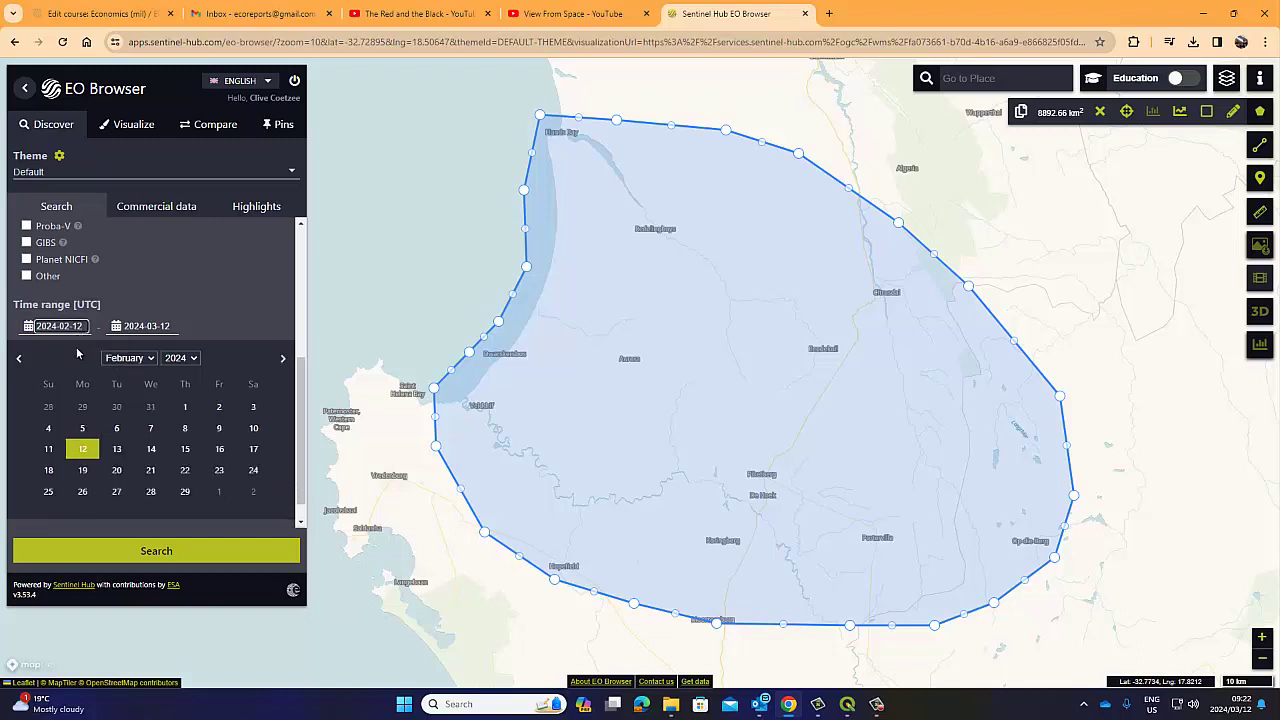
{"action": "left_click", "coordinate": [183, 406]}
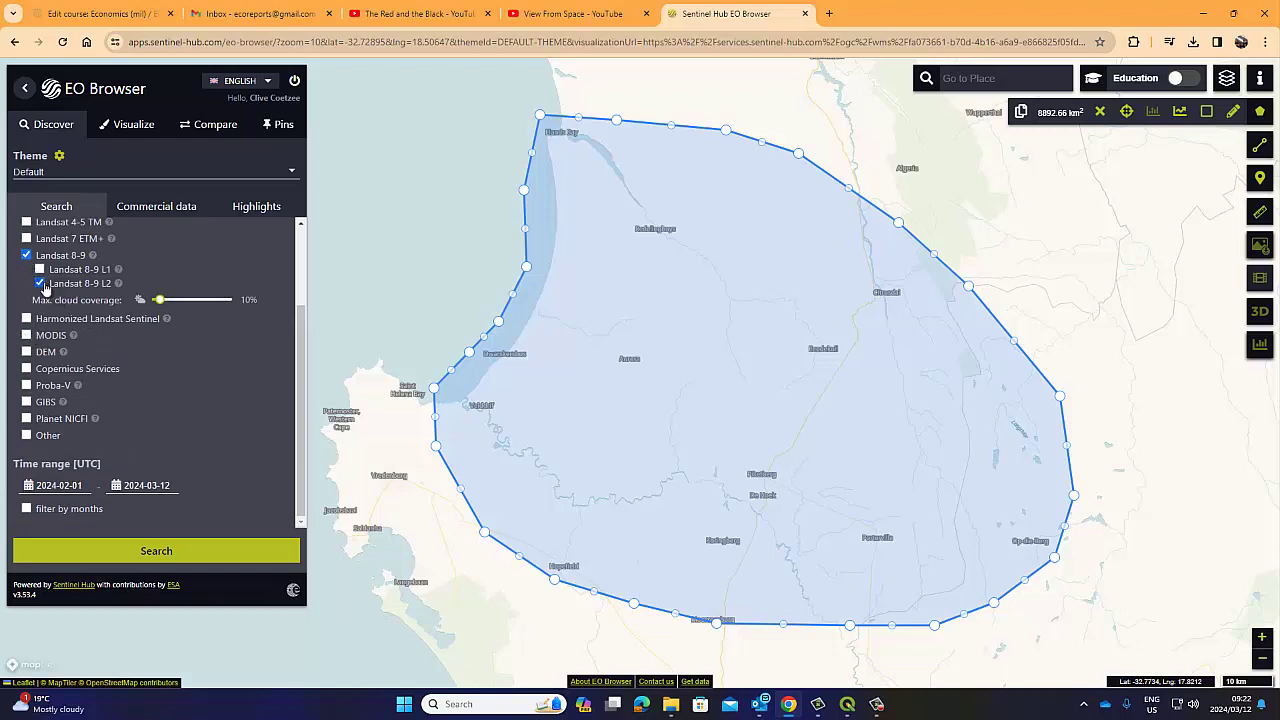
{"action": "left_click", "coordinate": [149, 551]}
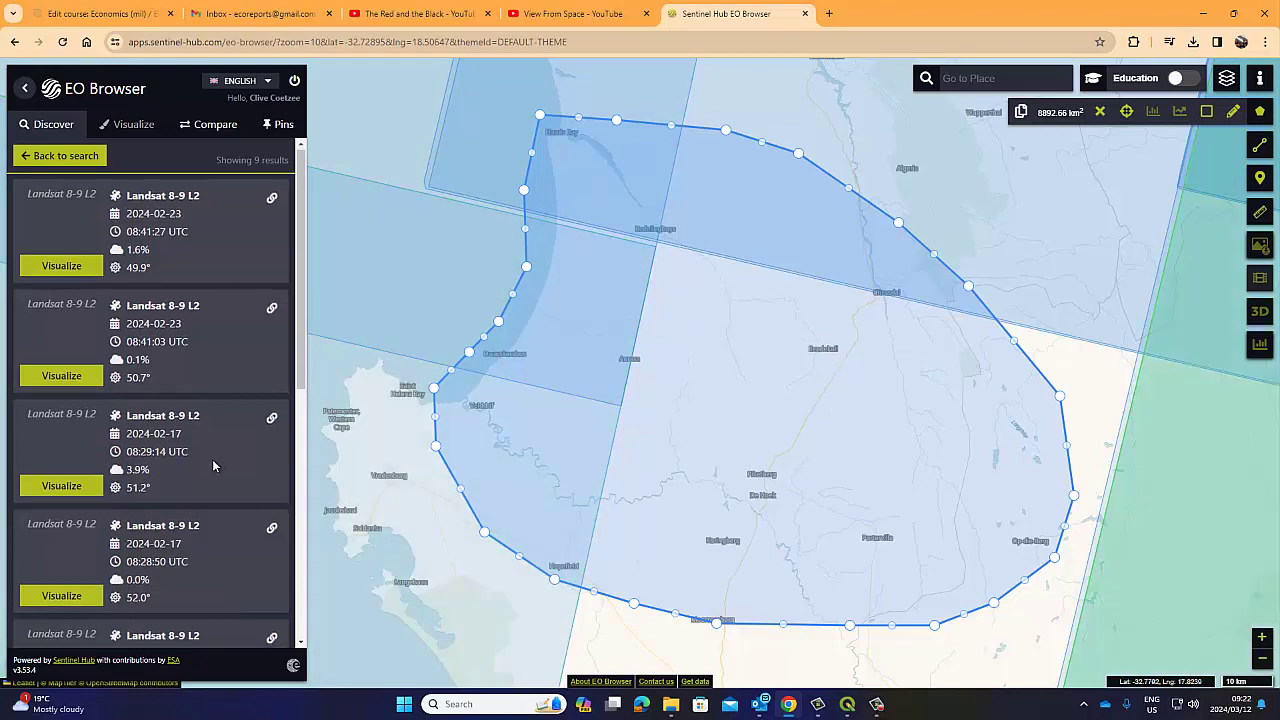
- Visualize the two Landsat 8-9 L2 scenes from 2024-02-01, at 08:28:56 UTC and at 08:29:20 UTC
{"action": "scroll", "coordinate": [213, 459], "scroll_direction": "down", "scroll_amount": 5}
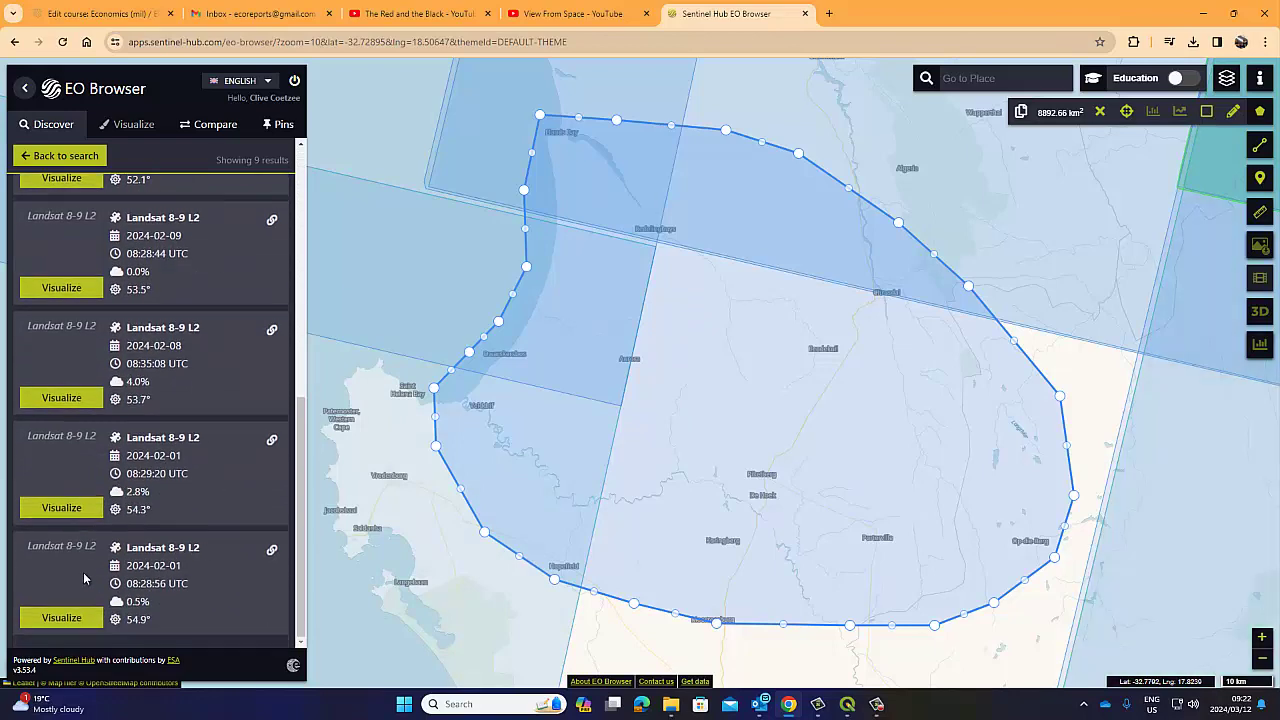
{"action": "left_click", "coordinate": [57, 618]}
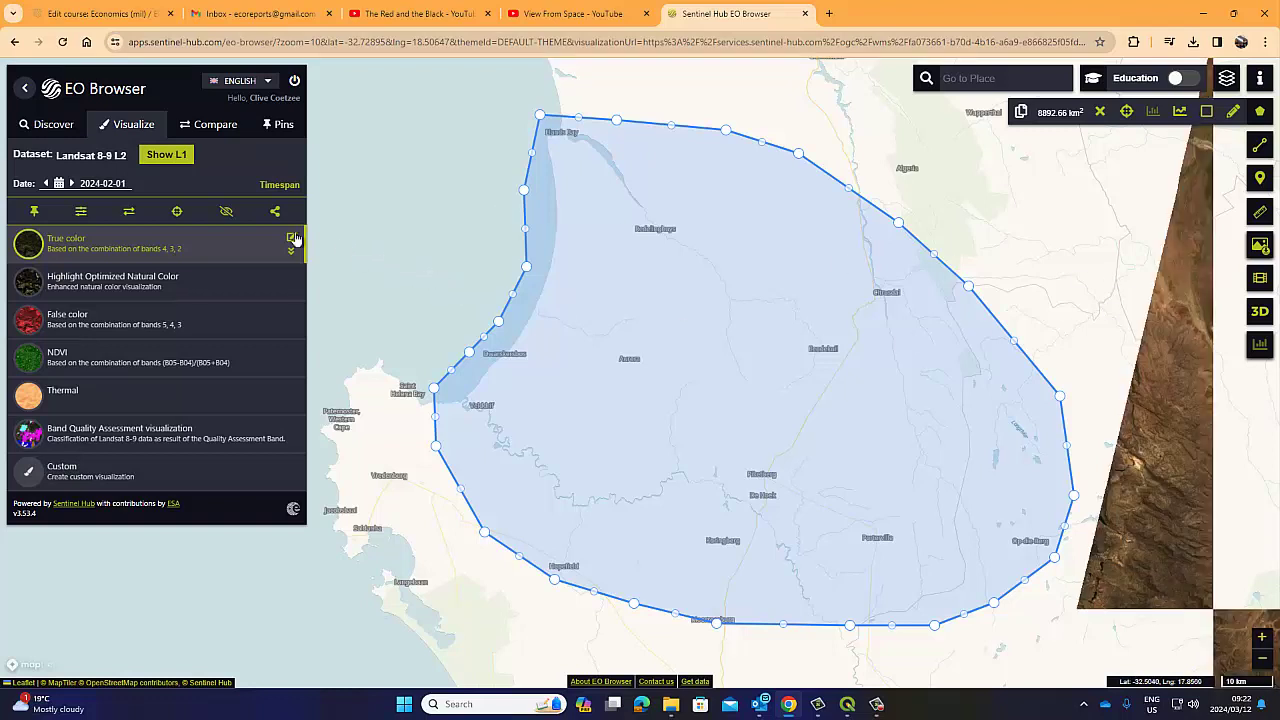
{"action": "left_click", "coordinate": [53, 124]}
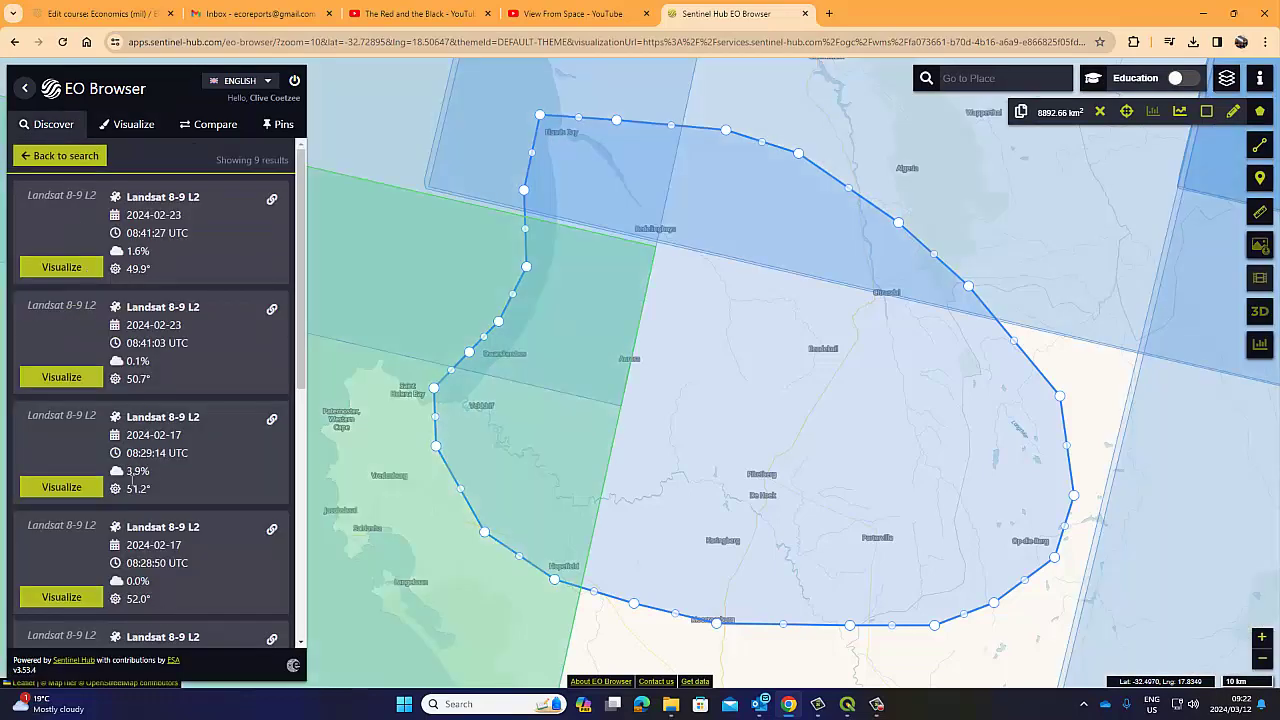
{"action": "scroll", "coordinate": [171, 492], "scroll_direction": "down", "scroll_amount": 3}
{"action": "scroll", "coordinate": [171, 492], "scroll_direction": "down", "scroll_amount": 3}
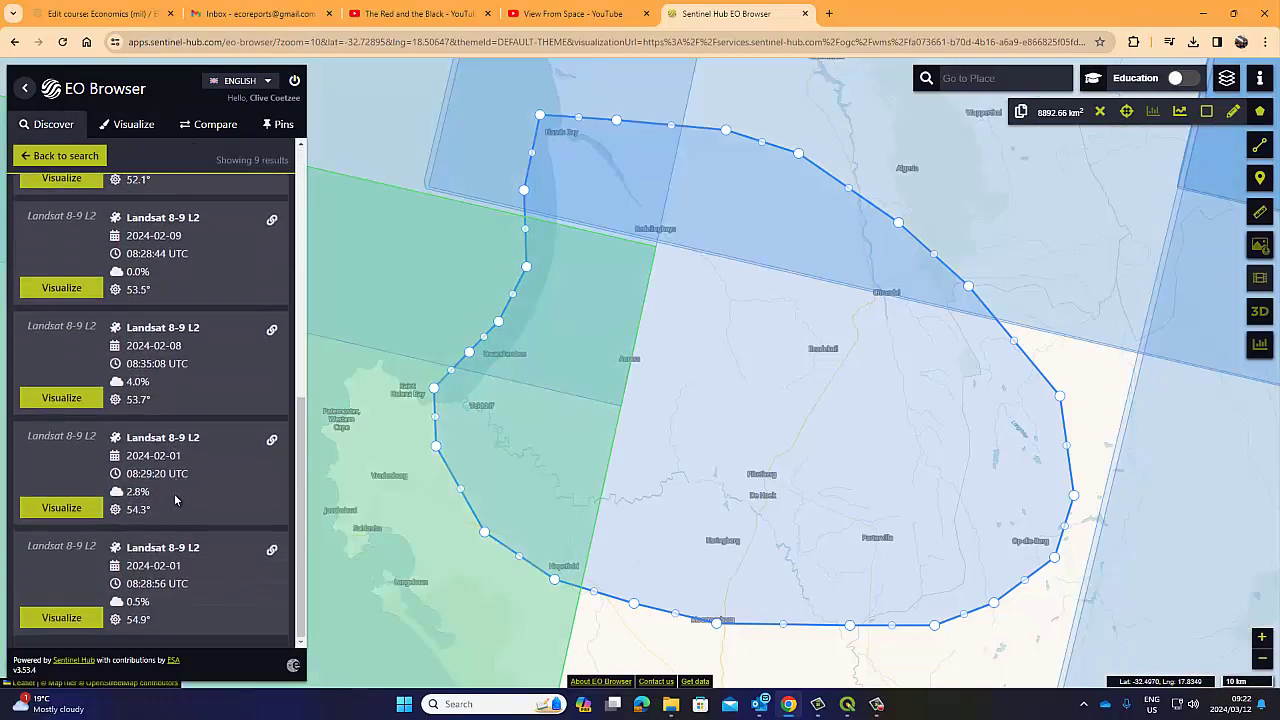
{"action": "left_click", "coordinate": [62, 508]}
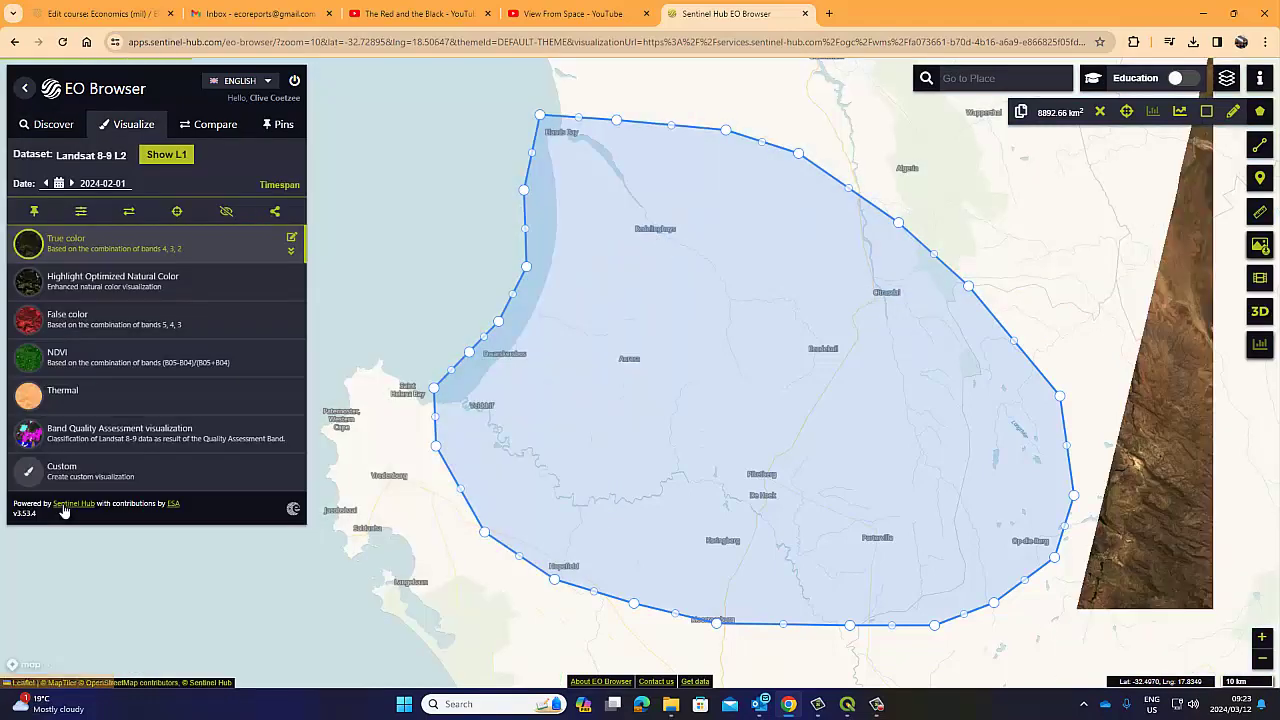
- Visualize the Landsat 8-9 L2 scenes from 2024-02-08 at 08:35:08 UTC and from 2024-02-17 at 08:29:14 UTC
{"action": "left_click", "coordinate": [53, 124]}
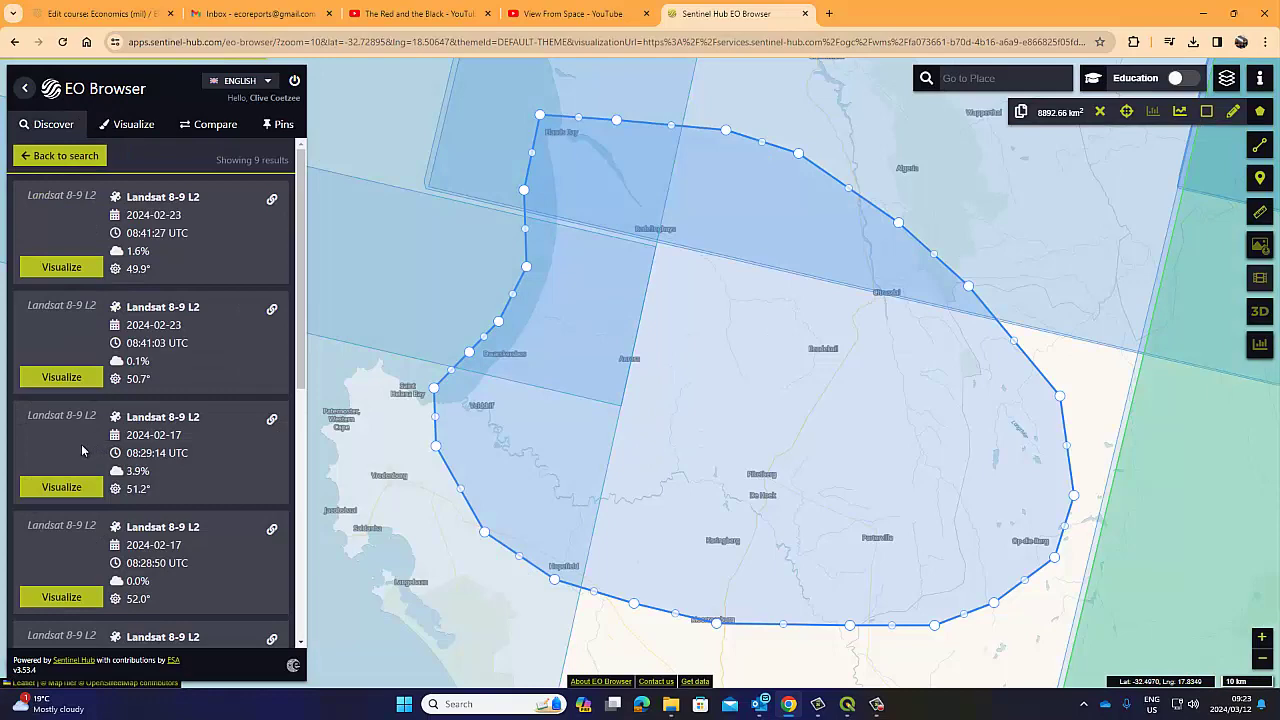
{"action": "scroll", "coordinate": [60, 572], "scroll_direction": "down", "scroll_amount": 5}
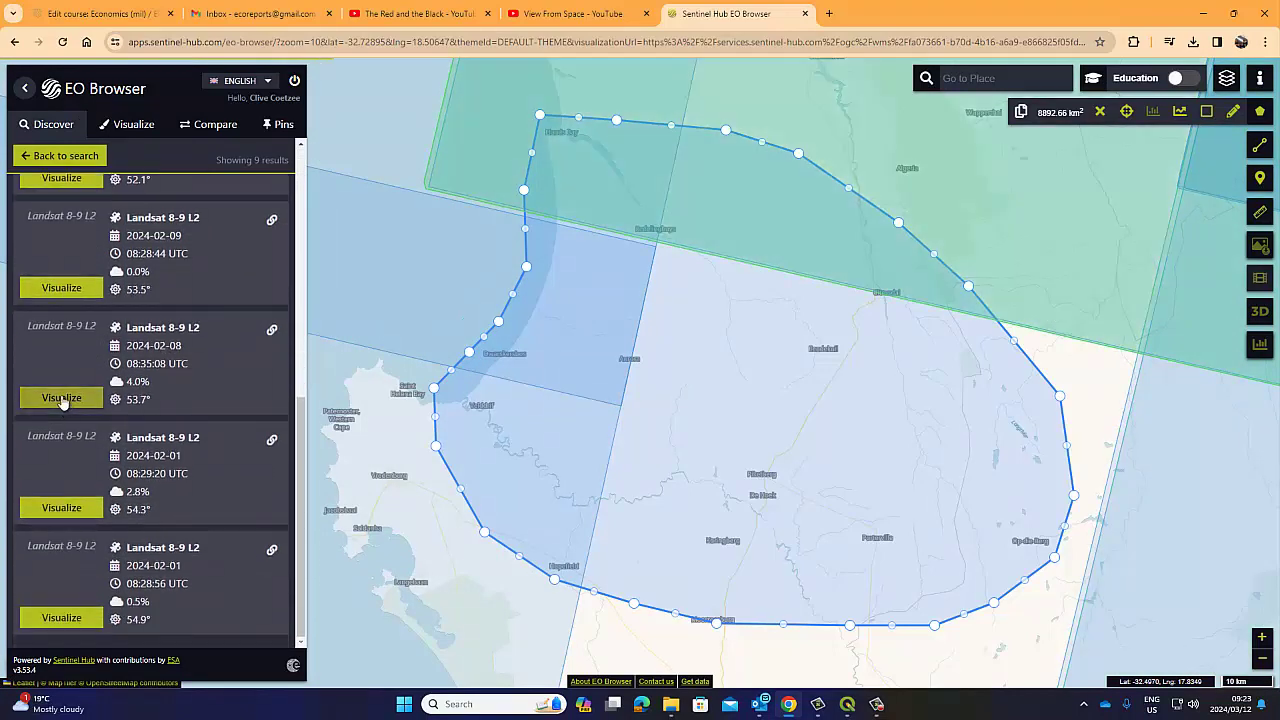
{"action": "left_click", "coordinate": [61, 398]}
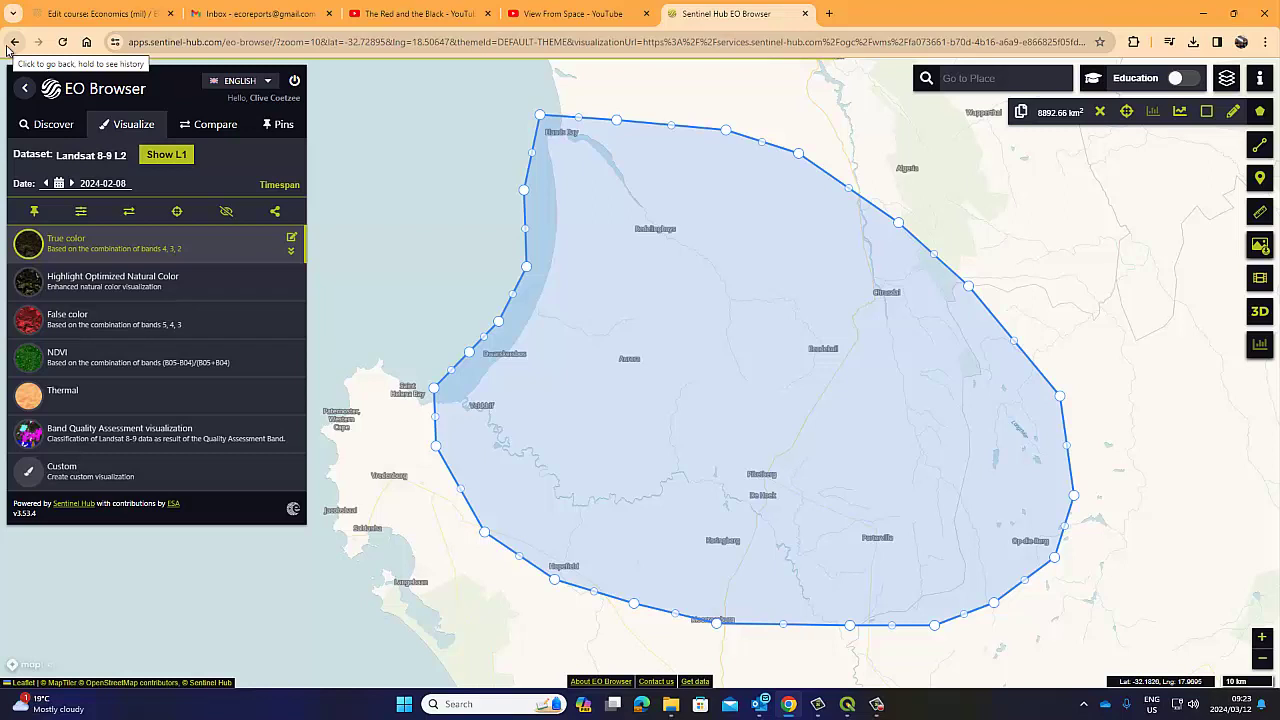
{"action": "left_click", "coordinate": [47, 125]}
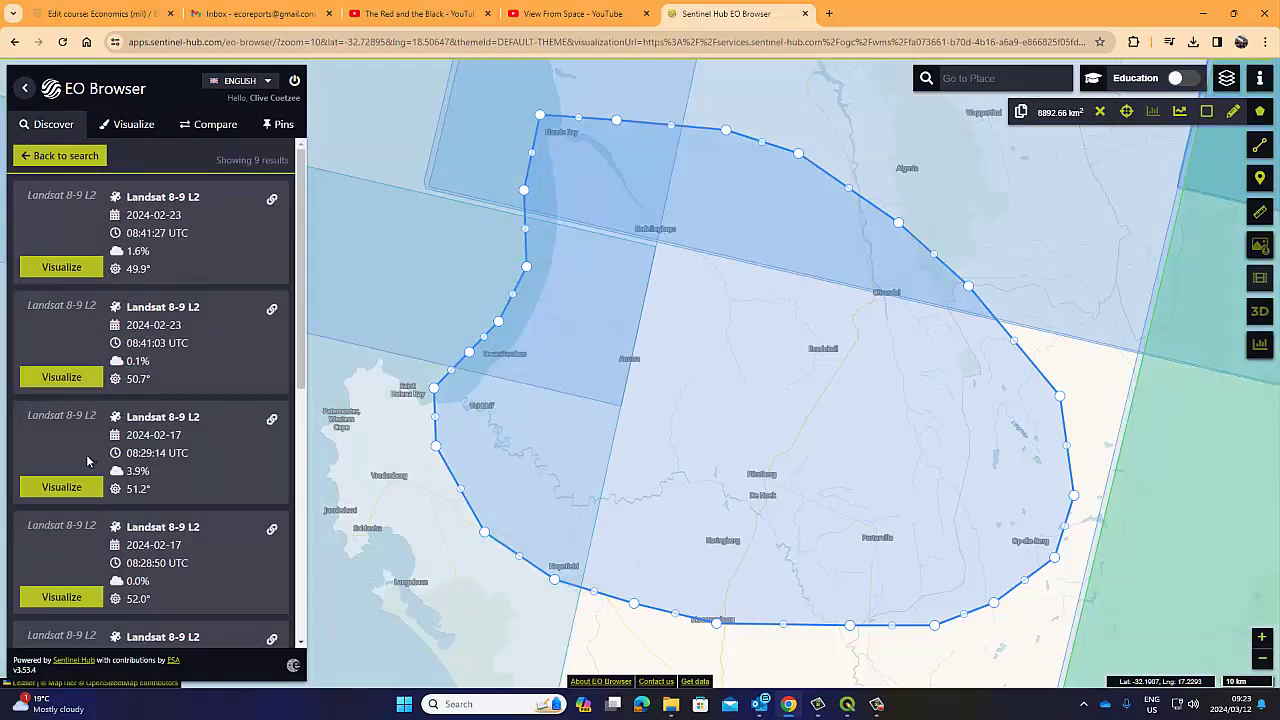
{"action": "left_click", "coordinate": [63, 488]}
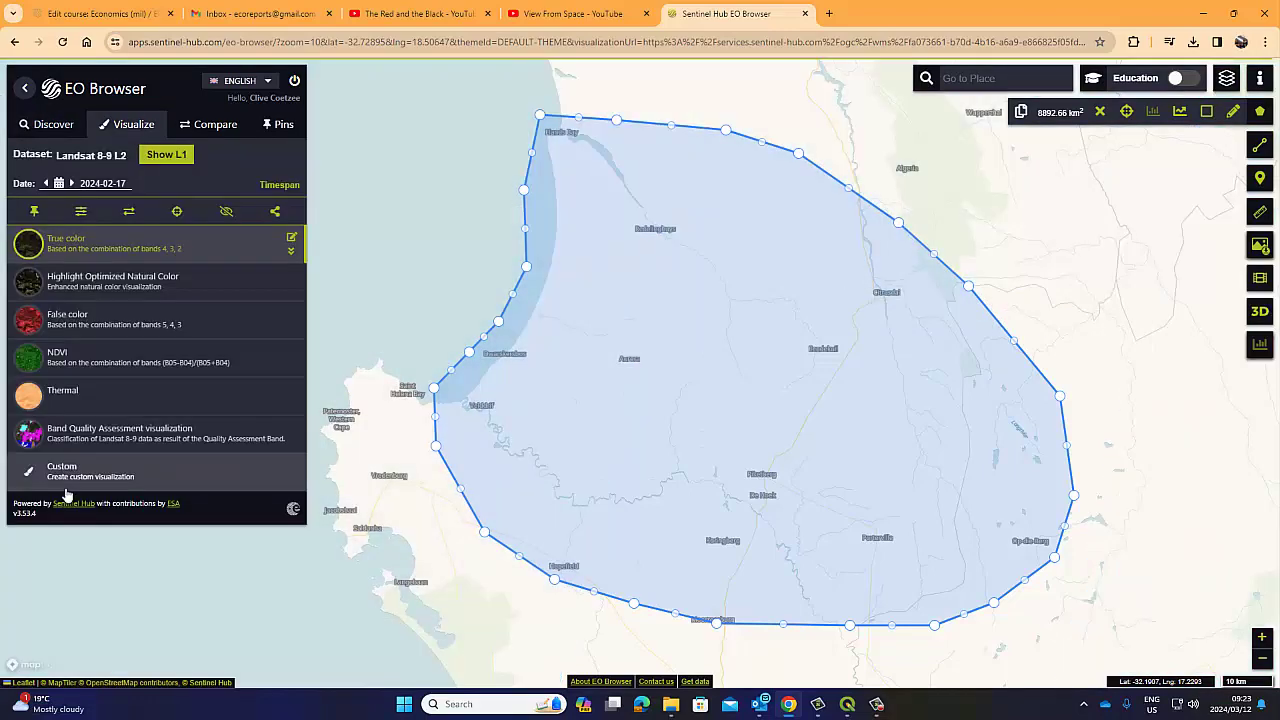
- Return to the scene results and visualize the Landsat 8-9 L2 scene from 2024-02-23 at 08:41:27 UTC
{"action": "left_click", "coordinate": [56, 129]}
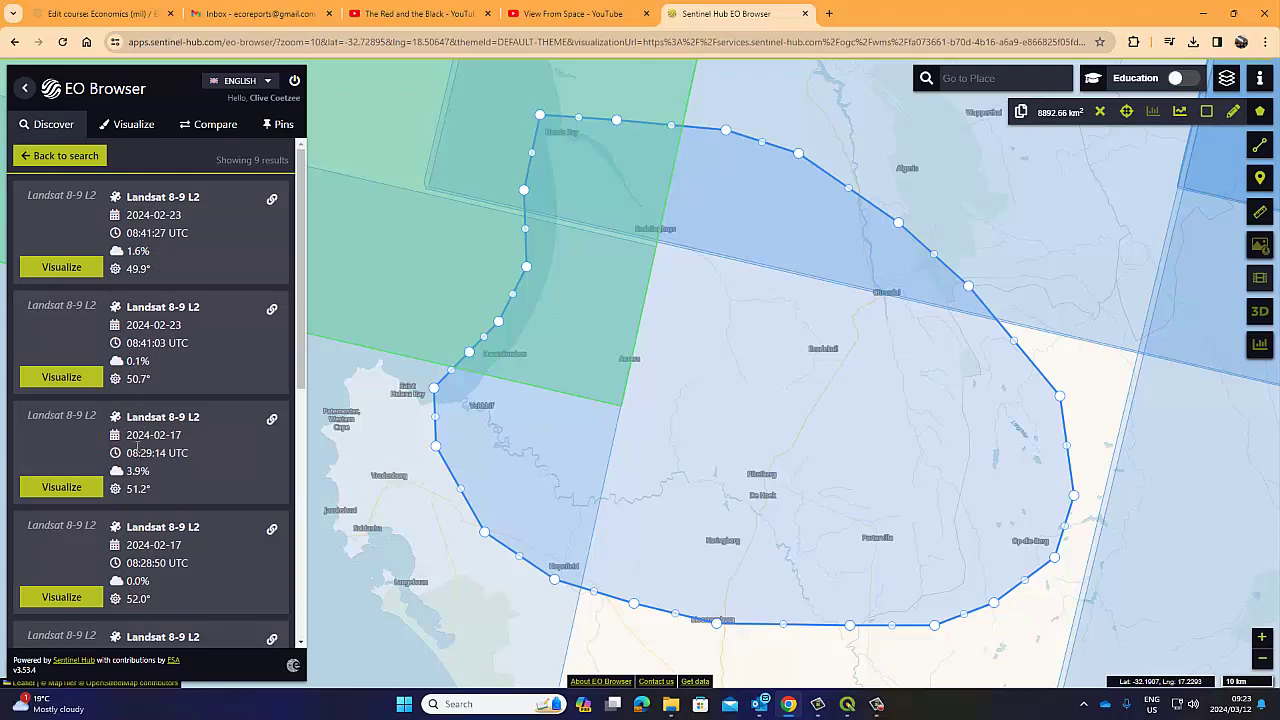
{"action": "scroll", "coordinate": [140, 430], "scroll_direction": "down", "scroll_amount": 2}
{"action": "scroll", "coordinate": [128, 418], "scroll_direction": "up", "scroll_amount": 1}
{"action": "scroll", "coordinate": [115, 415], "scroll_direction": "up", "scroll_amount": 1}
{"action": "left_click", "coordinate": [69, 270]}
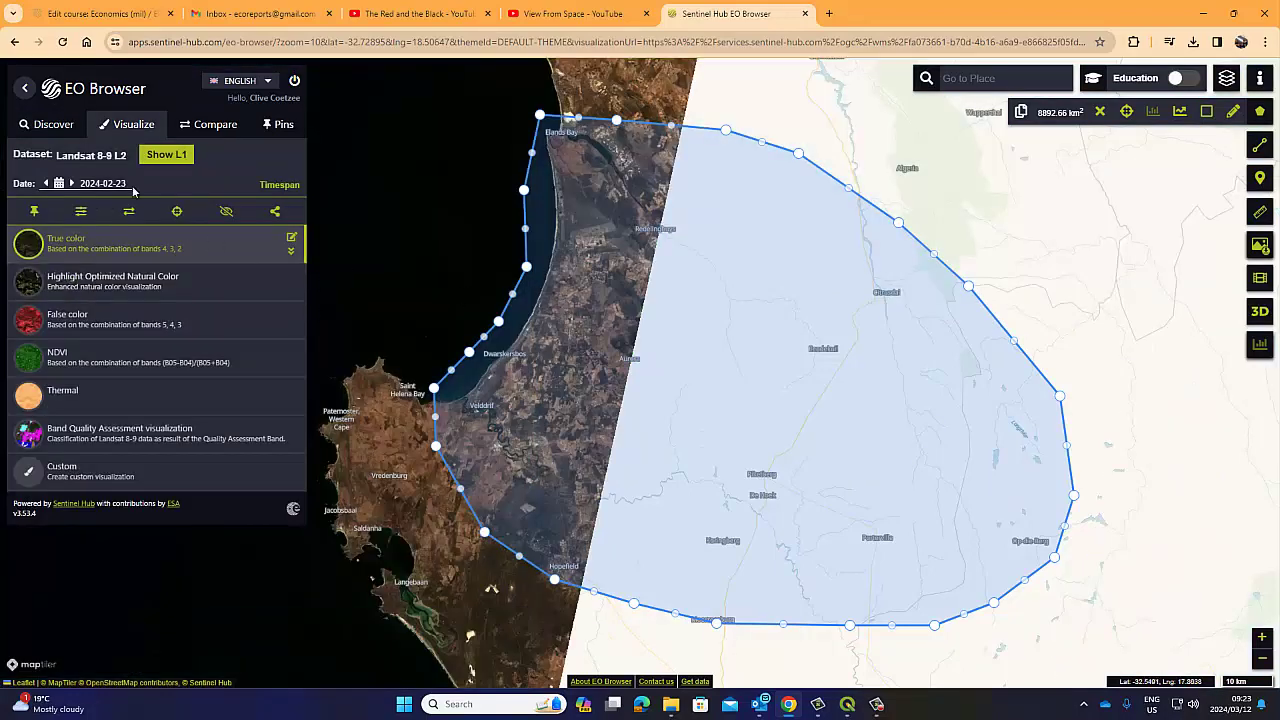
- Visualize the Landsat 8-9 L2 scene from 2024-02-16 at 08:34:53 UTC, and return to the results to compare the footprints of the listed scenes
{"action": "left_click", "coordinate": [50, 127]}
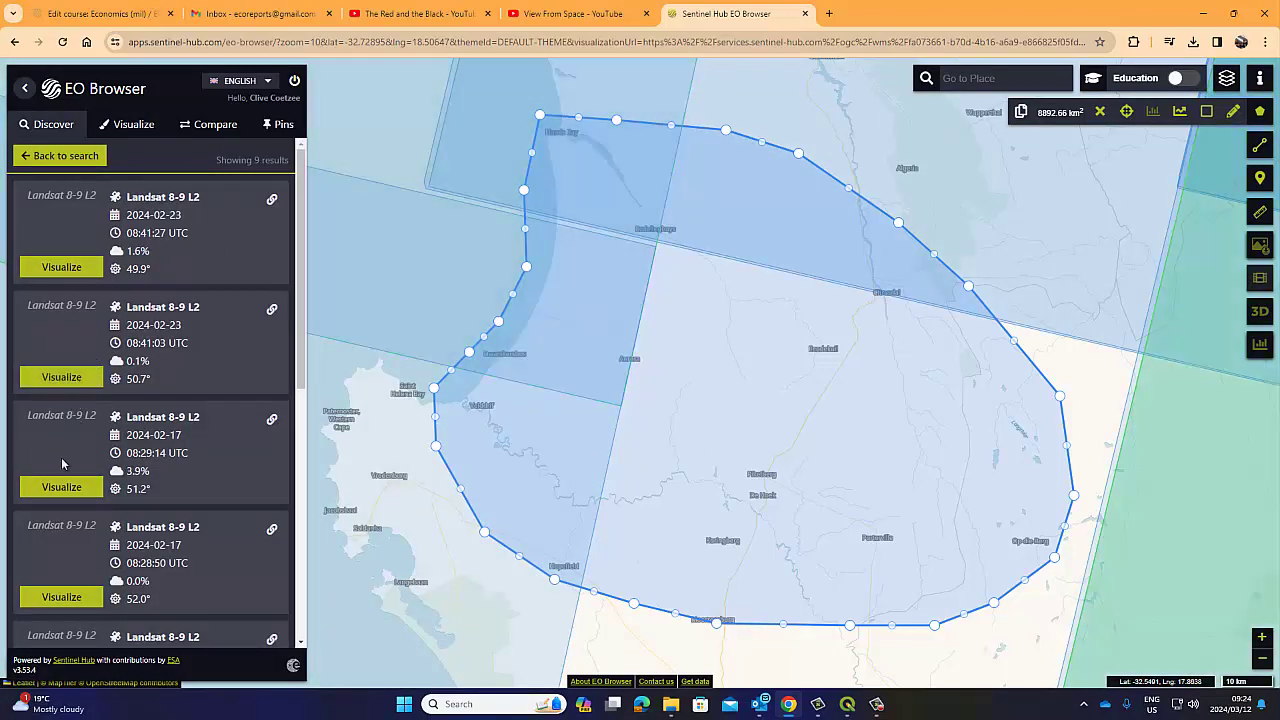
{"action": "scroll", "coordinate": [57, 480], "scroll_direction": "down", "scroll_amount": 5}
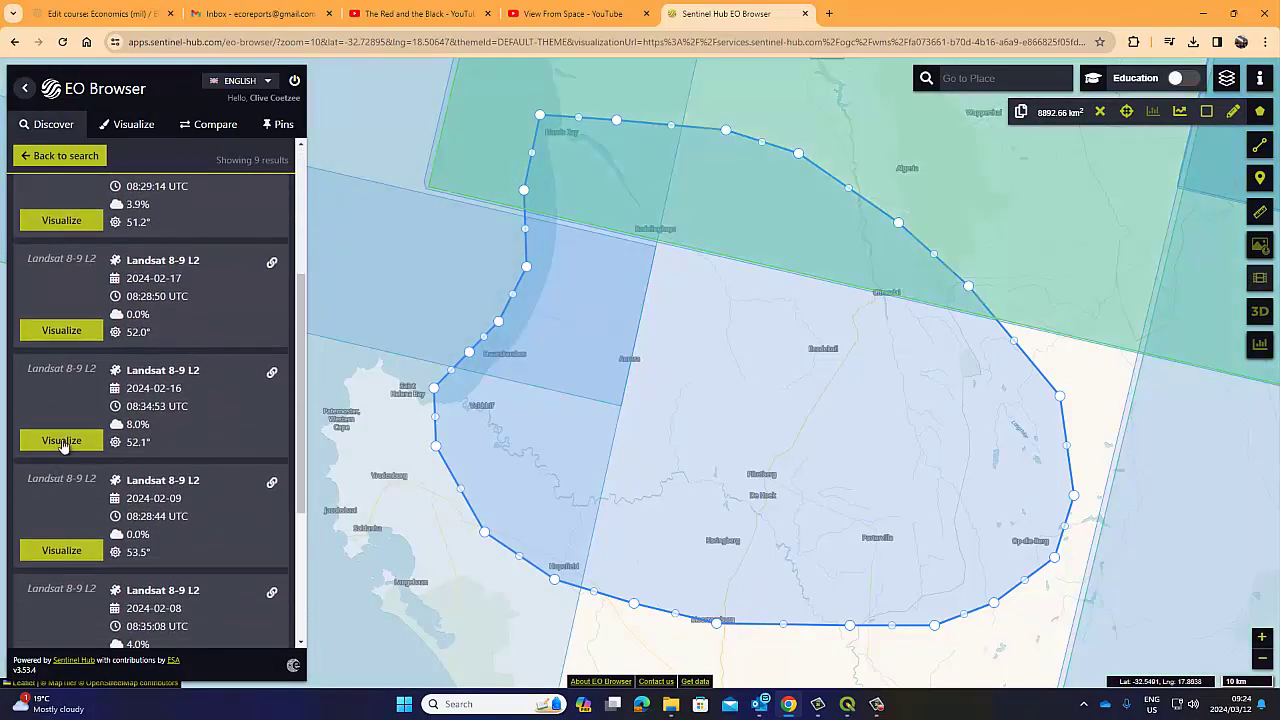
{"action": "left_click", "coordinate": [62, 444]}
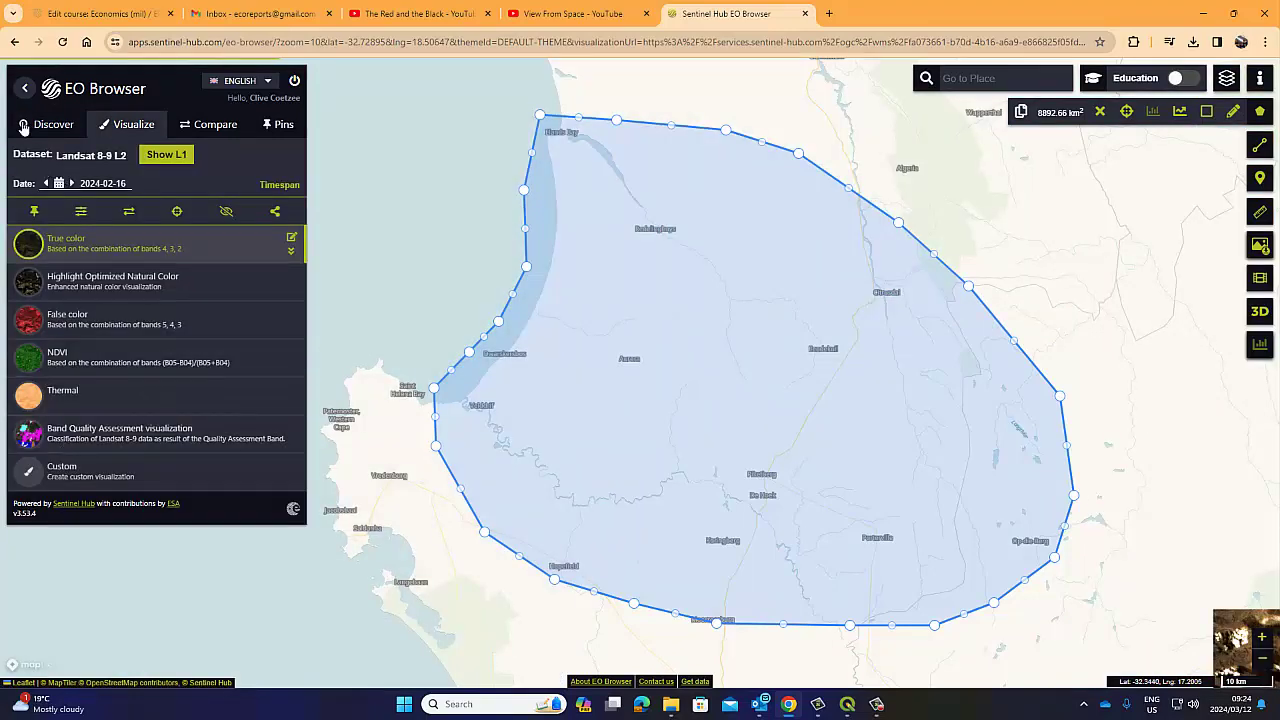
{"action": "left_click", "coordinate": [46, 125]}
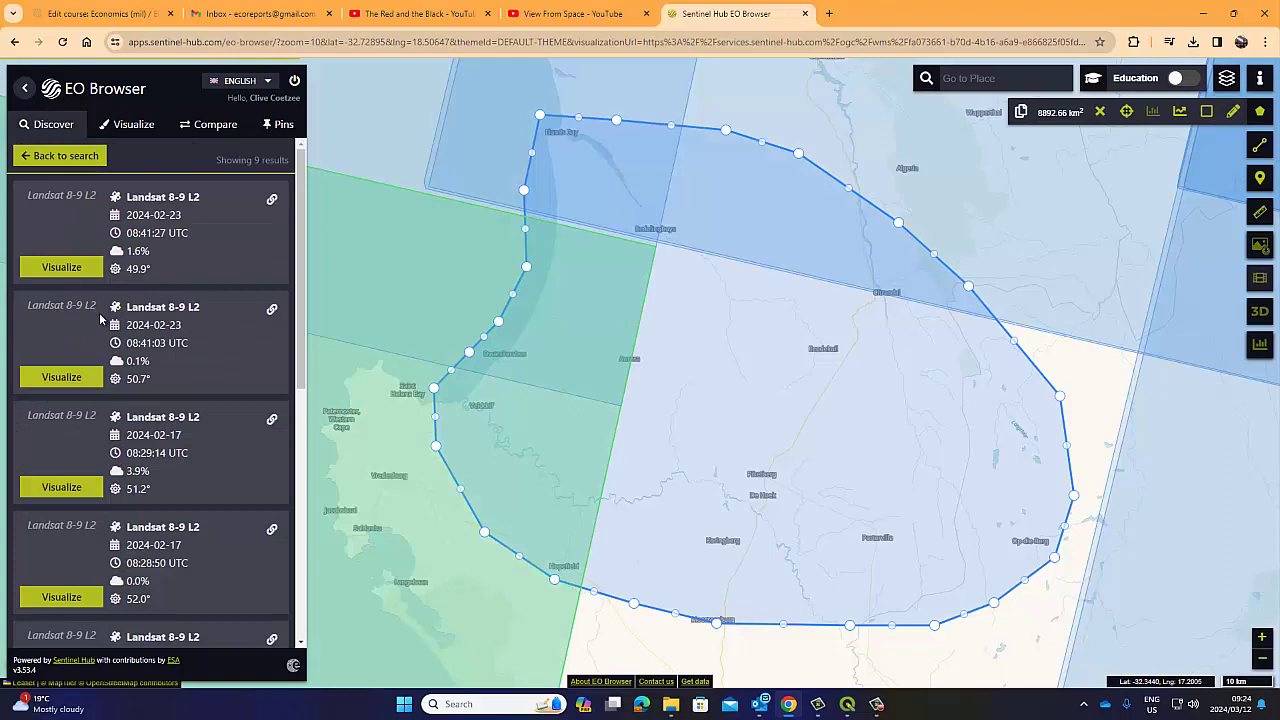
{"action": "scroll", "coordinate": [99, 312], "scroll_direction": "down", "scroll_amount": 1}
{"action": "scroll", "coordinate": [98, 450], "scroll_direction": "down", "scroll_amount": 4}
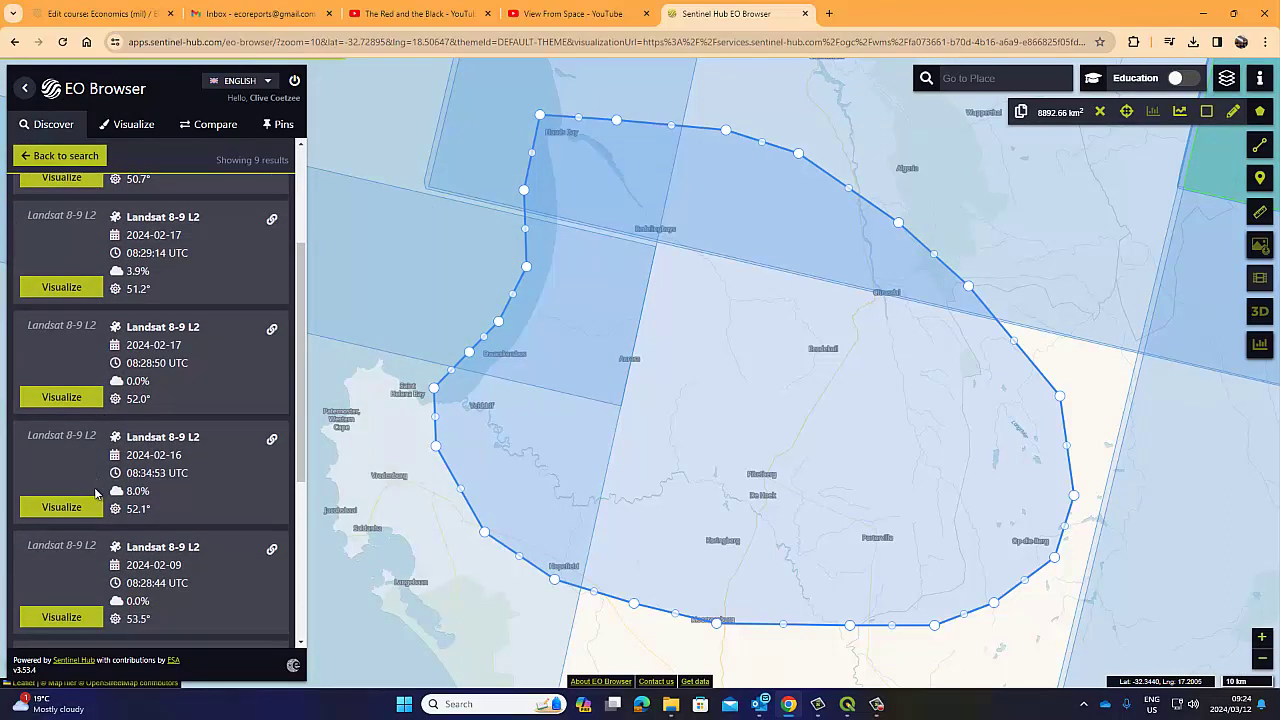
{"action": "scroll", "coordinate": [96, 493], "scroll_direction": "down", "scroll_amount": 3}
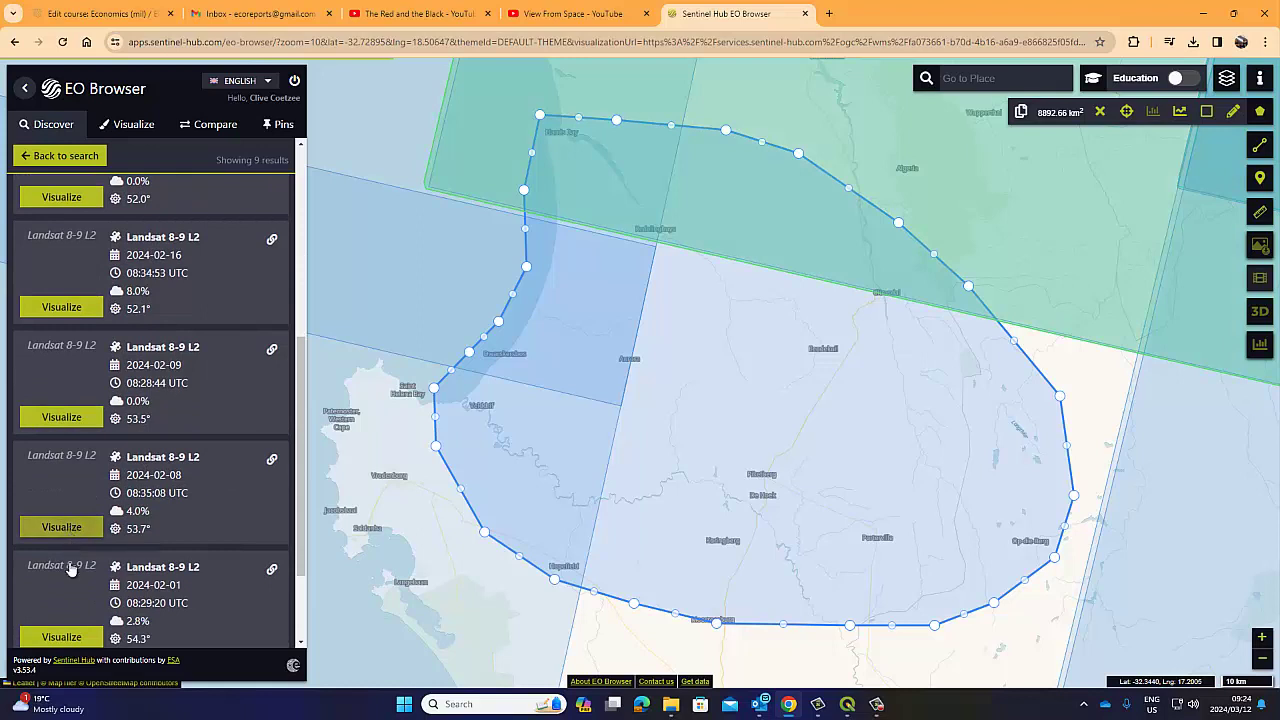
{"action": "scroll", "coordinate": [68, 605], "scroll_direction": "down", "scroll_amount": 2}
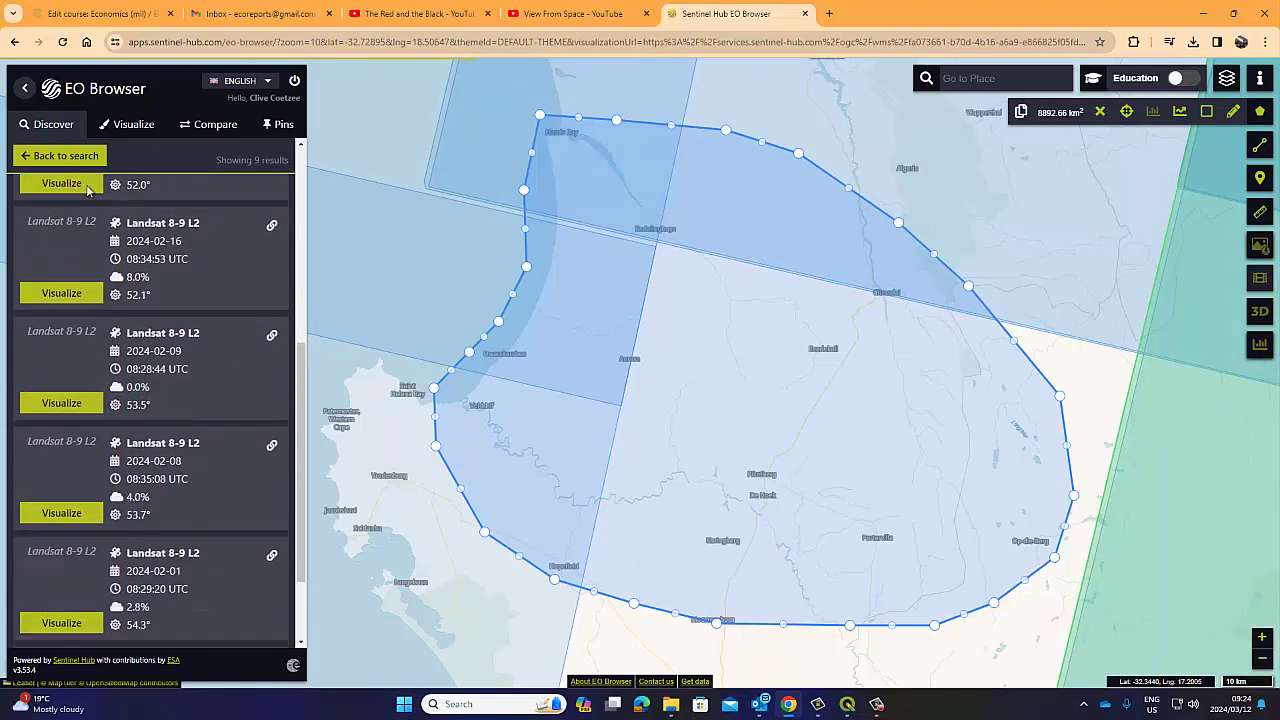
{"action": "scroll", "coordinate": [69, 420], "scroll_direction": "up", "scroll_amount": 3}
- Return to the search criteria, set the time range to start on 2024-01-01, and run the Landsat 8-9 L2 search again
{"action": "left_click", "coordinate": [62, 156]}
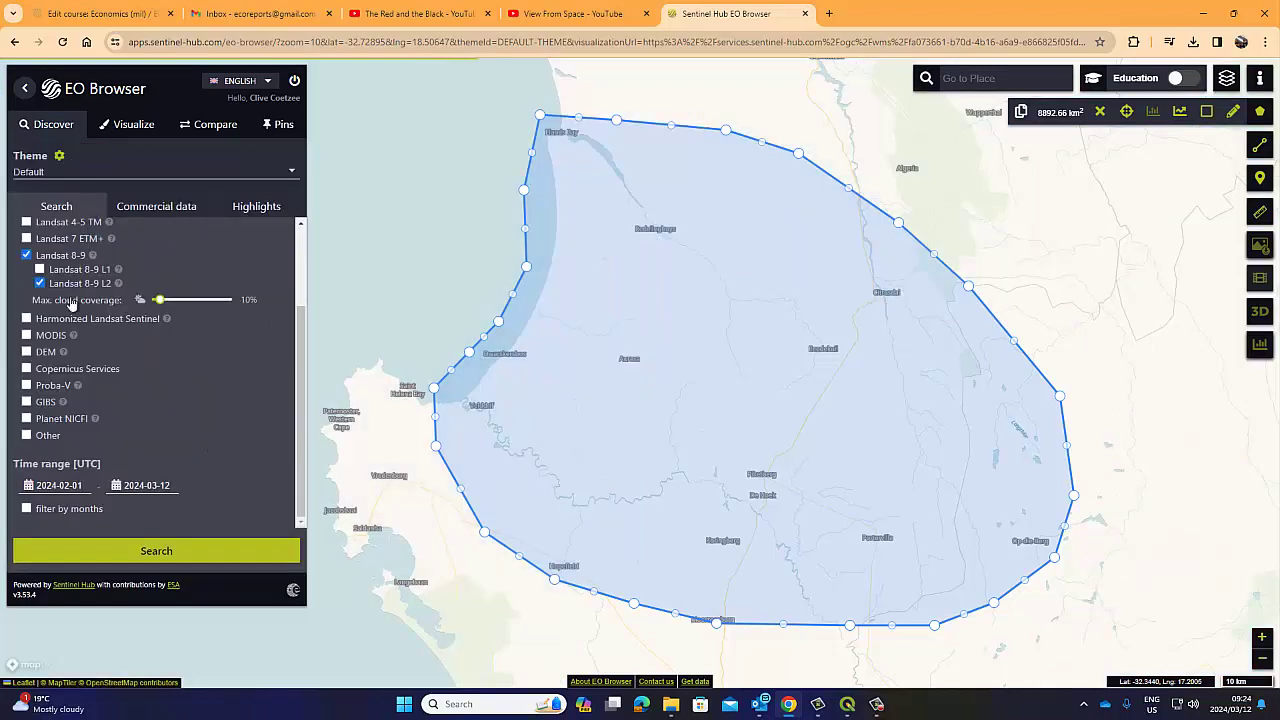
{"action": "left_click", "coordinate": [64, 486]}
{"action": "left_click", "coordinate": [135, 518]}
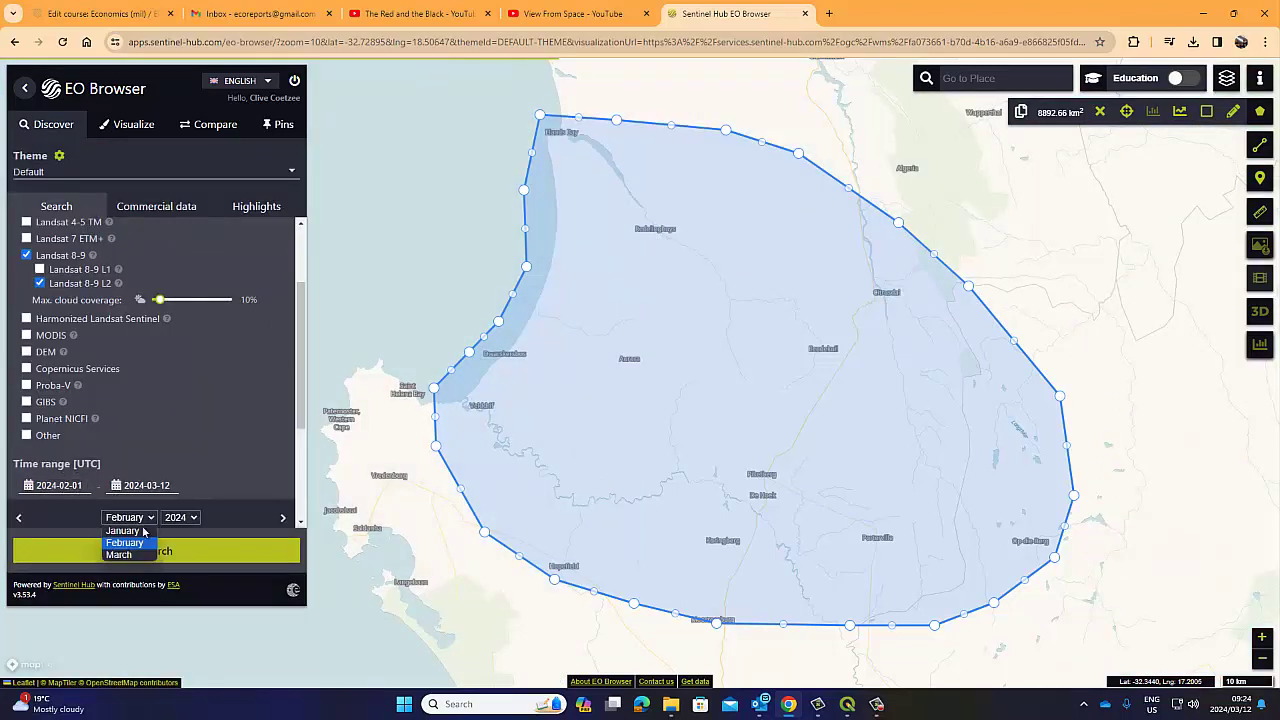
{"action": "left_click", "coordinate": [139, 528]}
{"action": "scroll", "coordinate": [270, 450], "scroll_direction": "down", "scroll_amount": 3}
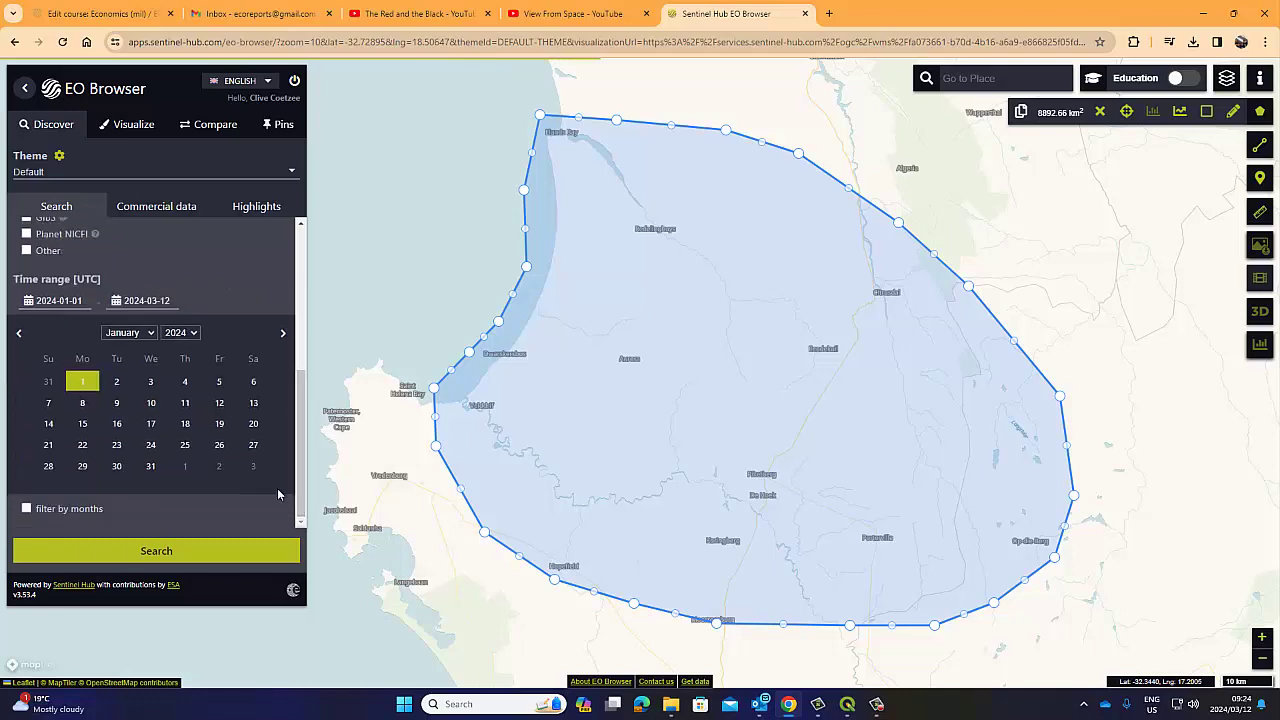
{"action": "left_click", "coordinate": [80, 385]}
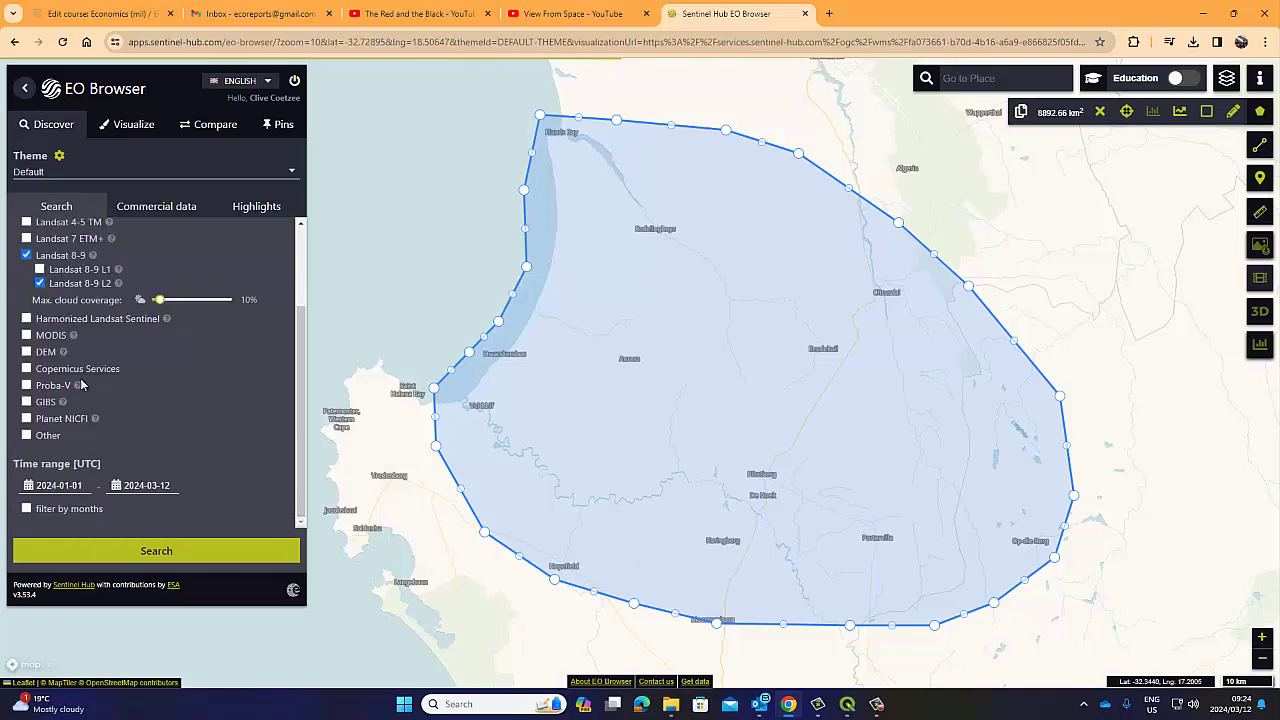
{"action": "left_click", "coordinate": [157, 551]}
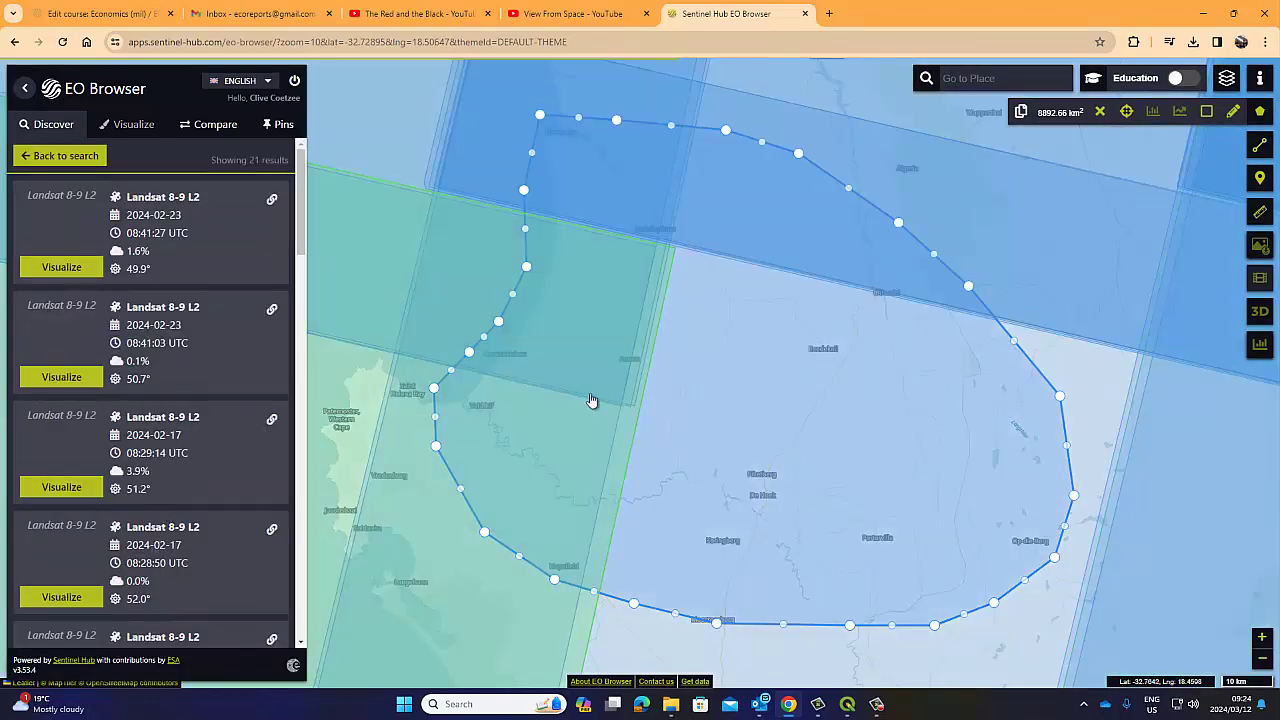
- Visualize the oldest listed Landsat 8-9 L2 scene, from 2024-01-06 at 08:41:29 UTC
{"action": "left_click_drag", "start_coordinate": [298, 244], "coordinate": [298, 630]}
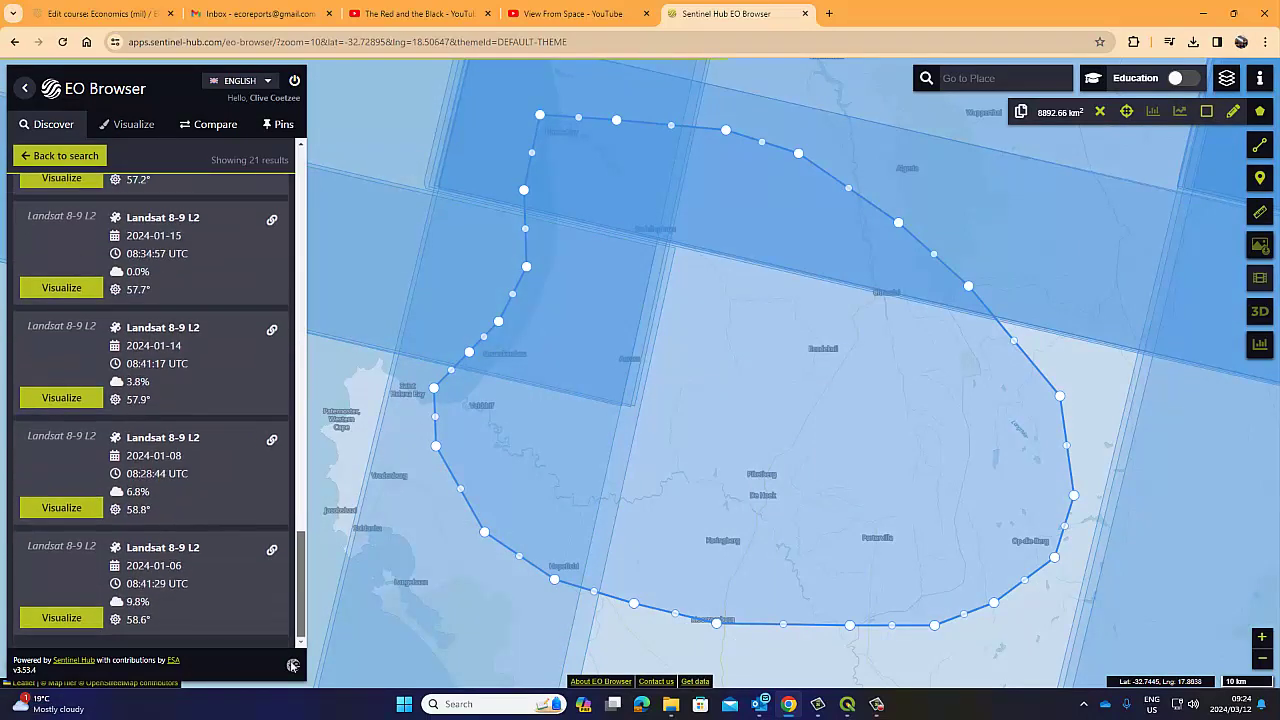
{"action": "left_click", "coordinate": [62, 616]}
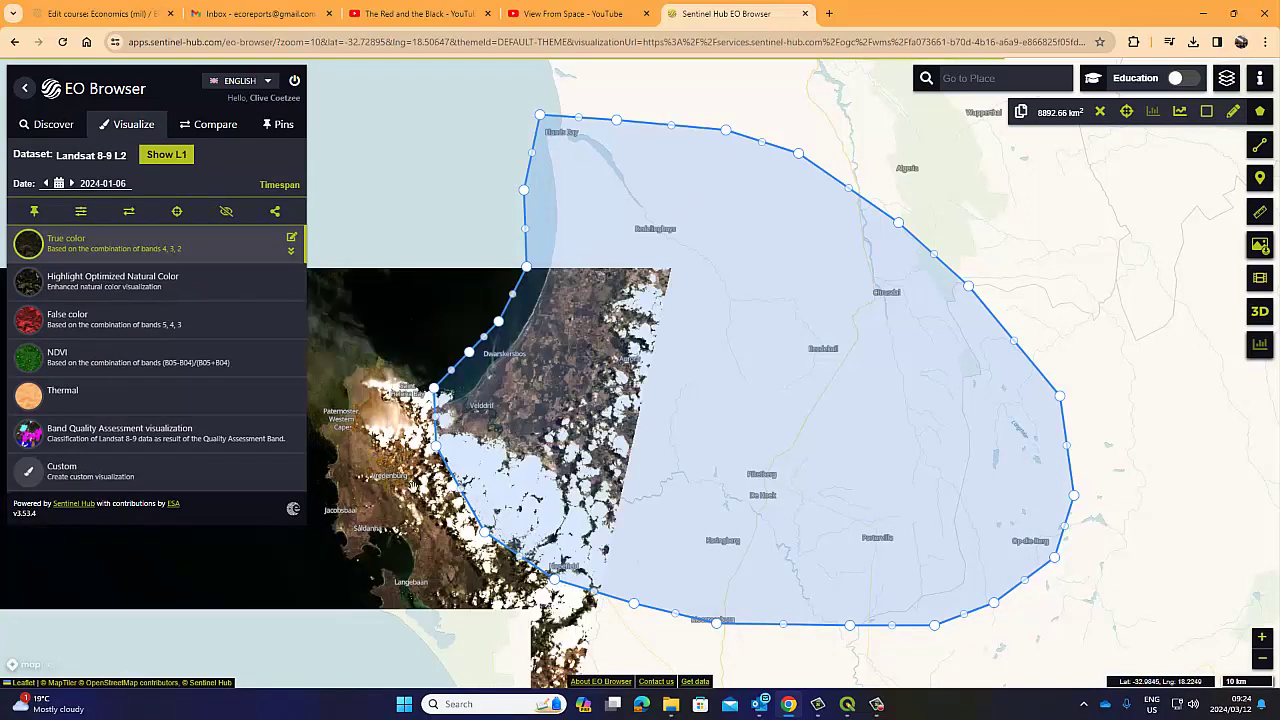
- Return to the scene results and visualize the Landsat 8-9 L2 scene from 2024-01-08 at 08:28:44 UTC
{"action": "left_click", "coordinate": [45, 124]}
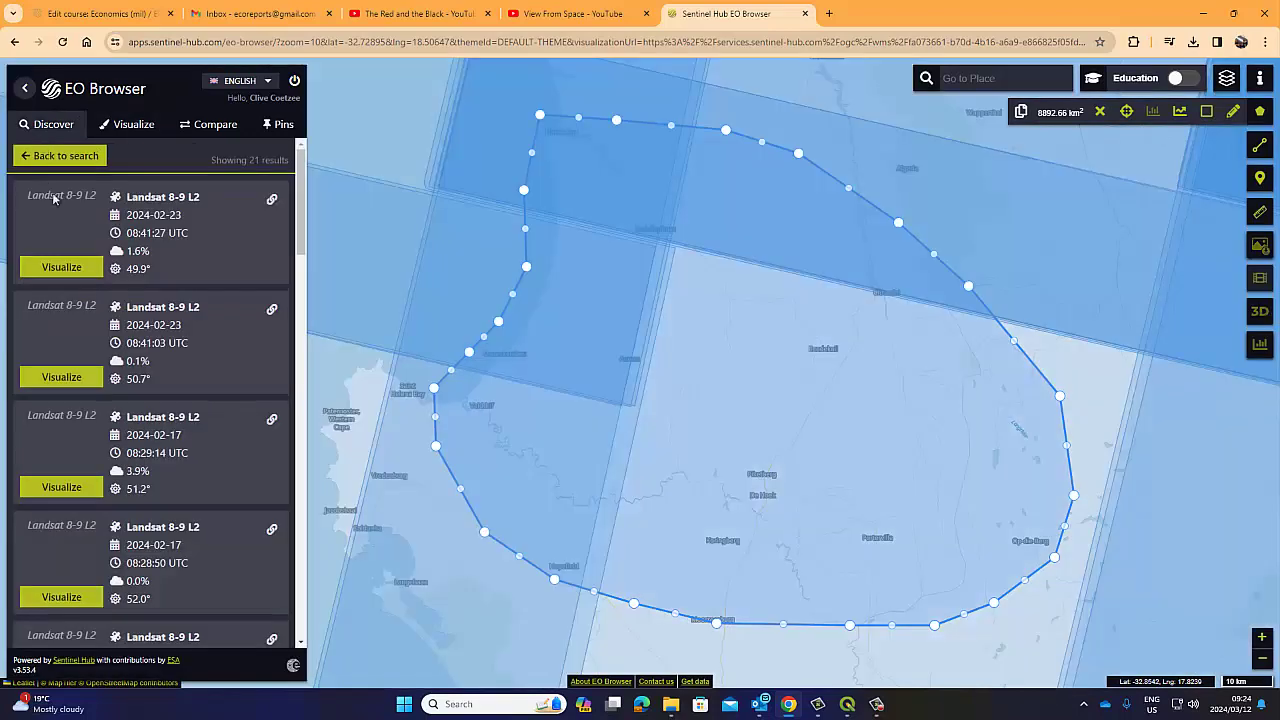
{"action": "scroll", "coordinate": [168, 611], "scroll_direction": "down", "scroll_amount": 2}
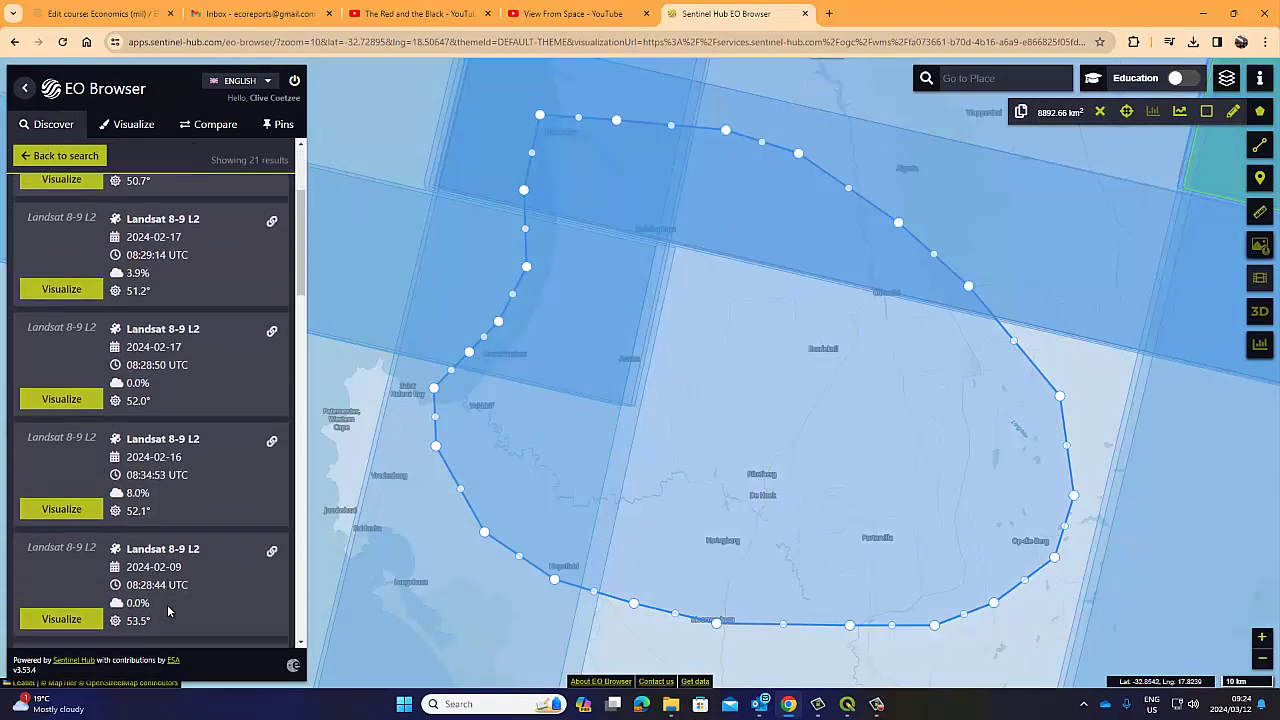
{"action": "scroll", "coordinate": [168, 611], "scroll_direction": "down", "scroll_amount": 10}
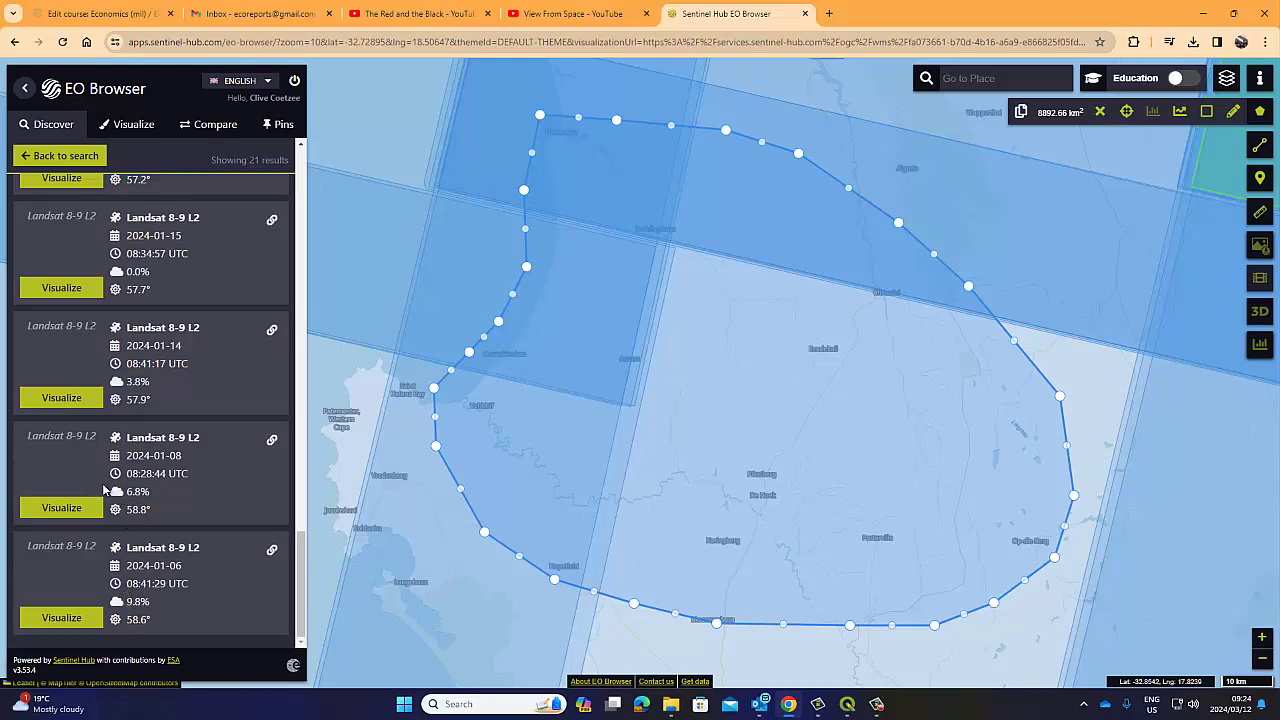
{"action": "left_click", "coordinate": [59, 508]}
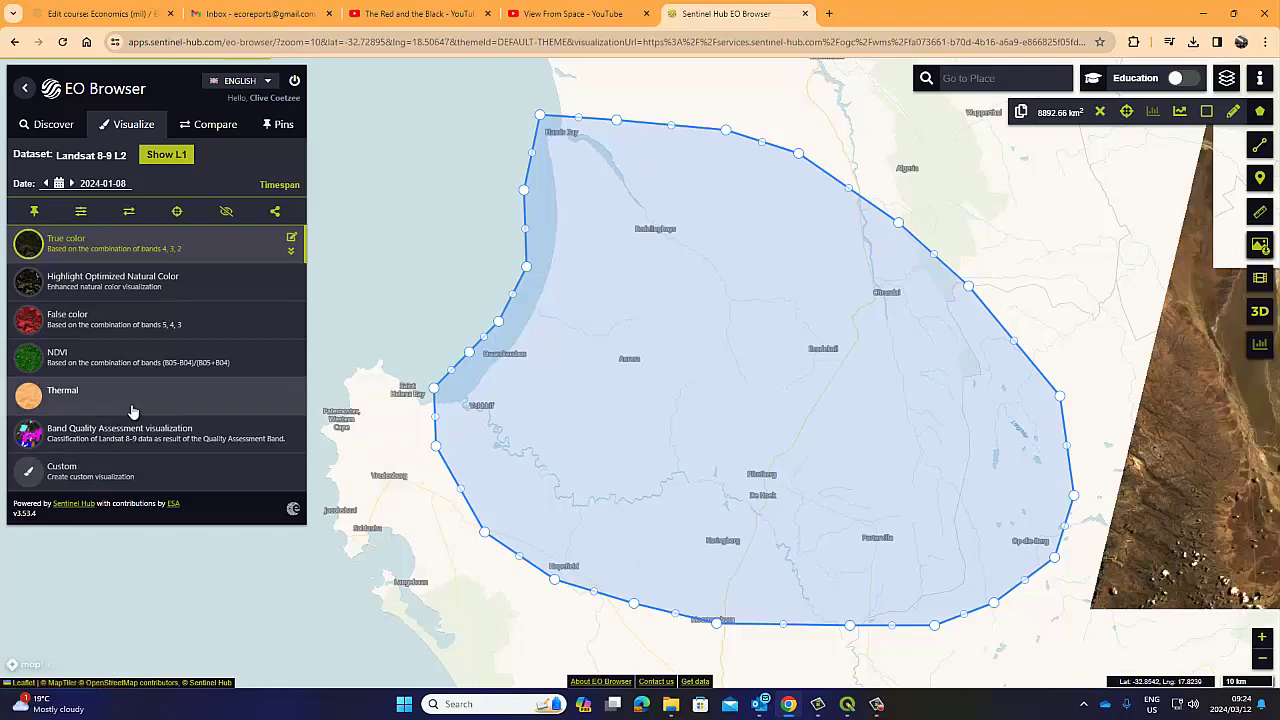
- Return to the scene results and visualize the Landsat 8-9 L2 scene from 2024-01-14 at 08:41:17 UTC
{"action": "left_click", "coordinate": [44, 126]}
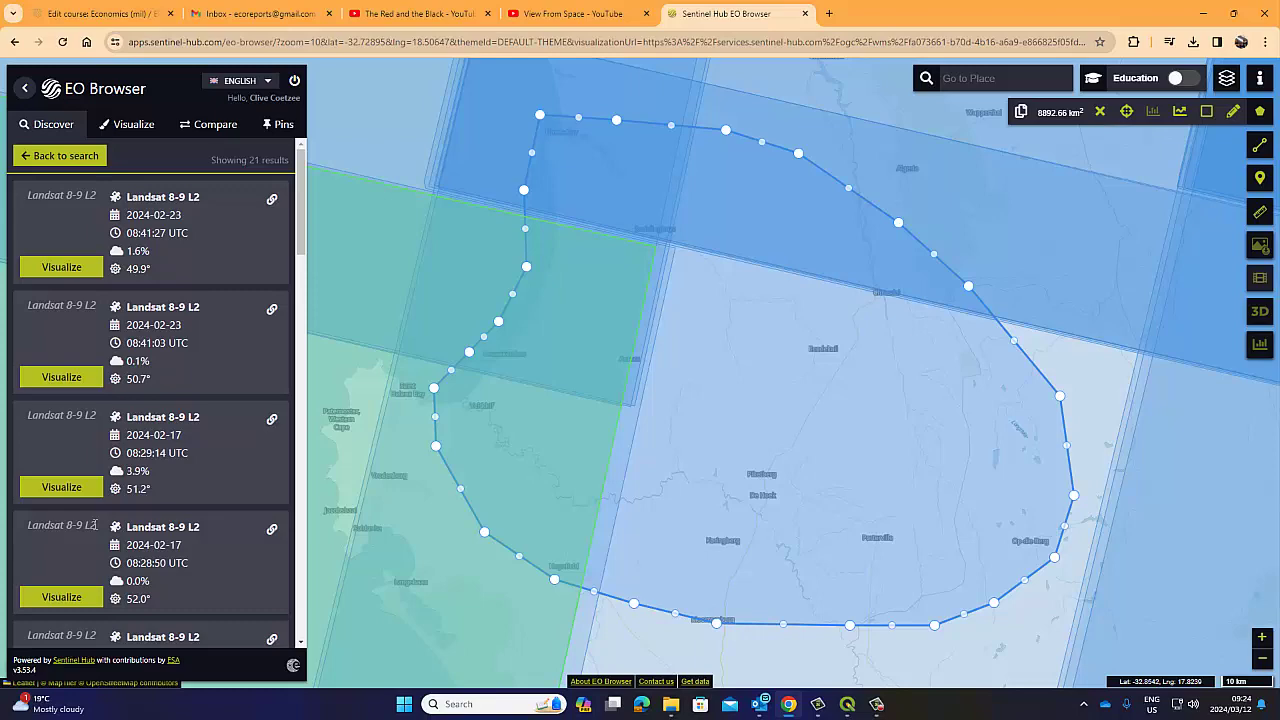
{"action": "scroll", "coordinate": [95, 525], "scroll_direction": "down", "scroll_amount": 15}
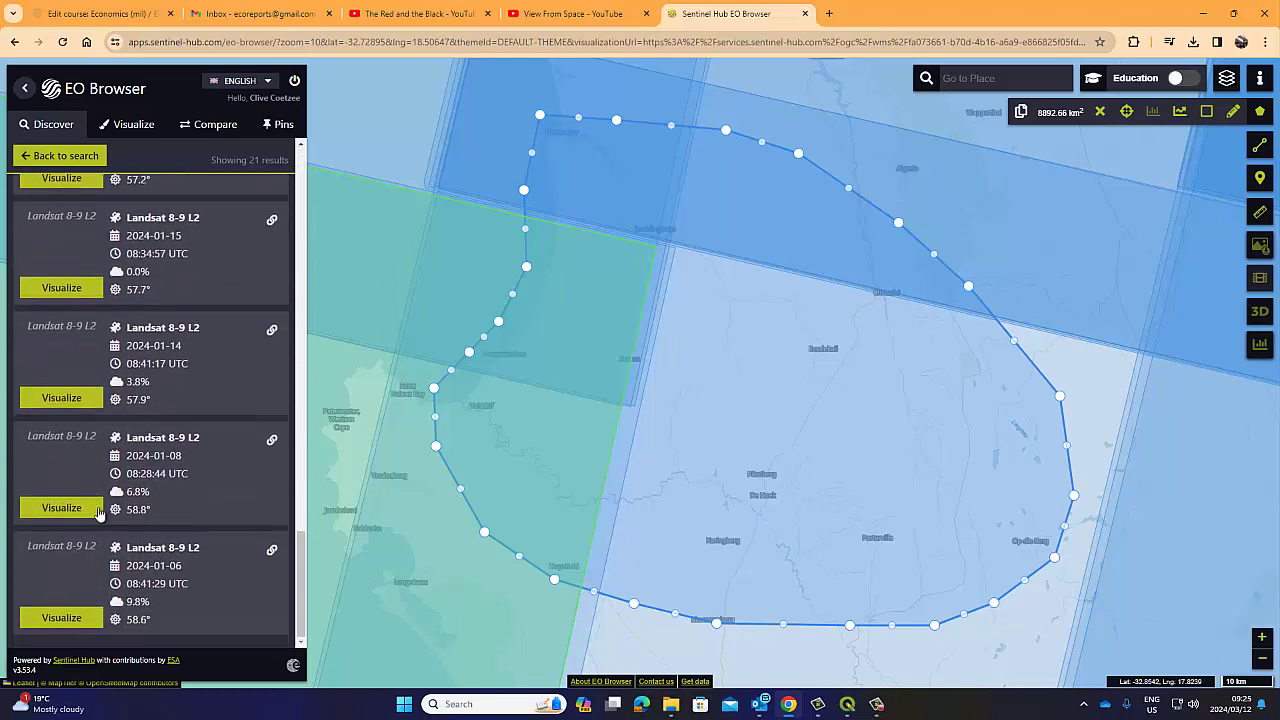
{"action": "left_click", "coordinate": [61, 398]}
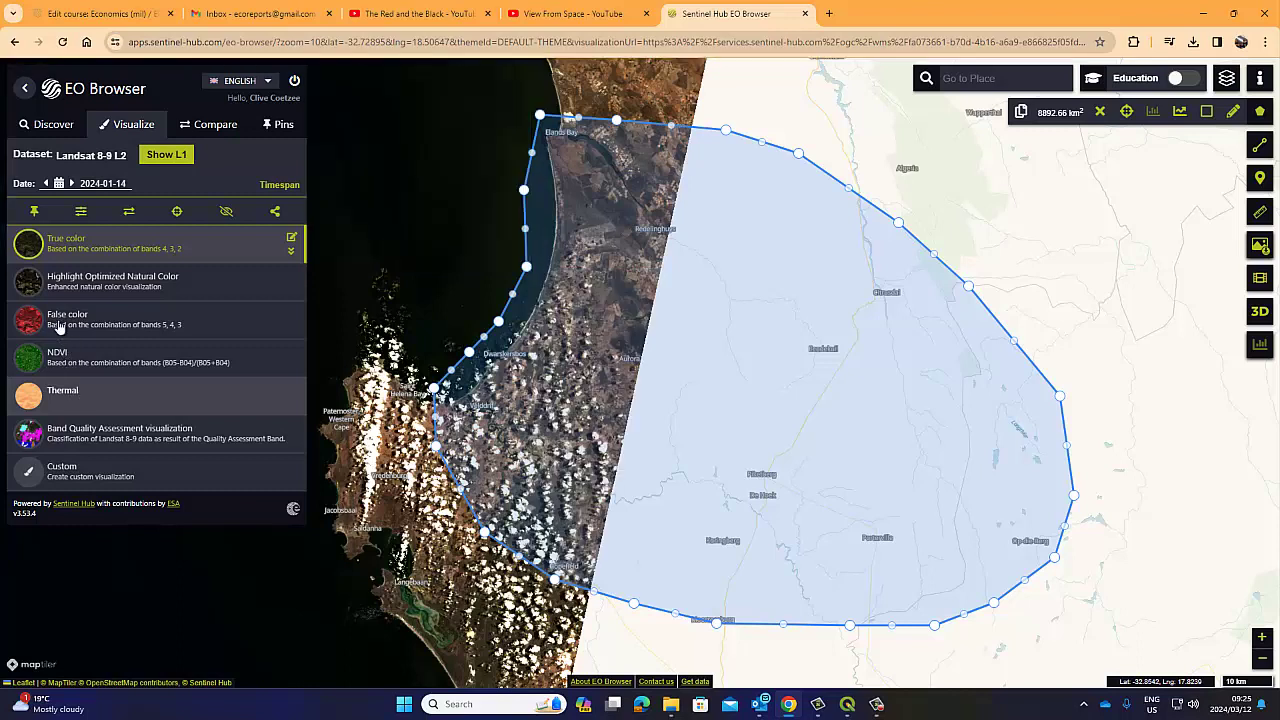
- Return to the scene results and visualize the Landsat 8-9 L2 scene from 2024-02-09 at 08:28:44 UTC
{"action": "left_click", "coordinate": [47, 132]}
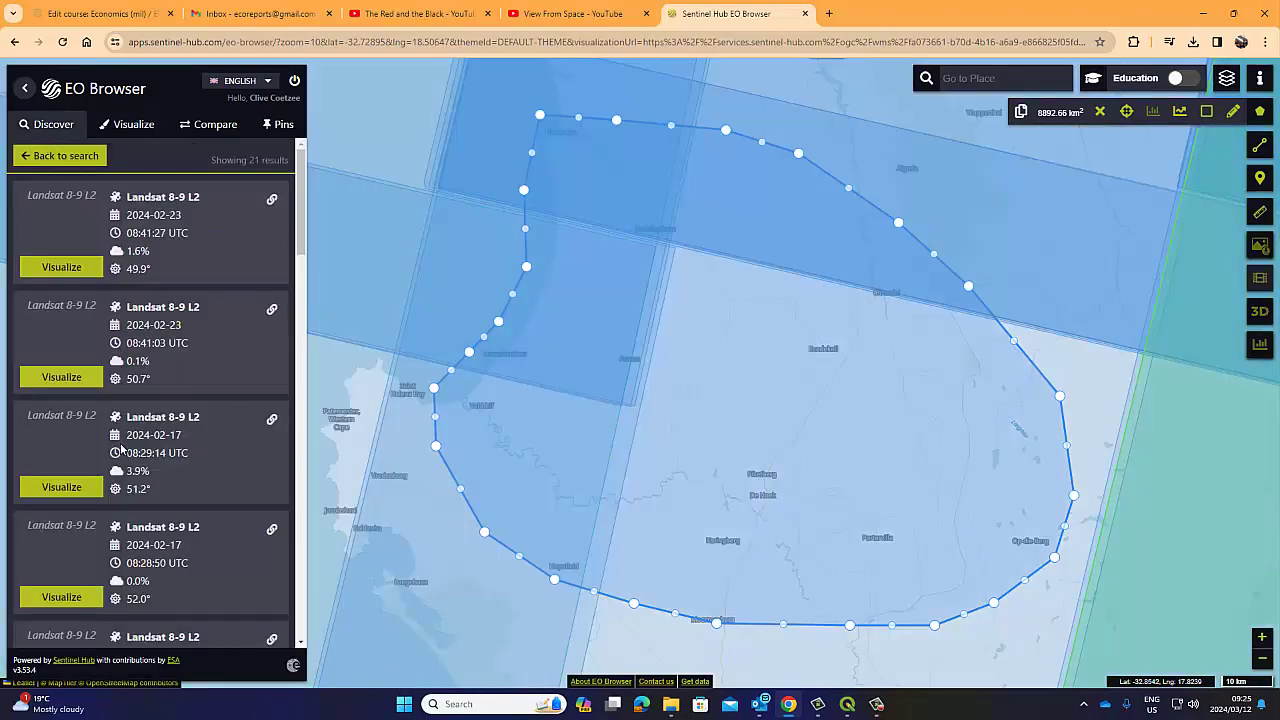
{"action": "scroll", "coordinate": [124, 440], "scroll_direction": "down", "scroll_amount": 3}
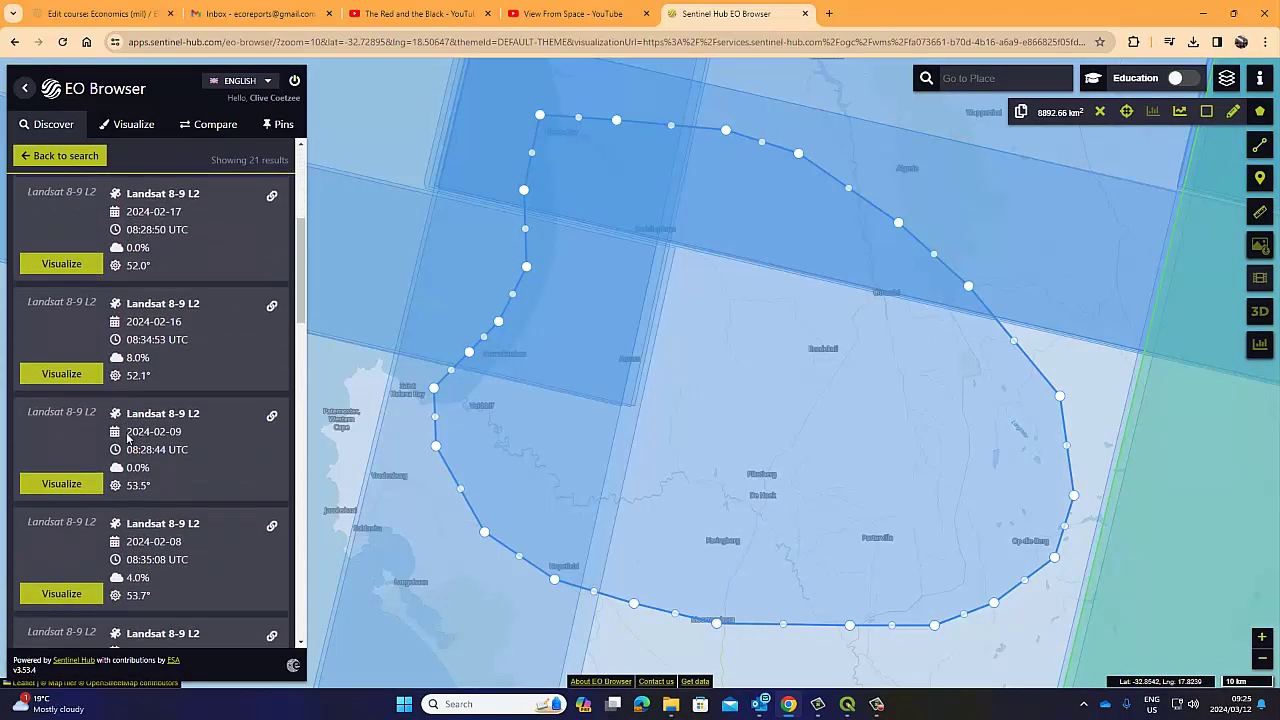
{"action": "left_click", "coordinate": [60, 484]}
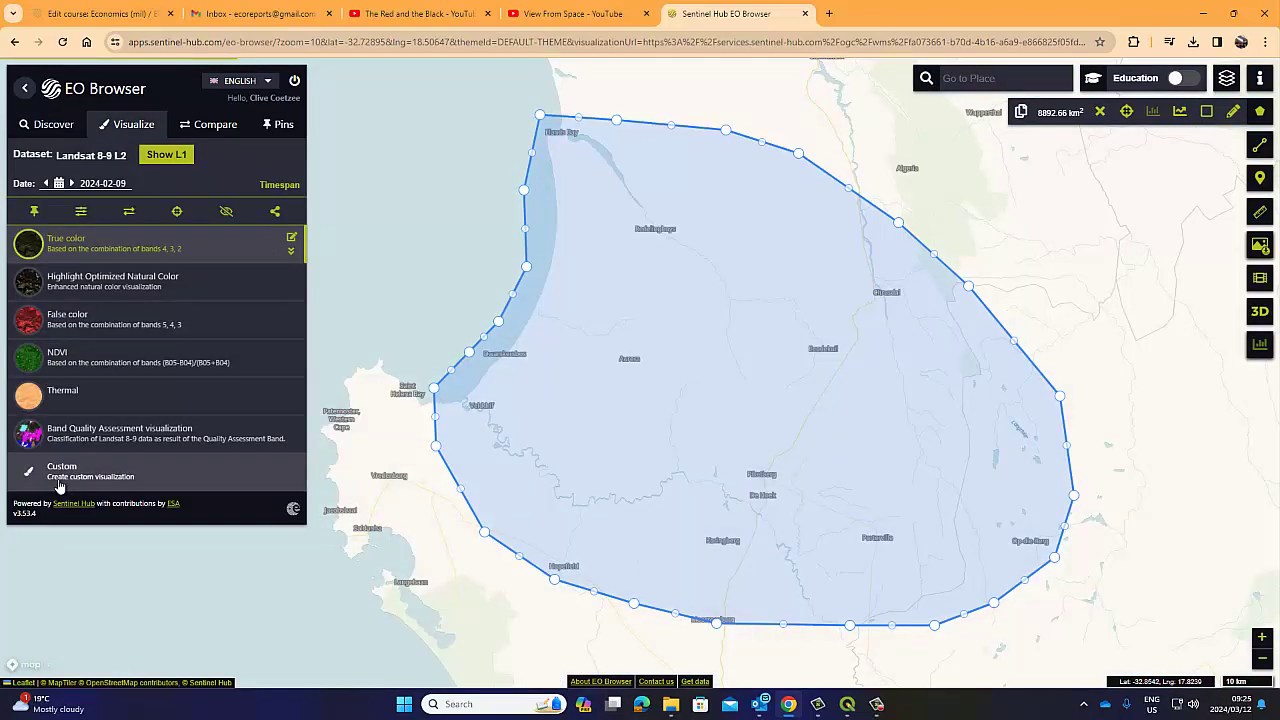
- Return to the search criteria, set the time range to start on 2023-01-01, and run the Landsat 8-9 L2 search again
{"action": "left_click", "coordinate": [55, 126]}
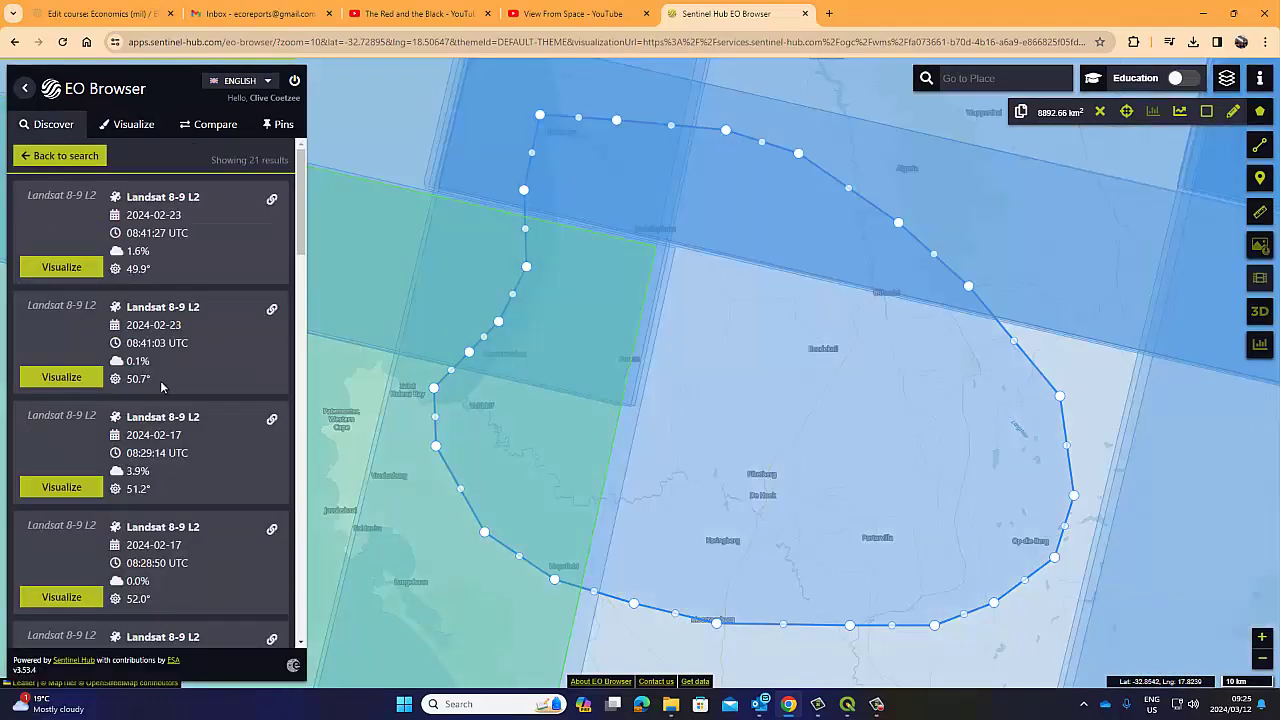
{"action": "scroll", "coordinate": [166, 366], "scroll_direction": "down", "scroll_amount": 7}
{"action": "scroll", "coordinate": [115, 218], "scroll_direction": "down", "scroll_amount": 5}
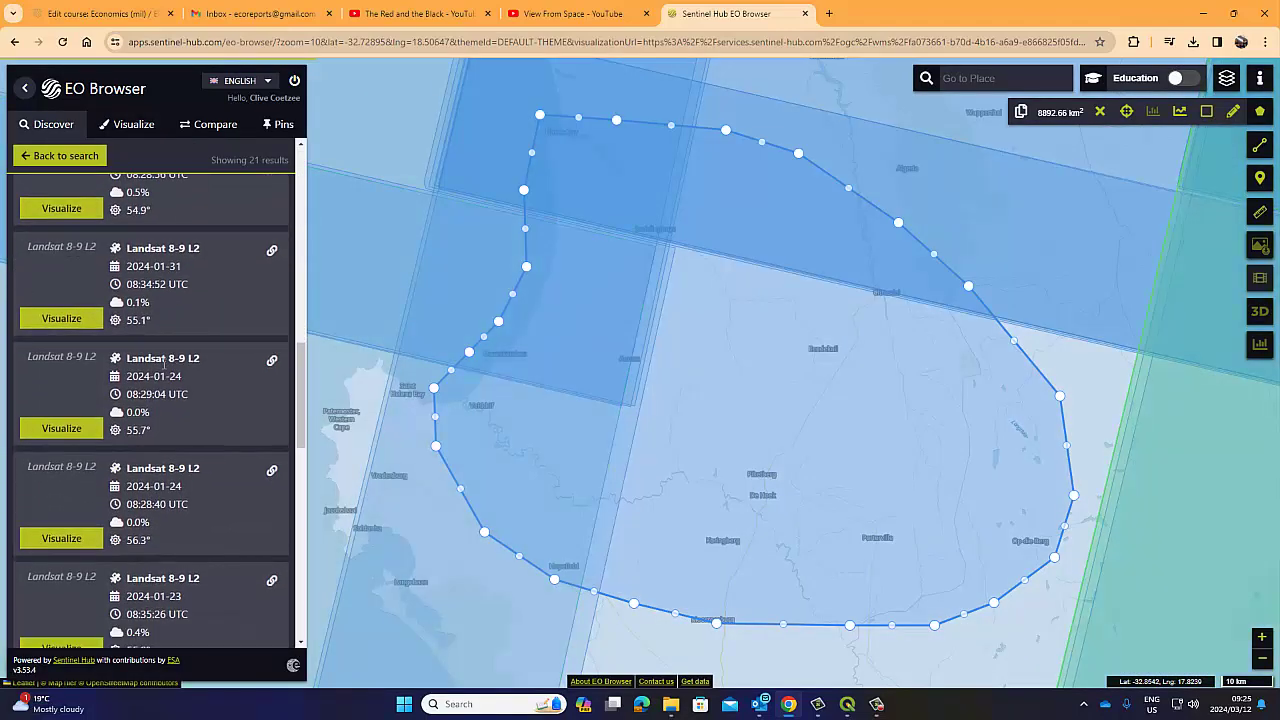
{"action": "left_click", "coordinate": [50, 158]}
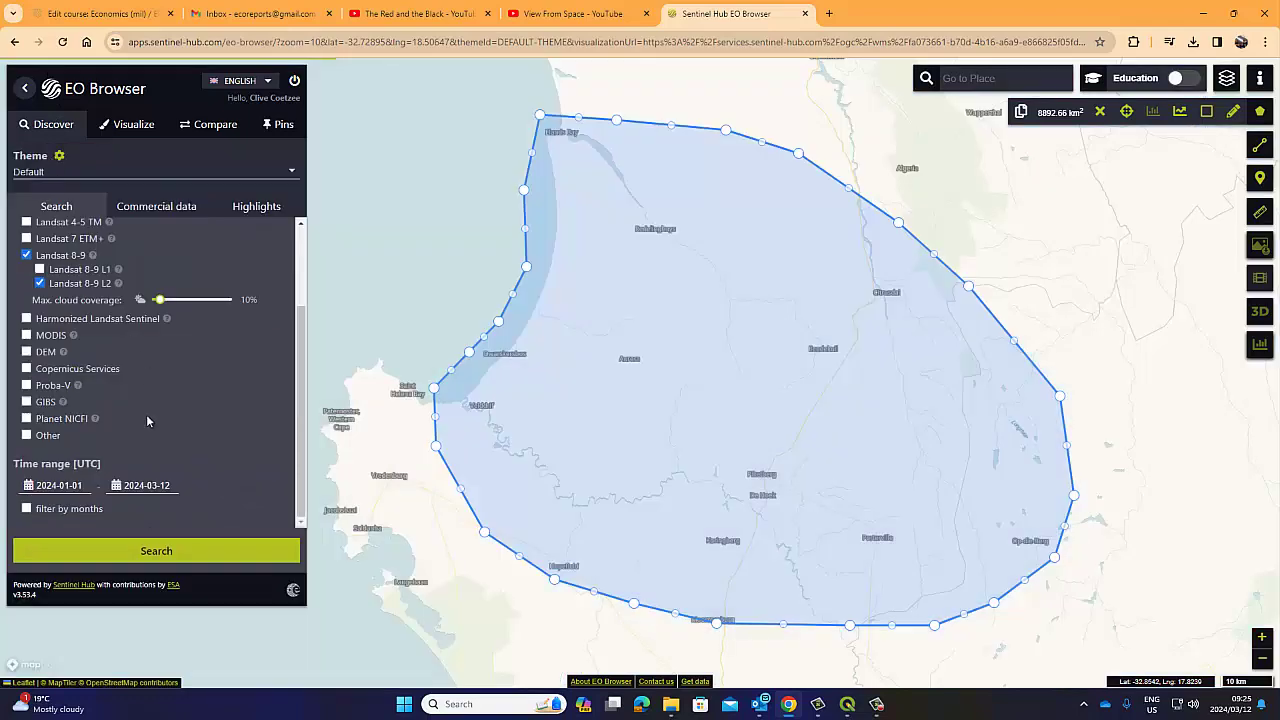
{"action": "left_click", "coordinate": [78, 487]}
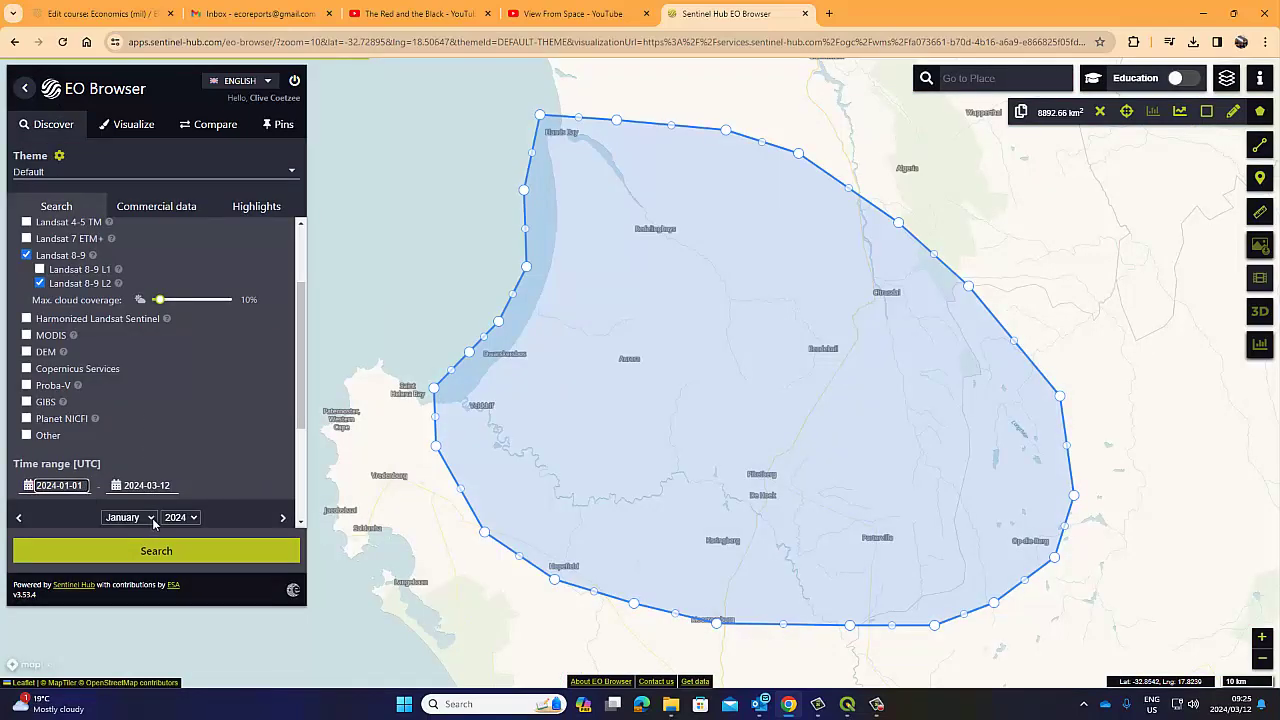
{"action": "left_click", "coordinate": [194, 517]}
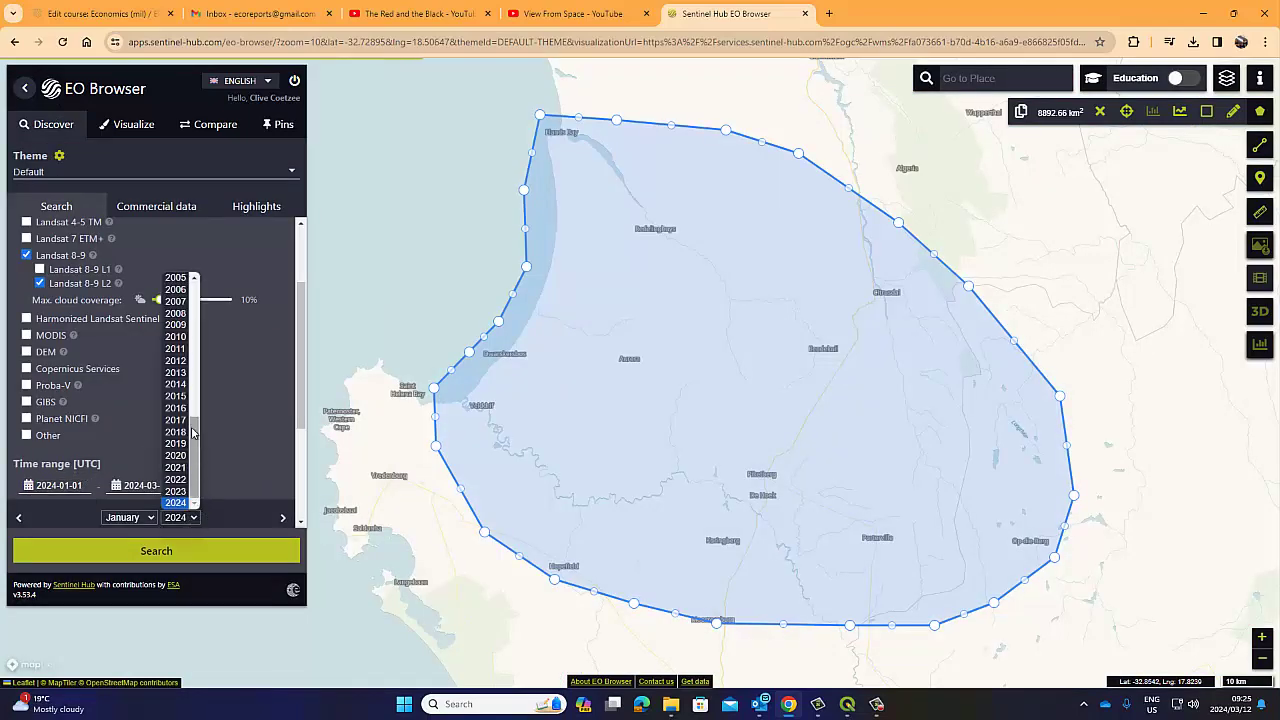
{"action": "left_click", "coordinate": [183, 493]}
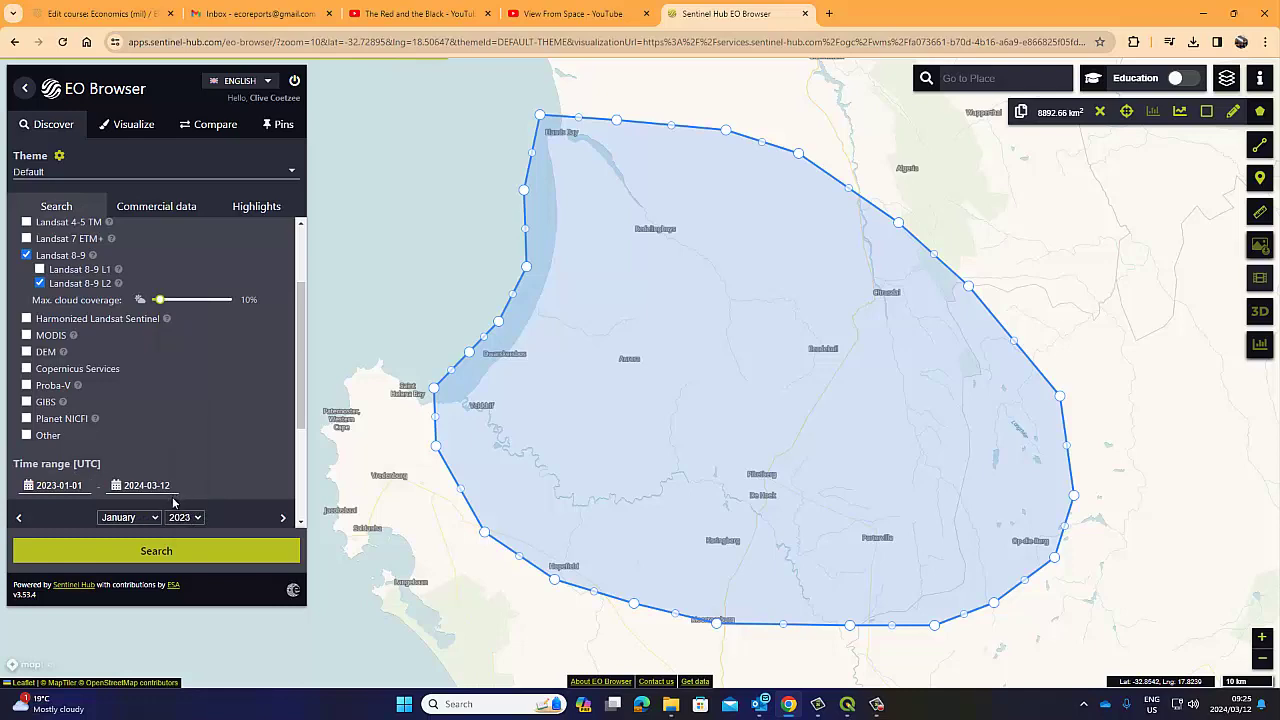
{"action": "left_click", "coordinate": [153, 541]}
{"action": "left_click", "coordinate": [153, 552]}
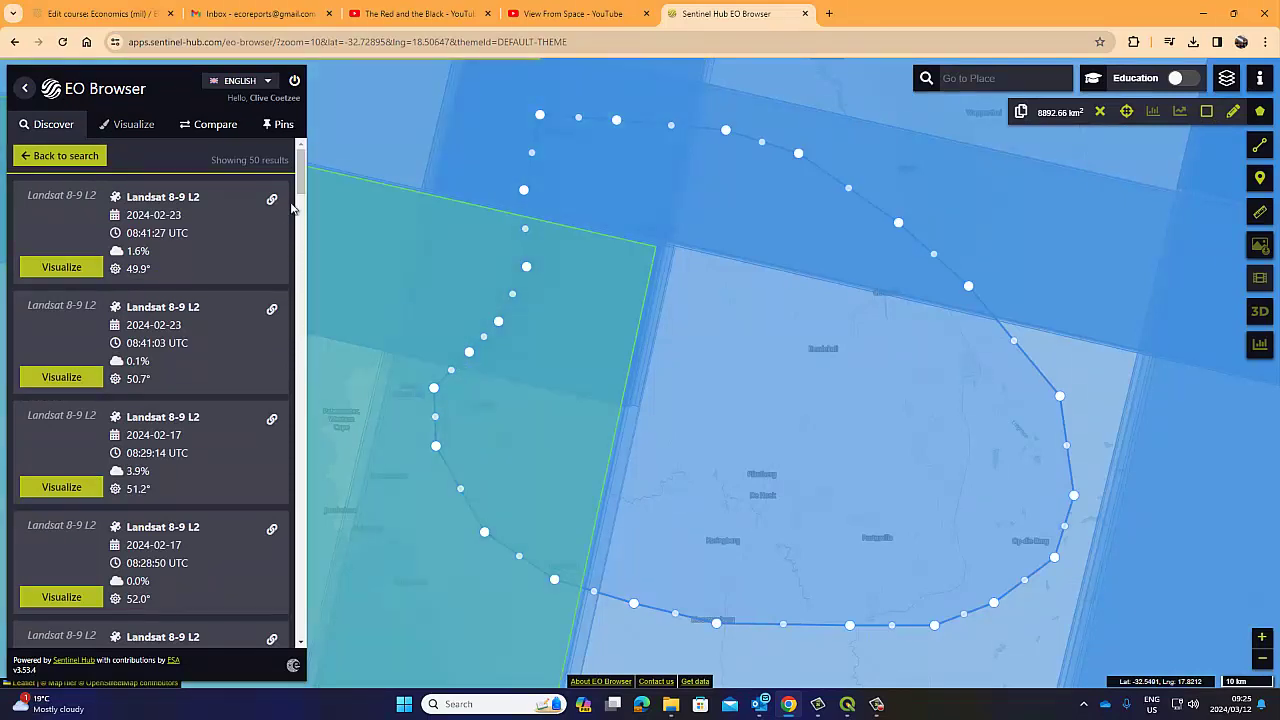
- Find the Landsat 8-9 L2 scene from 2023-10-19 at 08:35:28 UTC among the results and visualize it
{"action": "left_click_drag", "start_coordinate": [300, 172], "coordinate": [278, 682]}
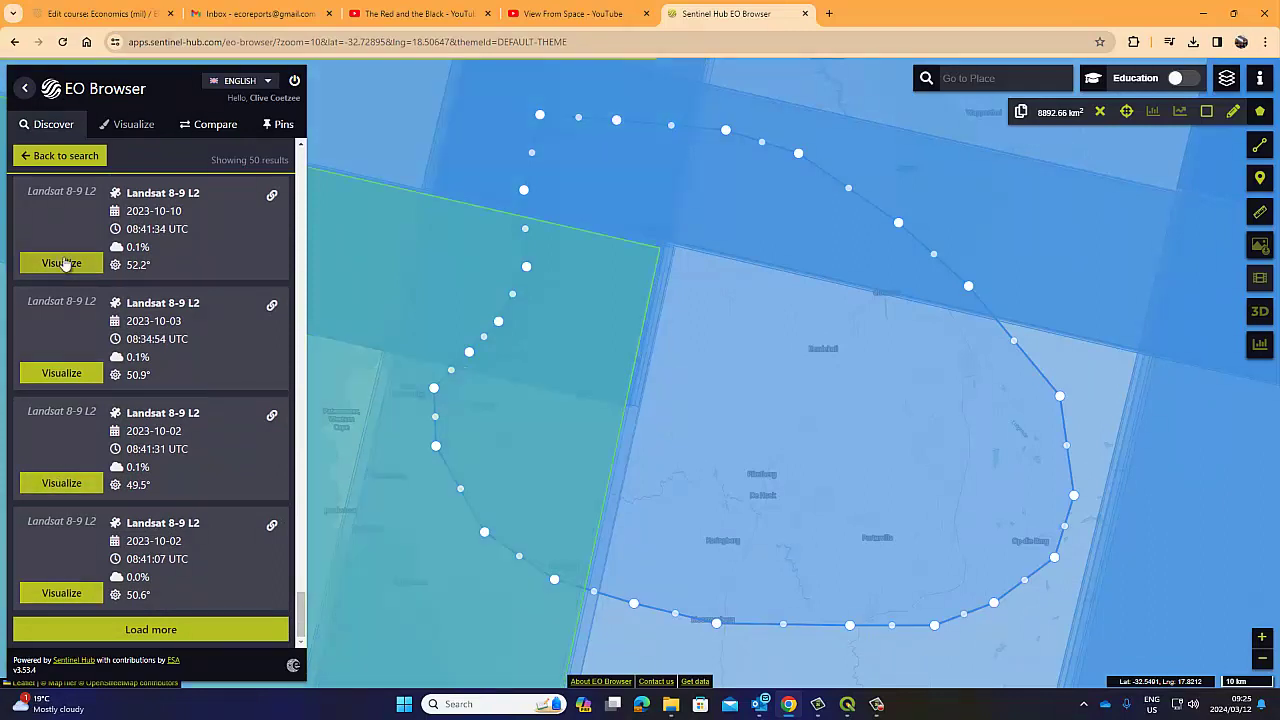
{"action": "scroll", "coordinate": [63, 265], "scroll_direction": "up", "scroll_amount": 1}
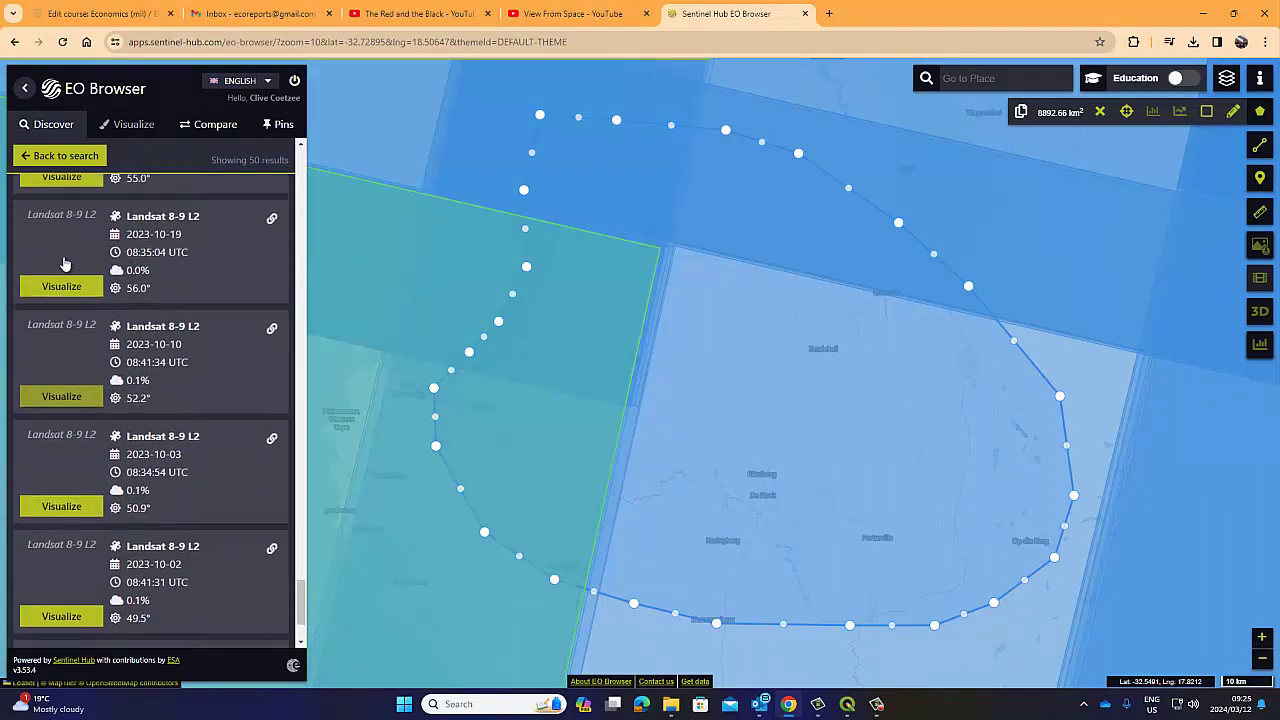
{"action": "scroll", "coordinate": [69, 289], "scroll_direction": "up", "scroll_amount": 2}
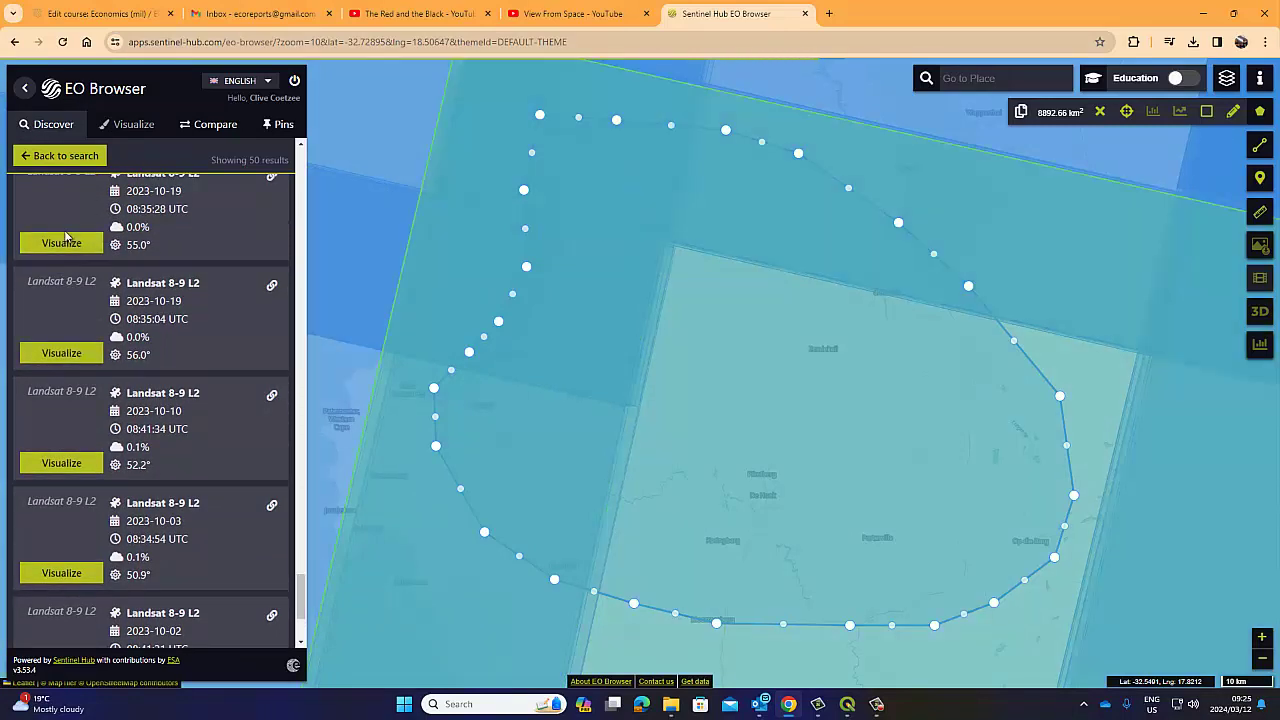
{"action": "left_click", "coordinate": [60, 243]}
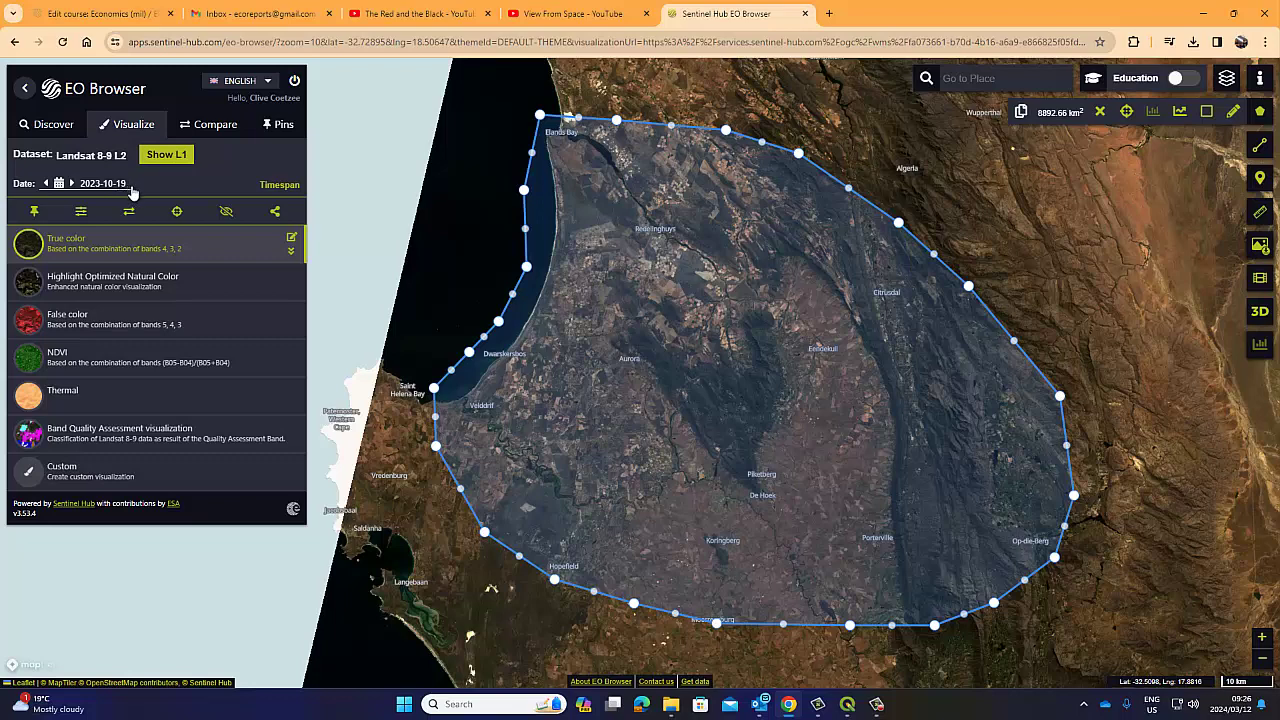
- Set up an analytical image download as TIFF (32-bit float) with HIGH resolution in WGS 84 (EPSG:4326)
{"action": "left_click", "coordinate": [1260, 247]}
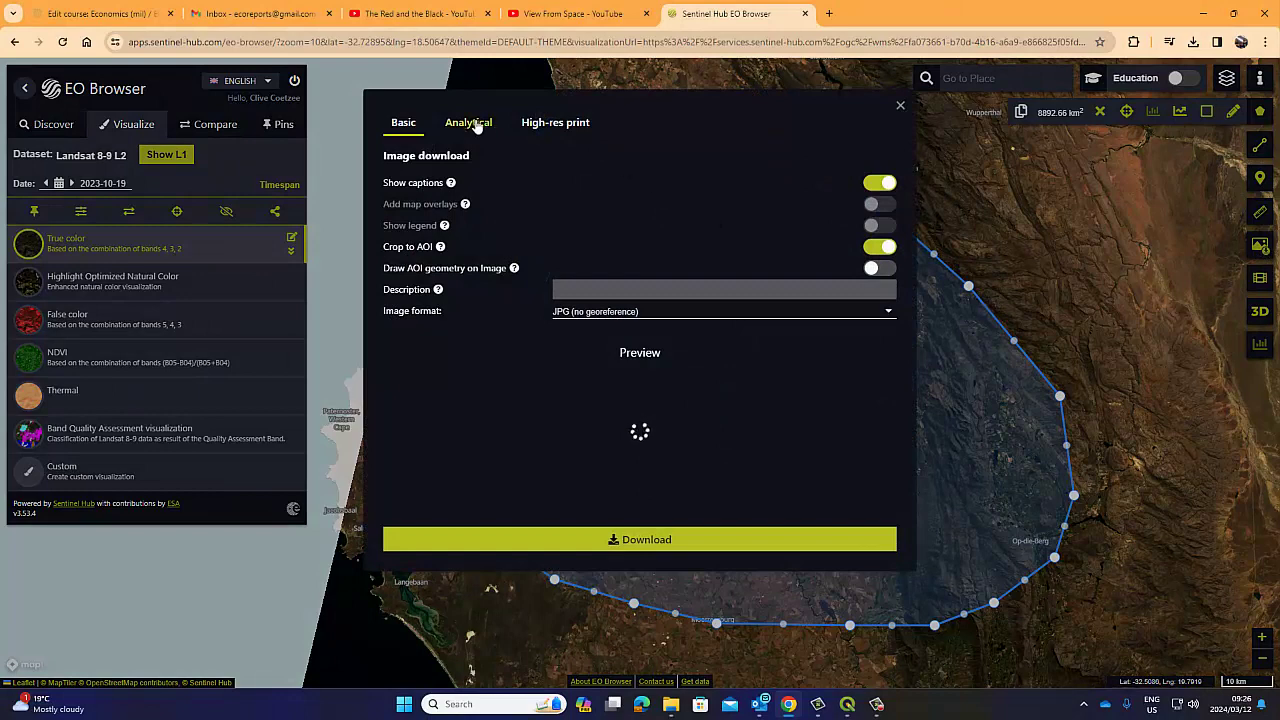
{"action": "left_click", "coordinate": [473, 128]}
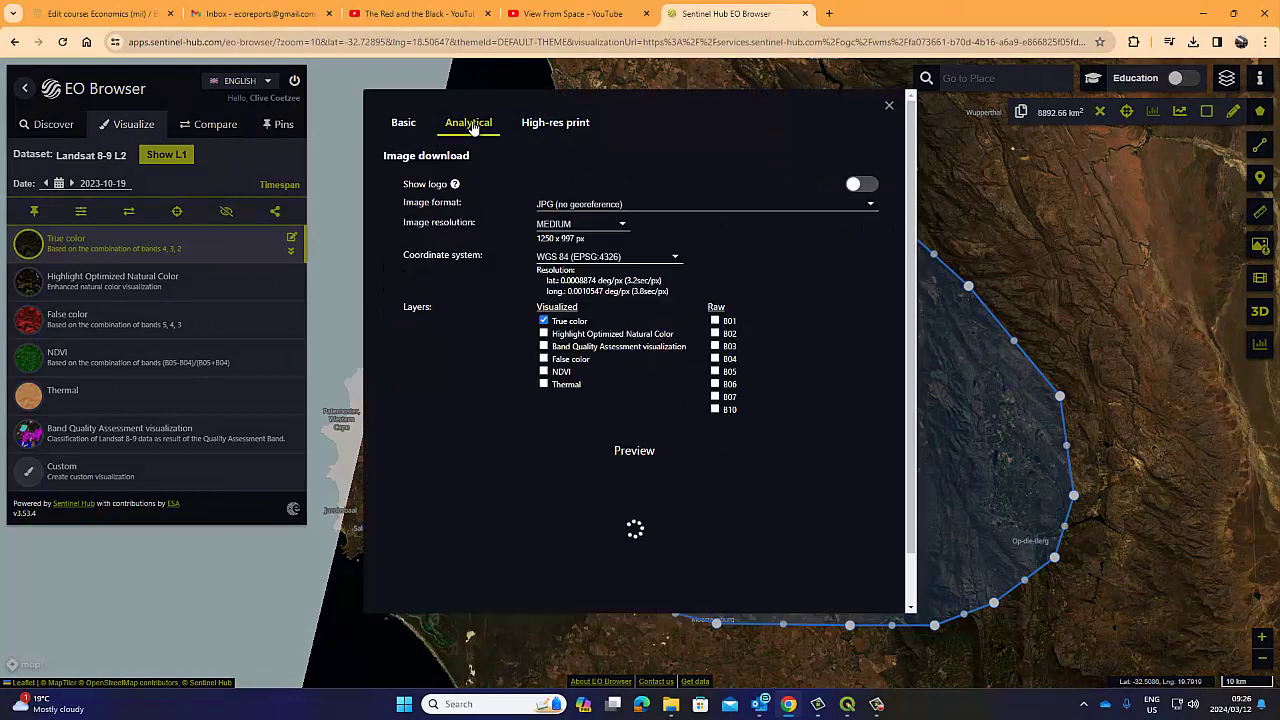
{"action": "left_click", "coordinate": [603, 204]}
{"action": "left_click", "coordinate": [588, 284]}
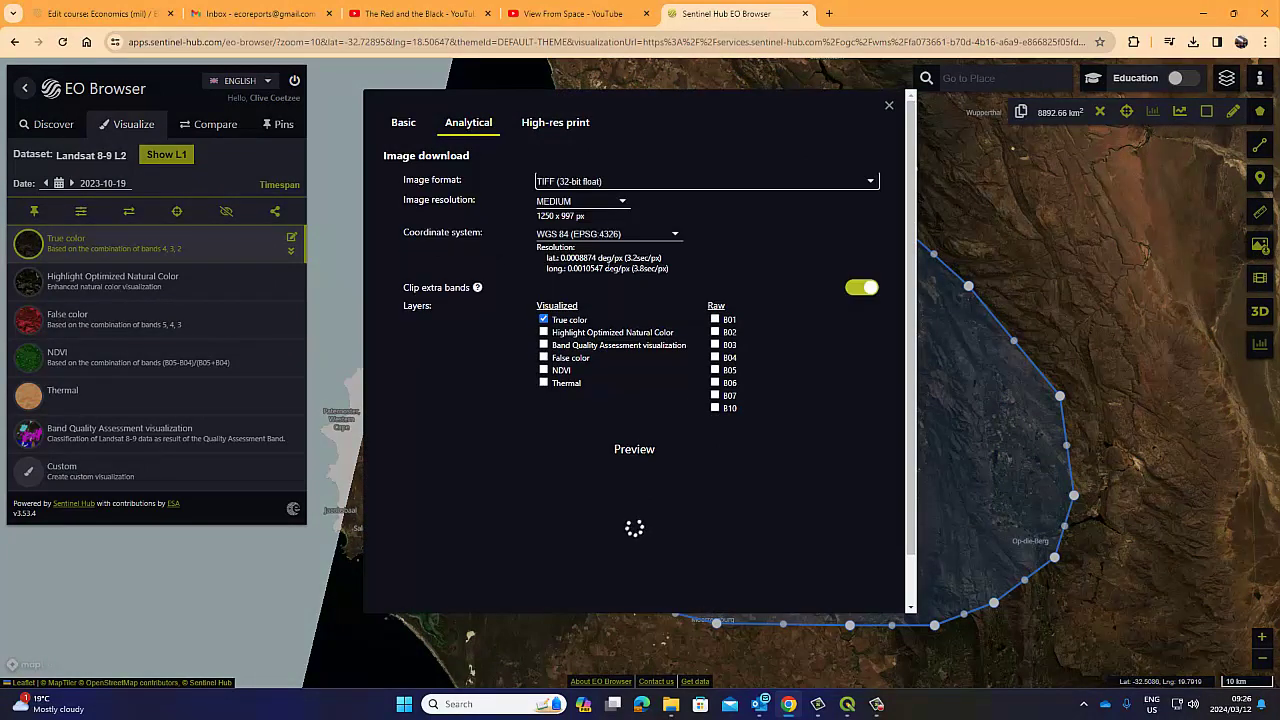
{"action": "left_click", "coordinate": [610, 238]}
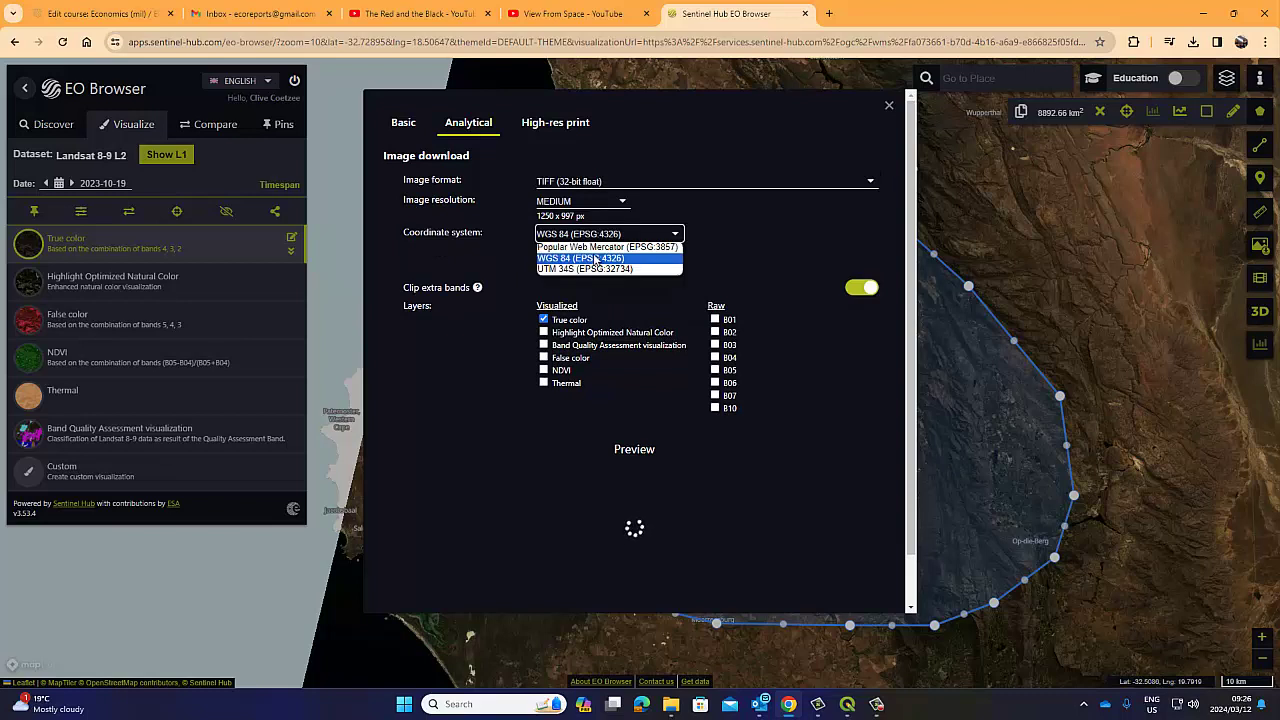
{"action": "left_click", "coordinate": [591, 258]}
{"action": "left_click", "coordinate": [588, 203]}
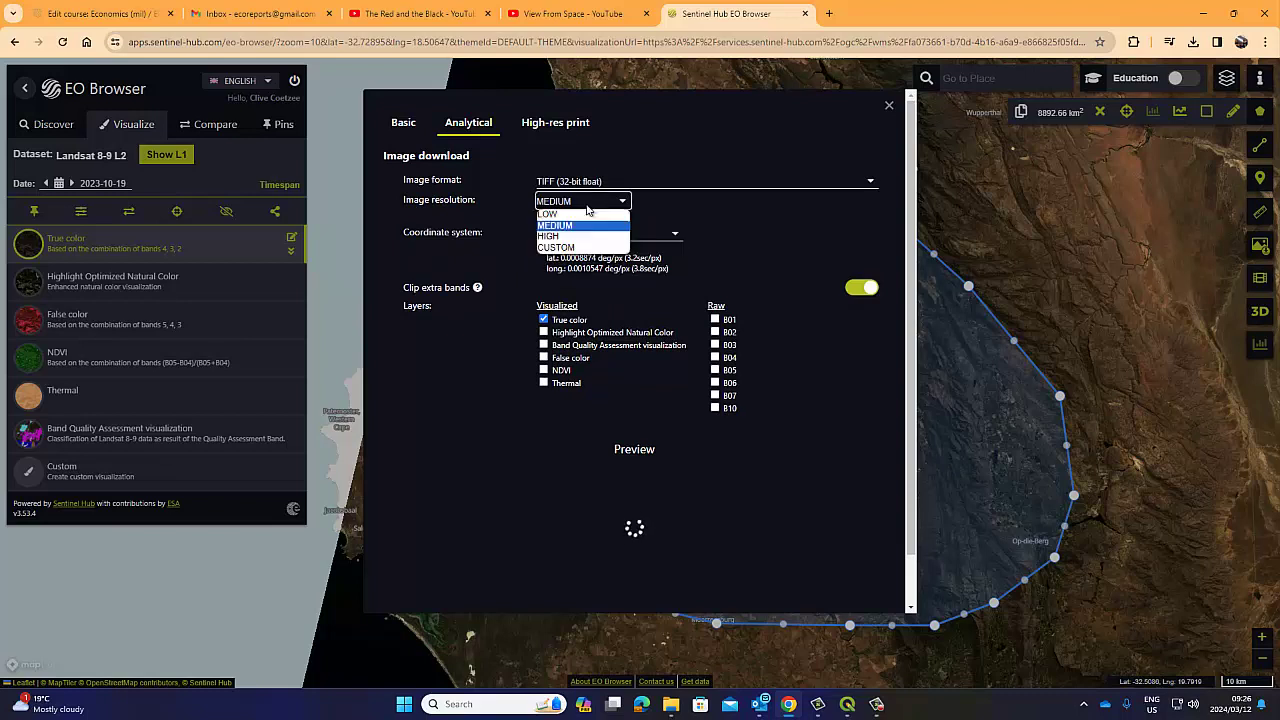
{"action": "left_click", "coordinate": [580, 240]}
- Select raw bands B01 to B07 and B10, exclude the True color layer, and download the images
{"action": "left_click", "coordinate": [714, 319]}
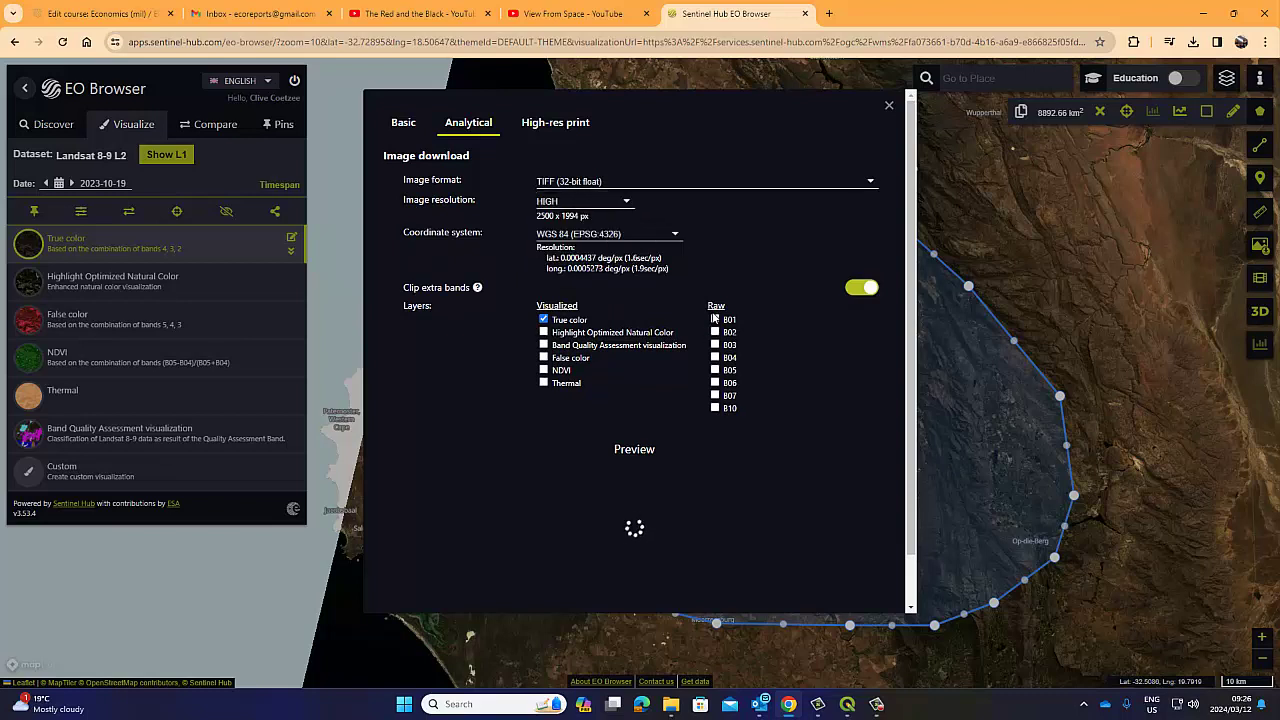
{"action": "left_click", "coordinate": [714, 353]}
{"action": "left_click", "coordinate": [714, 366]}
{"action": "left_click", "coordinate": [714, 378]}
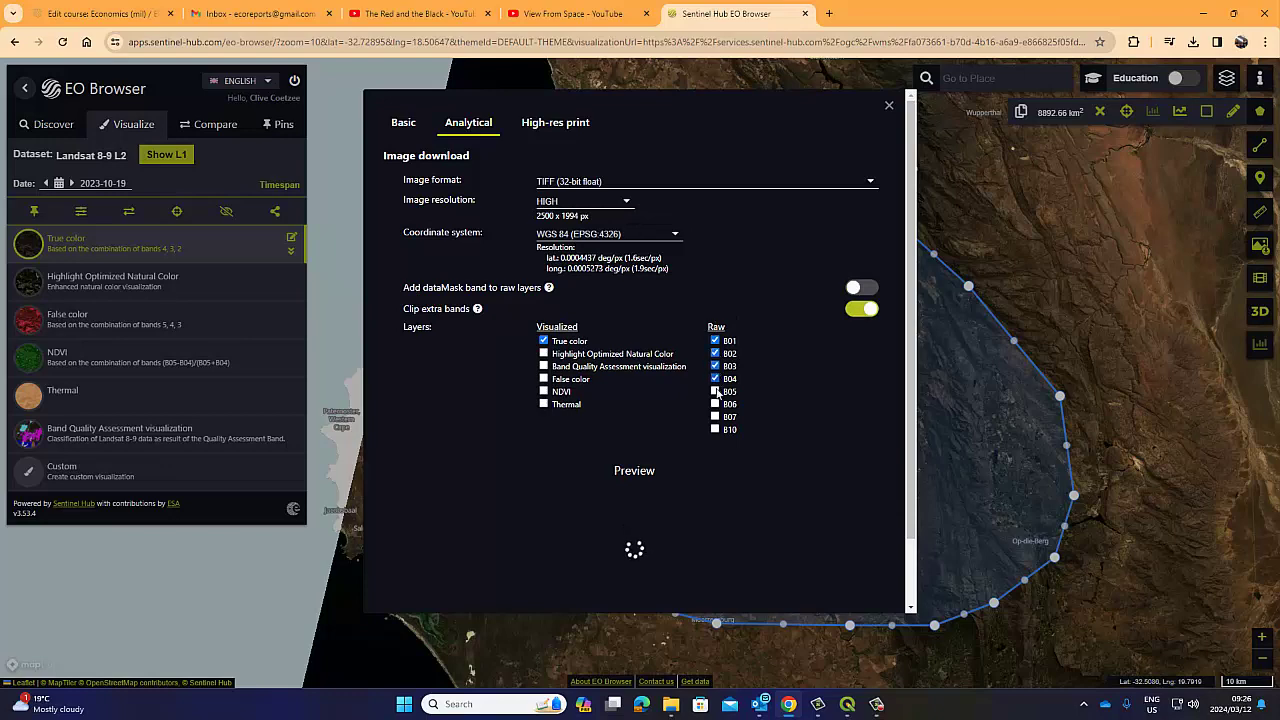
{"action": "left_click", "coordinate": [714, 391]}
{"action": "left_click", "coordinate": [714, 403]}
{"action": "left_click", "coordinate": [714, 416]}
{"action": "left_click", "coordinate": [714, 428]}
{"action": "scroll", "coordinate": [755, 428], "scroll_direction": "down", "scroll_amount": 2}
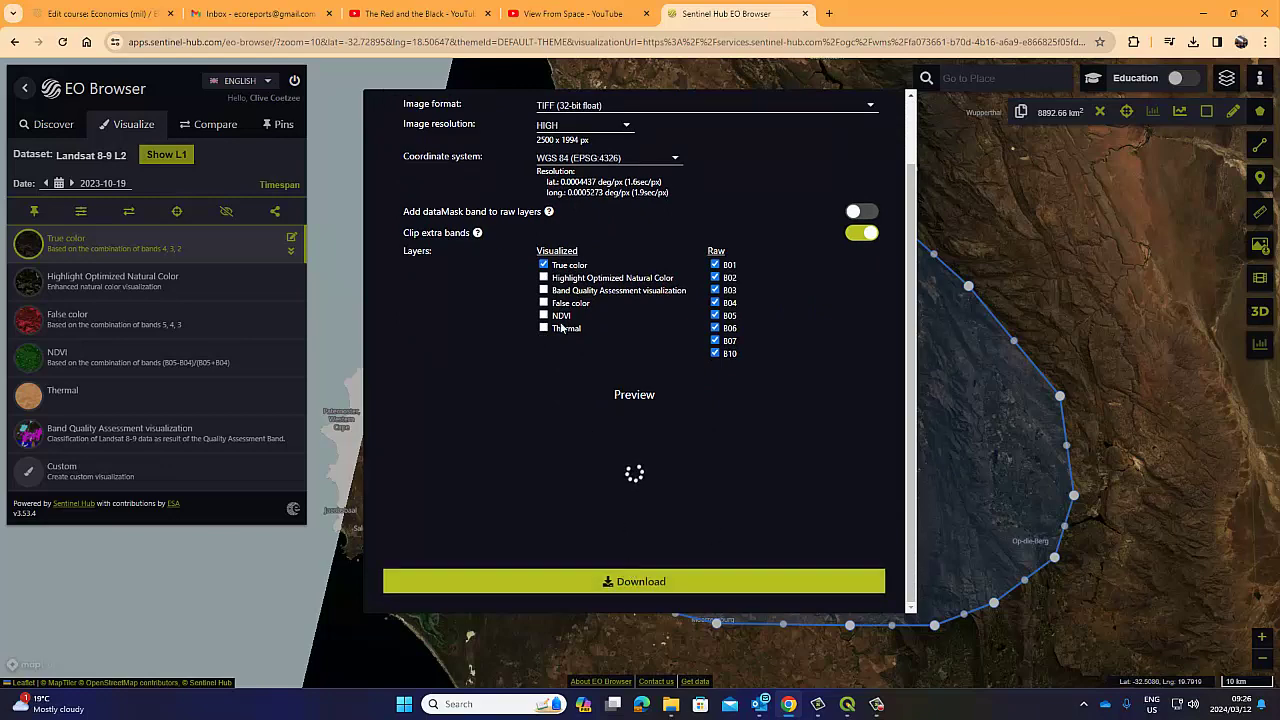
{"action": "left_click", "coordinate": [558, 265]}
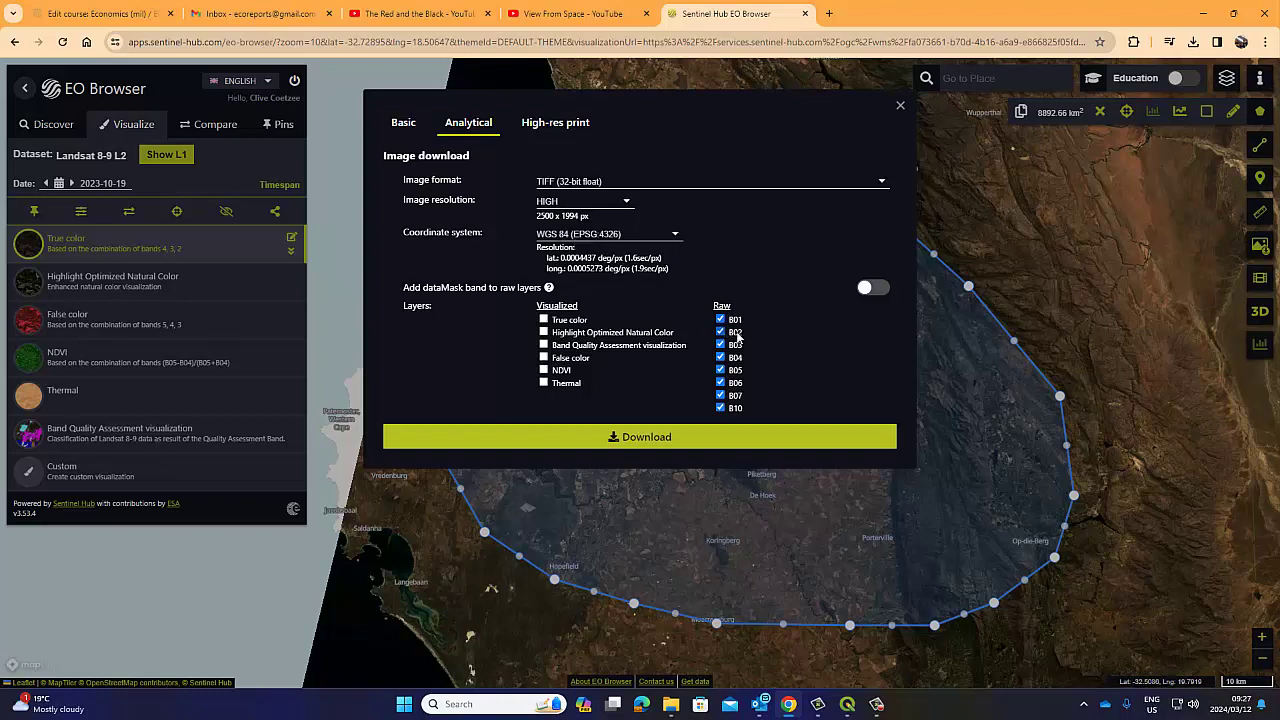
{"action": "left_click", "coordinate": [648, 446]}
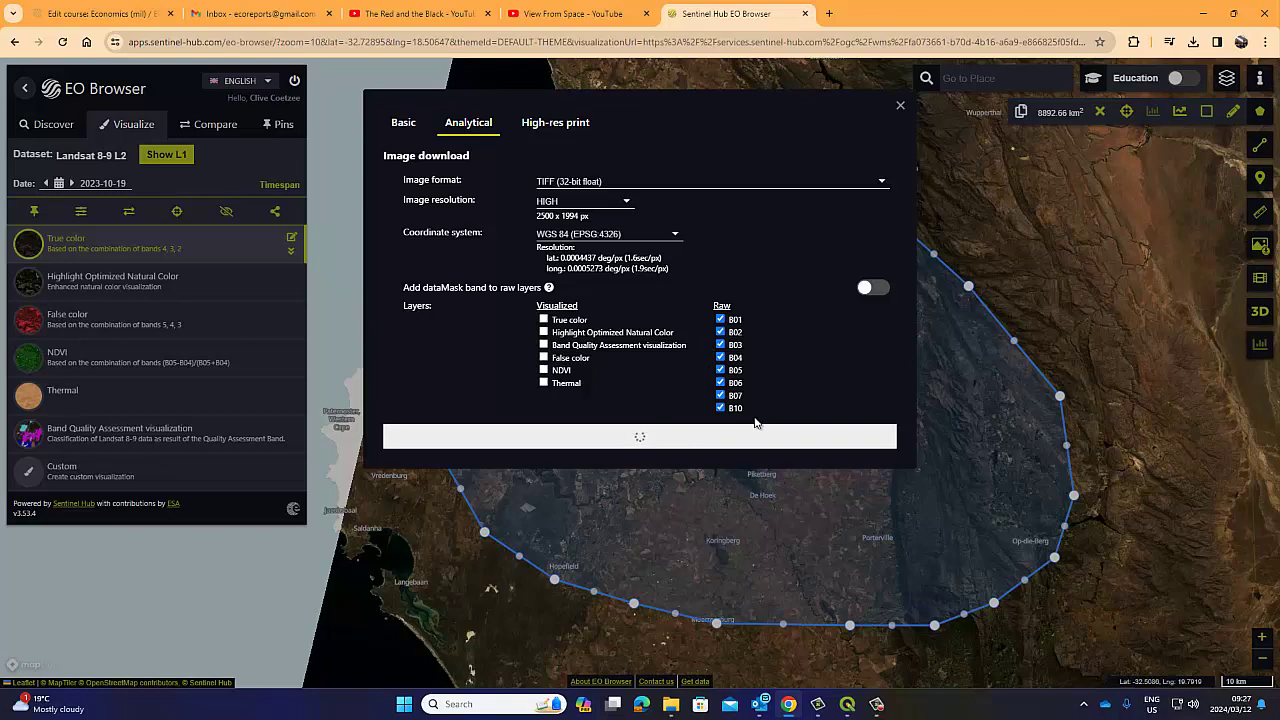
{"action": "left_click", "coordinate": [876, 704]}
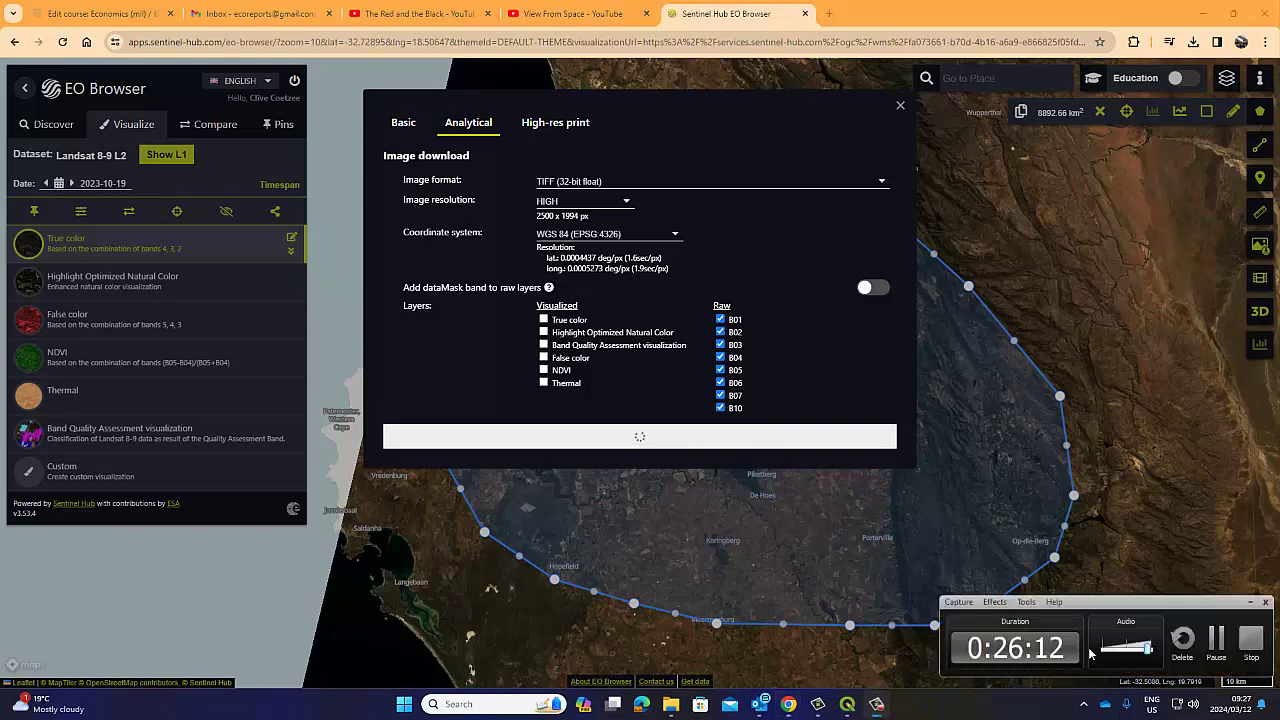
{"action": "left_click", "coordinate": [1214, 642]}
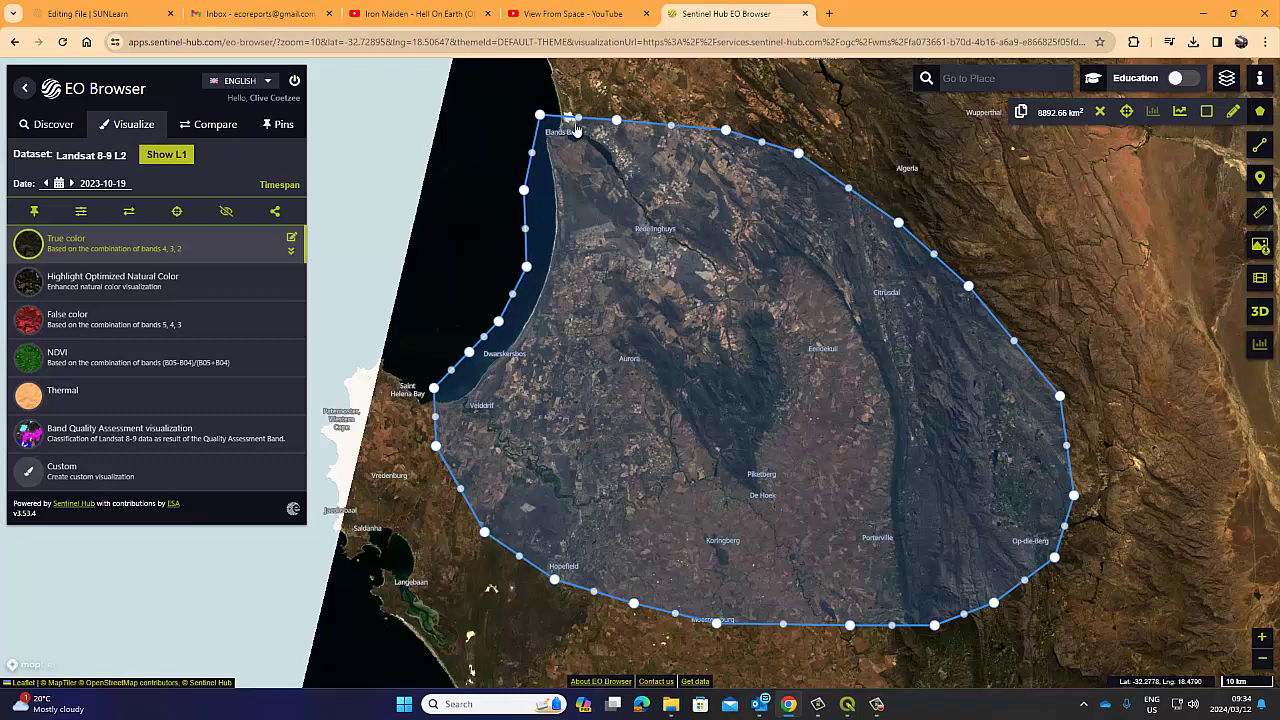
- Return to the search criteria, replace Landsat 8-9 with MODIS as the data source, and run the search
{"action": "left_click", "coordinate": [53, 127]}
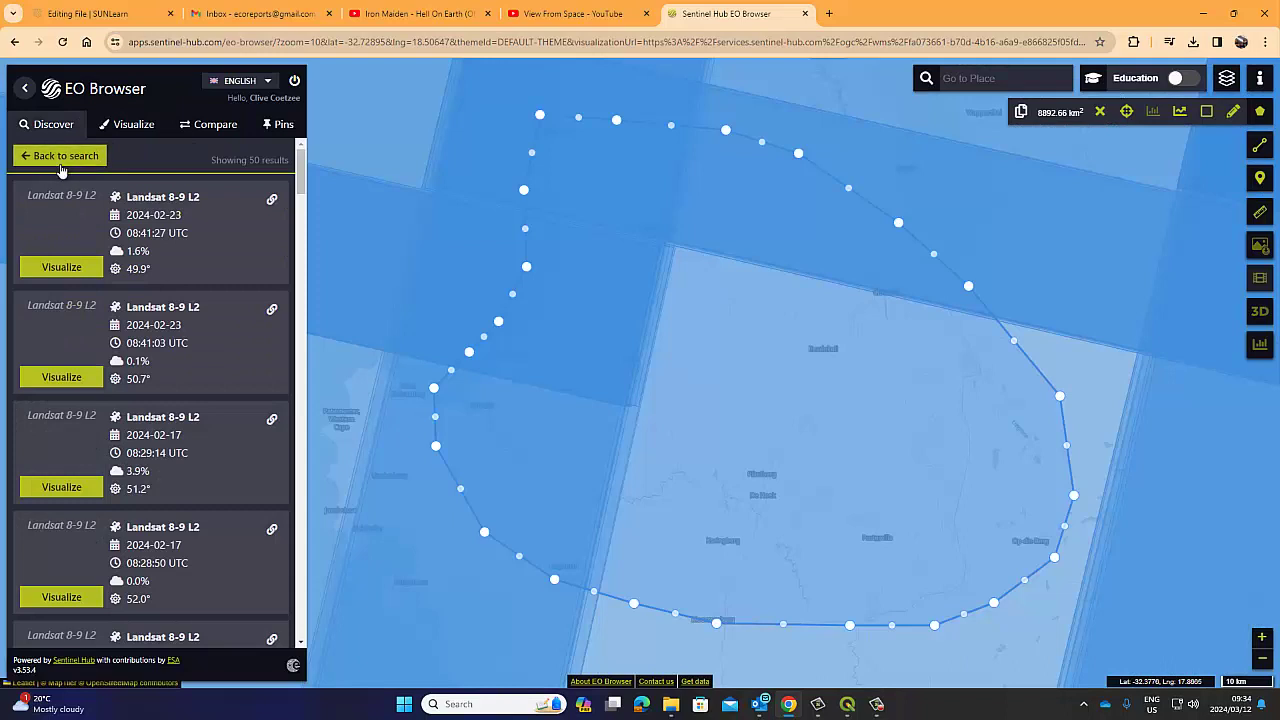
{"action": "left_click", "coordinate": [61, 158]}
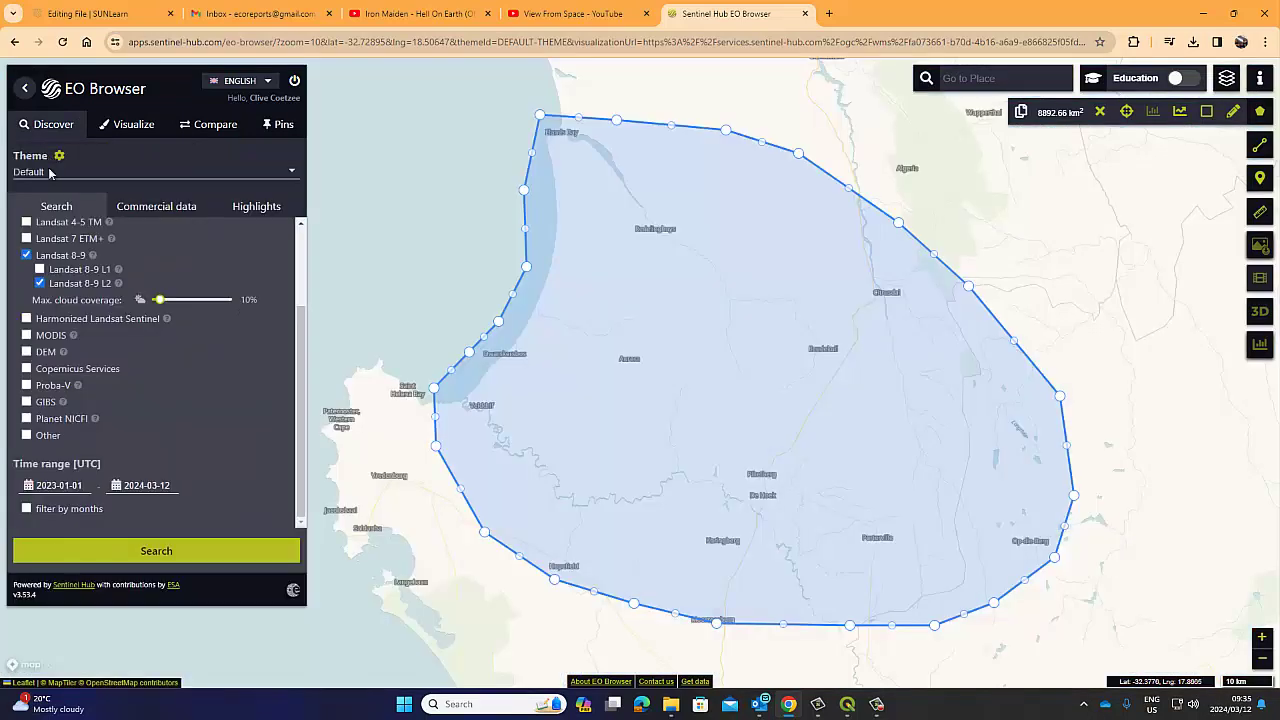
{"action": "scroll", "coordinate": [40, 290], "scroll_direction": "up", "scroll_amount": 2}
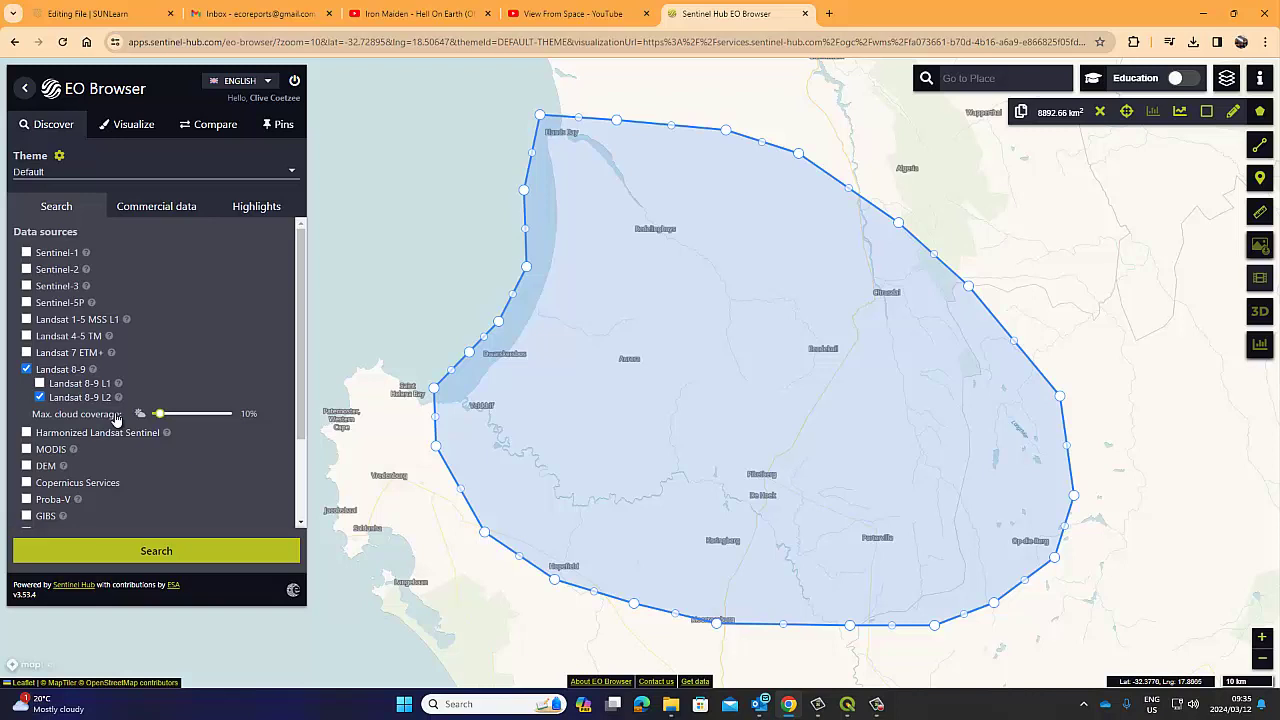
{"action": "scroll", "coordinate": [116, 418], "scroll_direction": "down", "scroll_amount": 2}
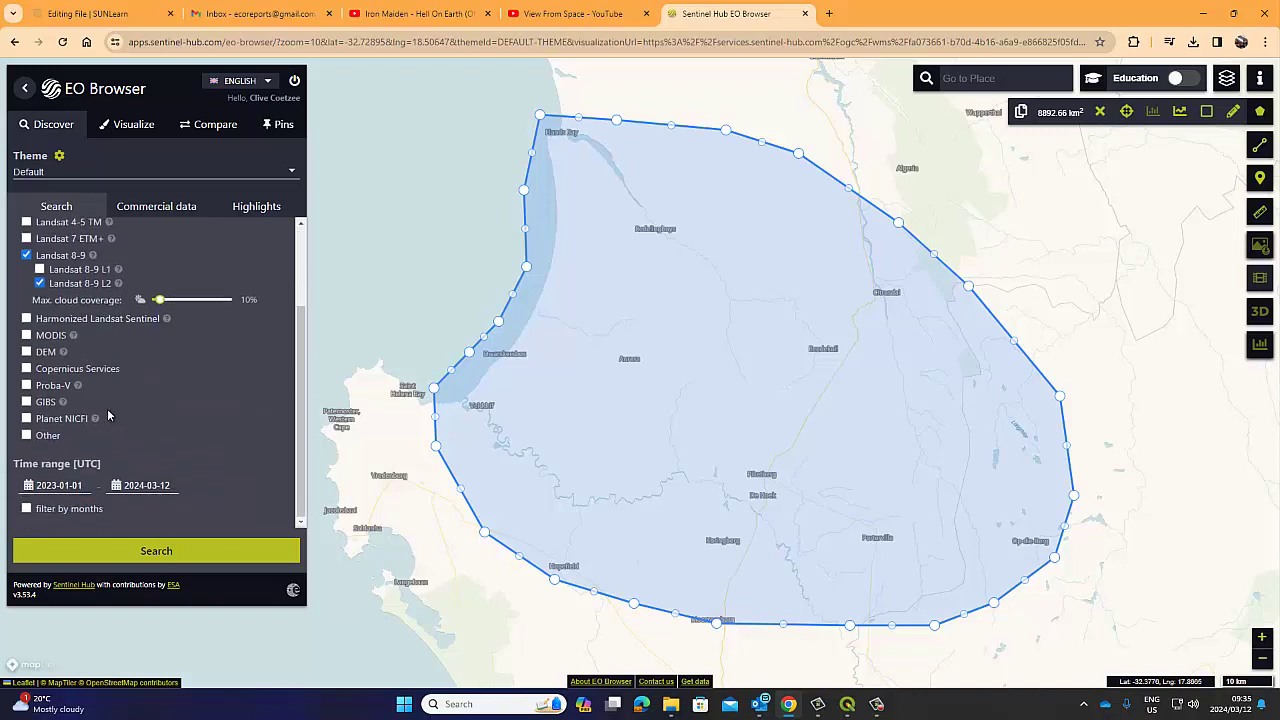
{"action": "left_click", "coordinate": [27, 336]}
{"action": "left_click", "coordinate": [27, 256]}
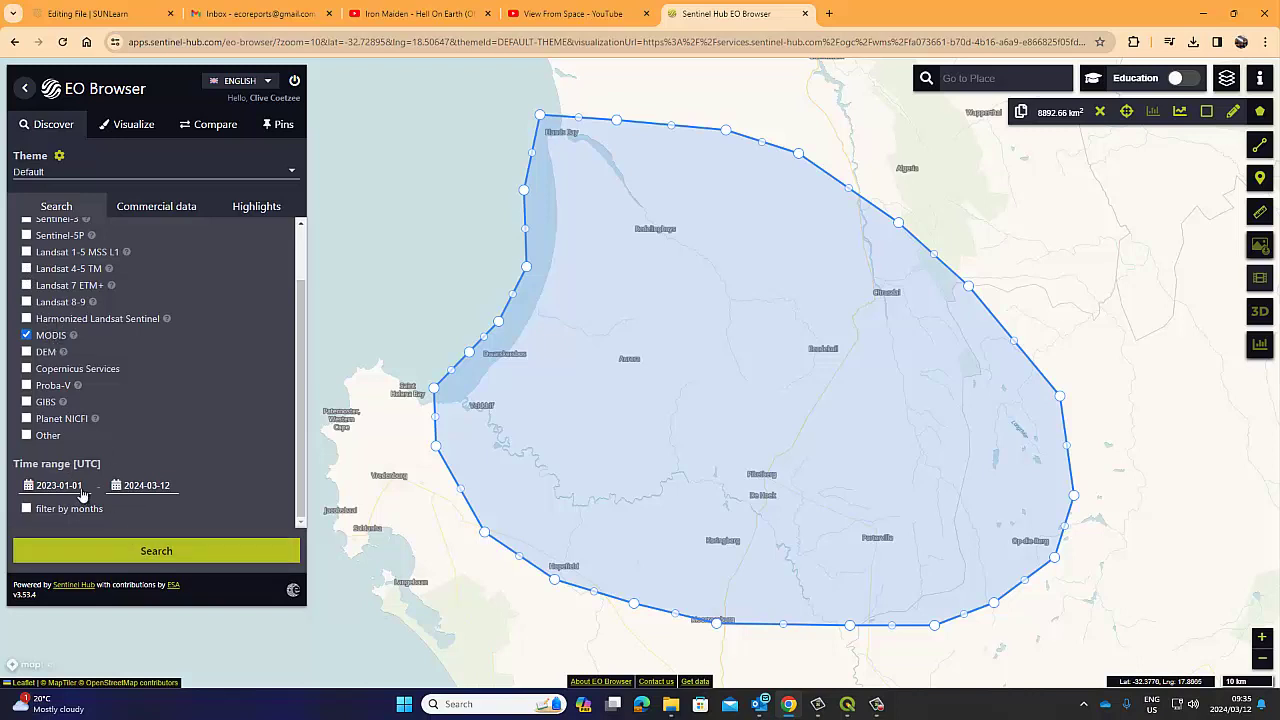
{"action": "left_click", "coordinate": [155, 551]}
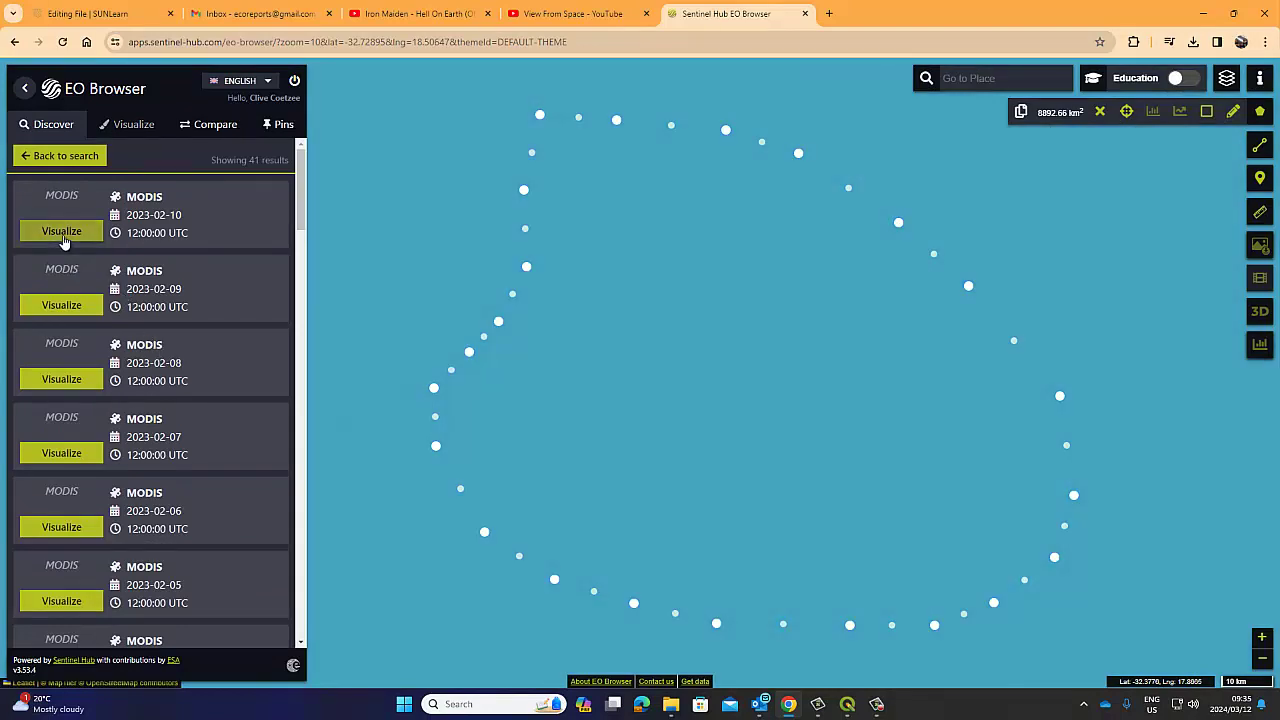
- Visualize the MODIS scene from 2023-02-10, view it in False Color, and return to the results
{"action": "left_click", "coordinate": [59, 233]}
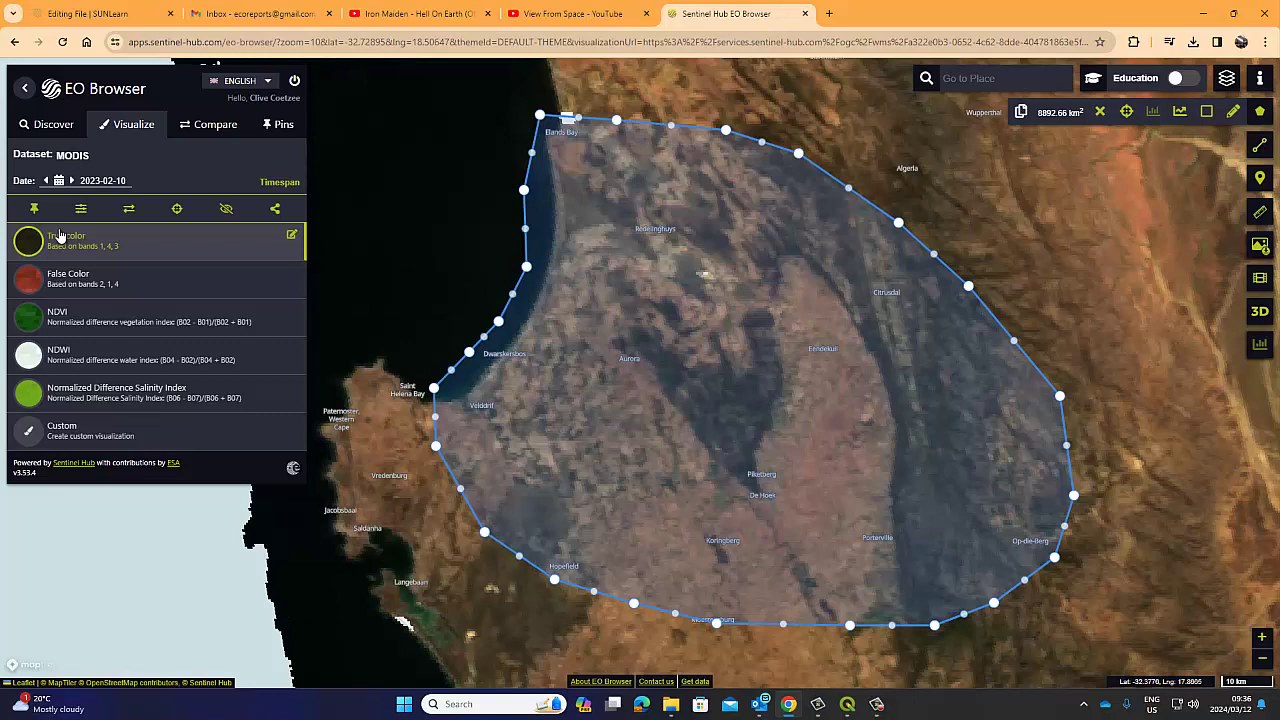
{"action": "left_click", "coordinate": [63, 284]}
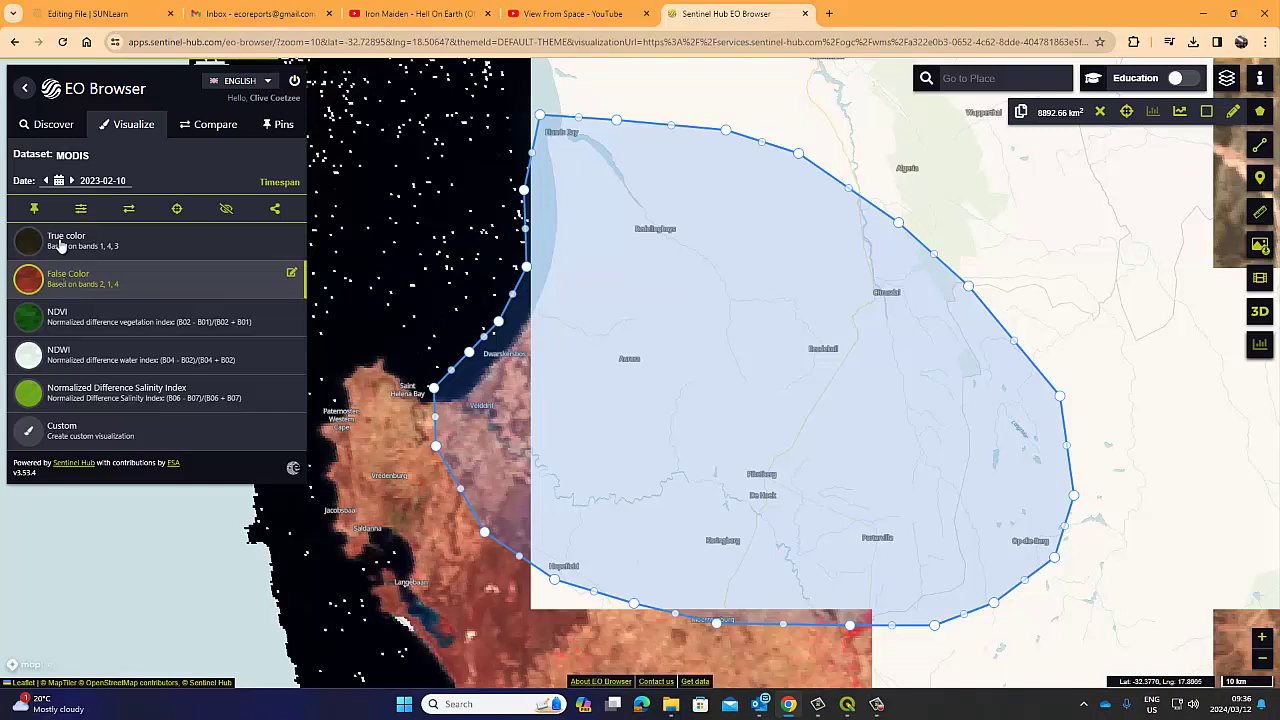
{"action": "left_click", "coordinate": [46, 126]}
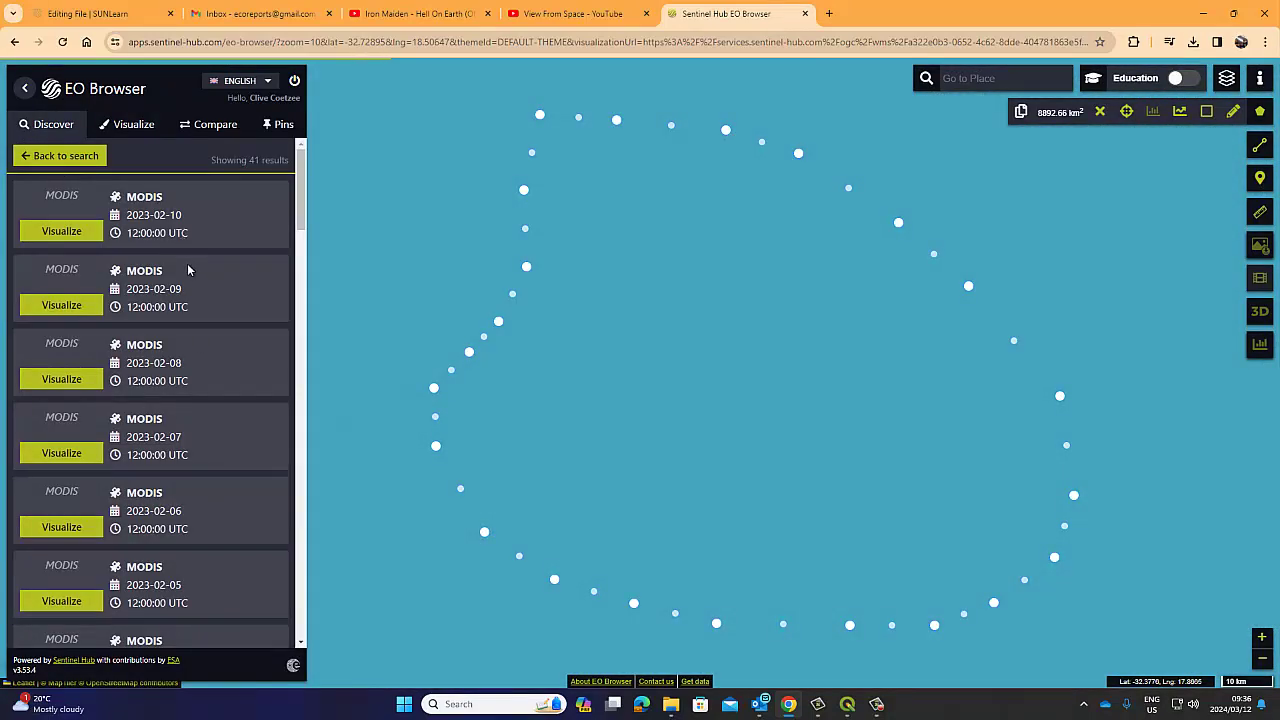
- Look through the dates of the MODIS results, then rerun the MODIS search with the same criteria
{"action": "scroll", "coordinate": [187, 300], "scroll_direction": "down", "scroll_amount": 2}
{"action": "scroll", "coordinate": [185, 313], "scroll_direction": "down", "scroll_amount": 10}
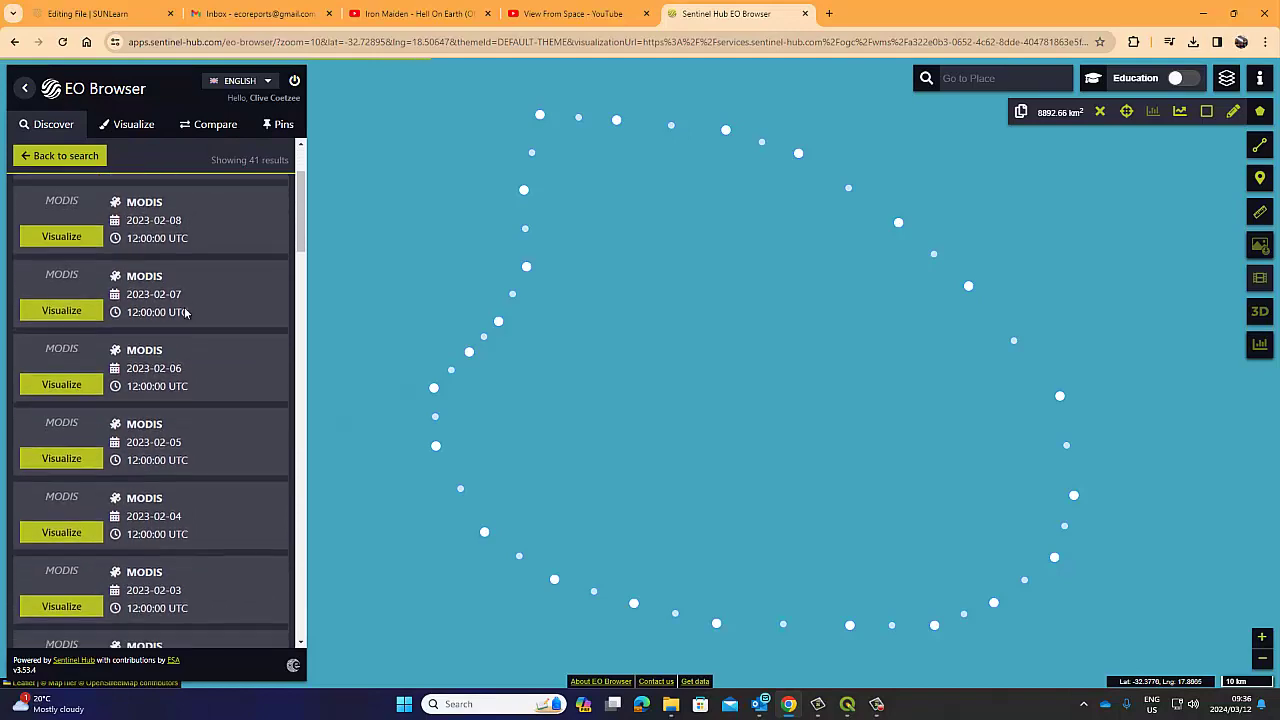
{"action": "scroll", "coordinate": [185, 313], "scroll_direction": "down", "scroll_amount": 10}
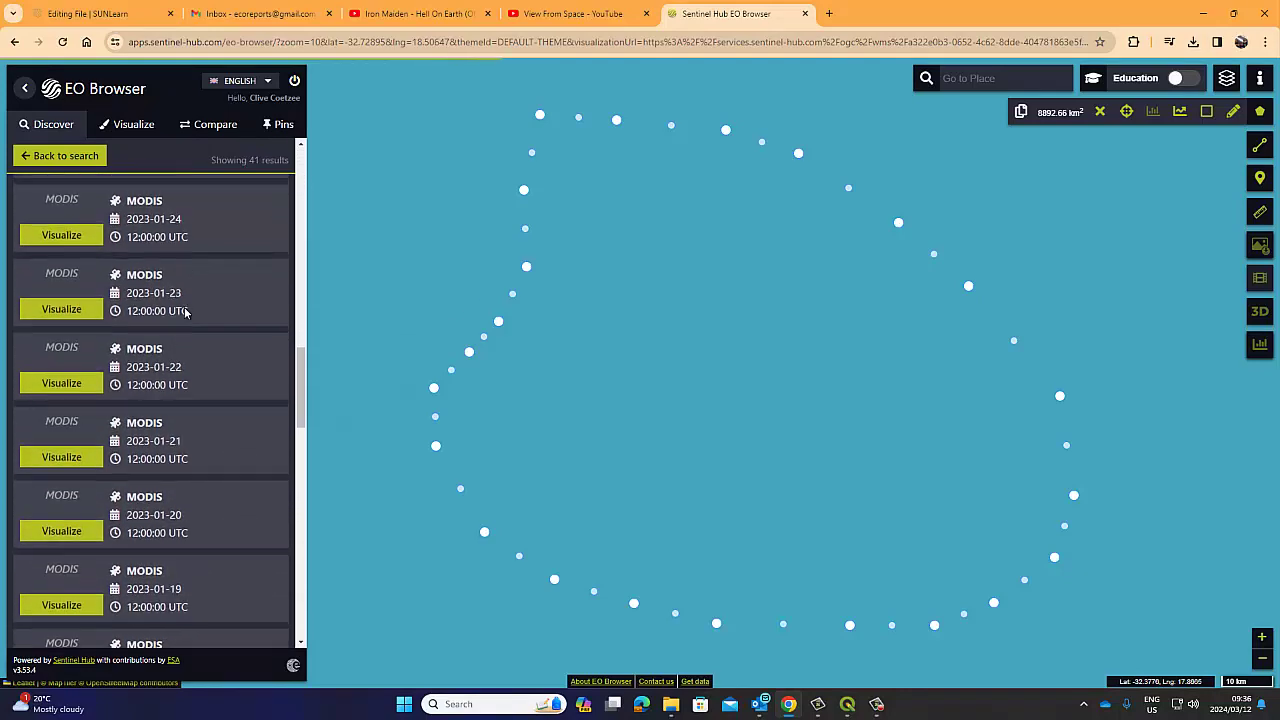
{"action": "scroll", "coordinate": [185, 307], "scroll_direction": "down", "scroll_amount": 3}
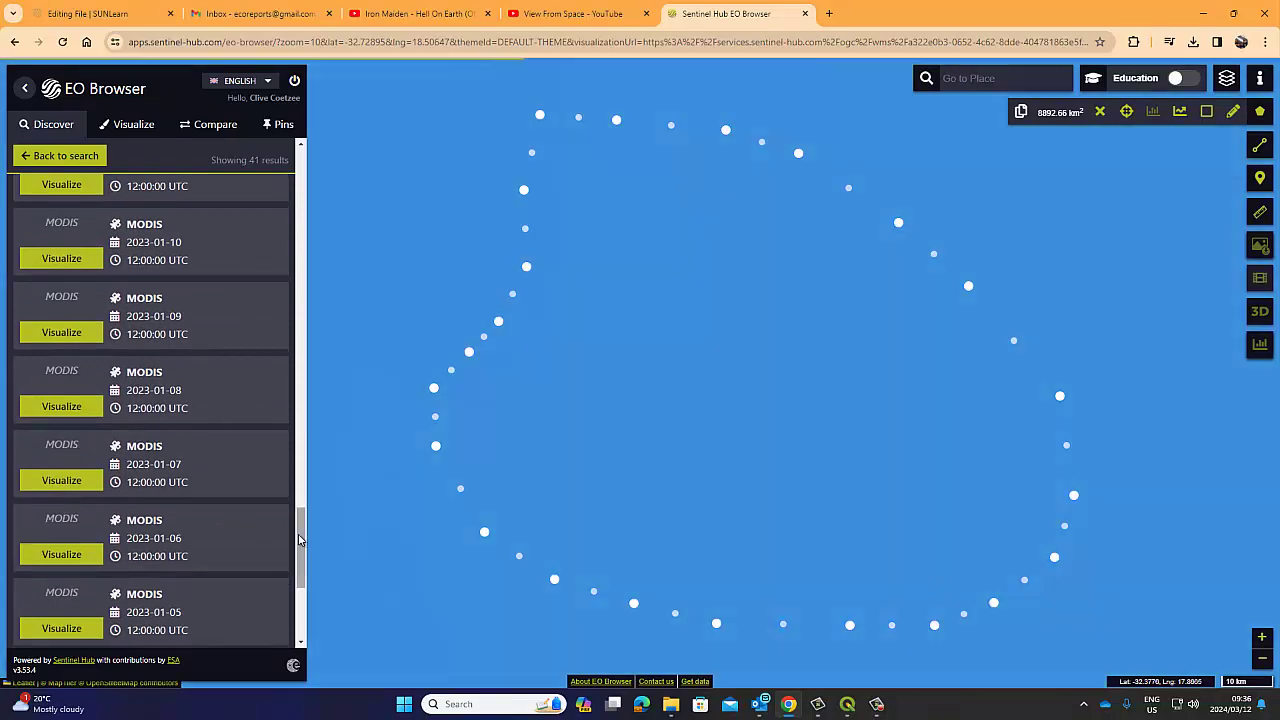
{"action": "left_click_drag", "start_coordinate": [298, 543], "coordinate": [323, 197]}
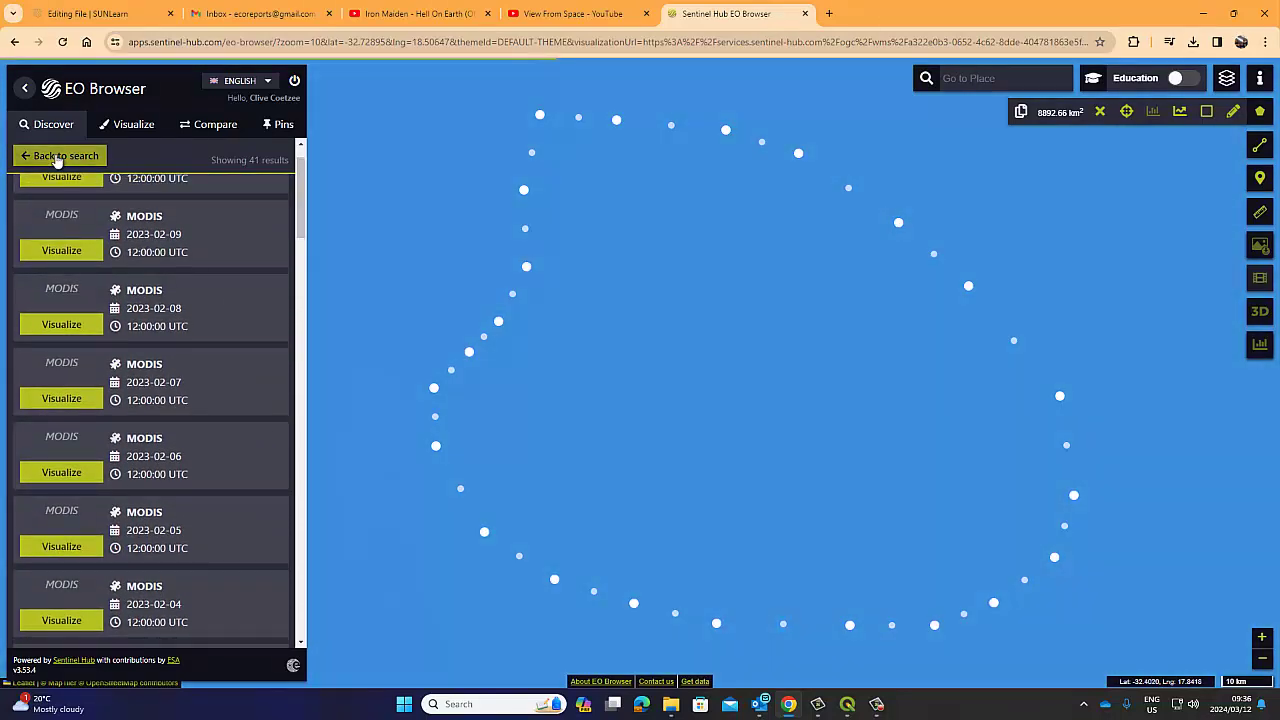
{"action": "left_click", "coordinate": [60, 155]}
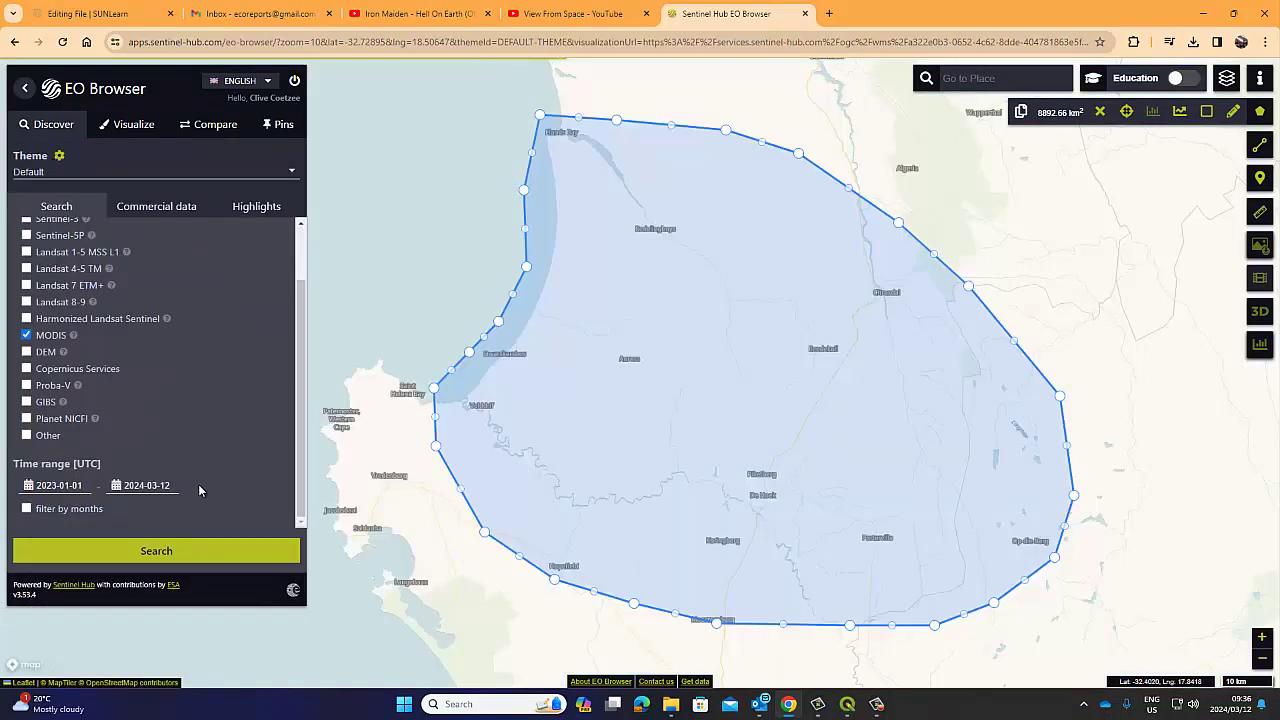
{"action": "left_click", "coordinate": [132, 549]}
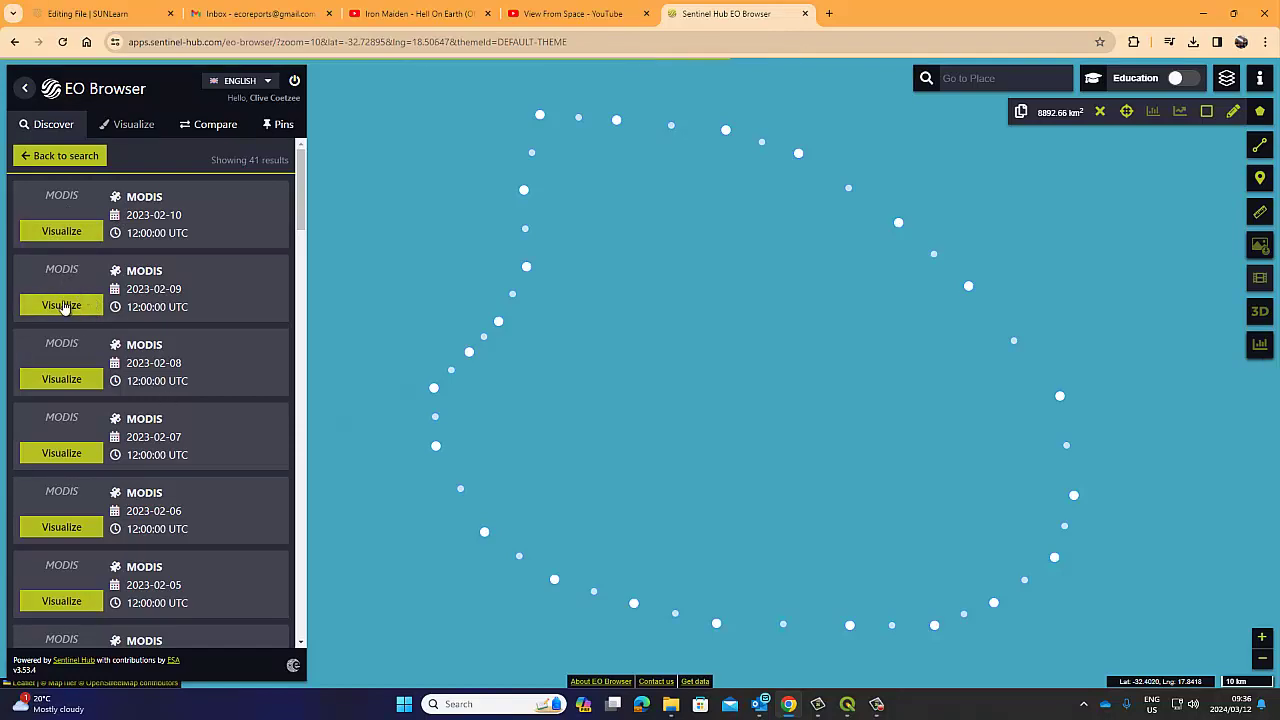
- Visualize the MODIS scene from 2023-02-09, check its False Color rendering, and switch back to True color
{"action": "left_click", "coordinate": [61, 302]}
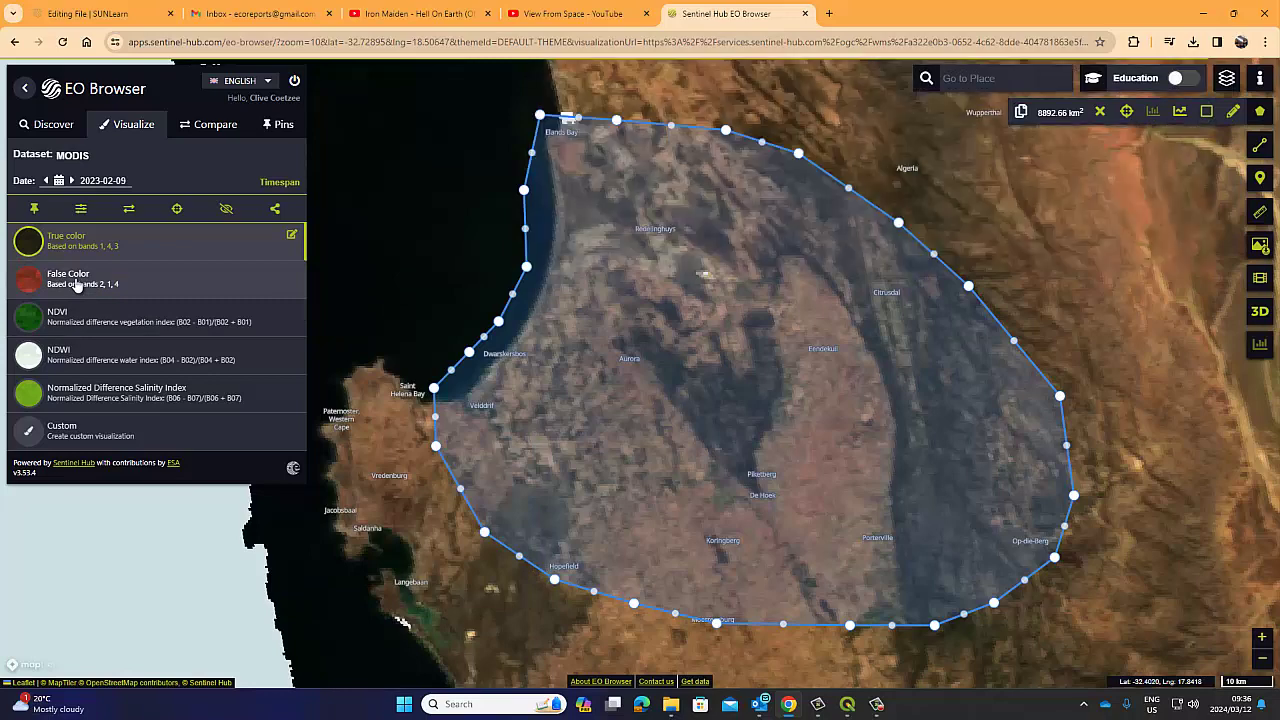
{"action": "left_click", "coordinate": [77, 285]}
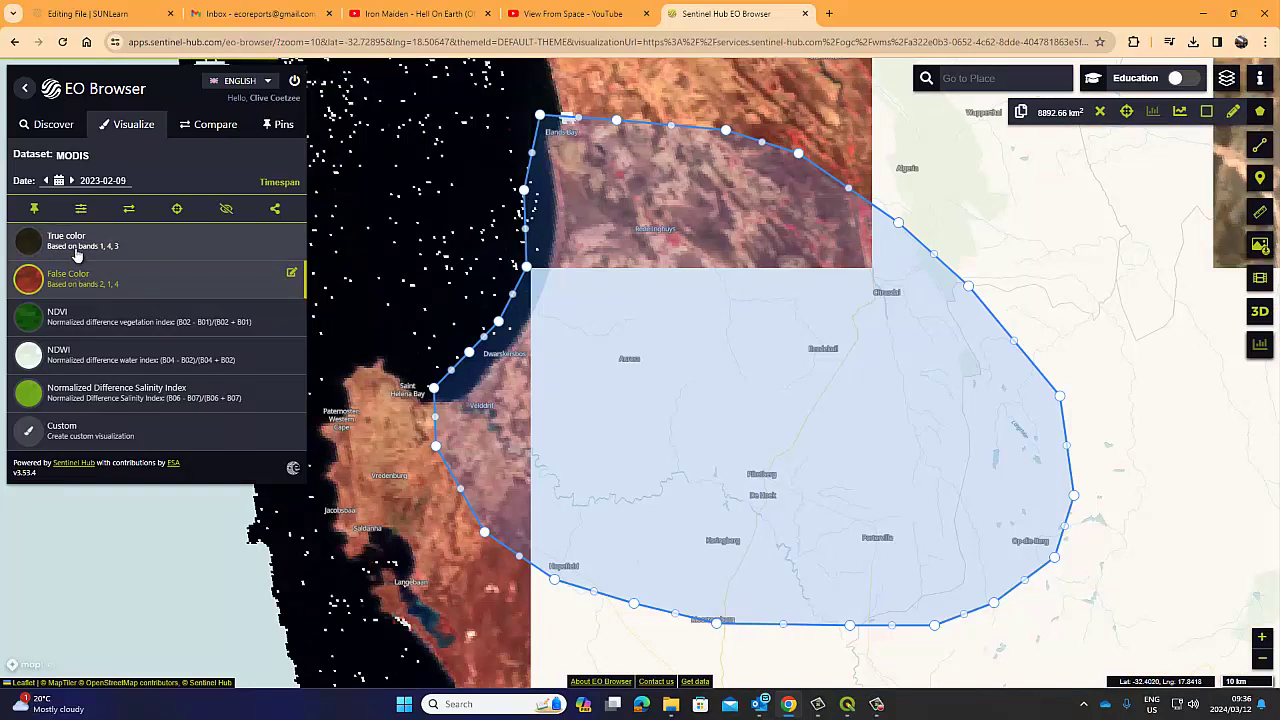
{"action": "left_click", "coordinate": [77, 247]}
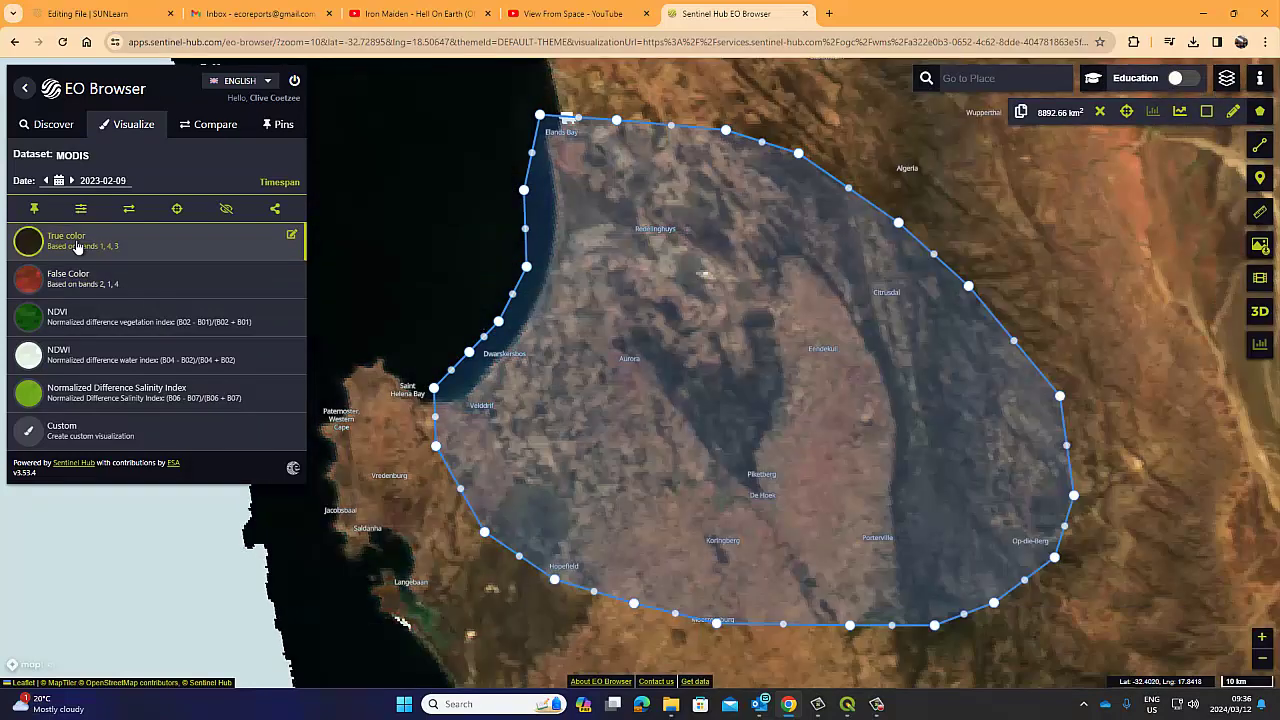
- Set up an analytical download of the MODIS scene as TIFF (32-bit float) with HIGH resolution
{"action": "left_click", "coordinate": [1261, 248]}
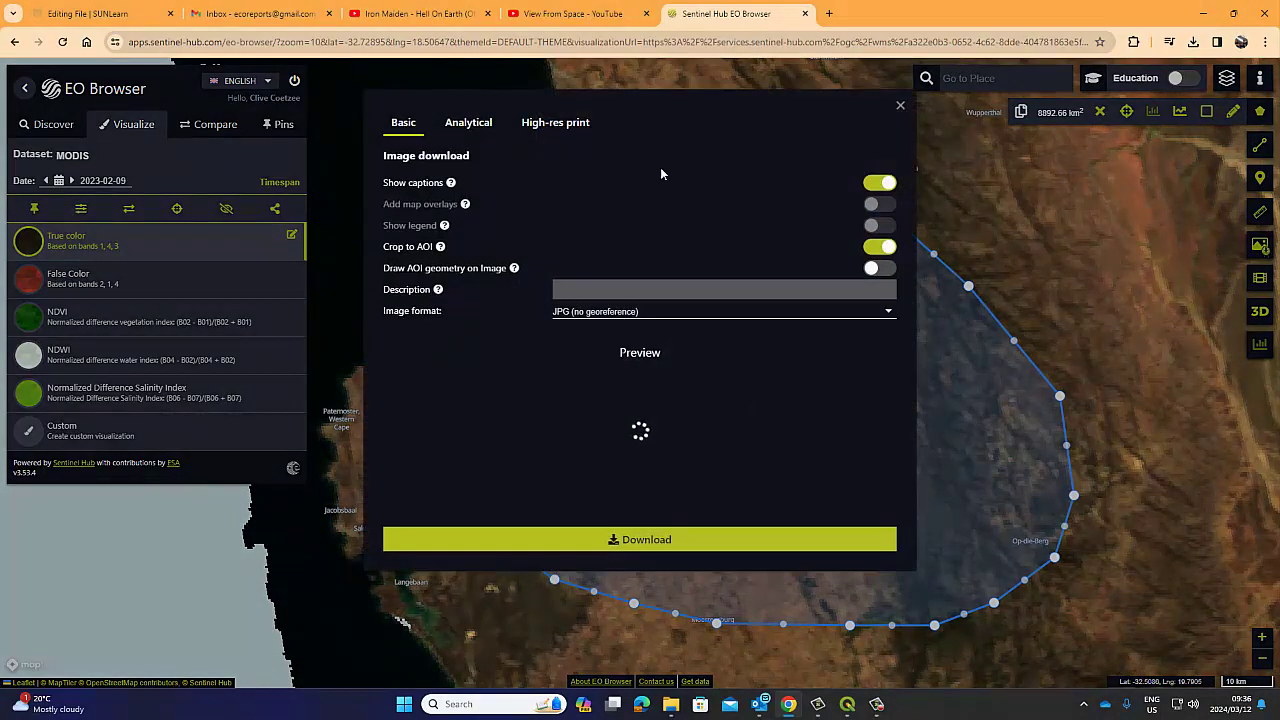
{"action": "left_click", "coordinate": [470, 123]}
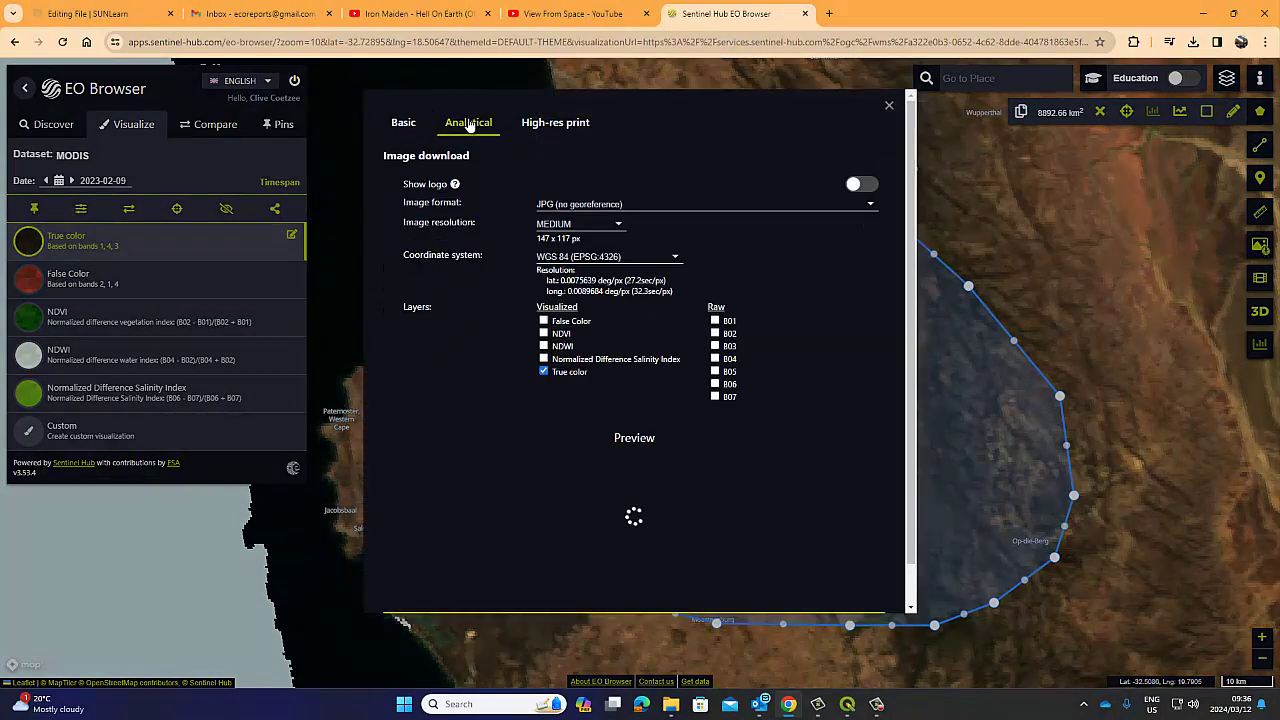
{"action": "left_click", "coordinate": [570, 206]}
{"action": "left_click", "coordinate": [576, 285]}
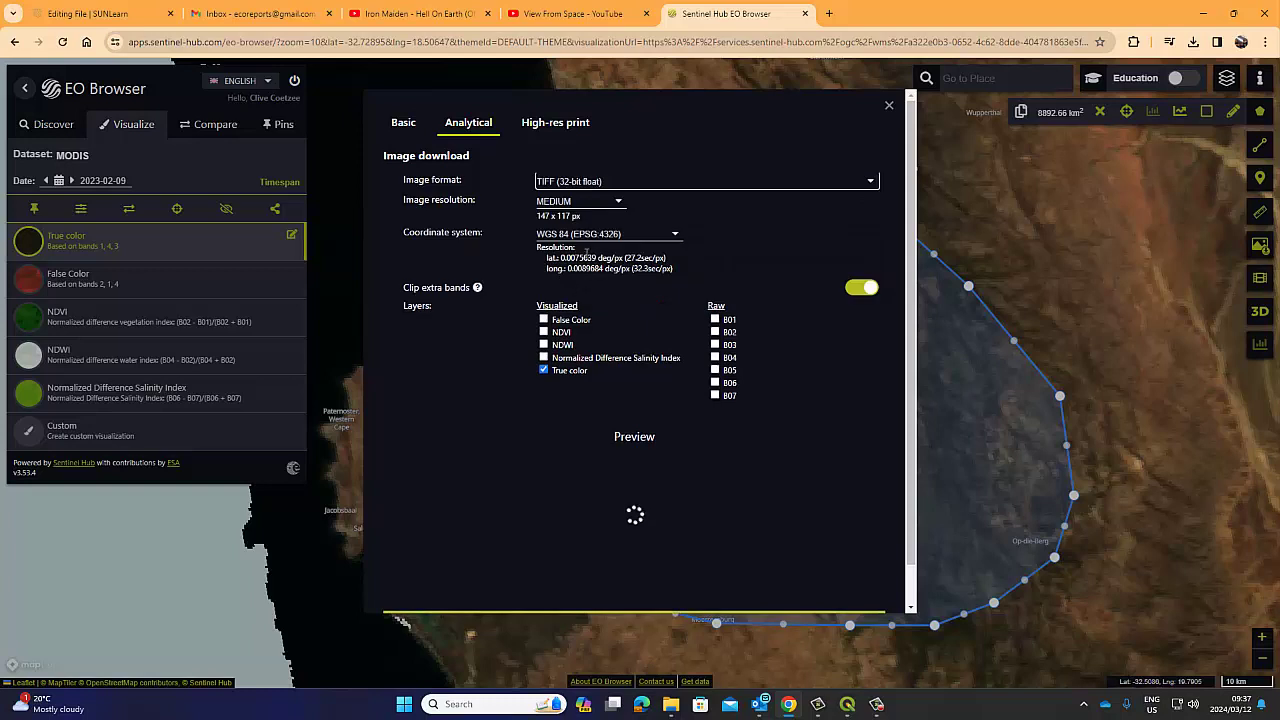
{"action": "left_click", "coordinate": [584, 204]}
{"action": "left_click", "coordinate": [573, 236]}
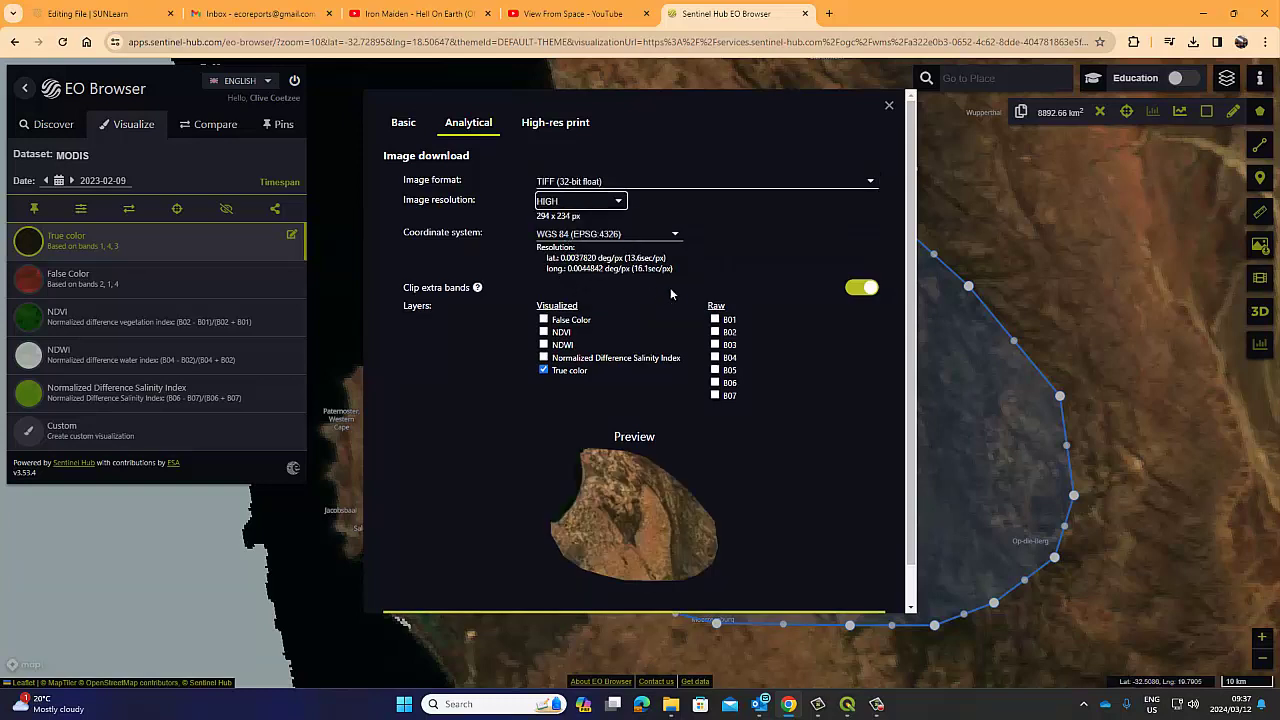
- Select raw MODIS bands B01 to B07, exclude the True color layer, and start the download
{"action": "left_click", "coordinate": [715, 320]}
{"action": "left_click", "coordinate": [715, 353]}
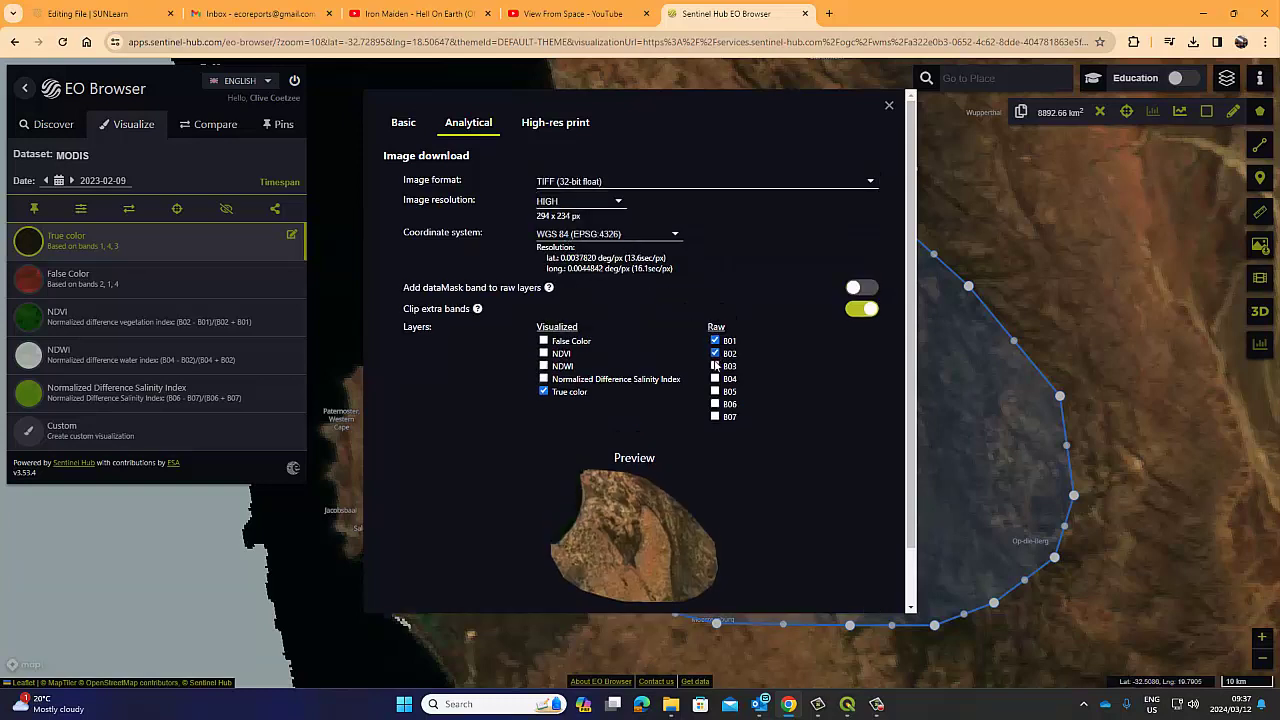
{"action": "left_click", "coordinate": [715, 366]}
{"action": "left_click", "coordinate": [715, 378]}
{"action": "left_click", "coordinate": [715, 391]}
{"action": "left_click", "coordinate": [715, 404]}
{"action": "left_click", "coordinate": [715, 416]}
{"action": "left_click", "coordinate": [544, 391]}
{"action": "left_click", "coordinate": [631, 420]}
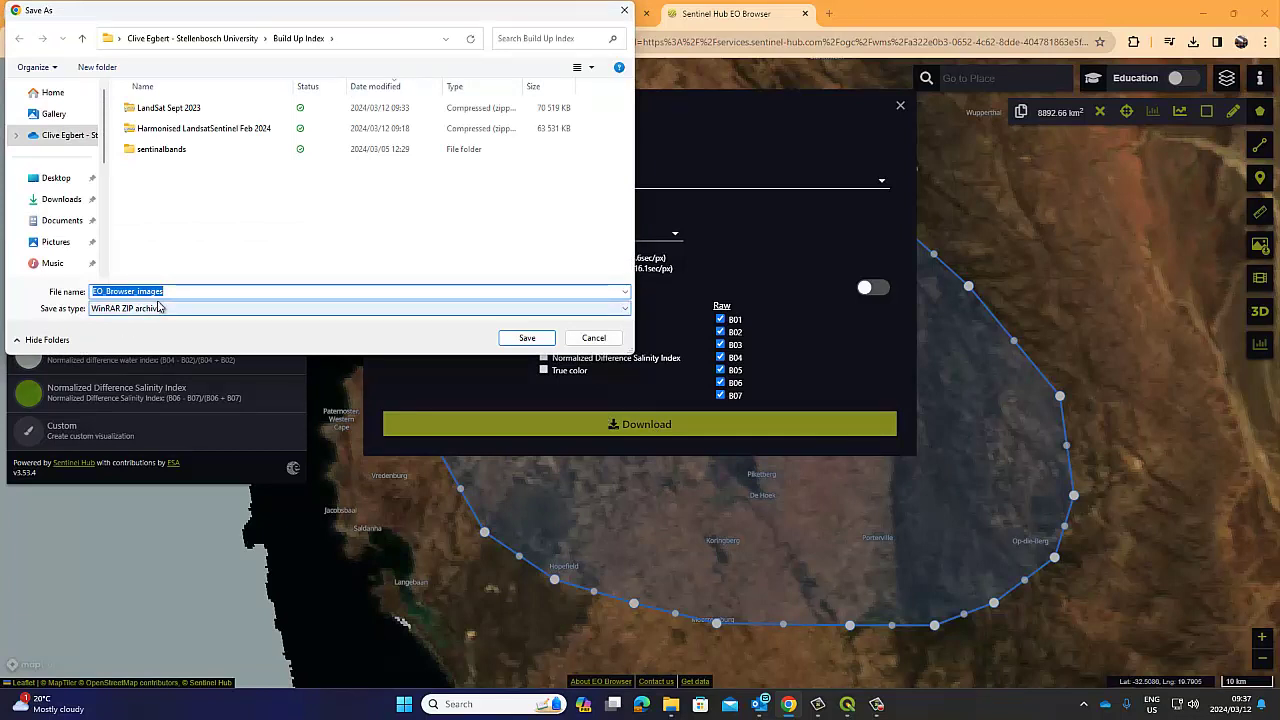
- Save the archive as "MODIS Feb 2023" in the Build Up Index folder and close the image download window
{"action": "type", "text": "MDIS"}
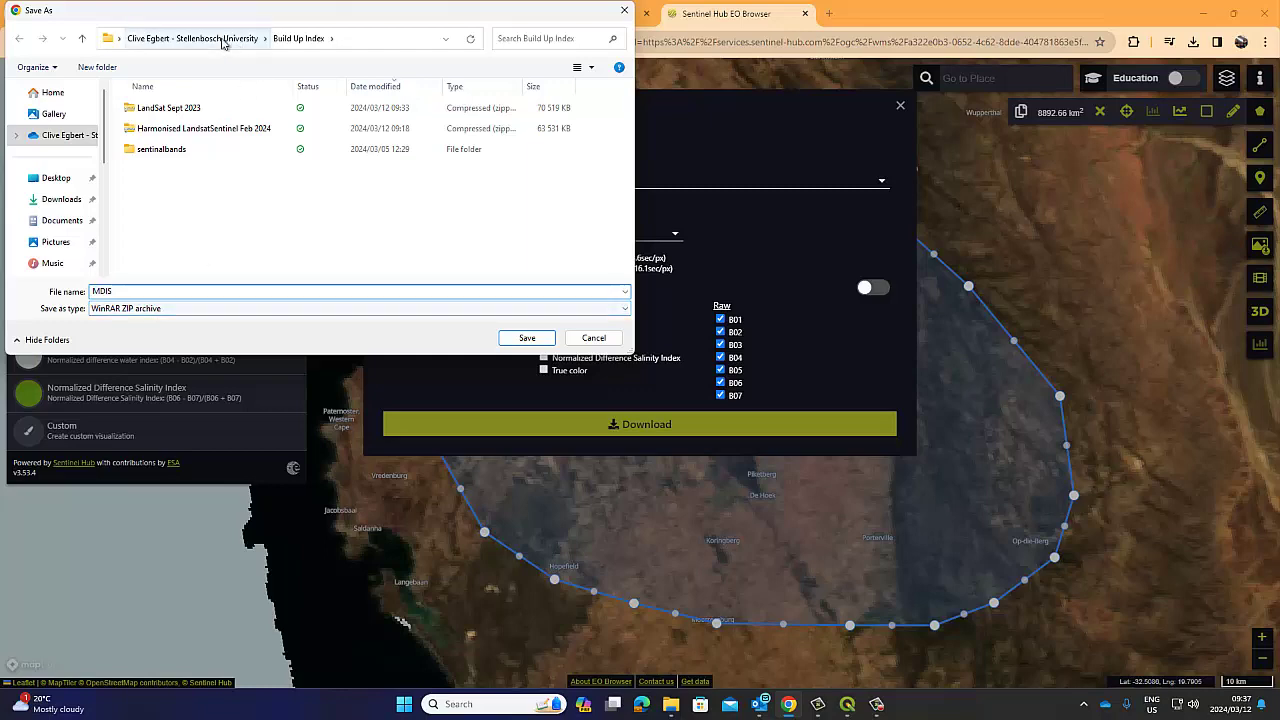
{"action": "left_click_drag", "start_coordinate": [234, 18], "coordinate": [502, 107]}
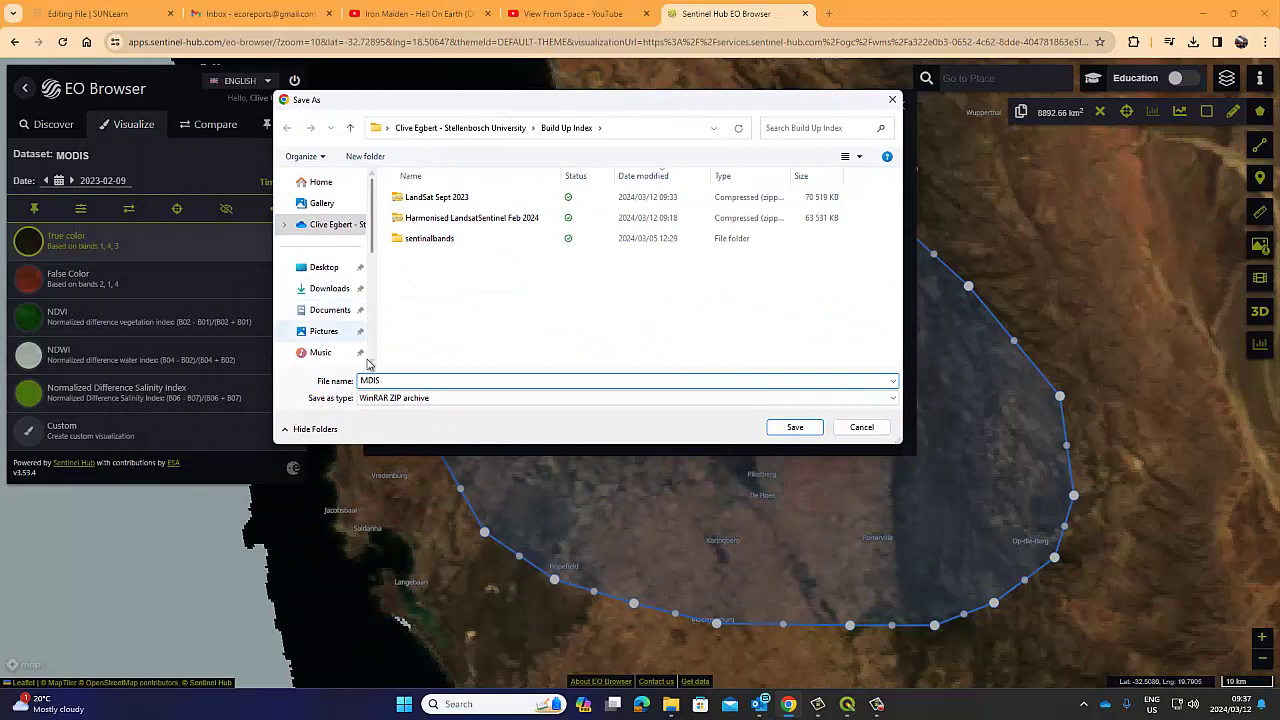
{"action": "left_click_drag", "start_coordinate": [381, 380], "coordinate": [372, 380]}
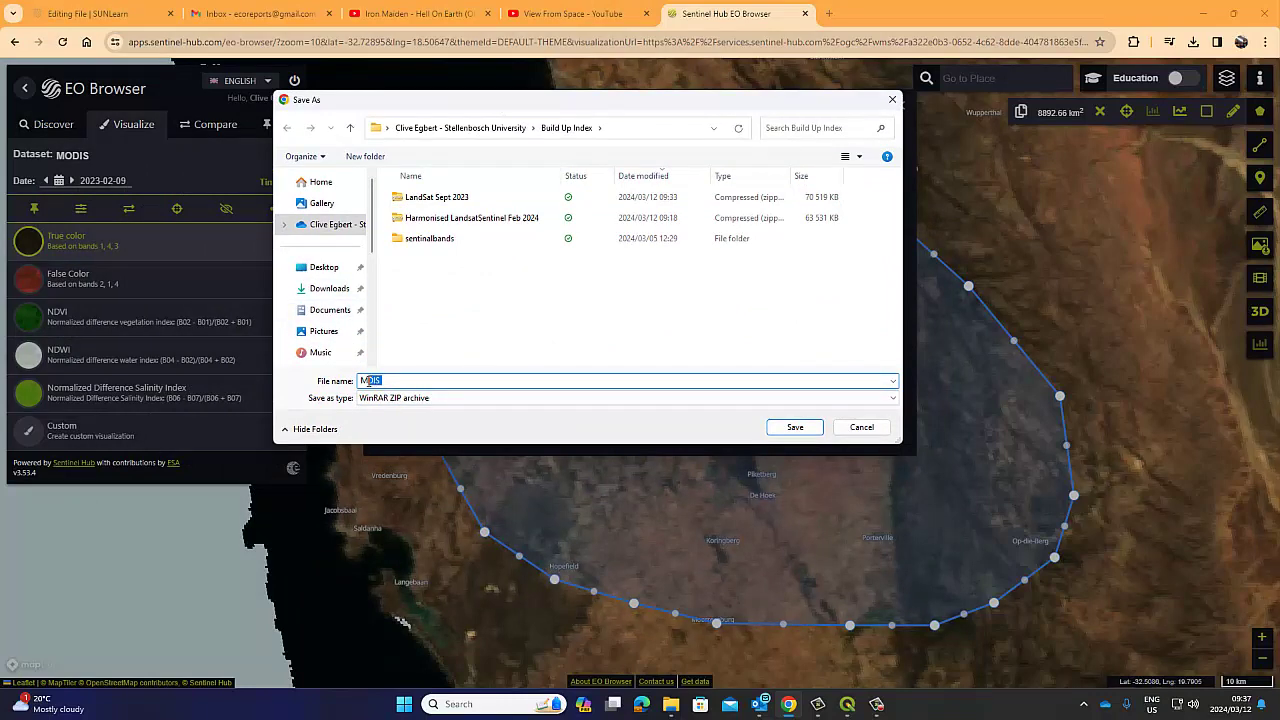
{"action": "type", "text": "O"}
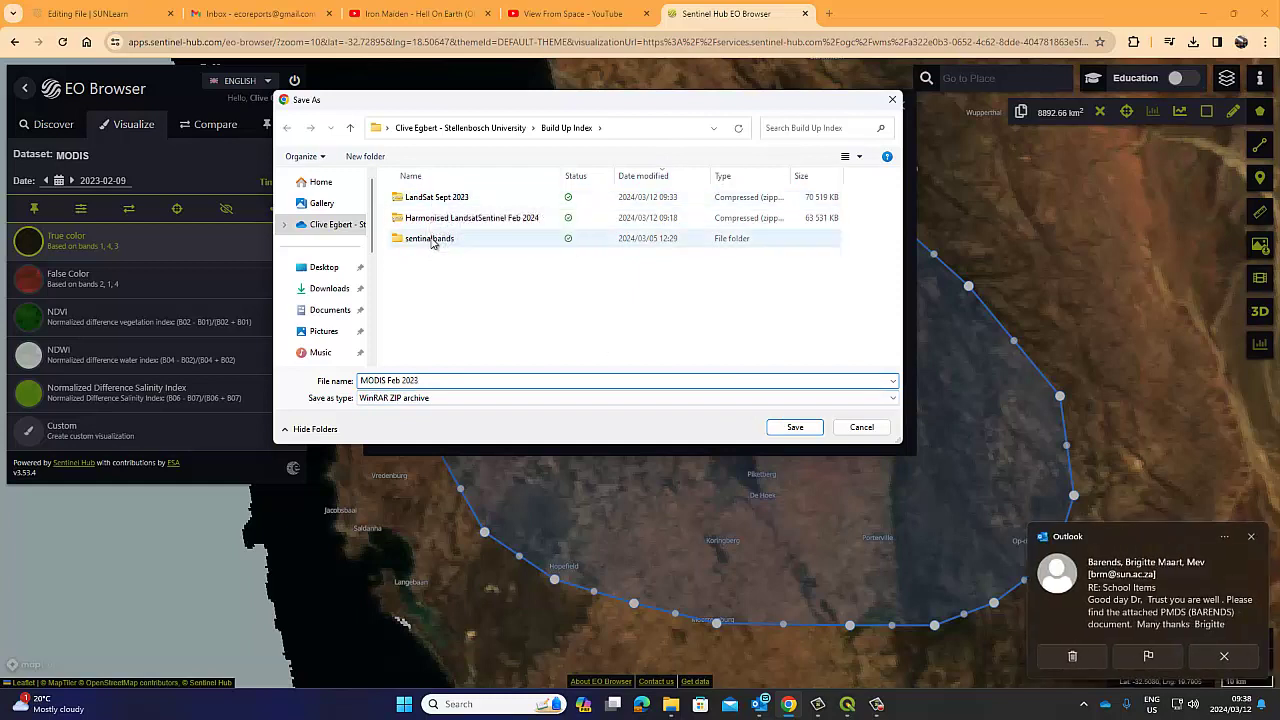
{"action": "left_click", "coordinate": [794, 428]}
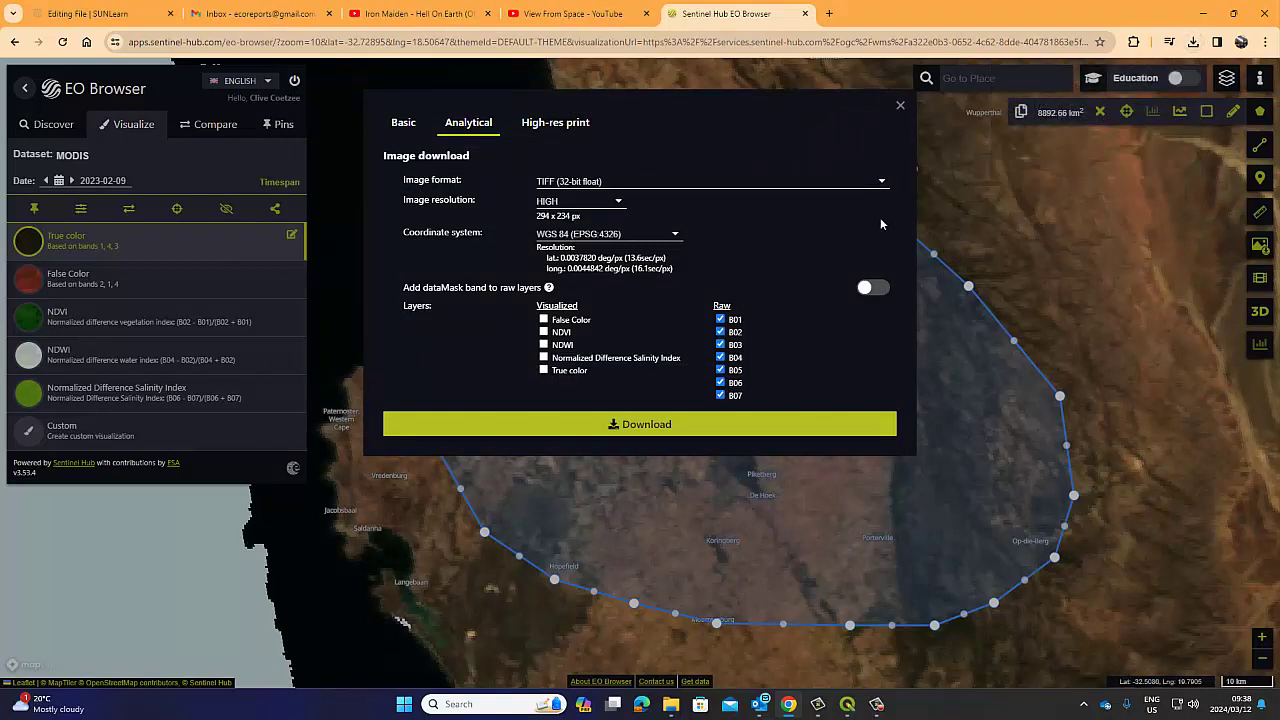
{"action": "left_click", "coordinate": [900, 108]}
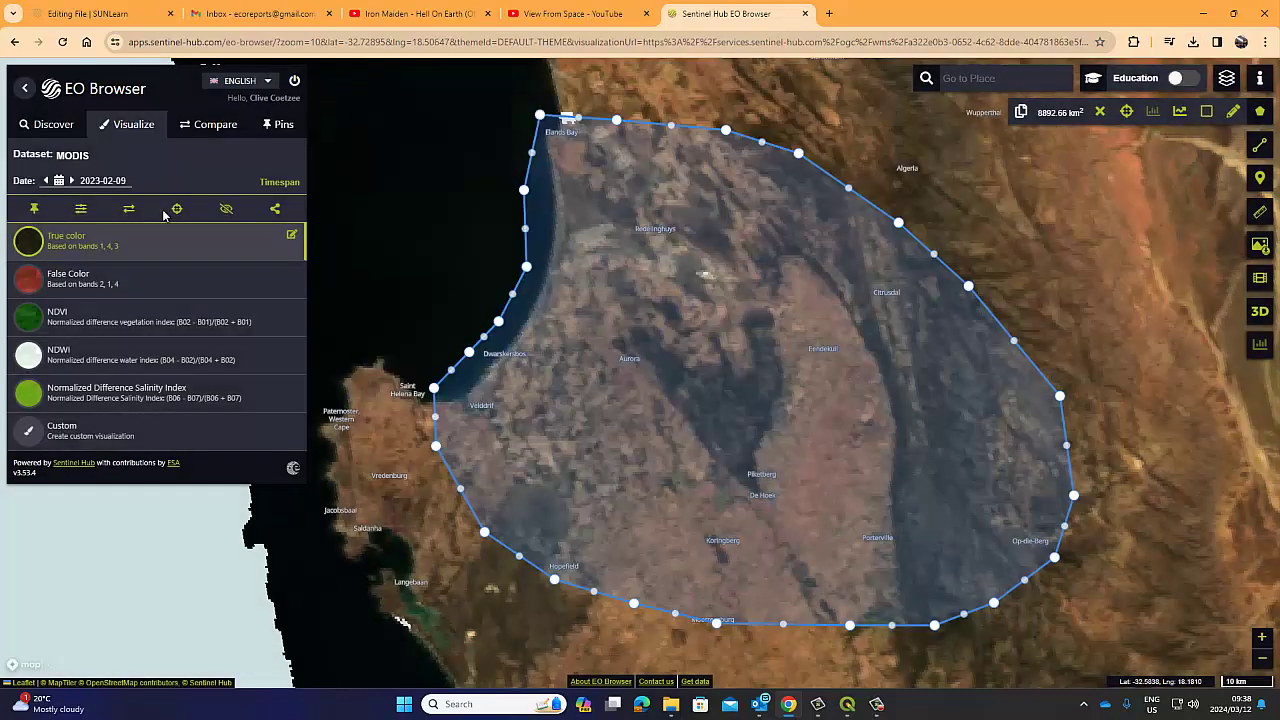
- Replace MODIS with Landsat 8-9 L2 in the search criteria, set the maximum cloud coverage to 13%, and run the search
{"action": "left_click", "coordinate": [48, 131]}
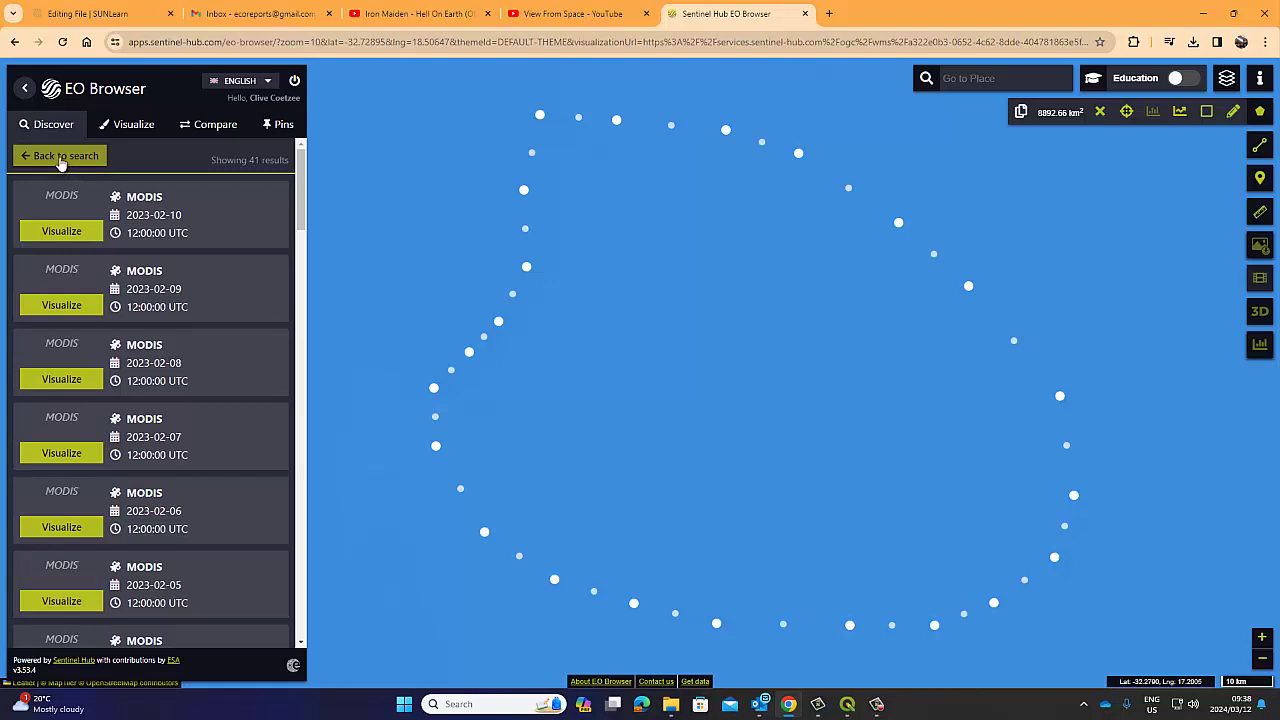
{"action": "left_click", "coordinate": [62, 160]}
{"action": "left_click", "coordinate": [26, 335]}
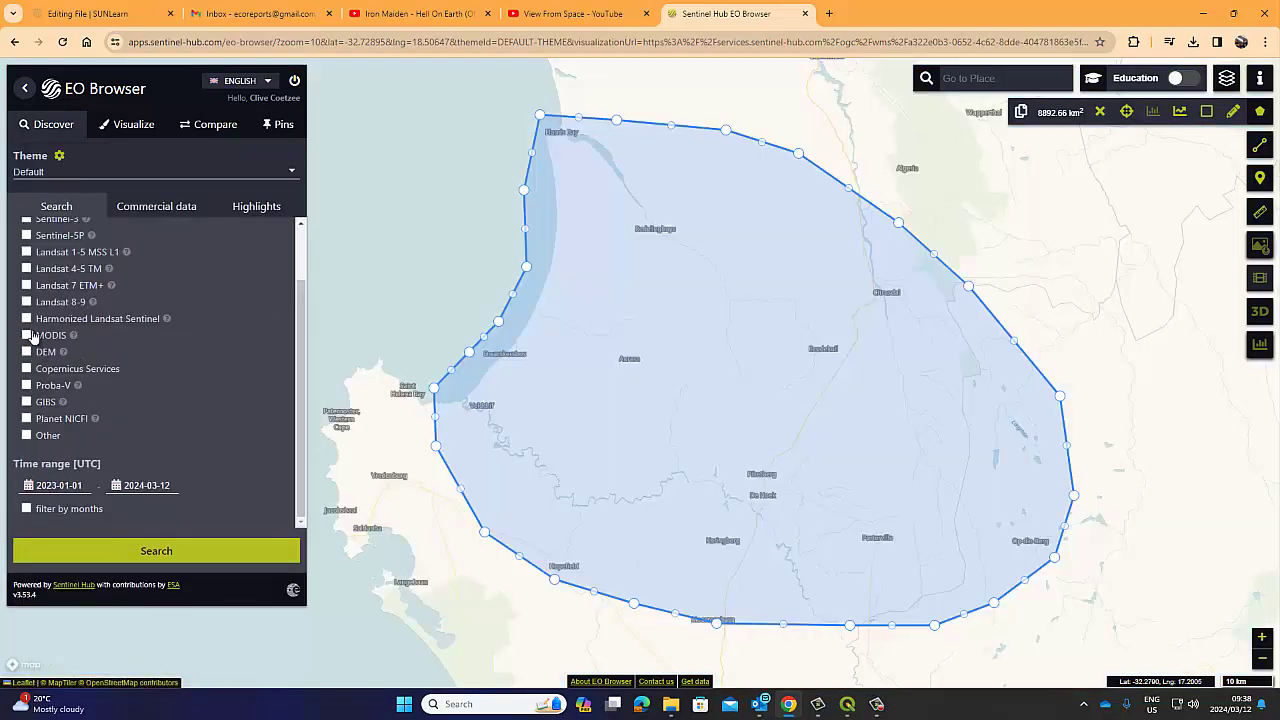
{"action": "left_click", "coordinate": [26, 301]}
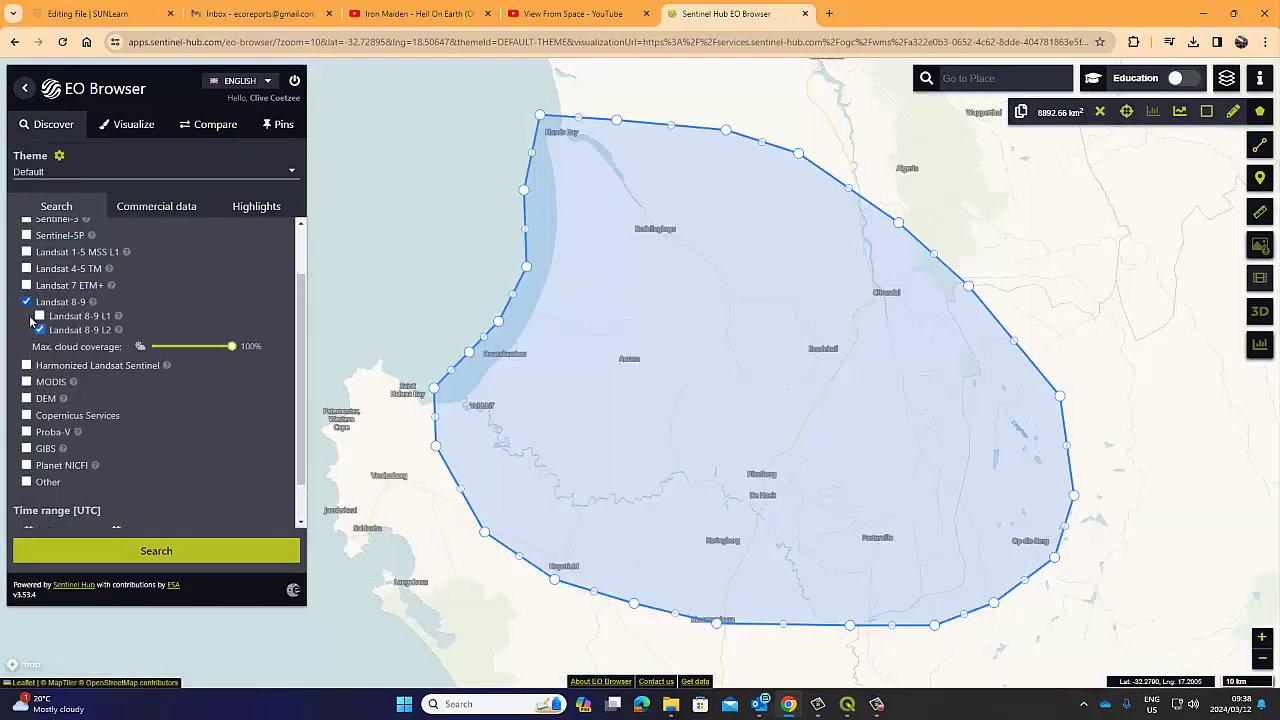
{"action": "left_click_drag", "start_coordinate": [232, 346], "coordinate": [161, 347]}
{"action": "scroll", "coordinate": [130, 430], "scroll_direction": "down", "scroll_amount": 1}
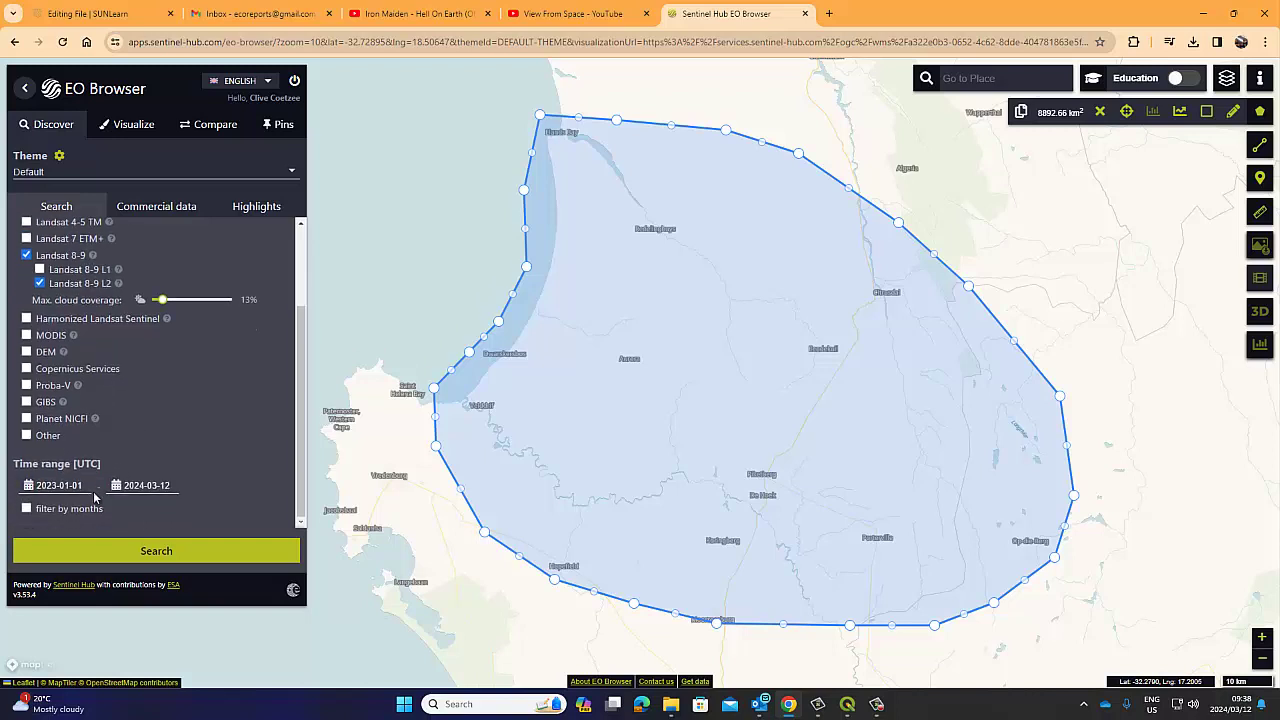
{"action": "left_click", "coordinate": [147, 553]}
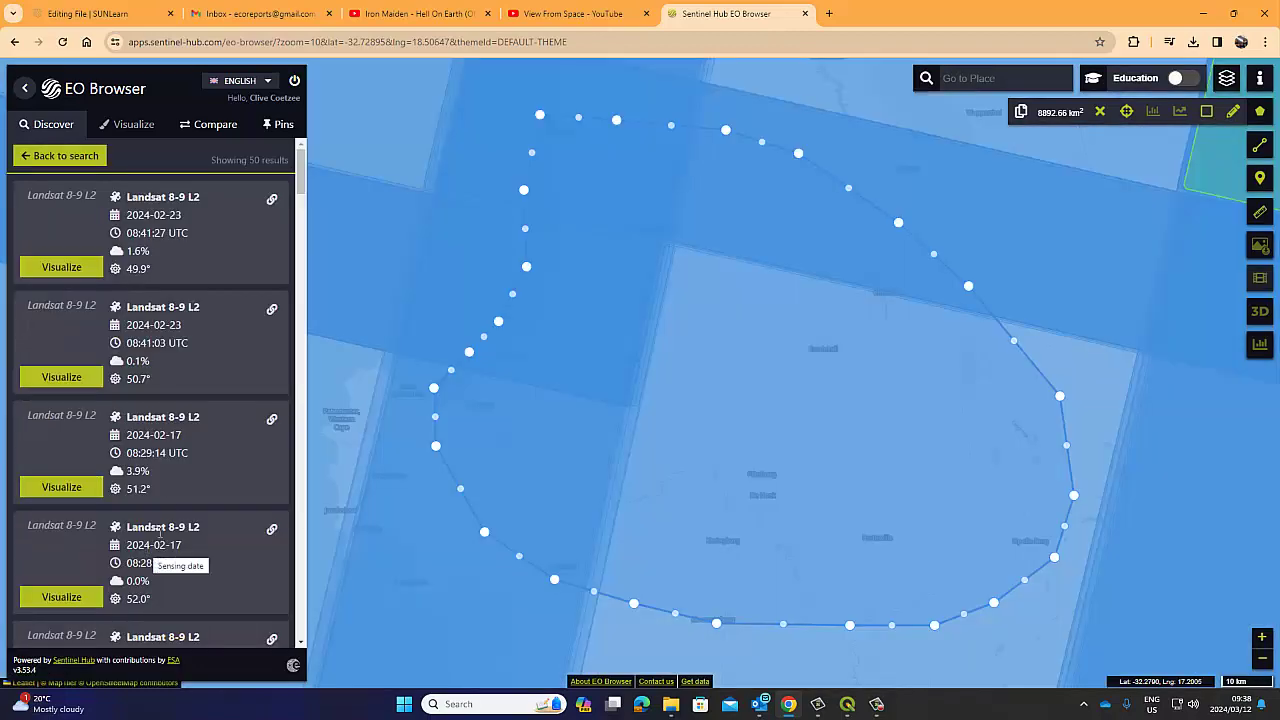
- Return from the Landsat results to the search criteria and dismiss the incoming Outlook notification
{"action": "left_click", "coordinate": [58, 157]}
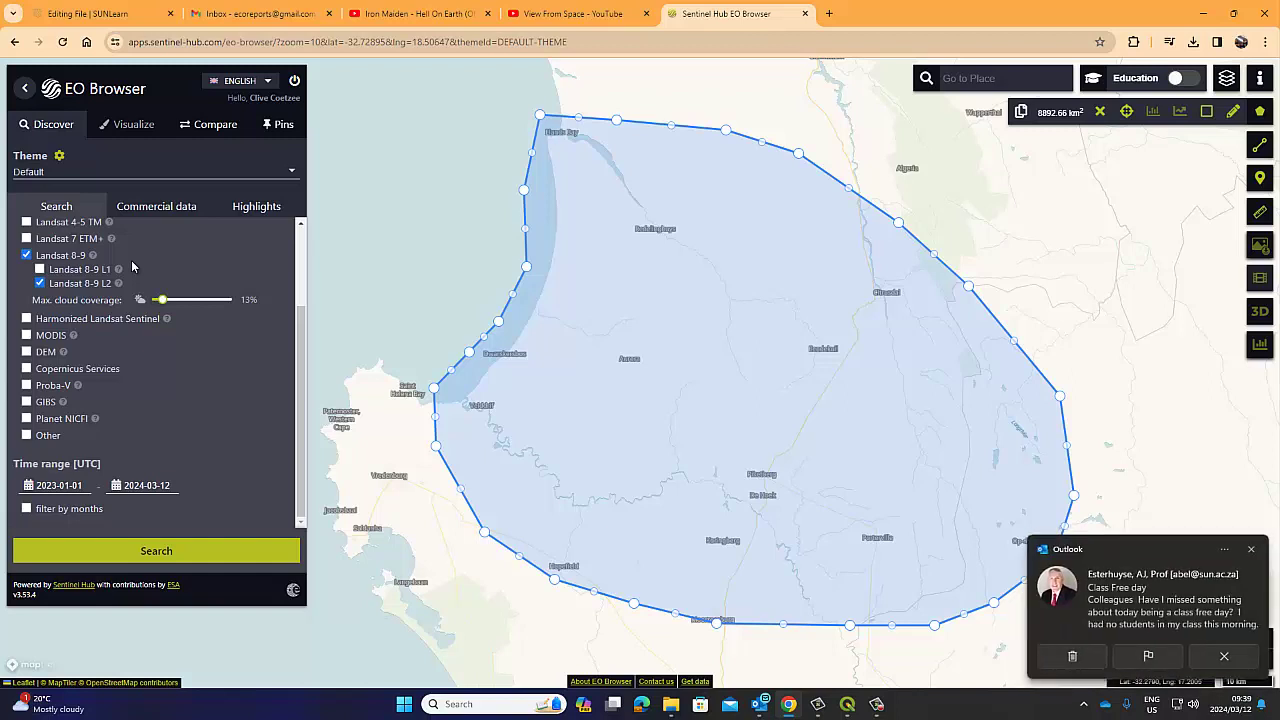
{"action": "left_click", "coordinate": [1251, 552]}
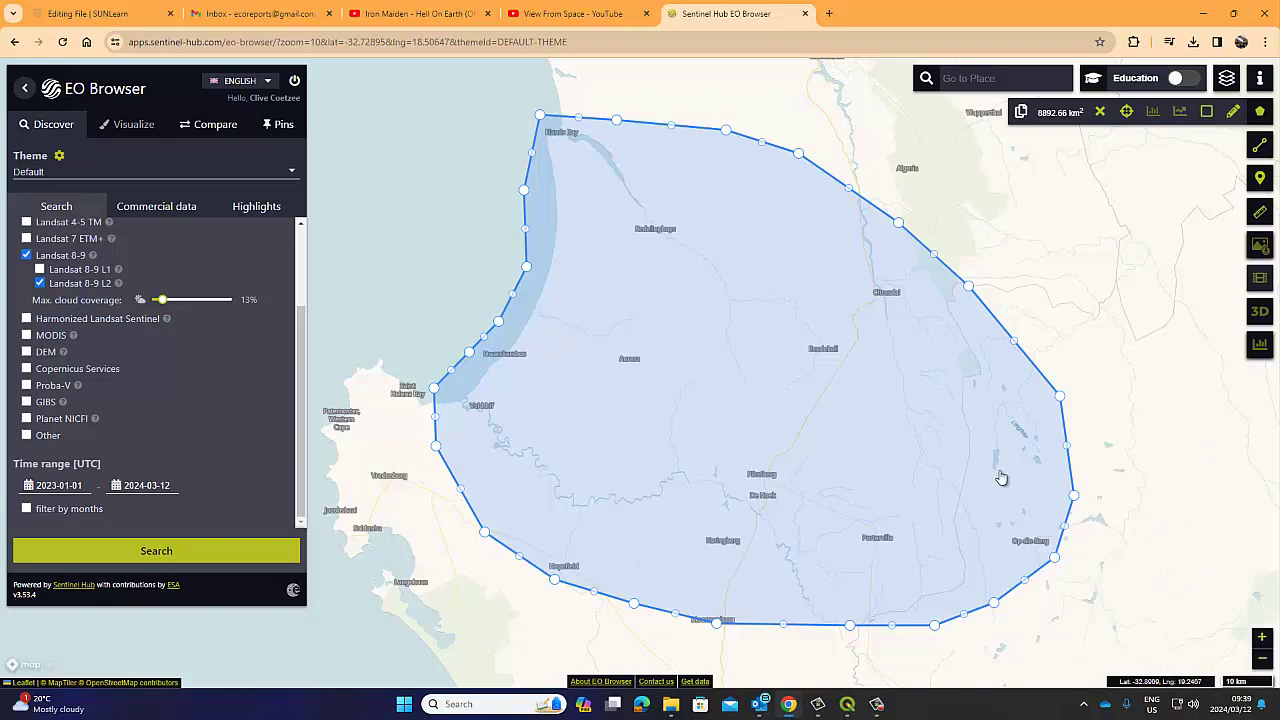